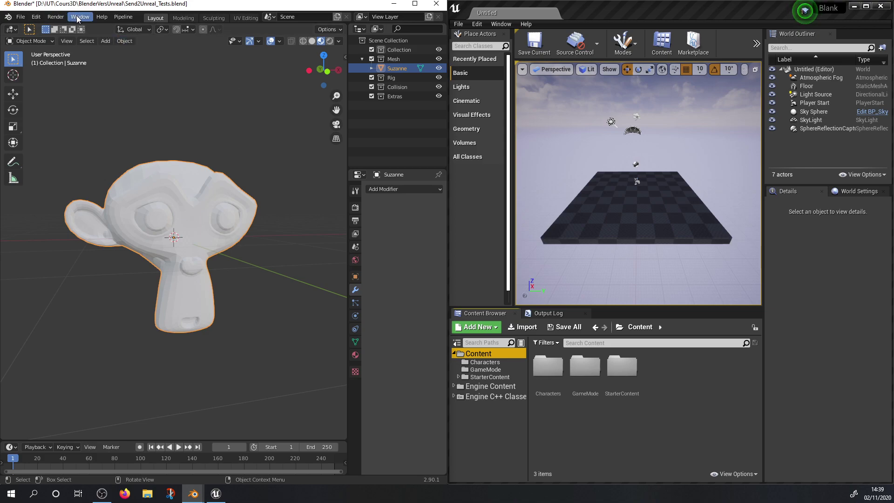
Step: Export the selected Suzanne mesh from Blender with Send to Unreal
click(125, 19)
mouse_move(127, 36)
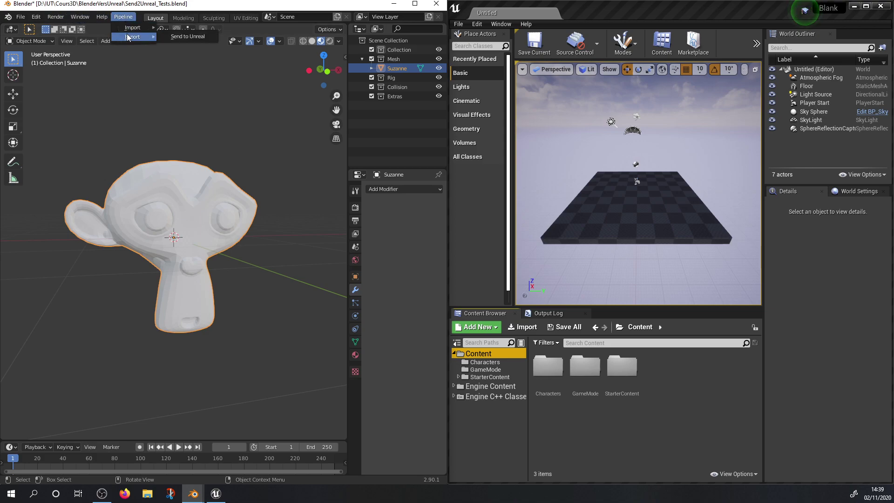
click(186, 37)
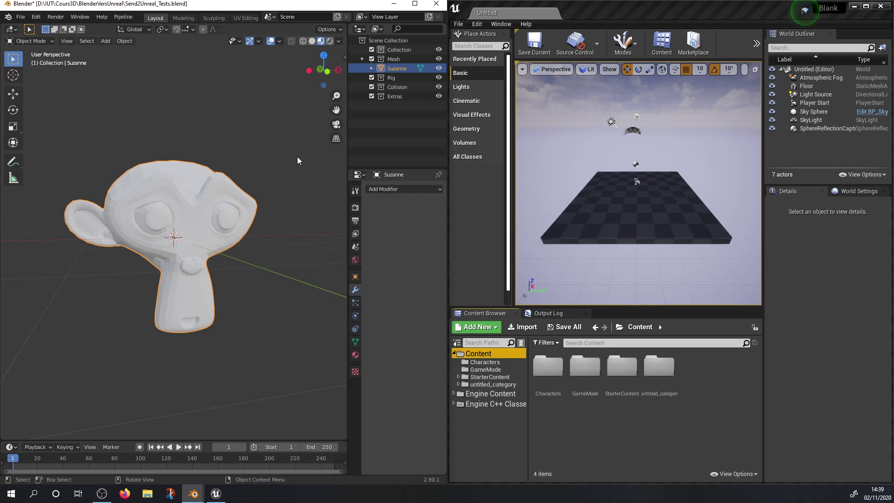
Step: In Unreal Engine, open untitled_category/untitled_asset in the content folders and place the Suzanne mesh in the level above the floor
click(462, 386)
double_click(461, 385)
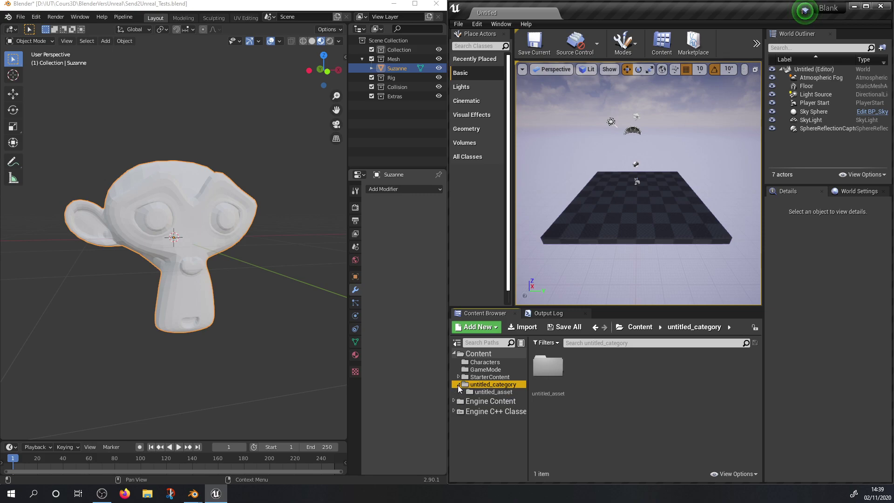
click(470, 394)
click(562, 393)
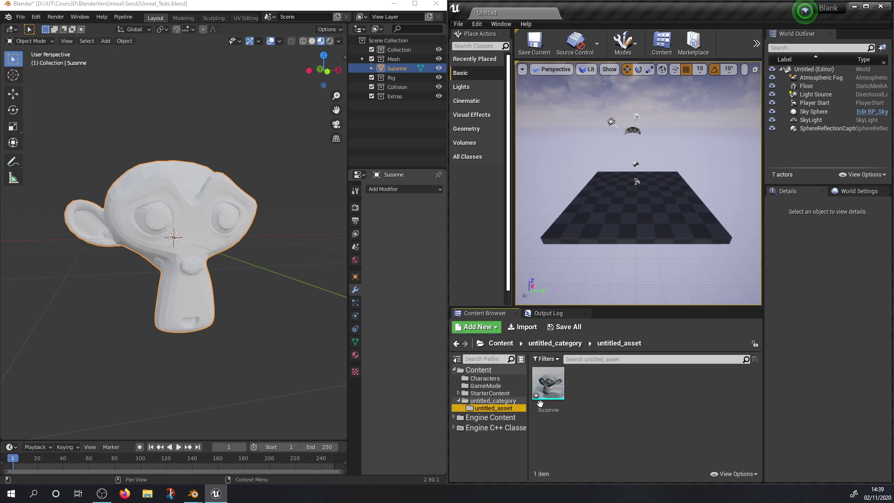
drag(563, 393, 587, 143)
scroll(644, 210, up, 6)
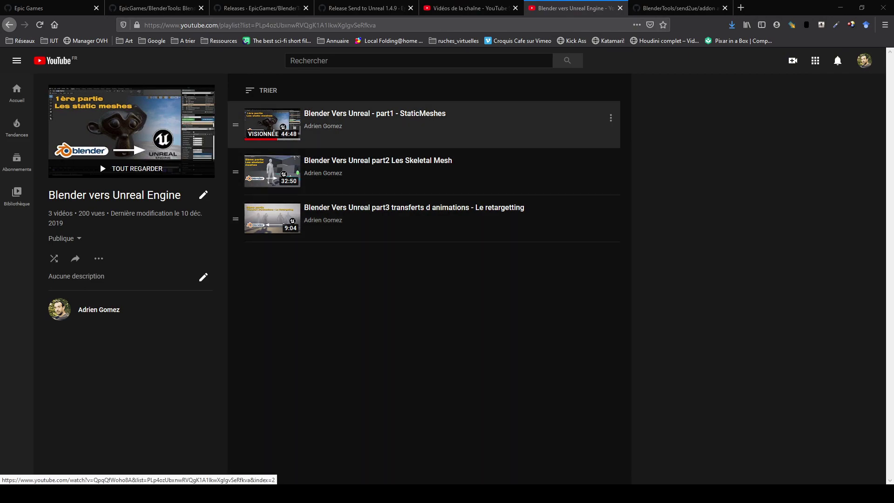
click(354, 121)
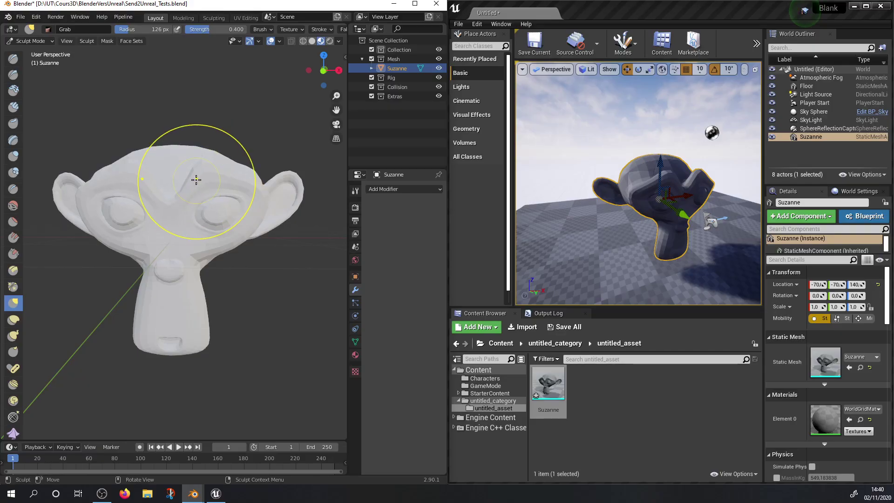
Step: In Blender, pull the brow between Suzanne's eyes downward with the Grab brush, then return to Object Mode
drag(196, 180, 199, 207)
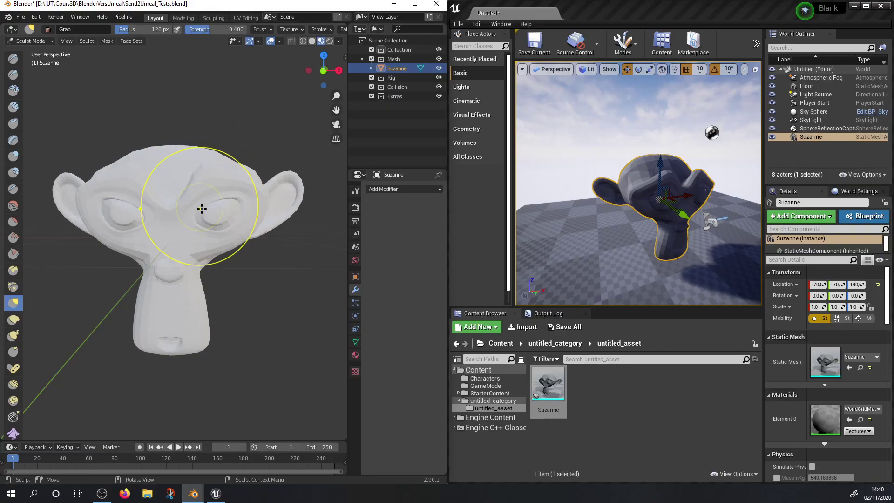
key(Tab)
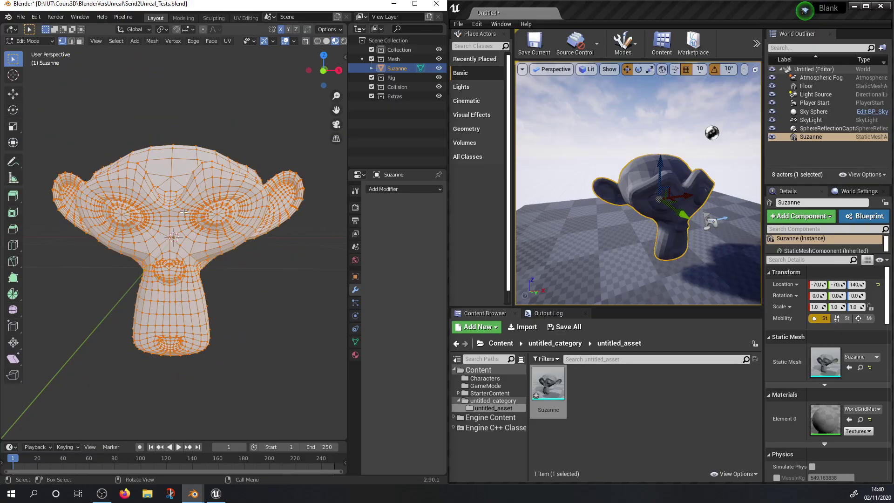
key(ctrl+Tab)
click(199, 215)
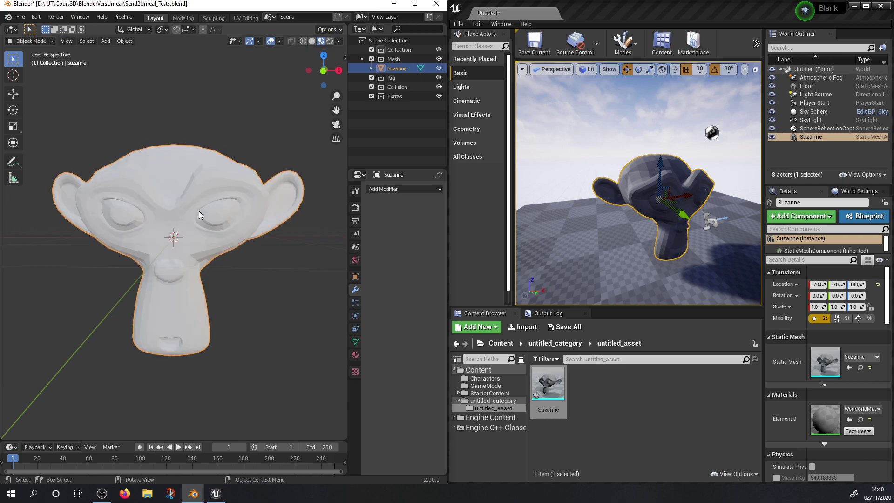
Step: Export the resculpted Suzanne with Send to Unreal again and inspect the updated mesh in the Unreal Engine level
mouse_move(254, 197)
middle_down()
mouse_move(196, 209)
mouse_move(274, 207)
mouse_move(266, 186)
middle_up()
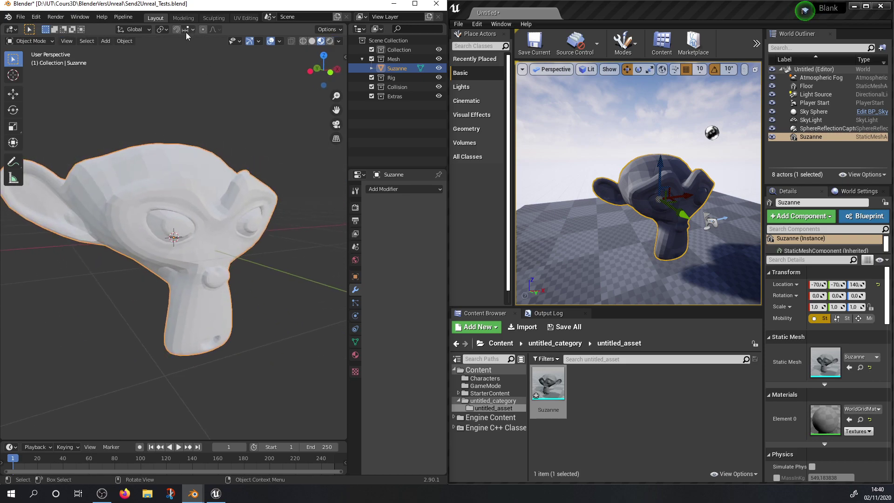
click(121, 19)
mouse_move(127, 36)
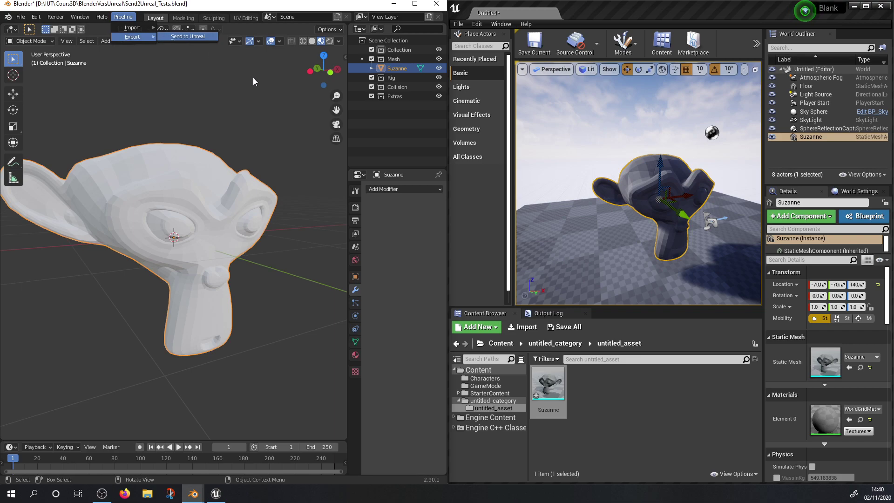
right_drag(668, 243, 699, 228)
scroll(699, 224, up, 6)
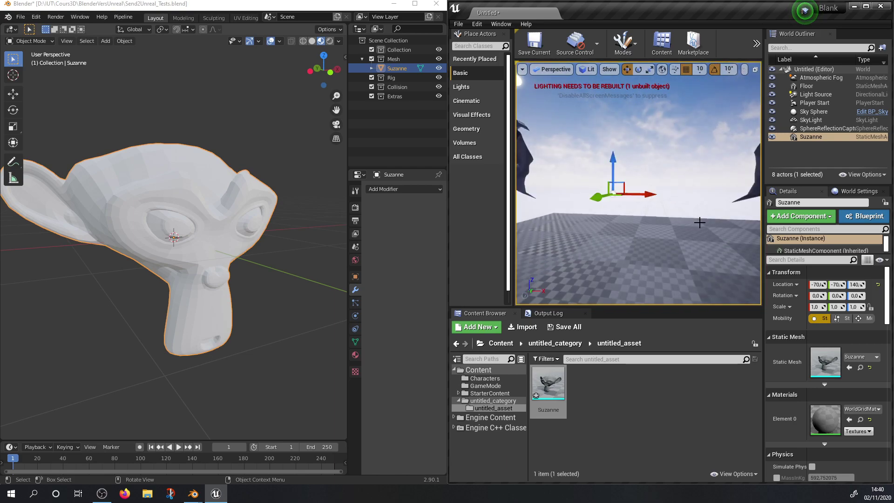
scroll(700, 222, down, 6)
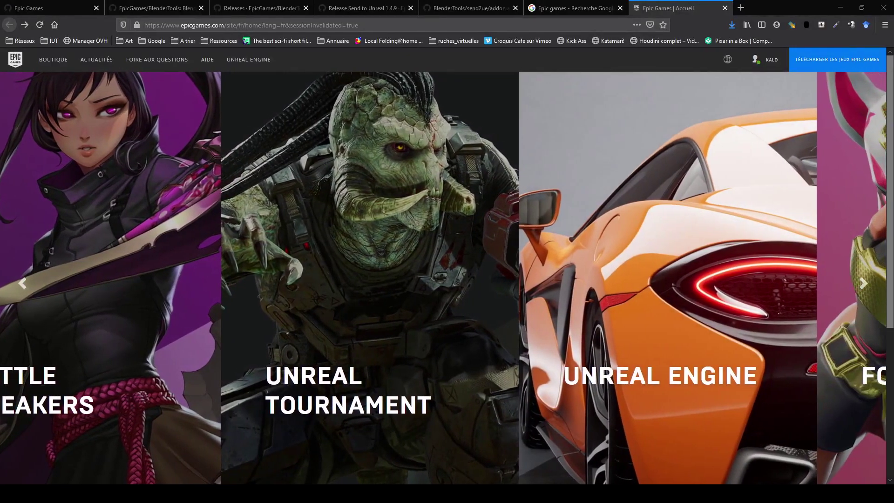
Step: In Firefox, open the BlenderAddOnAddSkinObject repository from the GitHub dashboard and look through its page
mouse_move(766, 60)
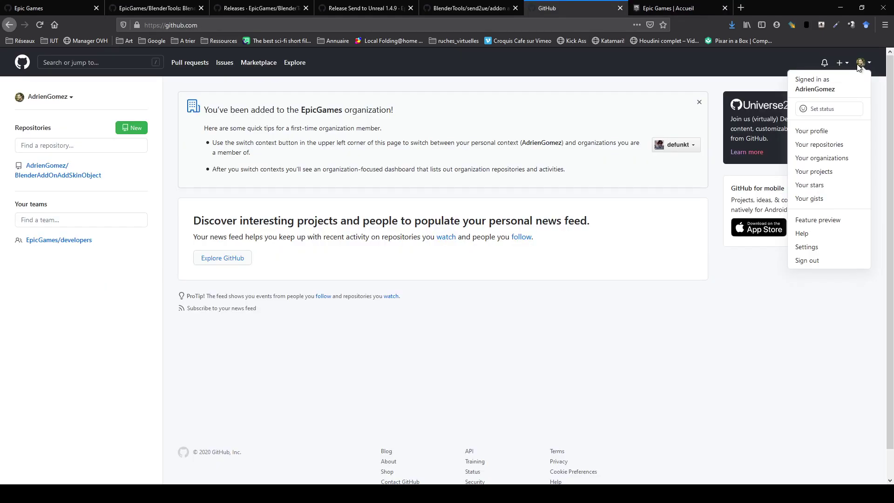
click(70, 178)
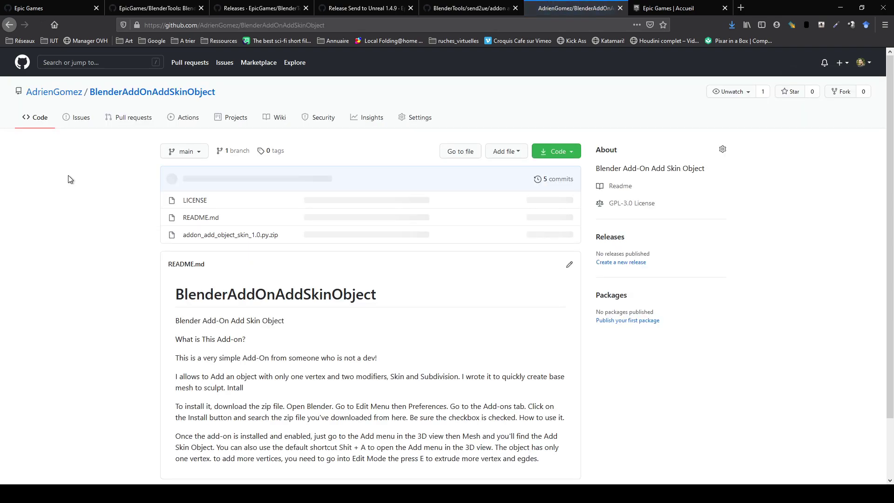
scroll(201, 280, down, 2)
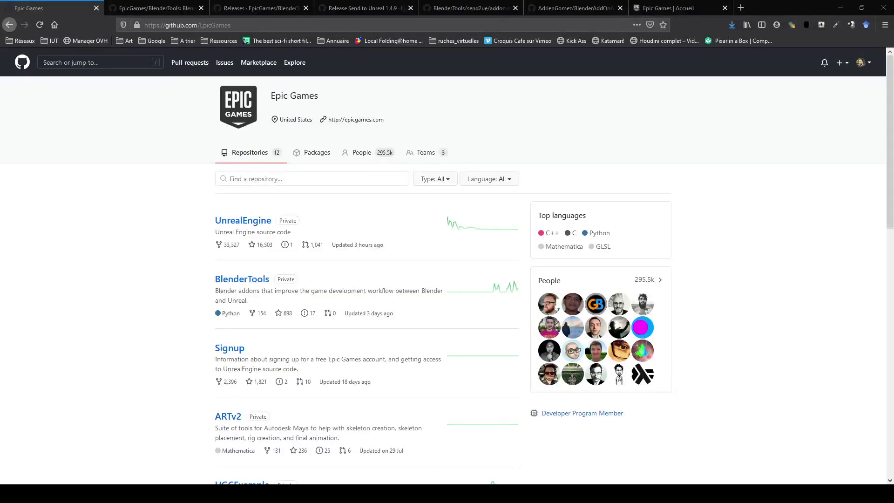
Step: Browse the Epic Games repositories on GitHub, open BlenderTools and read through its README
scroll(447, 279, down, 4)
scroll(447, 279, up, 4)
click(250, 279)
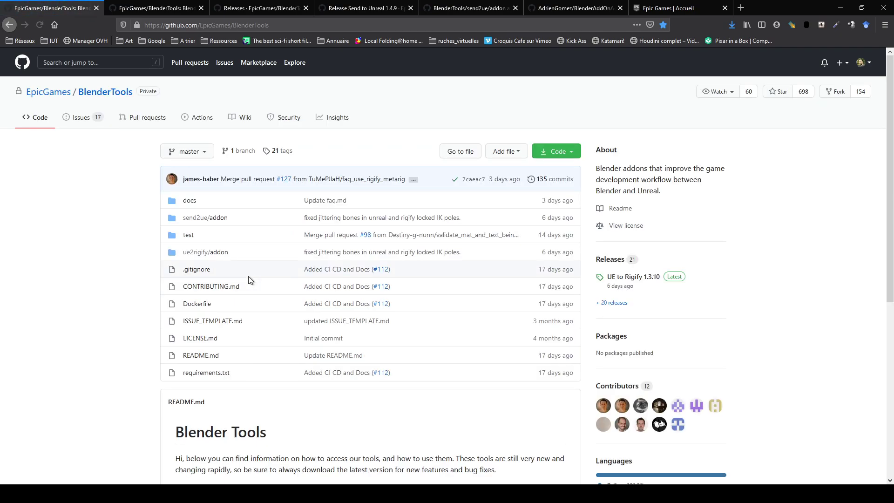
scroll(250, 279, down, 4)
scroll(249, 276, down, 2)
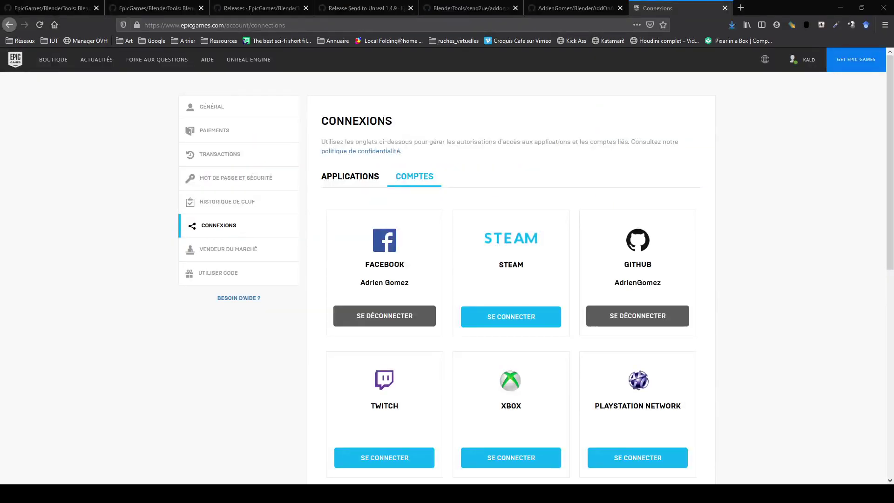
Step: Read the Unreal Engine 4 on GitHub page's instructions for accessing the source code with a GitHub account
scroll(447, 266, down, 1)
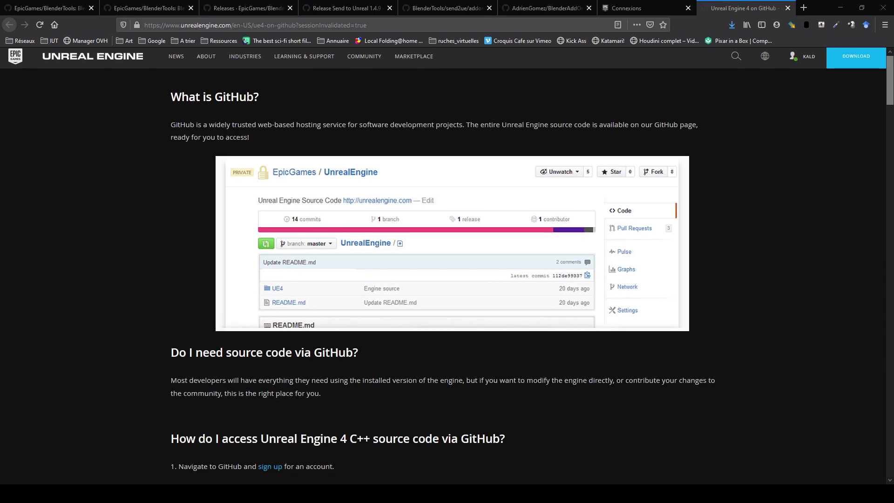
scroll(446, 266, down, 2)
scroll(447, 266, down, 3)
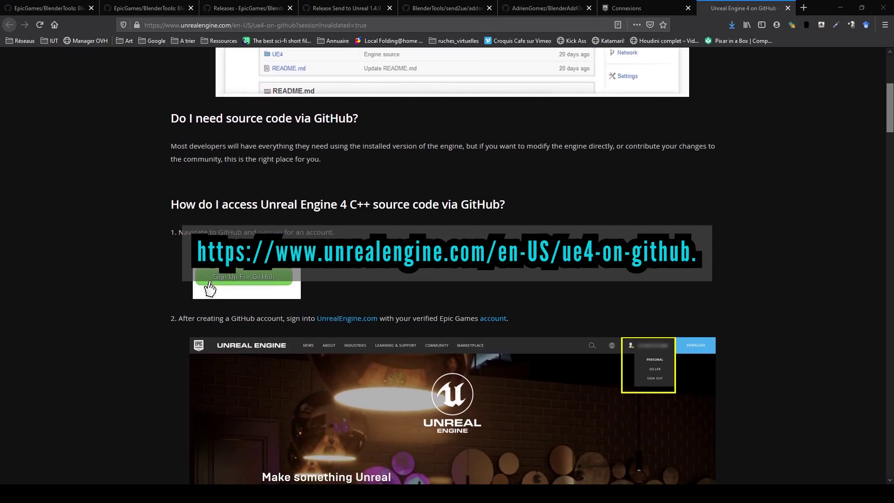
scroll(446, 266, down, 3)
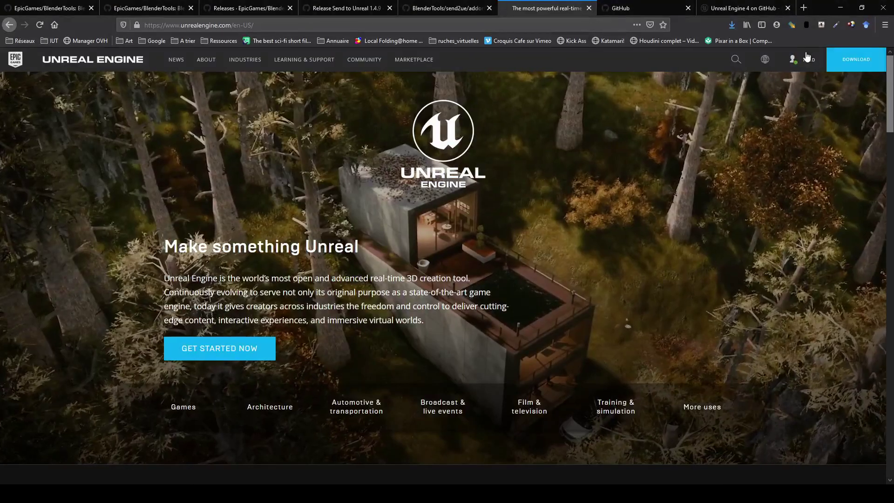
Step: Go to the GitHub dashboard and open the account options to check the signed-in account
mouse_move(799, 69)
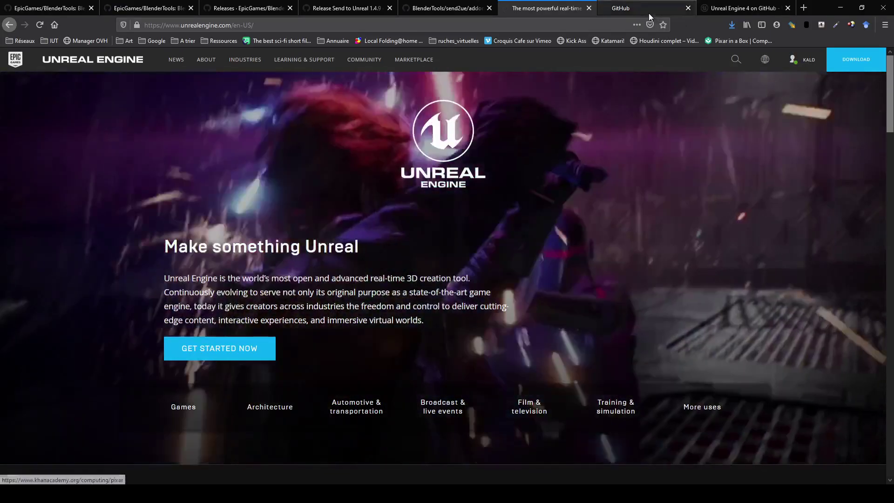
click(649, 10)
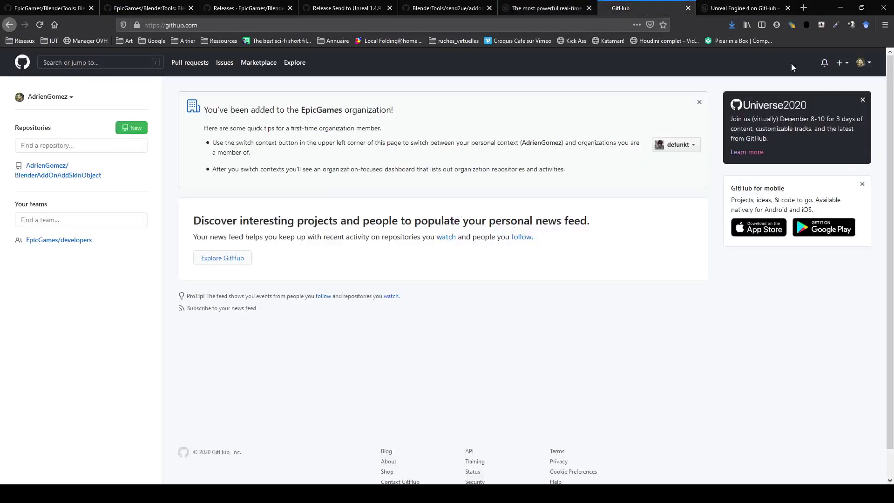
click(863, 69)
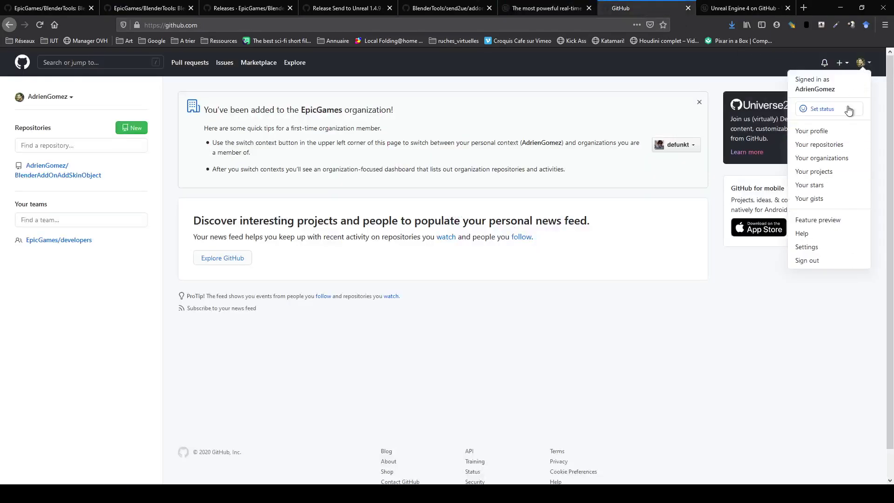
Step: Open the personal account's Connections on the Unreal Engine site and show the linked accounts, including GitHub
click(539, 8)
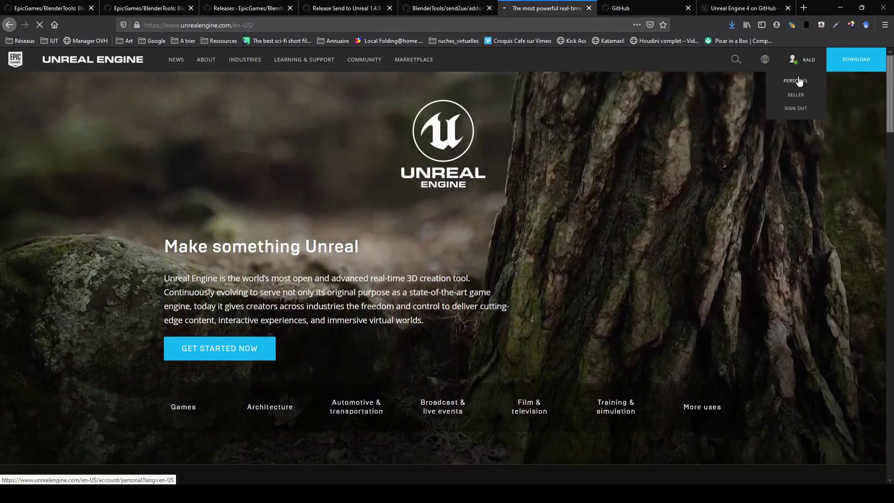
click(798, 81)
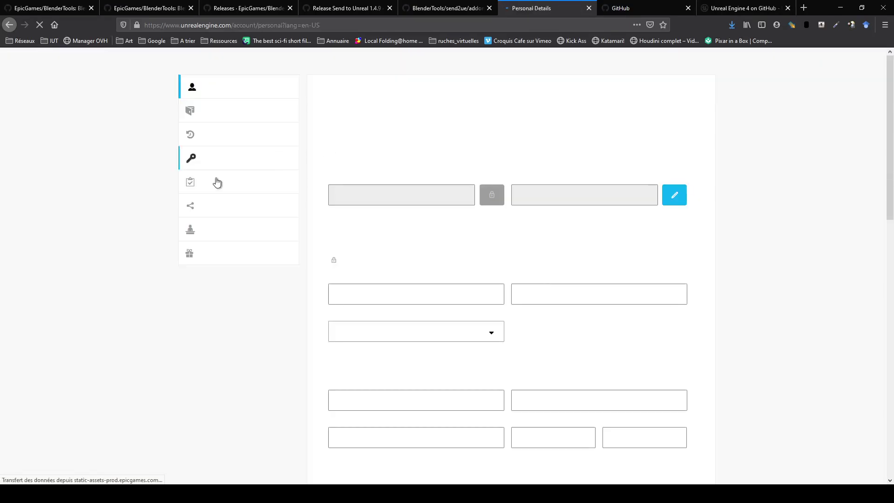
click(216, 206)
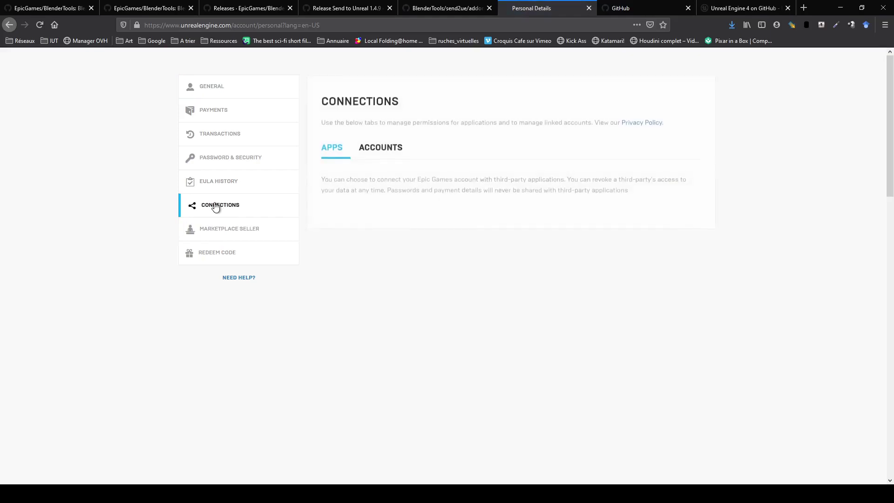
click(389, 144)
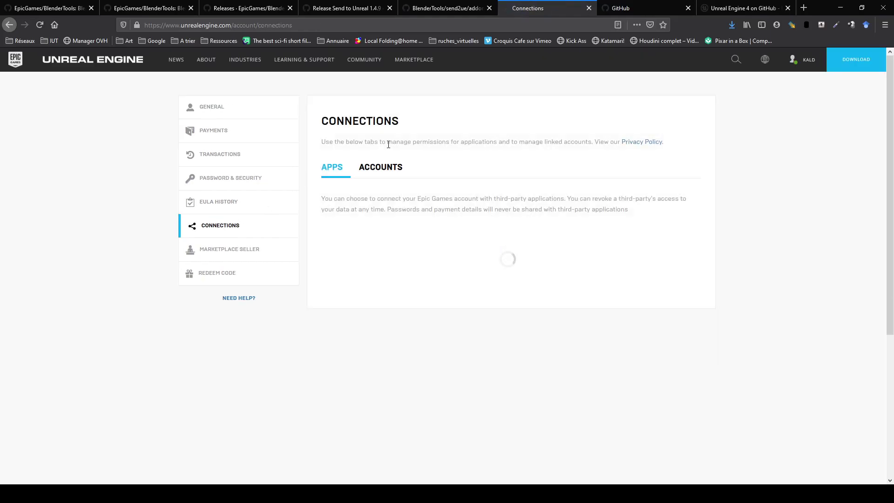
click(380, 170)
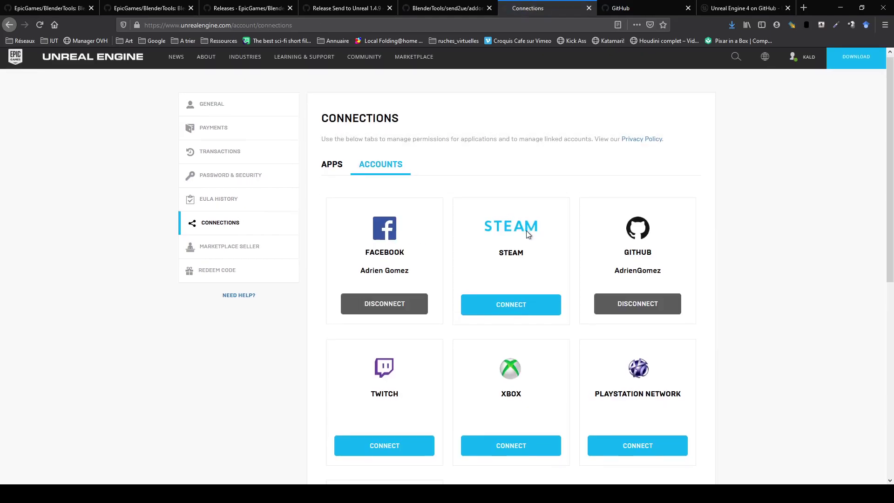
scroll(645, 223, down, 3)
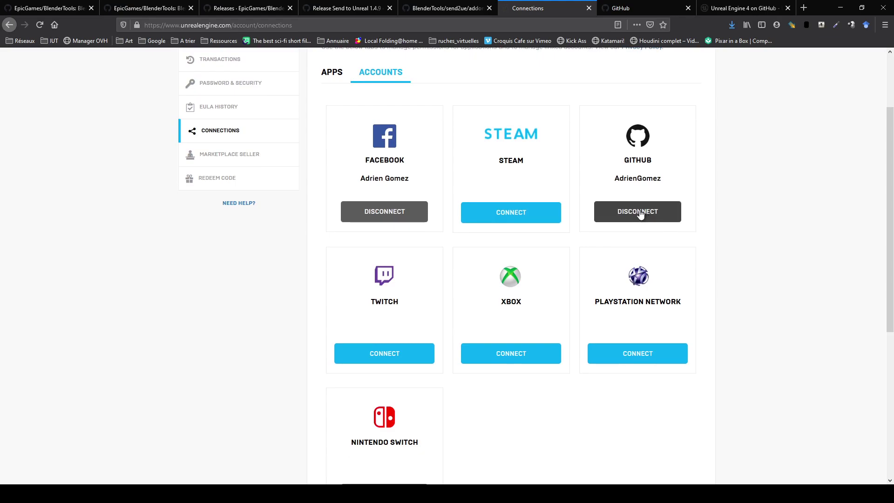
Step: Return to the Epic Games organization's repository list on GitHub and open the BlenderTools repository
click(44, 8)
click(10, 24)
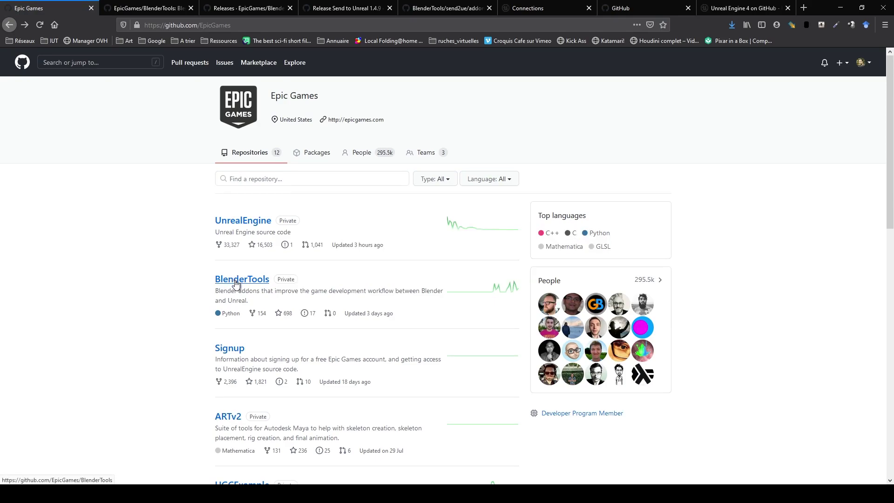
click(235, 281)
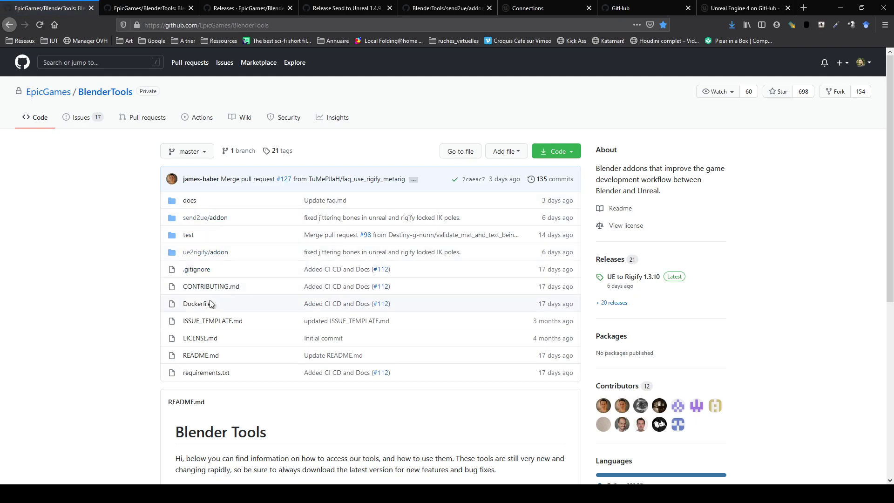
Step: Open the Blender Tools documentation from the repository's README and view the Send to Unreal Quickstart page
scroll(208, 302, down, 6)
click(215, 247)
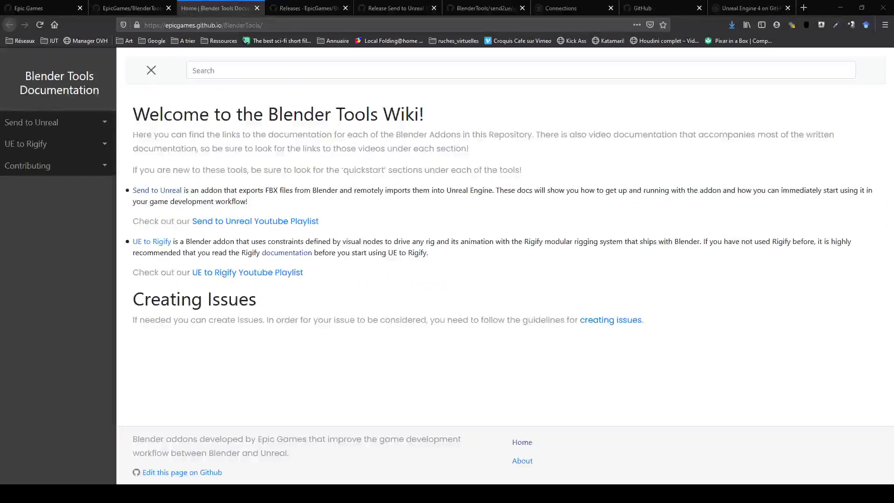
click(65, 122)
click(68, 148)
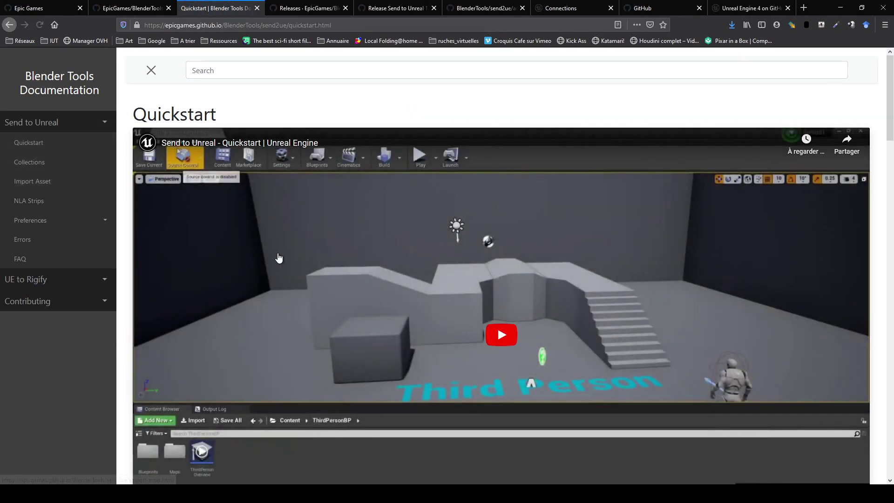
scroll(281, 262, down, 4)
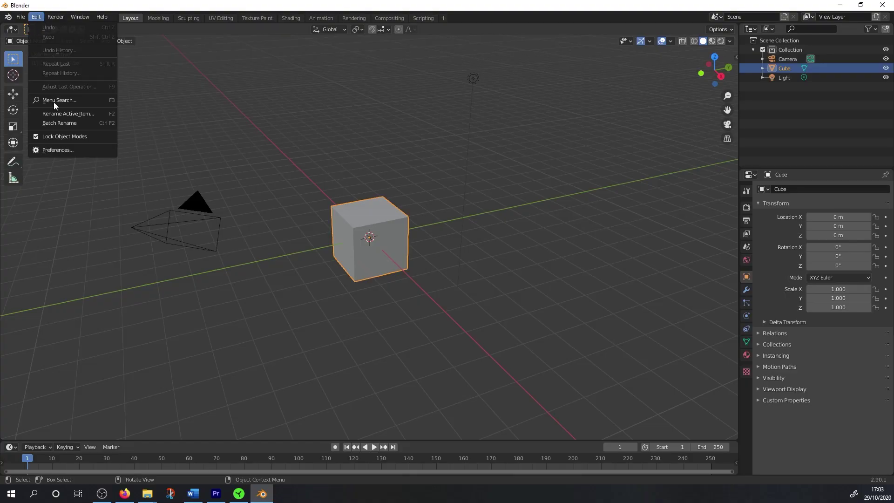
Step: Install the send2ue_1.4.9.zip add-on through Blender's preferences and enable Pipeline: Send to Unreal
click(69, 155)
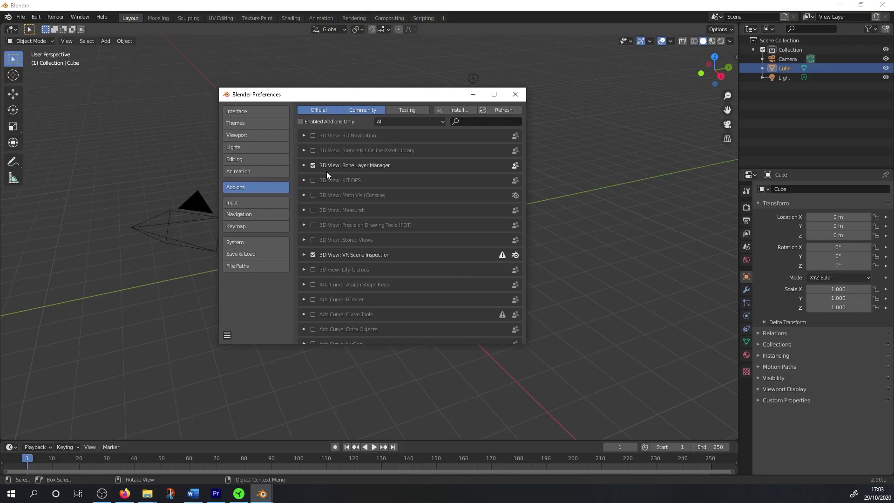
click(456, 109)
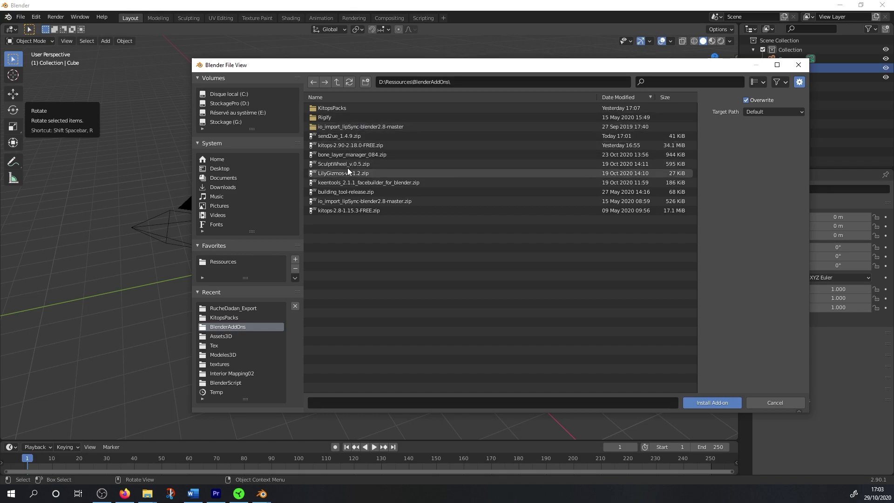
double_click(343, 136)
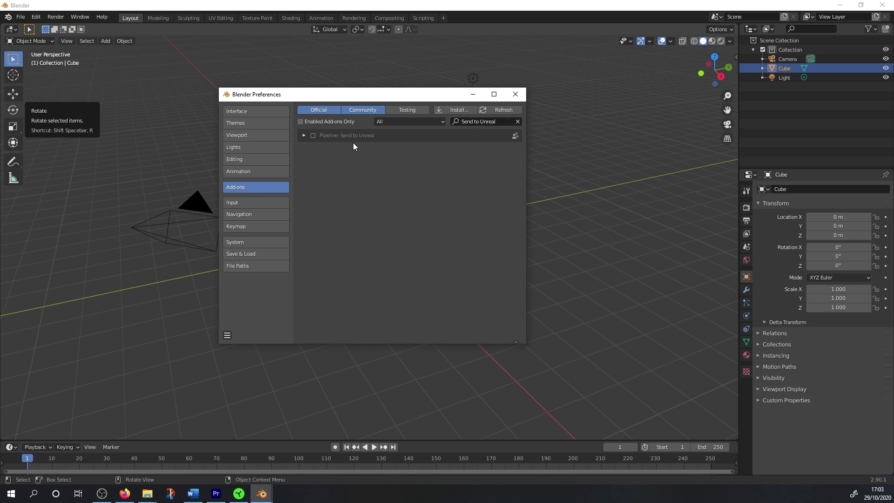
click(313, 134)
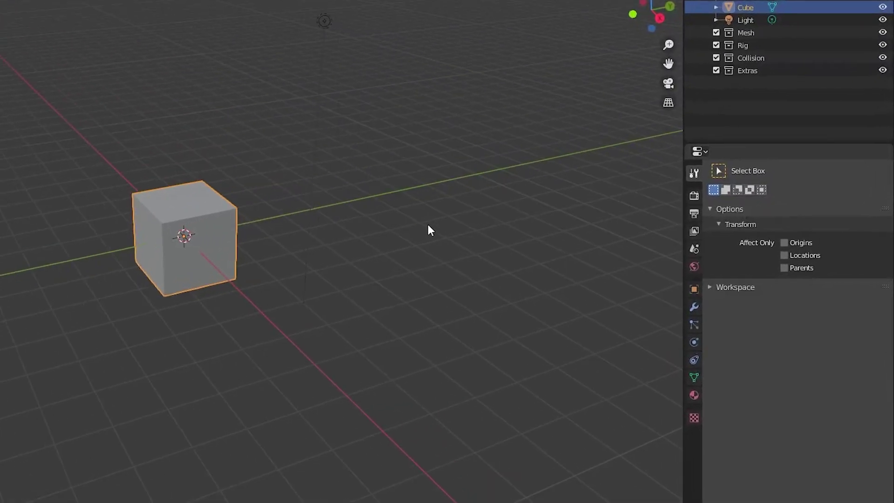
Step: Set the scene's Unit Scale to 0.01
click(617, 252)
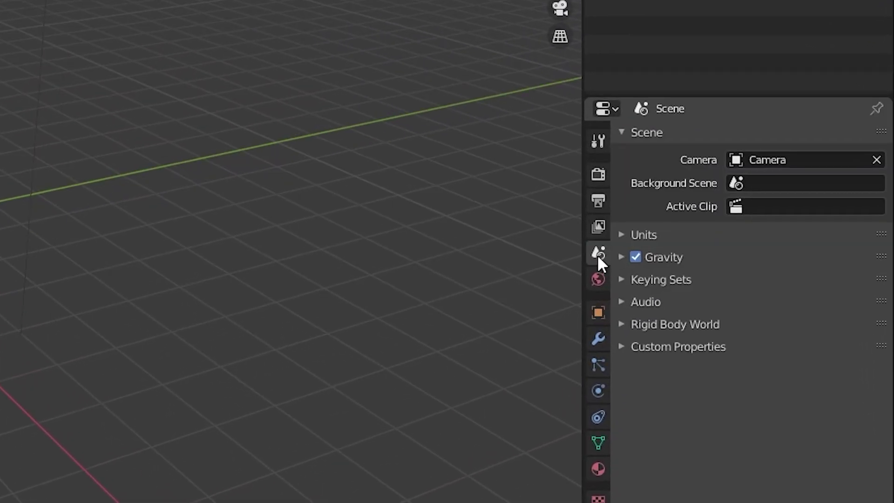
click(636, 235)
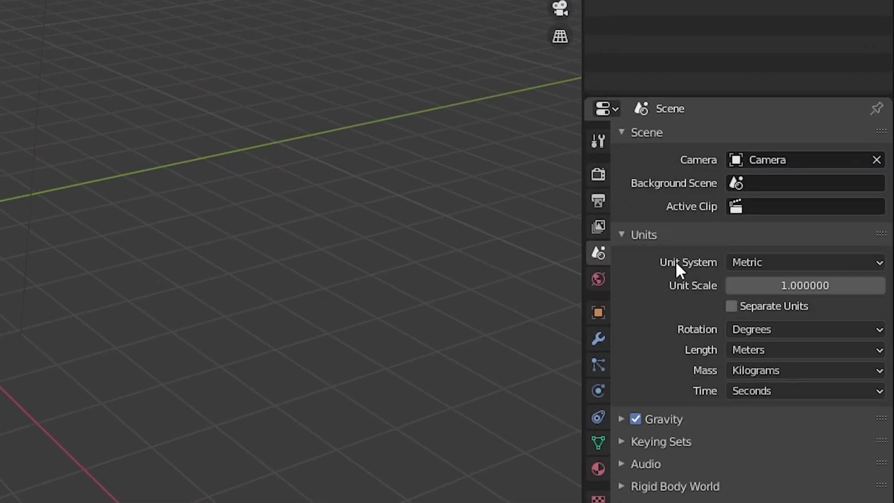
click(787, 285)
text(0.01)
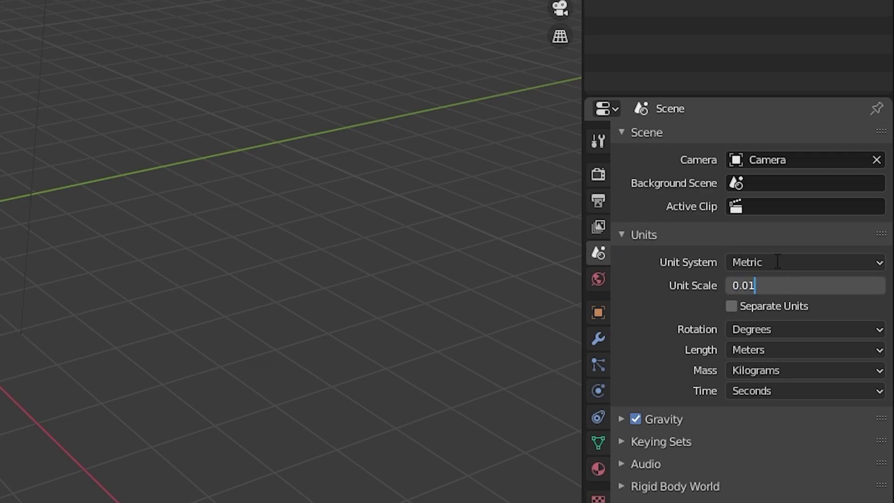
key(Return)
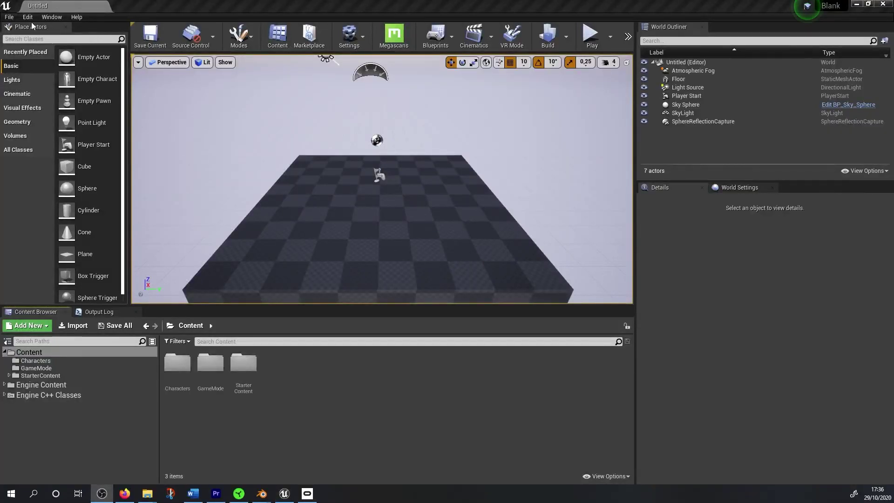
Step: In Unreal Engine, search the built-in plugins for "python" and "Scripting" to check Python Editor Script Plugin and Editor Scripting Utilities
click(28, 17)
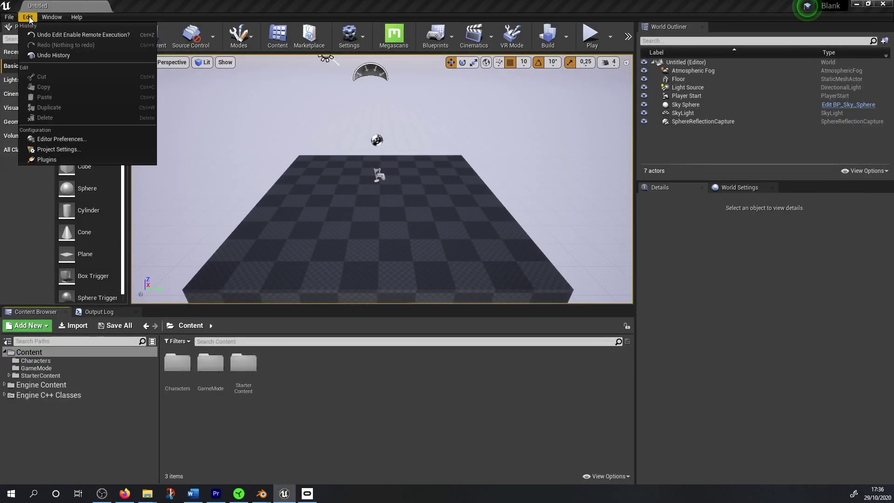
click(47, 159)
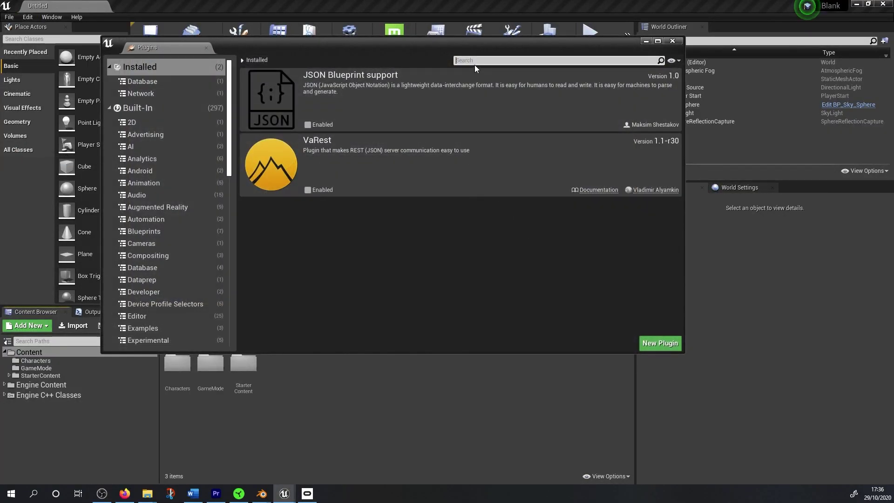
text(pytho)
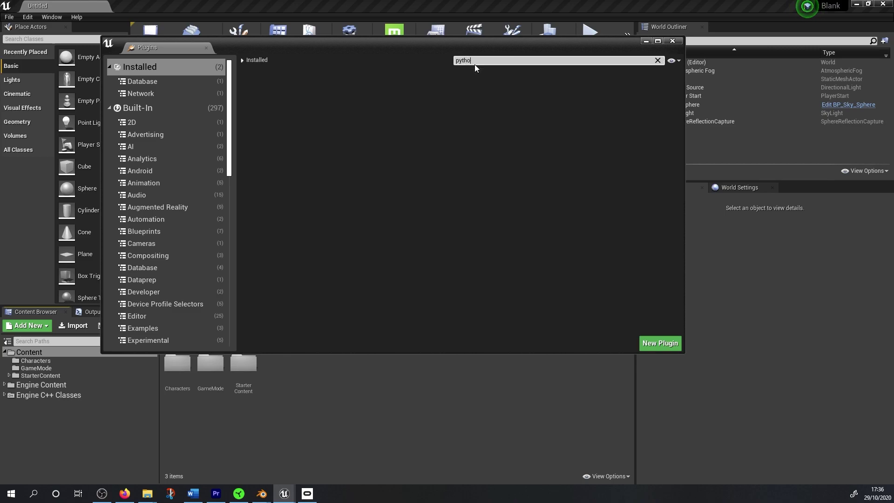
click(163, 110)
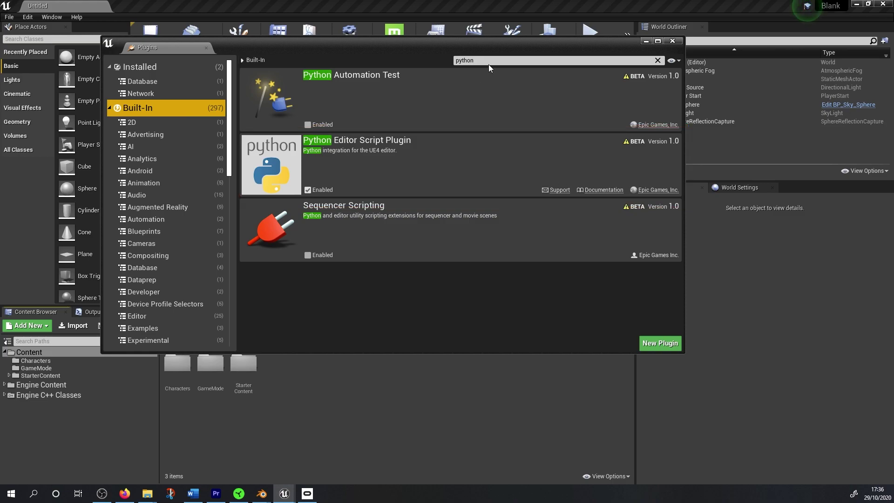
drag(490, 60, 423, 58)
text(Scripting)
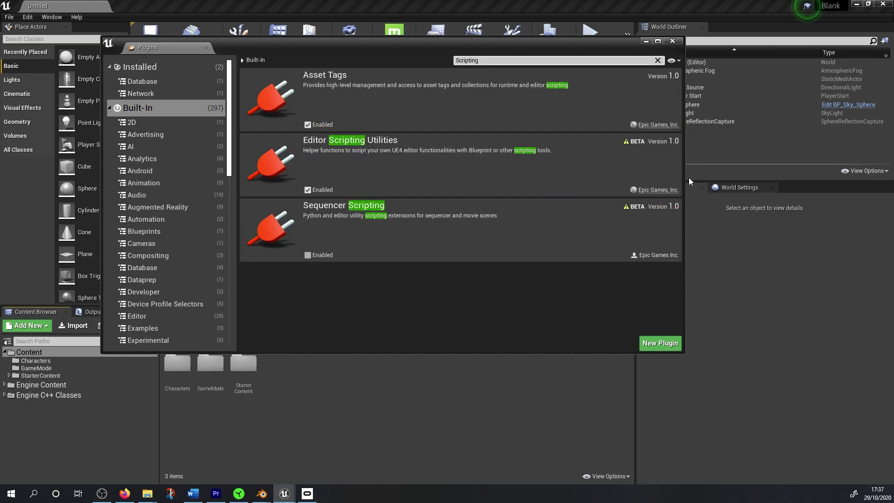
click(678, 42)
Step: Search the Unreal project settings for "python" and check the Enable Remote Execution option
click(28, 17)
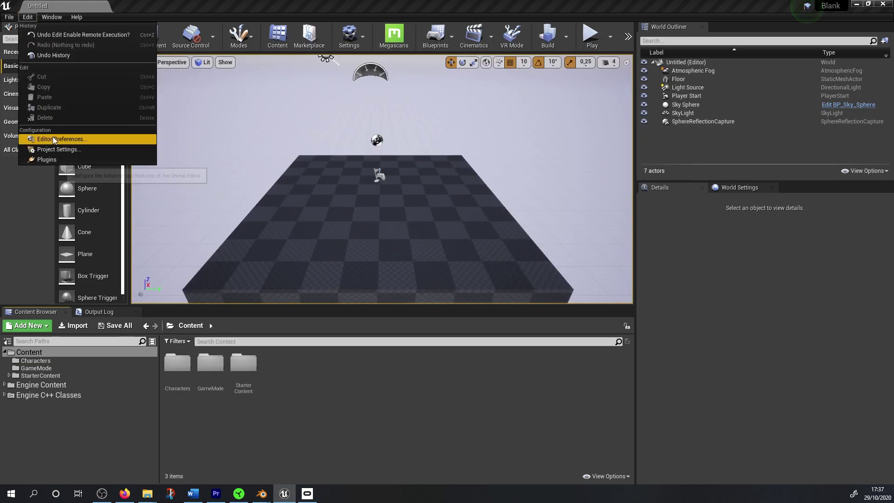
click(53, 149)
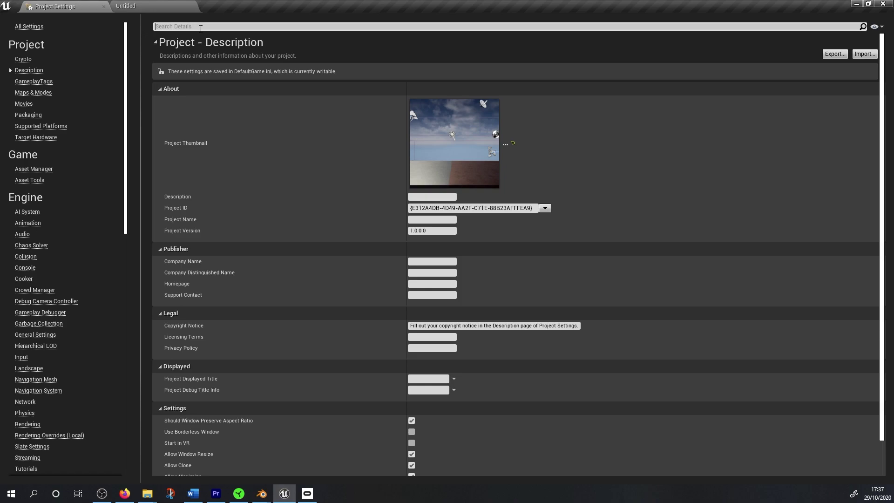
text(python)
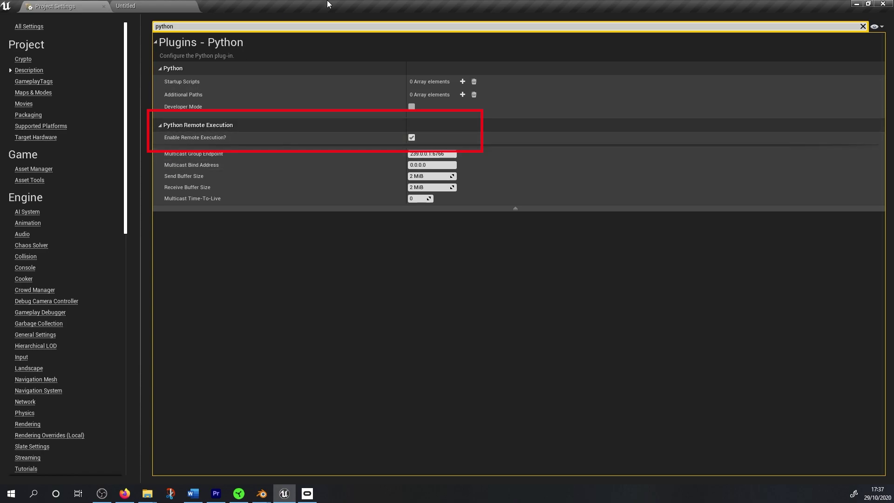
click(114, 7)
Step: Search the Editor Preferences for "CPU" and check the Use Less CPU when in Background option
click(32, 16)
click(47, 137)
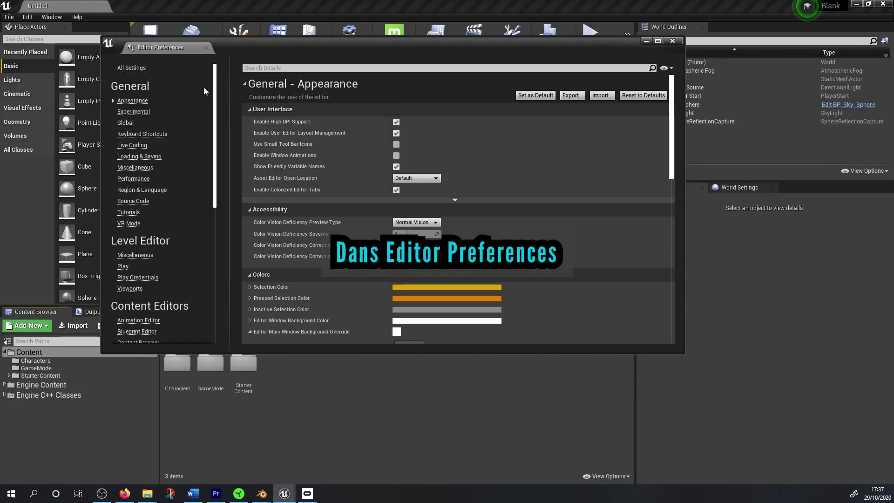
click(290, 68)
text(CPU)
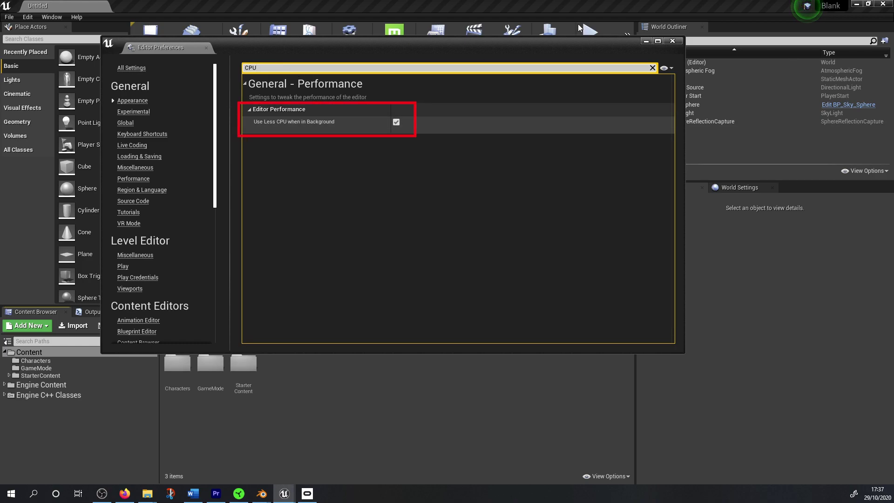
click(678, 41)
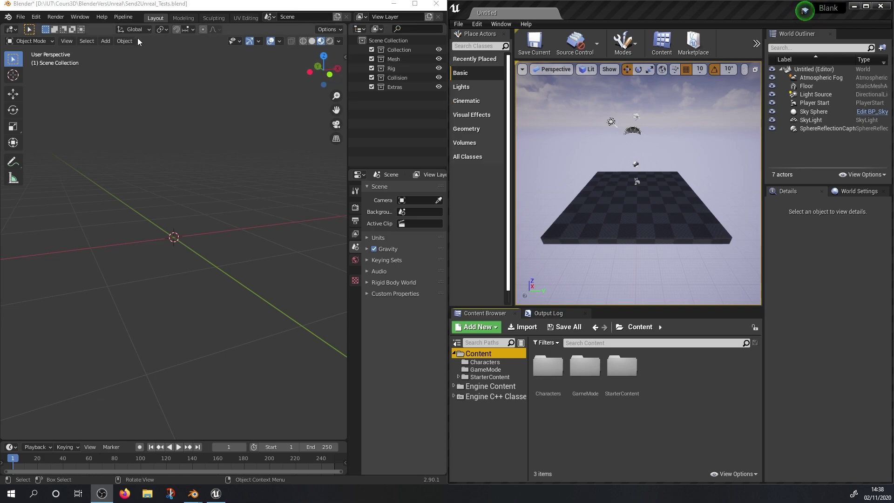
Step: Switch to Blender and show the add-on's Send to Unreal export command
click(123, 17)
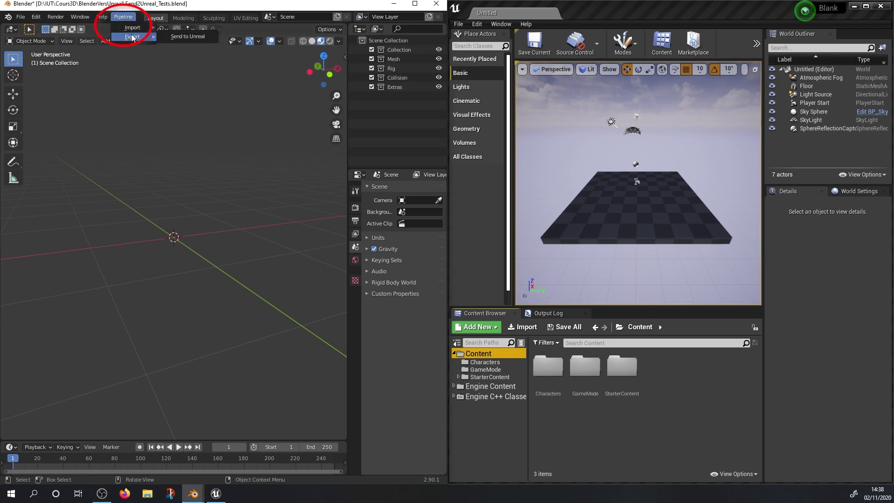
mouse_move(134, 36)
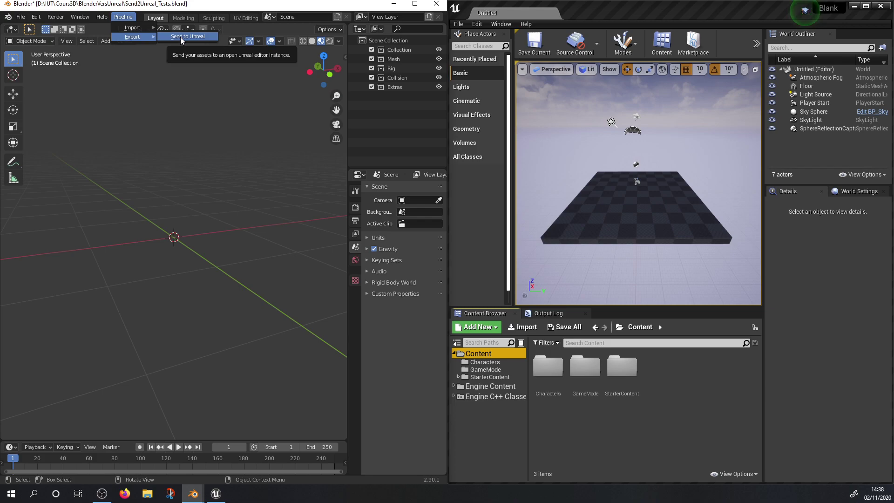
click(180, 37)
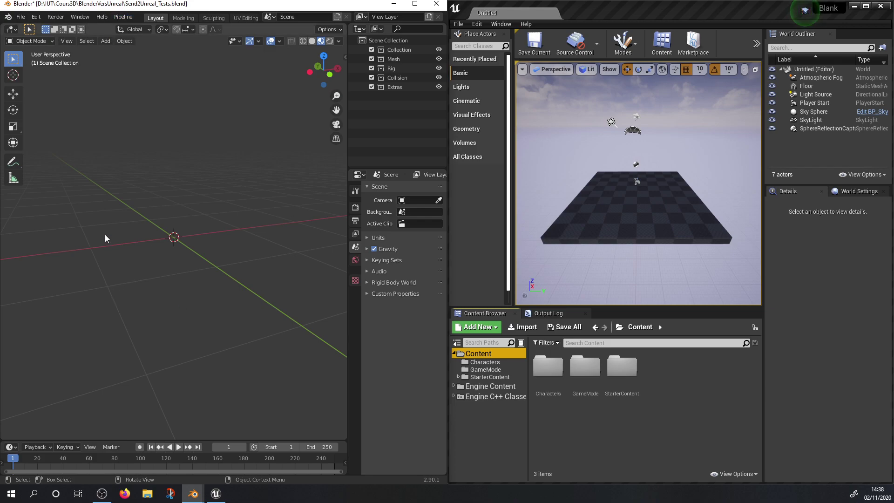
Step: Add a monkey mesh to the default Collection, give it a level 1 Subdivision modifier and apply the modifier
click(395, 48)
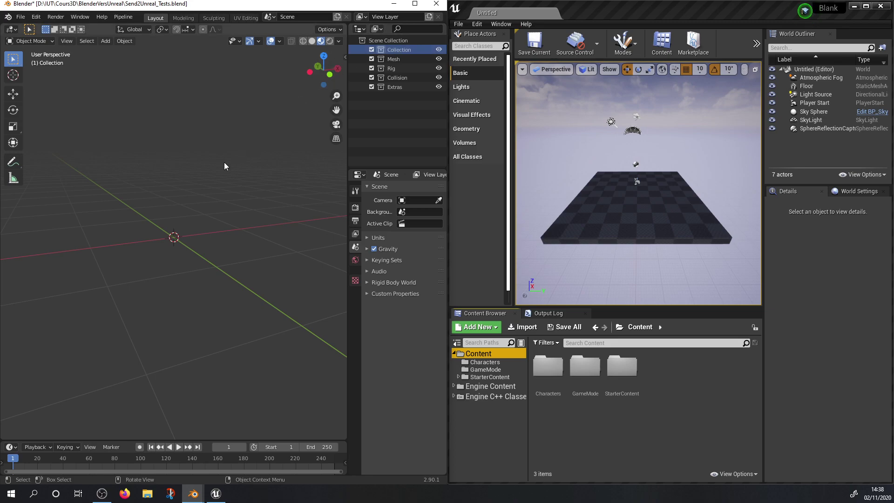
key(shift+a)
mouse_move(215, 164)
click(297, 252)
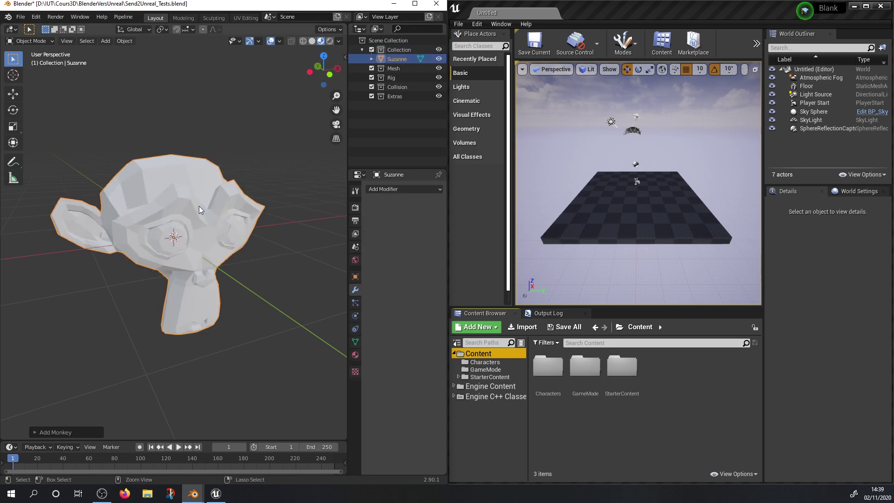
key(ctrl+1)
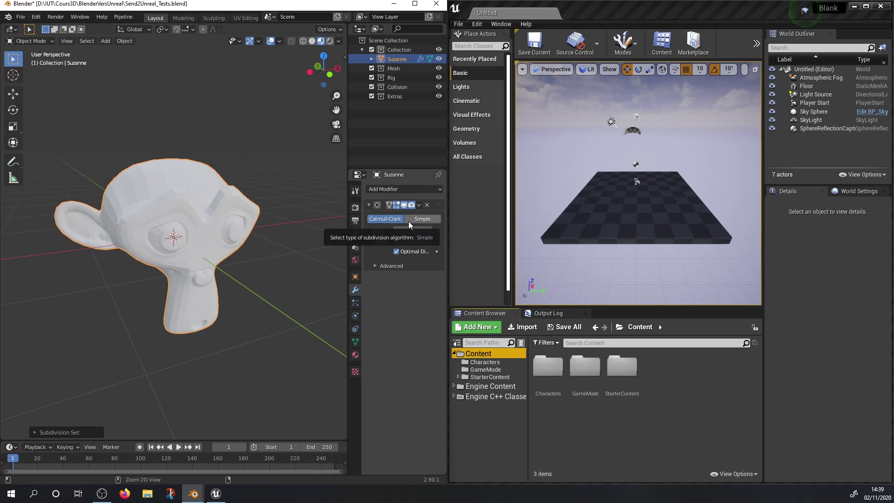
key(ctrl+a)
middle_drag(260, 219, 197, 197)
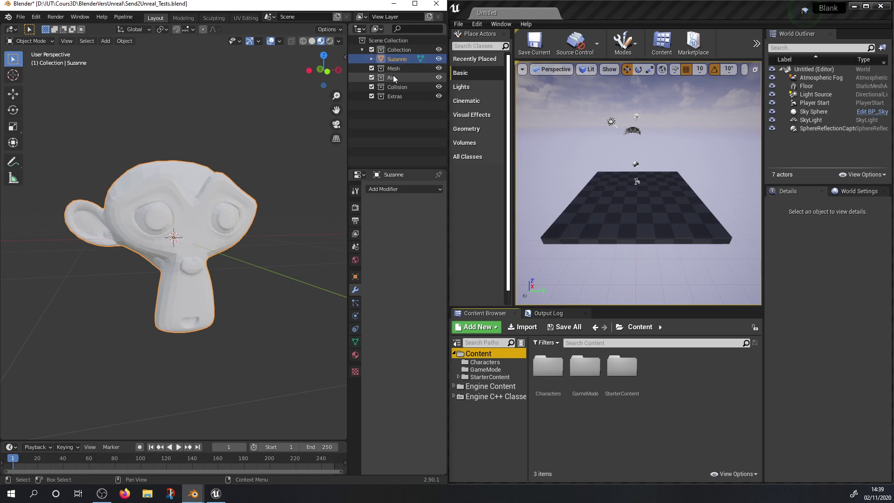
Step: Move the monkey object from the default Collection into the Mesh collection
mouse_move(392, 61)
mouse_down()
mouse_move(392, 71)
mouse_move(393, 60)
mouse_up()
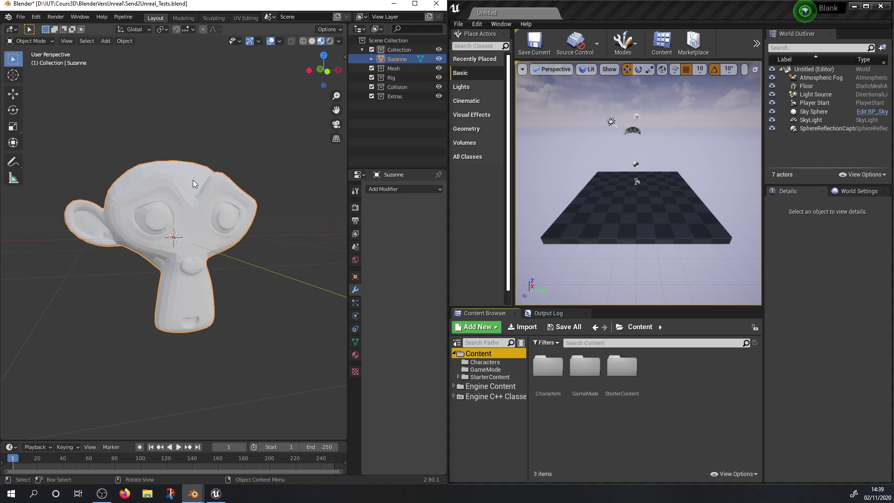
key(m)
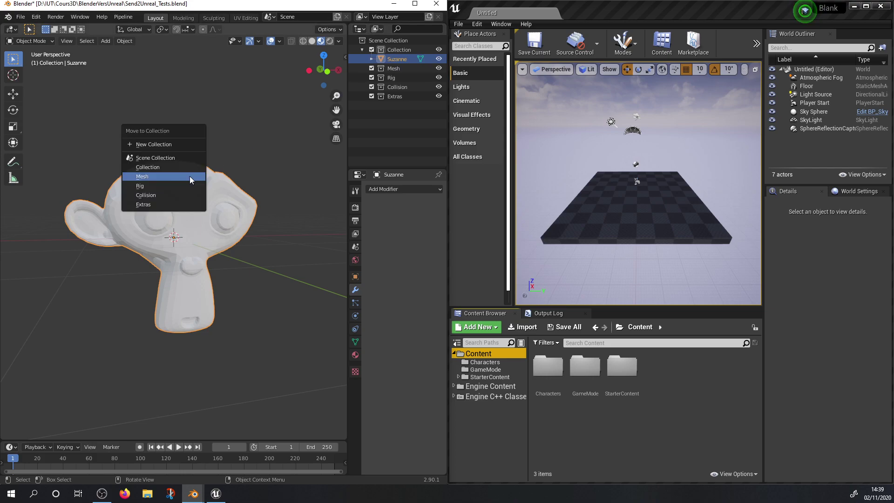
drag(392, 59, 391, 69)
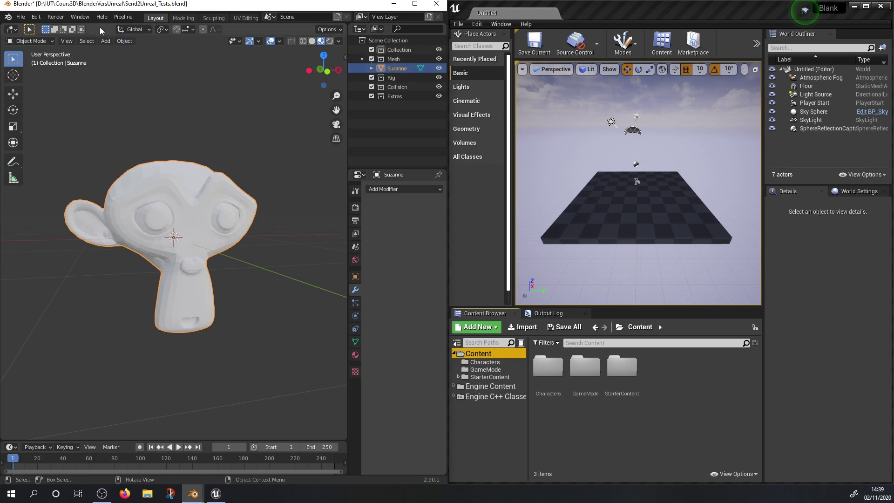
Step: Export the monkey mesh to the open Unreal project with Send to Unreal
click(123, 17)
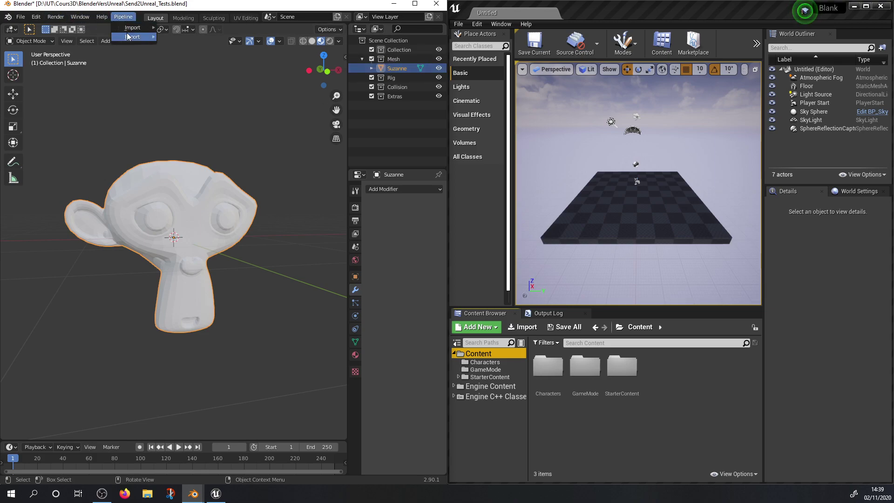
mouse_move(134, 37)
click(187, 40)
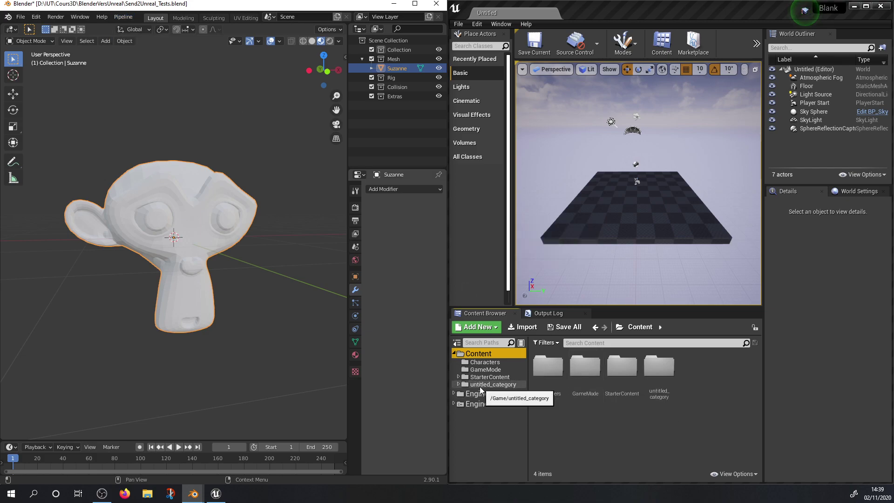
Step: Switch to Unreal Engine and place the Suzanne mesh from the untitled_category/untitled_asset folder into the level
click(462, 386)
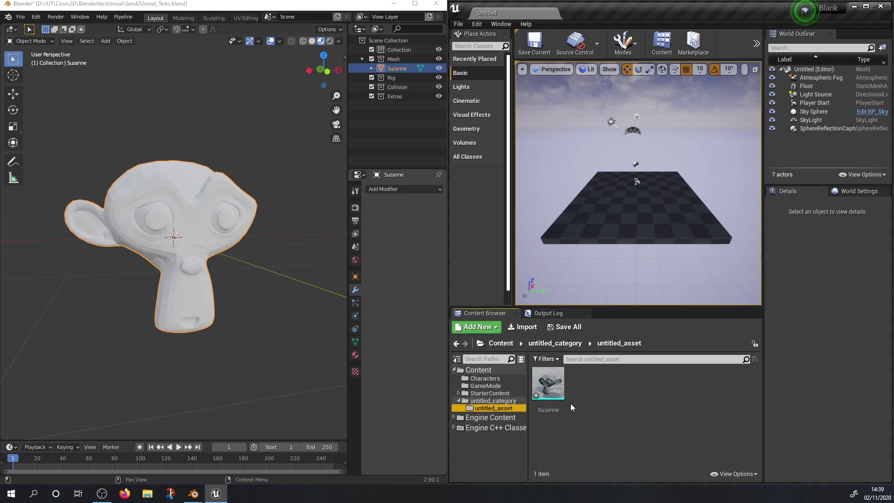
click(551, 388)
drag(551, 388, 551, 168)
scroll(602, 193, up, 5)
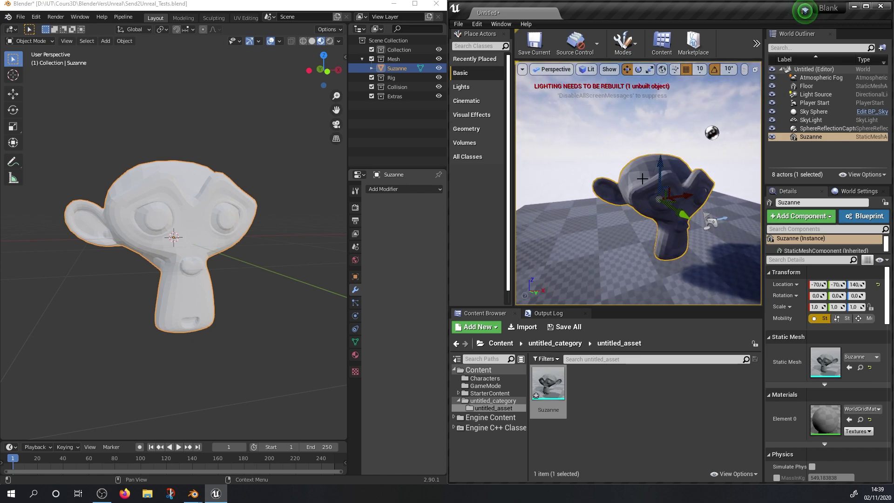
Step: Switch to Blender, enter Edit Mode on the monkey mesh and turn on X-axis mirroring
middle_drag(202, 203, 184, 223)
scroll(185, 233, down, 2)
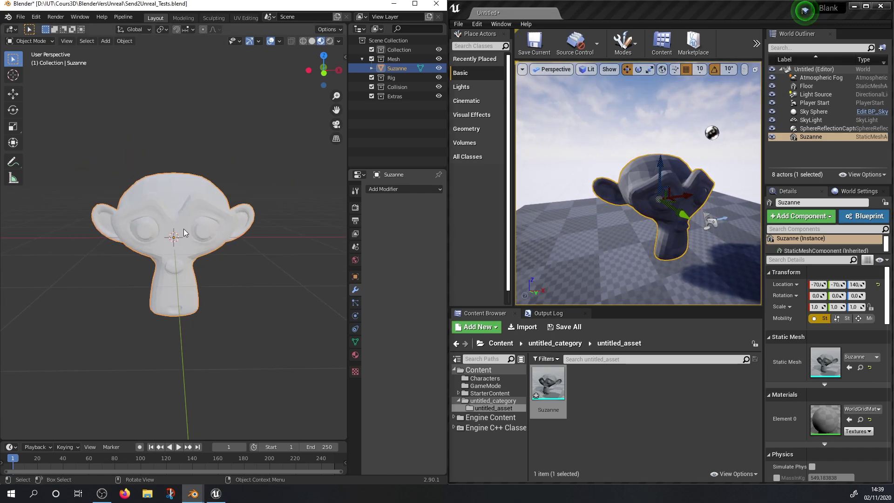
key(Tab)
scroll(219, 212, up, 2)
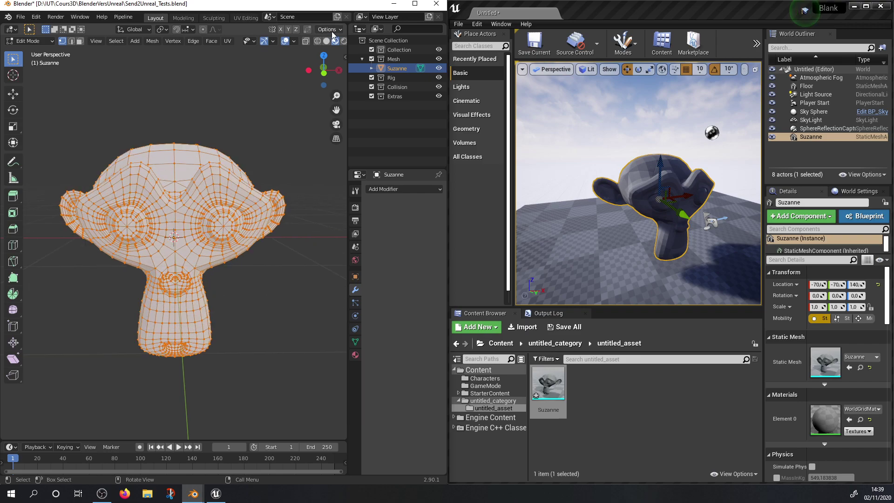
click(281, 30)
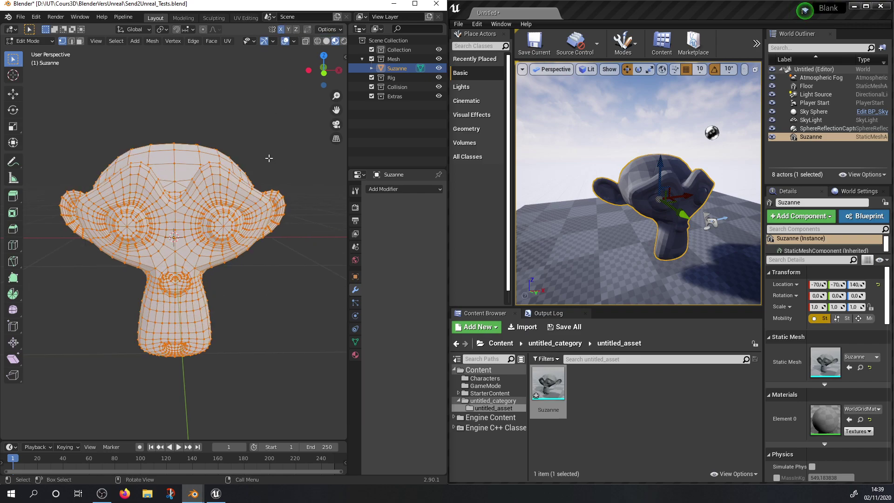
Step: Reshape the monkey's ears, brow and eyes with the Grab brush in Sculpt Mode and return to Object Mode
key(ctrl+Tab)
click(264, 217)
mouse_move(260, 220)
middle_down()
mouse_move(245, 235)
mouse_move(214, 237)
middle_up()
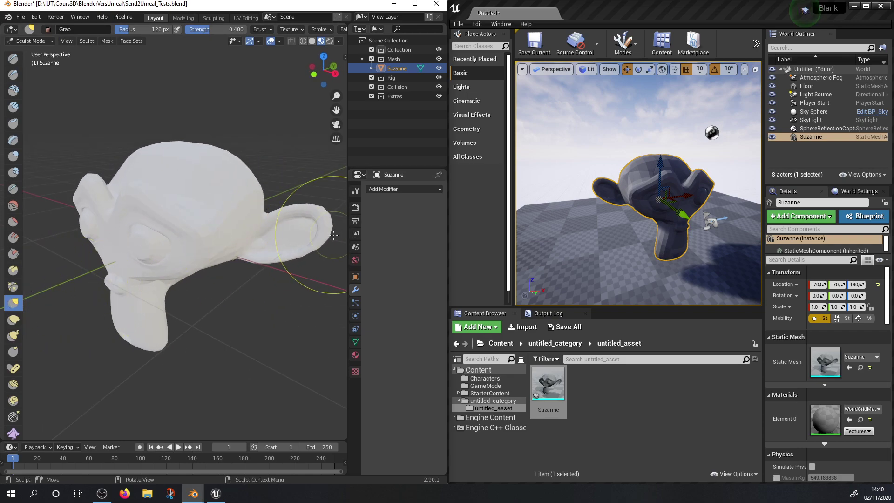
scroll(298, 218, down, 3)
mouse_move(298, 219)
middle_down()
mouse_move(281, 229)
mouse_move(250, 168)
middle_up()
scroll(194, 213, up, 3)
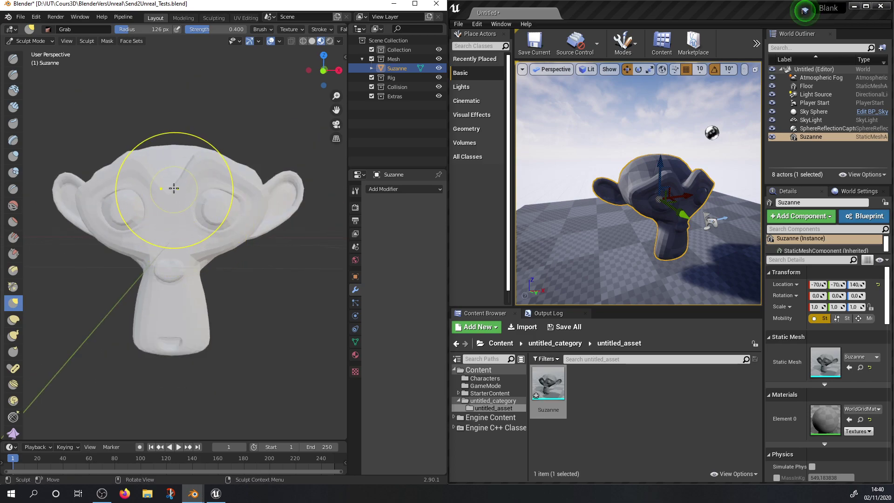
middle_drag(200, 160, 201, 181)
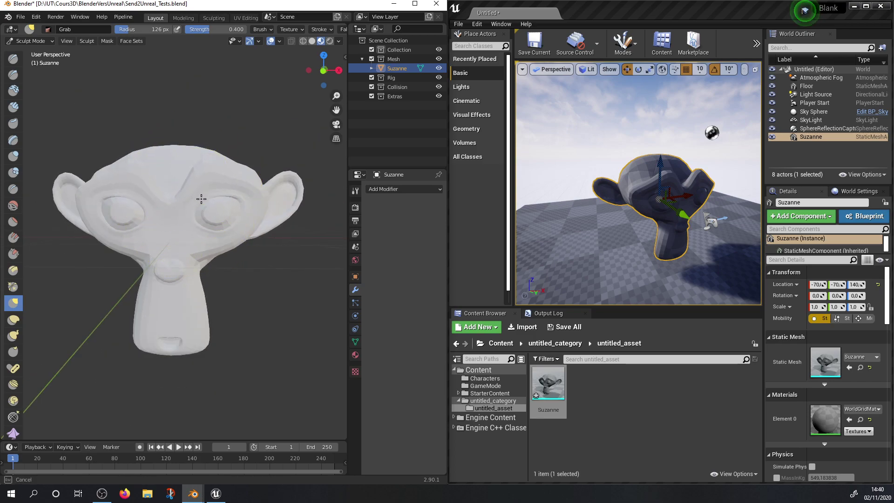
key(Tab)
key(ctrl+Tab)
click(179, 227)
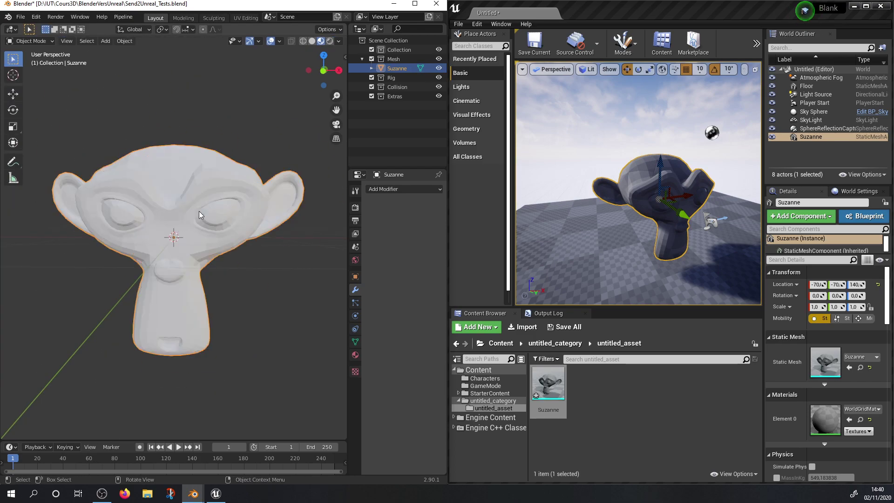
Step: Export the sculpted monkey again with Send to Unreal and inspect the updated mesh in the Unreal level
middle_drag(253, 199, 275, 211)
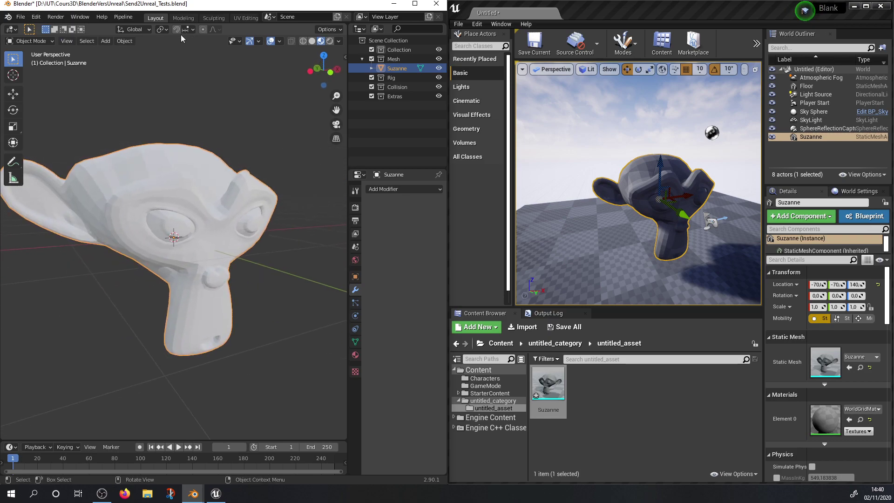
click(123, 17)
mouse_move(128, 37)
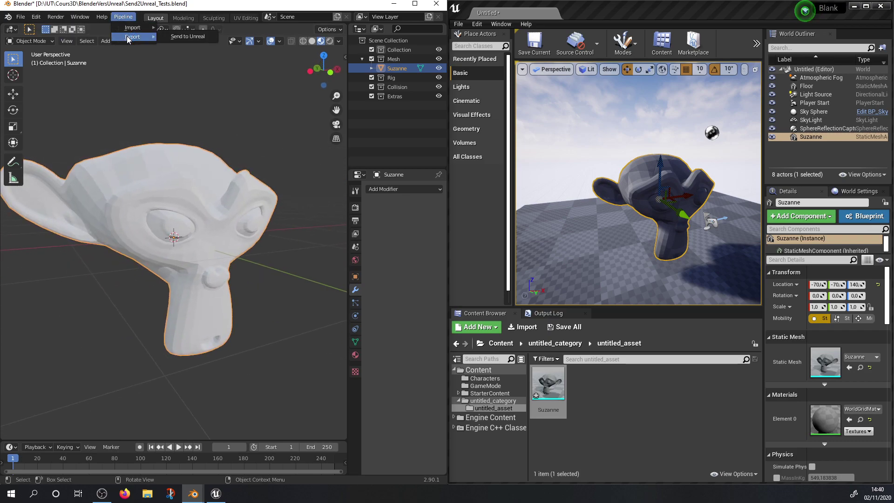
click(181, 37)
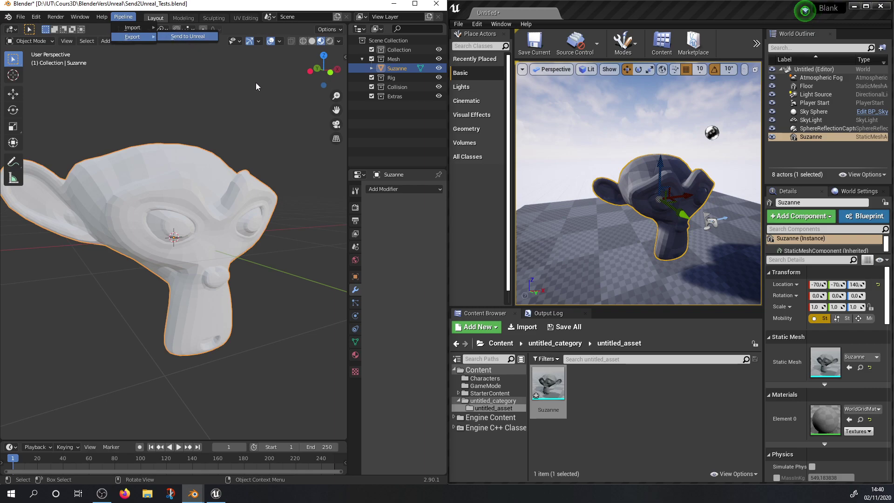
right_drag(699, 223, 670, 227)
scroll(699, 223, up, 2)
scroll(699, 223, down, 2)
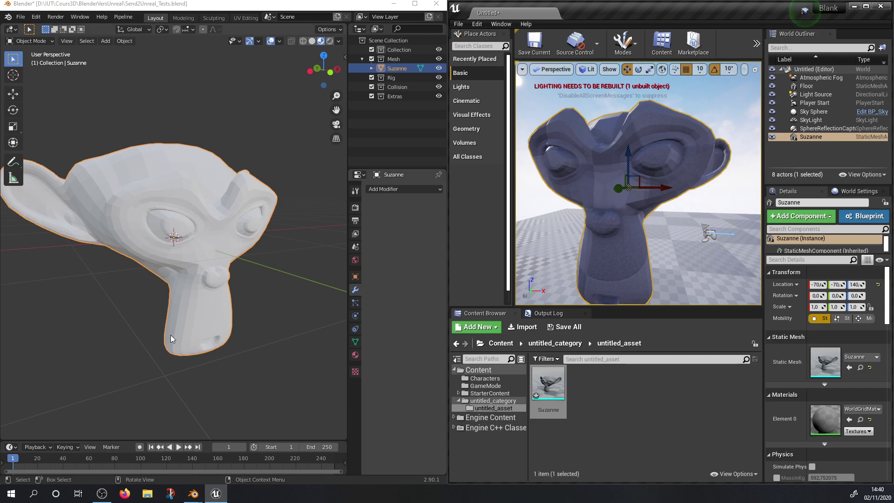
Step: In the Send to Unreal add-on preferences, set the Mesh Folder (Unreal) path to /Game/SM/Suzanne
drag(0, 89, 408, 134)
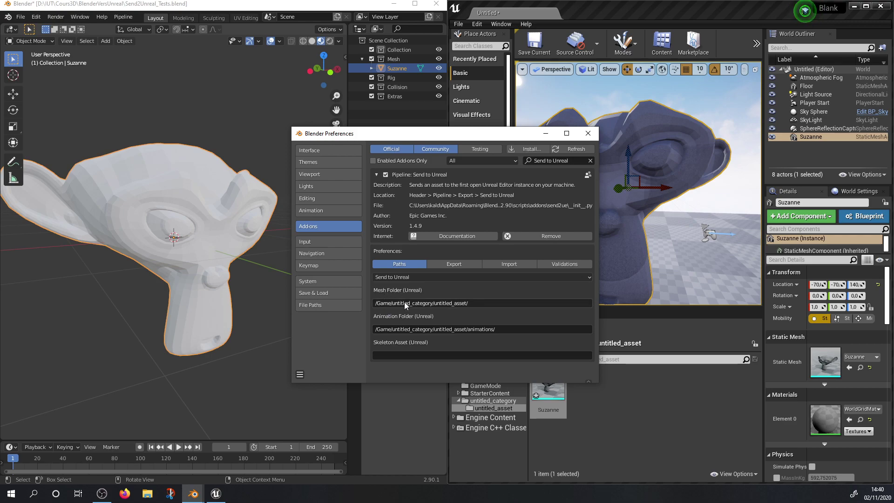
drag(431, 133, 306, 83)
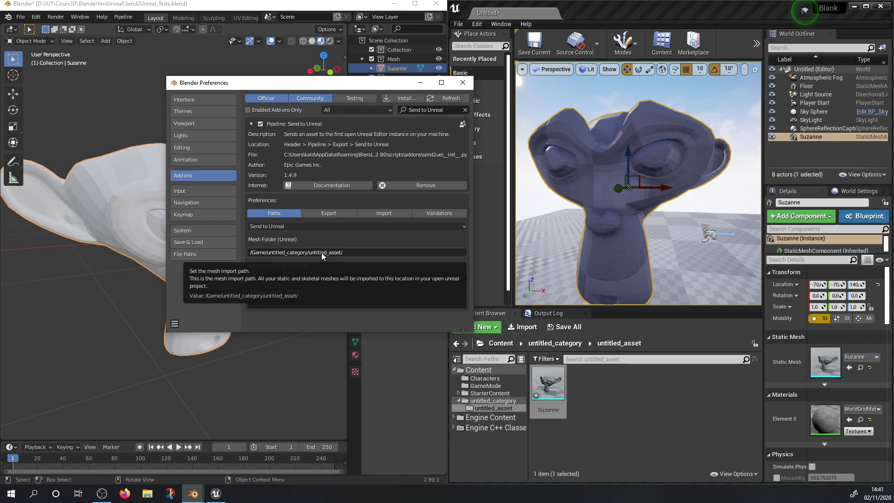
click(342, 252)
click(285, 252)
click(269, 254)
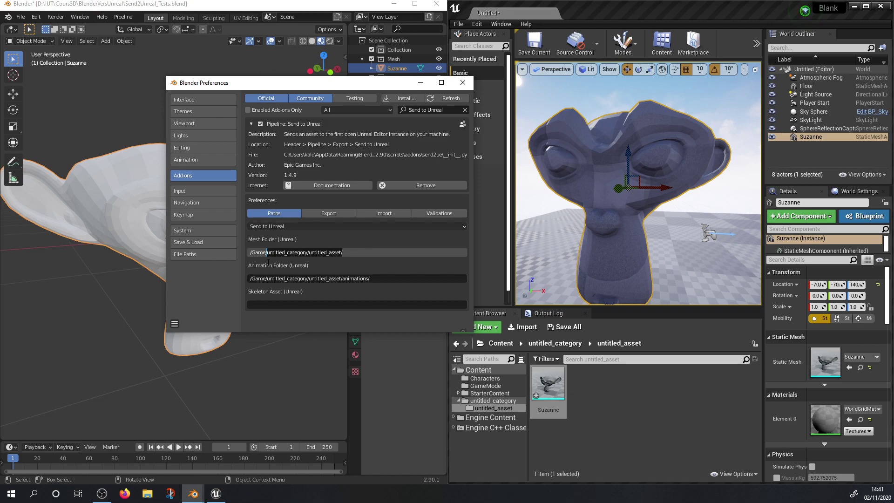
text(SM)
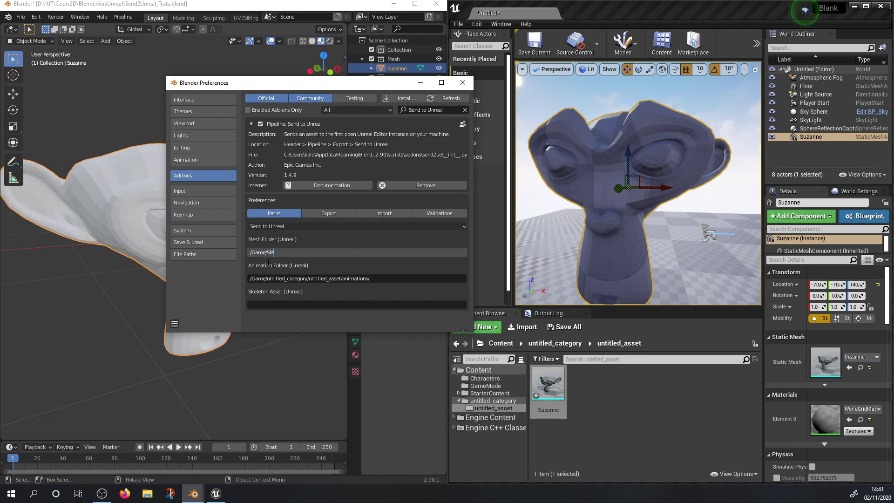
text(/Suzann)
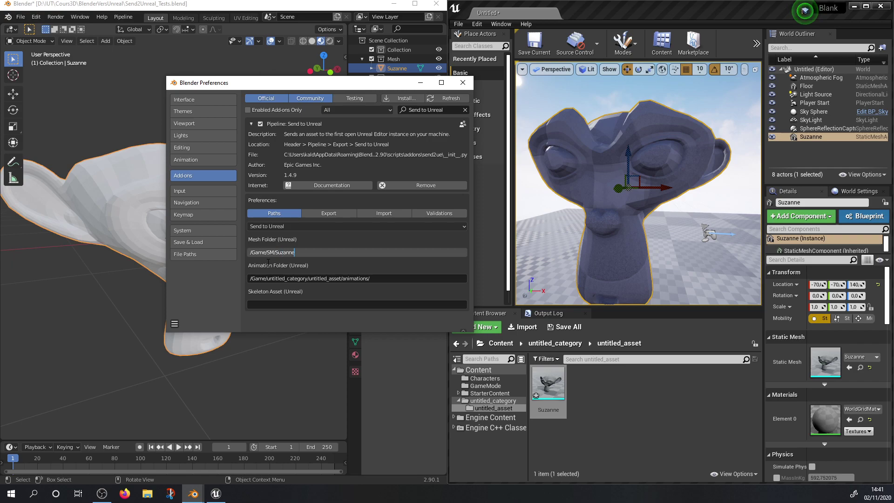
text(e)
key(Return)
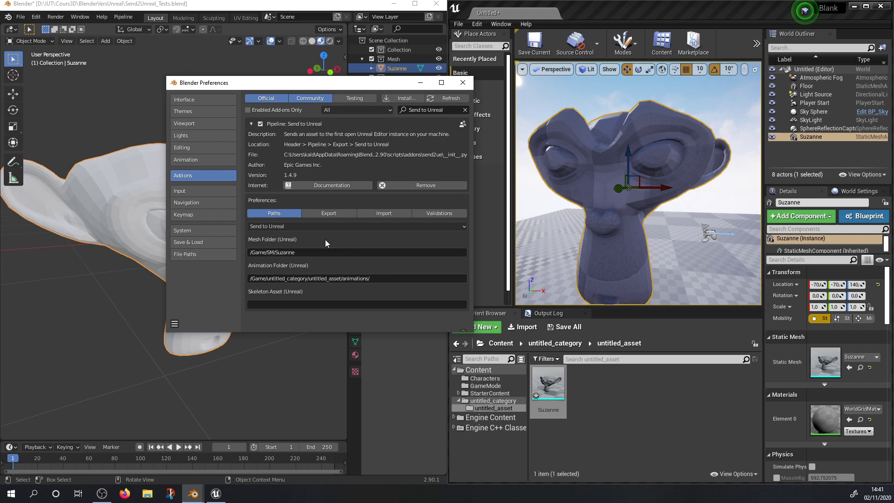
Step: In Unreal Engine, delete the monkey actor from the level and the untitled_category folder from the project content
click(500, 400)
click(647, 209)
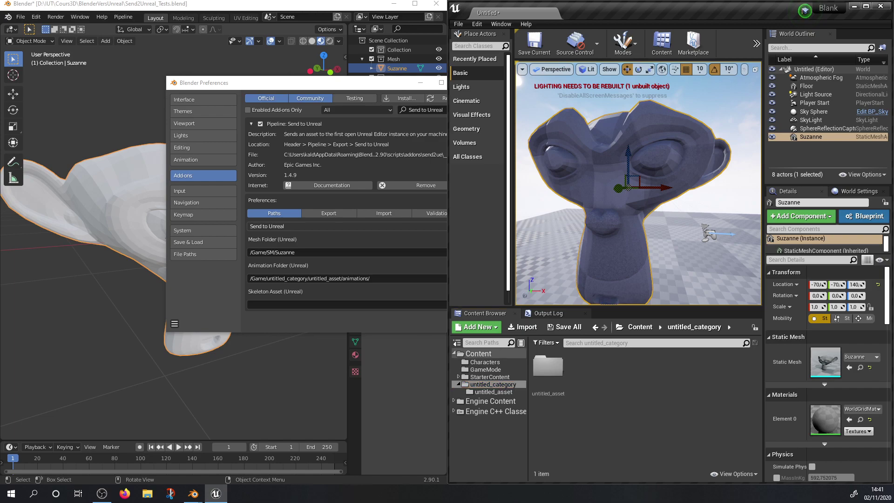
key(Delete)
click(495, 386)
key(Delete)
click(536, 403)
click(512, 395)
Step: Export the monkey from Blender with Send to Unreal into the SM/Suzanne folder
click(123, 17)
mouse_move(131, 38)
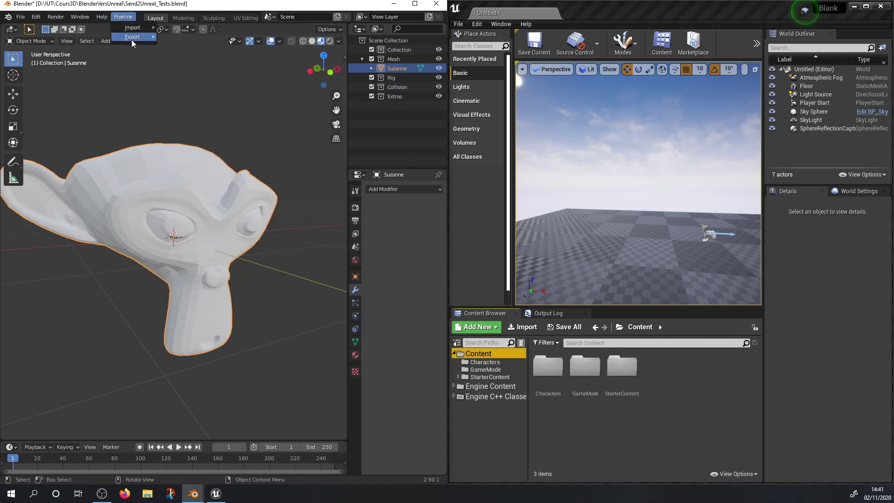
click(182, 37)
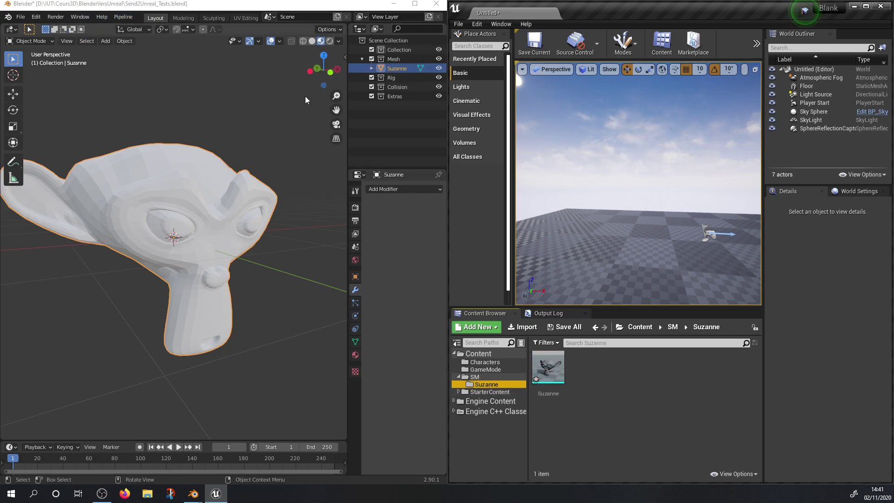
Step: Add a cube to the Blender scene and slightly bevel all its edges
middle_drag(208, 85, 211, 116)
key(shift+a)
mouse_move(211, 116)
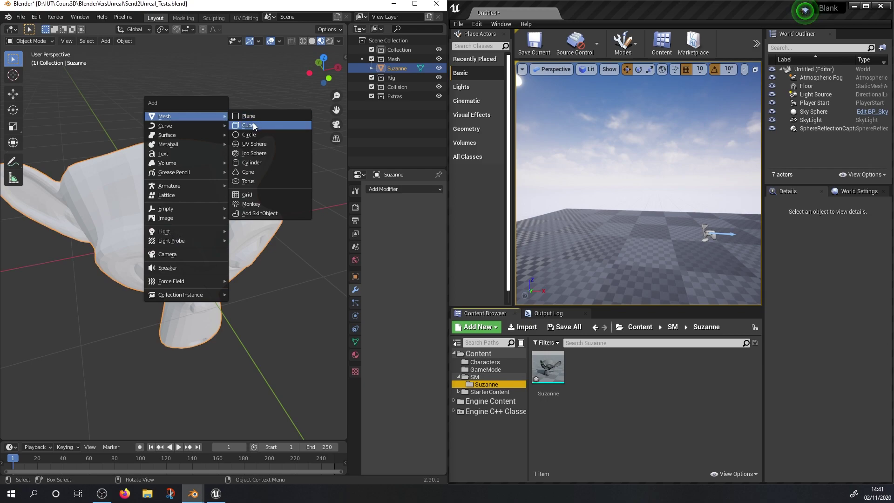
click(252, 124)
scroll(170, 286, down, 2)
key(Tab)
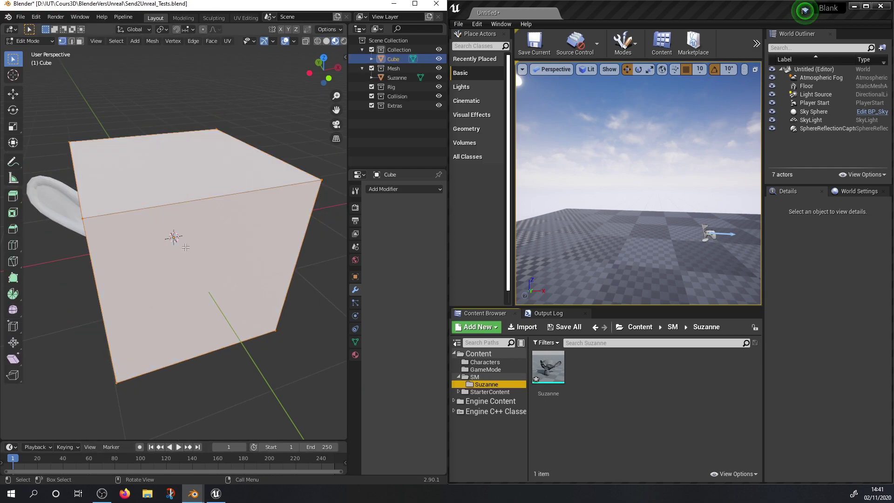
key(ctrl+b)
click(196, 247)
key(Tab)
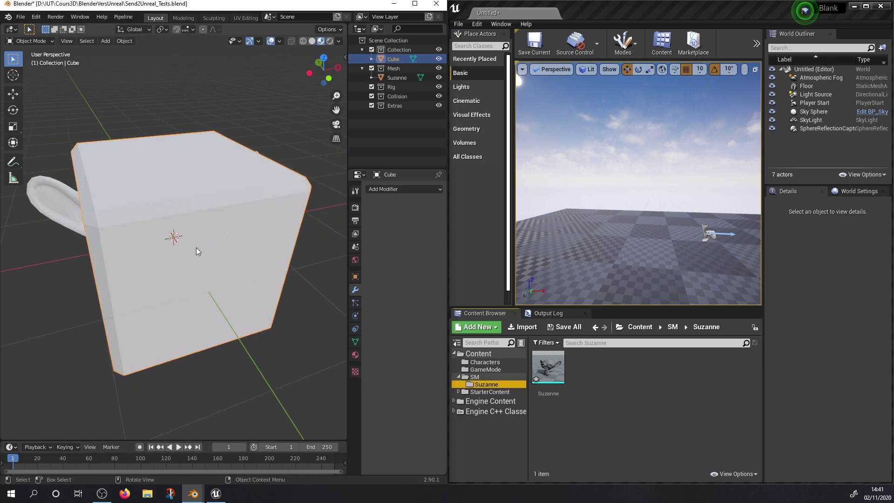
Step: Shorten the add-on's Mesh Folder (Unreal) path to /Game/SM/
click(222, 450)
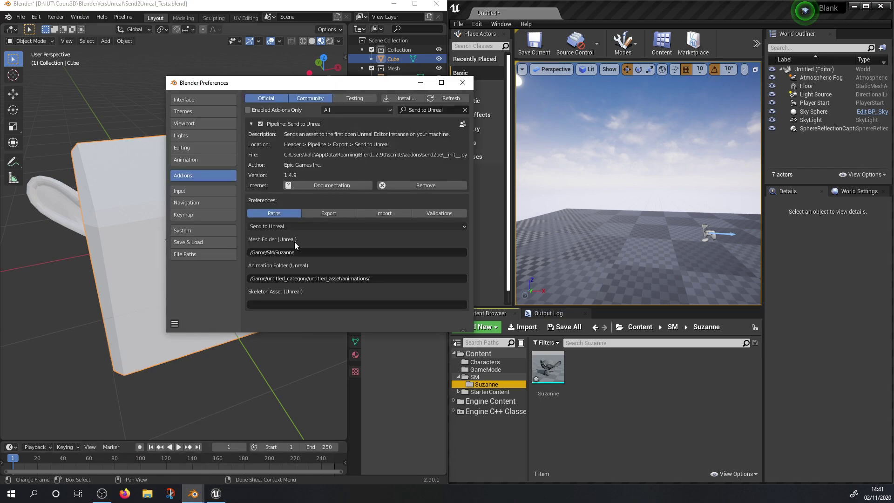
double_click(277, 253)
key(BackSpace)
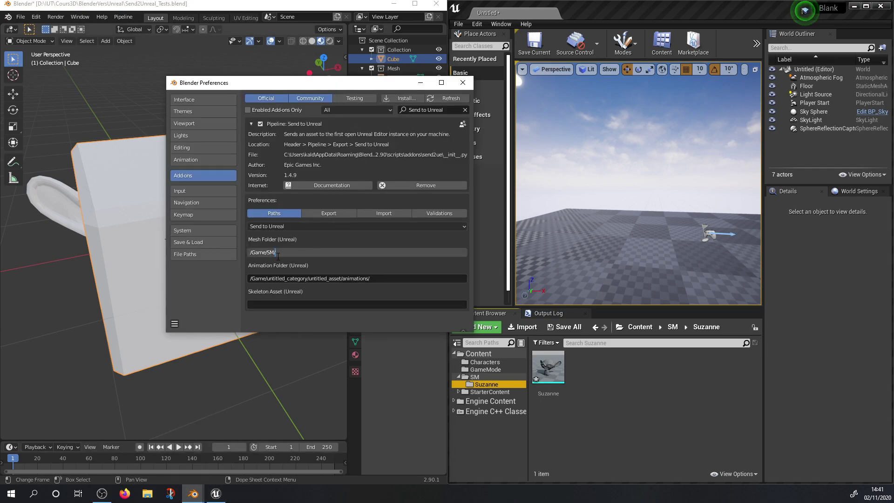
key(Return)
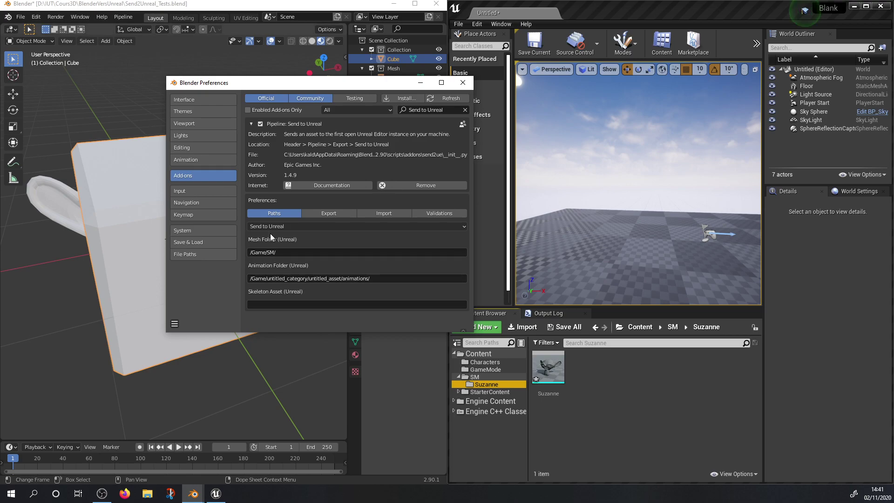
Step: Move the cube into the Mesh collection and export the collection's meshes with Send to Unreal
click(123, 17)
mouse_move(135, 36)
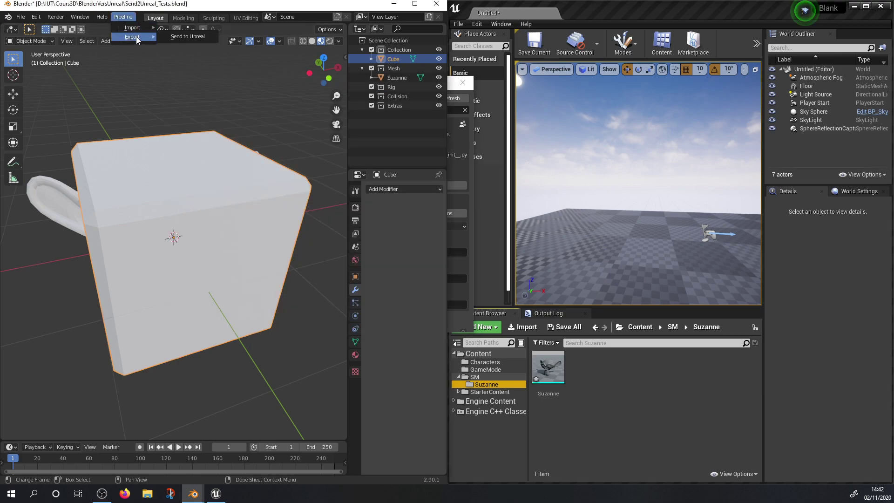
click(179, 36)
drag(410, 60, 395, 69)
click(123, 17)
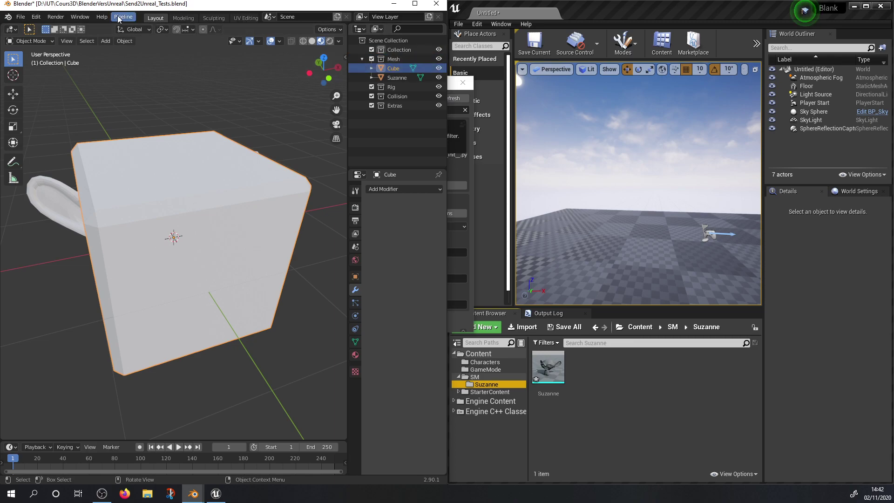
mouse_move(135, 36)
click(179, 38)
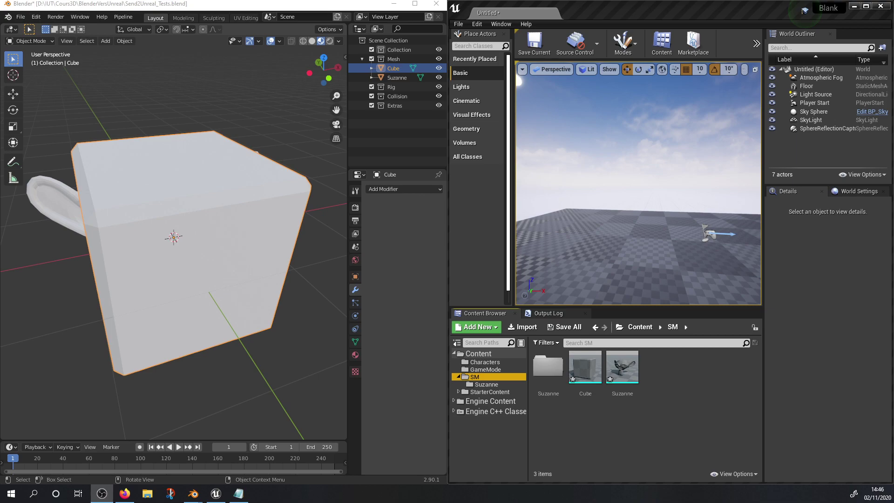
Step: Bring up the YouTube video "Blender Vers Unreal - part1 - StaticMeshes" in the browser and put the window away
drag(0, 33, 442, 34)
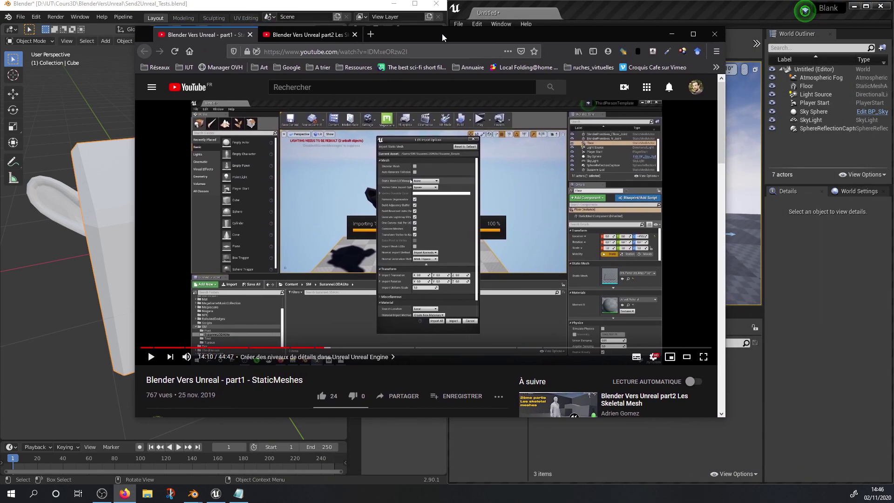
click(695, 35)
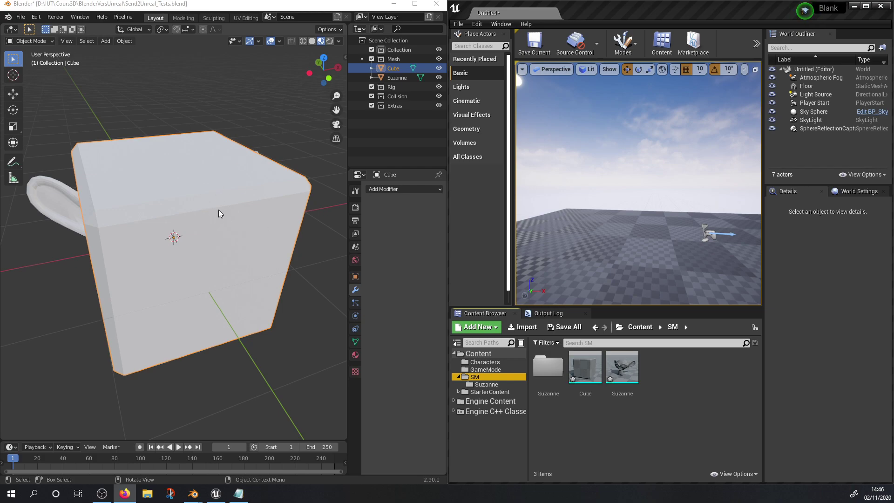
Step: Delete both the cube and the monkey from the Blender scene
click(400, 66)
drag(125, 91, 247, 295)
key(Delete)
Step: Delete the SM folder with all its meshes from the Unreal project content
drag(584, 369, 610, 378)
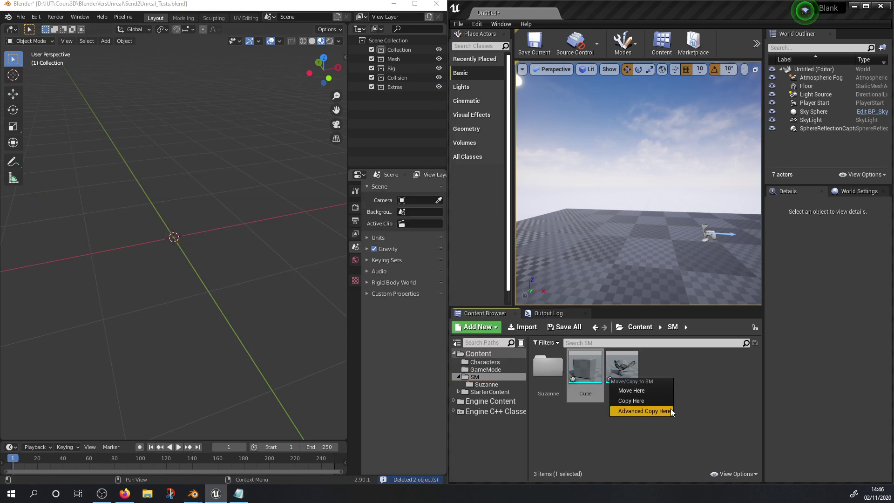
click(490, 377)
key(Delete)
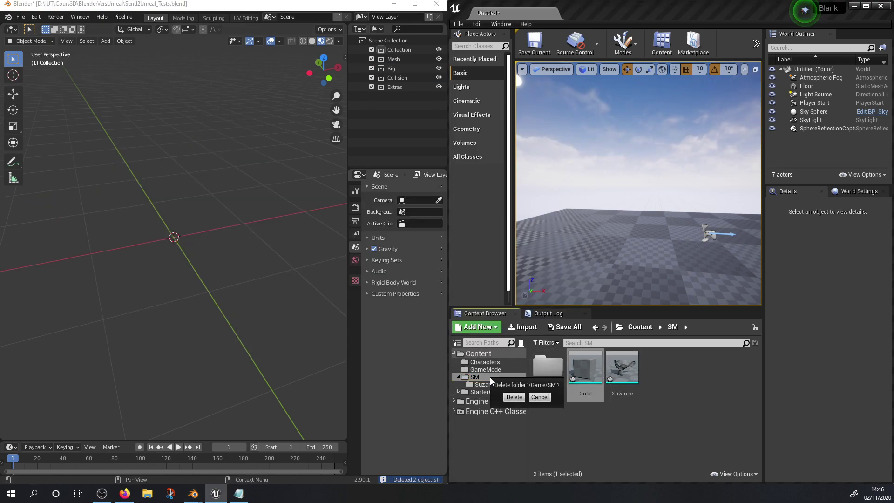
click(516, 396)
click(419, 392)
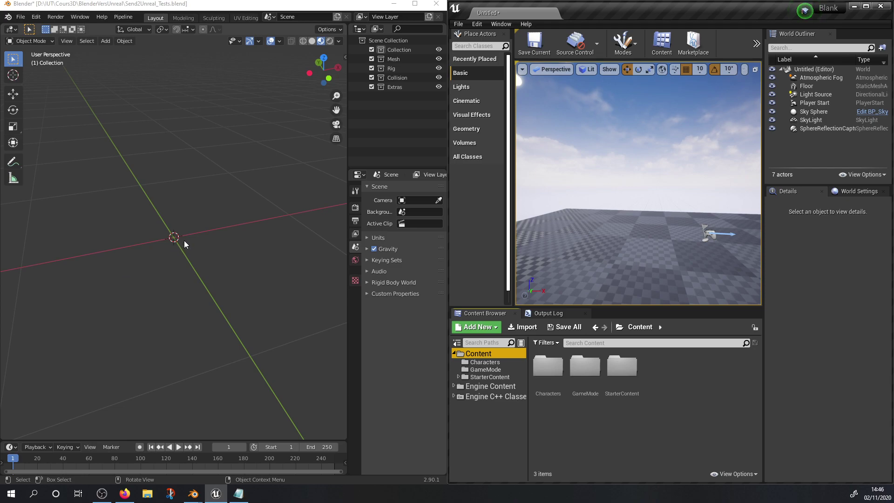
mouse_move(183, 239)
middle_down()
mouse_move(188, 227)
mouse_move(193, 233)
middle_up()
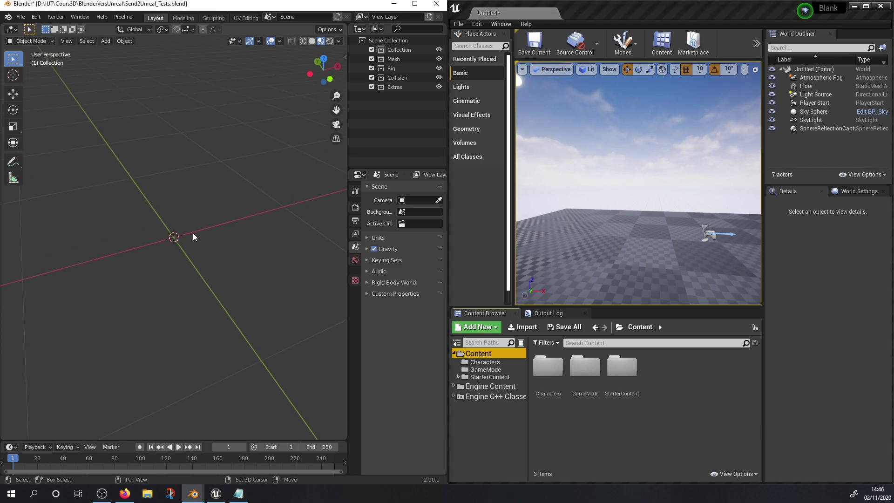
Step: Add three monkey meshes to the Blender scene at the 3D cursor
key(shift+a)
click(260, 321)
scroll(222, 244, down, 2)
middle_drag(222, 244, 216, 208)
key(shift+a)
click(261, 298)
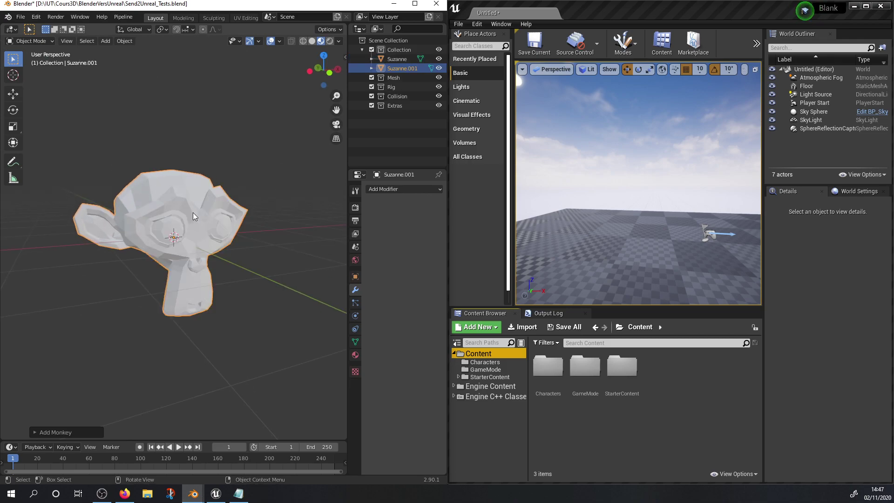
key(shift+a)
mouse_move(196, 204)
click(242, 294)
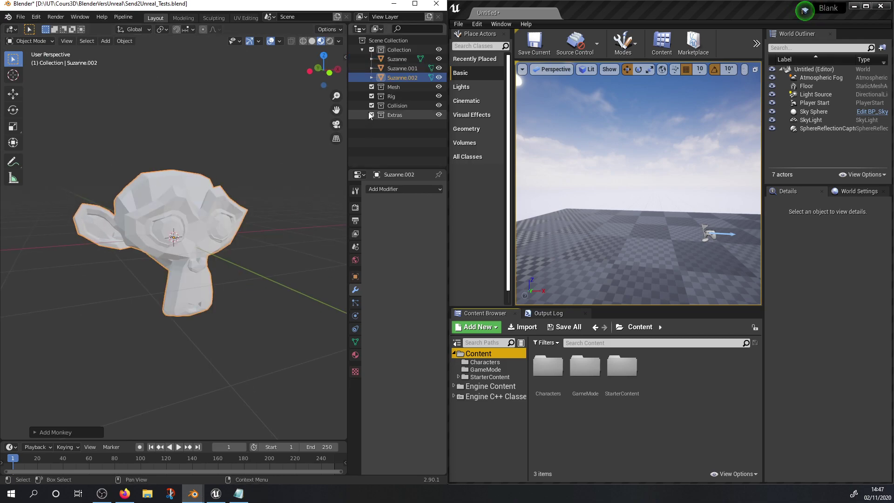
Step: Add a Subdivision Surface modifier to the first monkey, Suzanne, and set its viewport level to 2
click(398, 59)
click(420, 191)
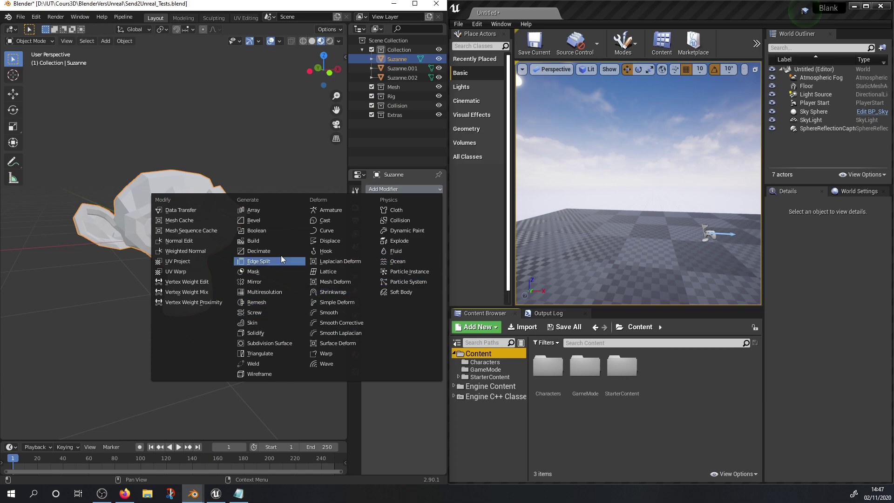
click(271, 344)
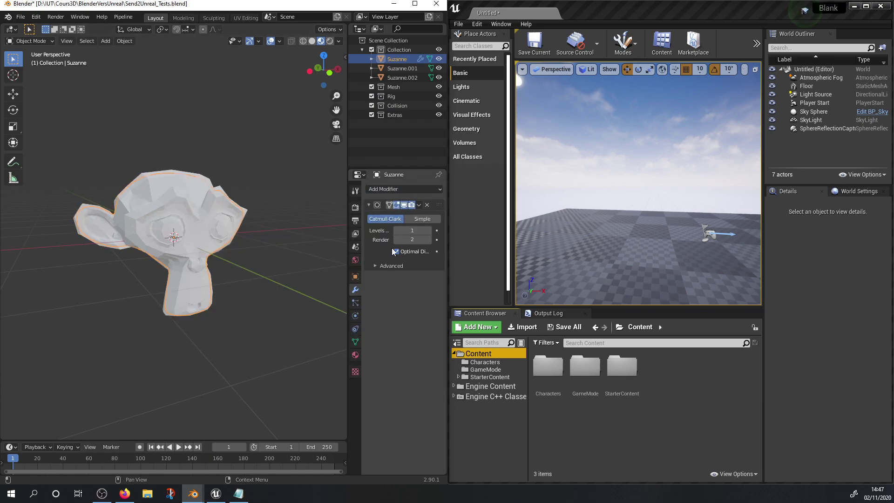
click(431, 231)
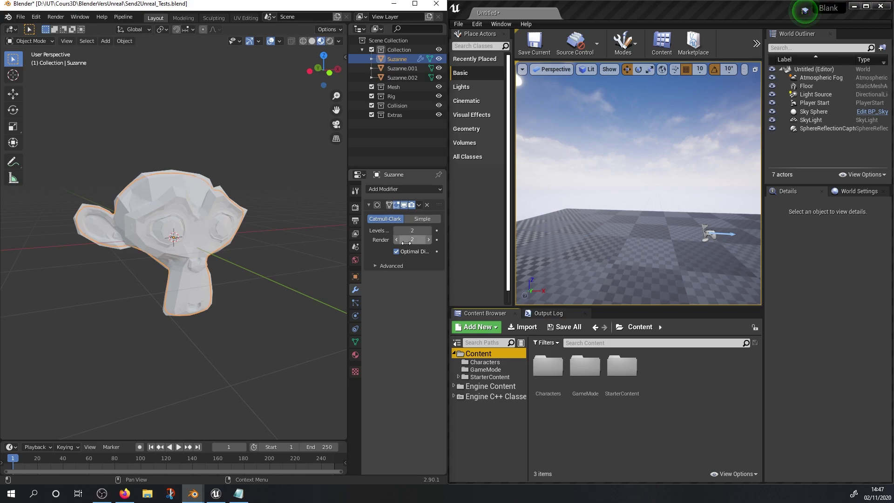
Step: Add a Subdivision Surface modifier with default levels to Suzanne.001
click(391, 68)
click(393, 189)
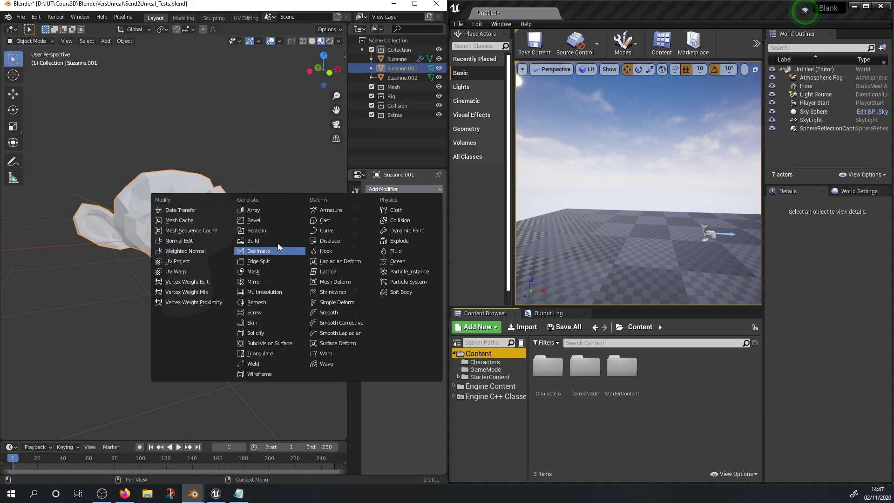
click(275, 342)
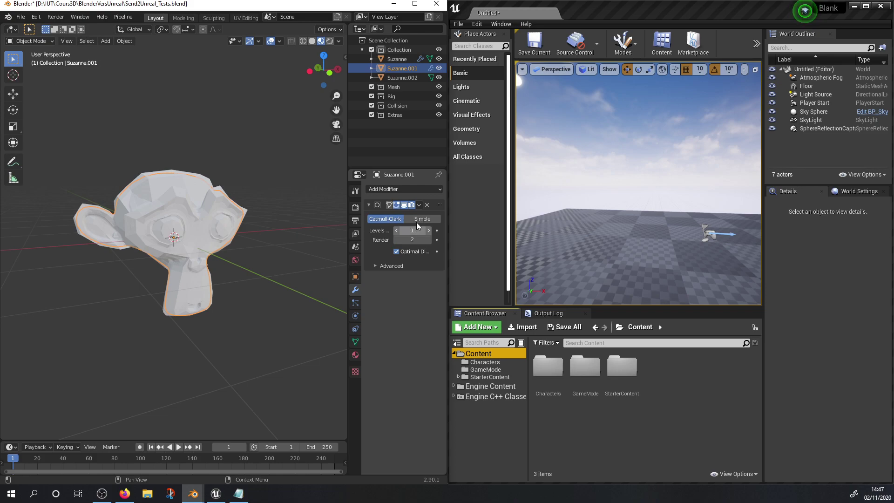
Step: Apply the Subdivision Surface modifiers on Suzanne and Suzanne.001
click(406, 59)
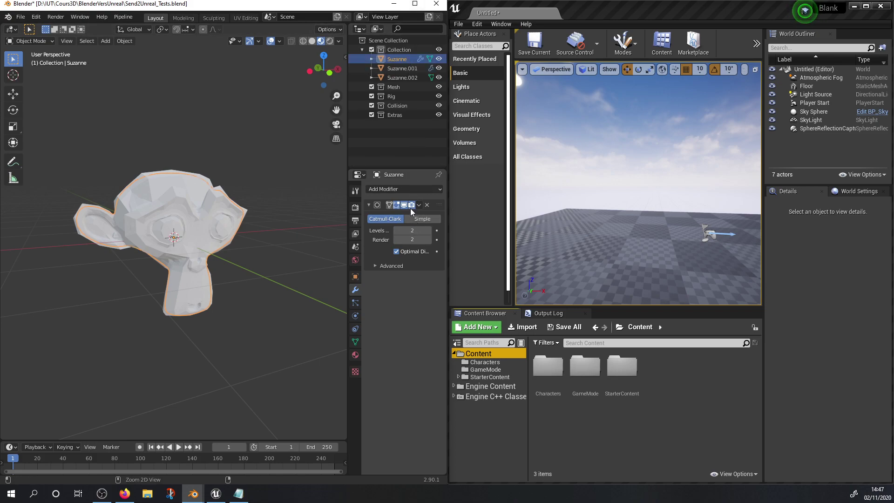
key(ctrl+a)
click(399, 68)
key(ctrl+a)
Step: Rename the most subdivided monkey, Suzanne, as Suzanne_LOD0
double_click(400, 59)
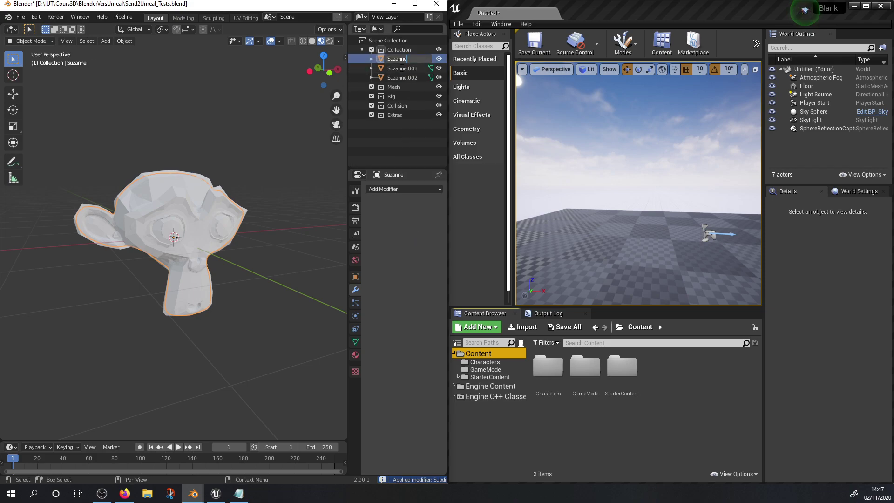
text(_LOD0)
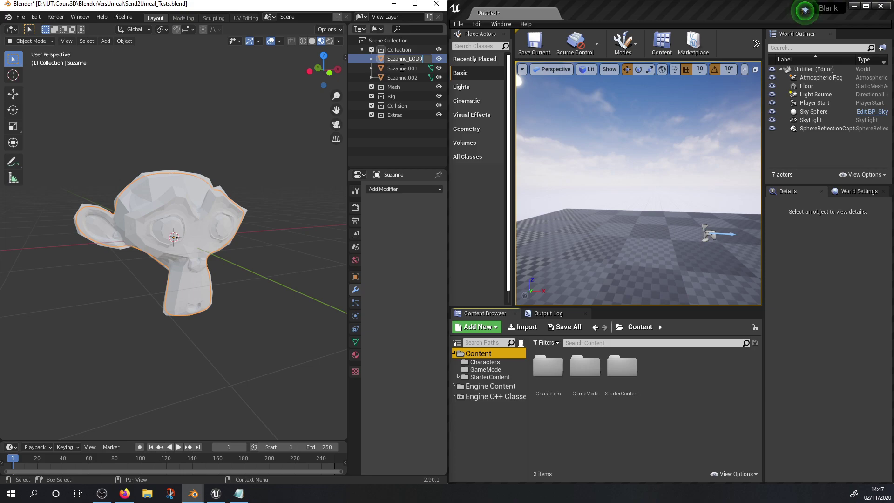
key(Return)
Step: Rename the unsubdivided monkey, Suzanne.002, as Suzanne_LOD2
click(401, 68)
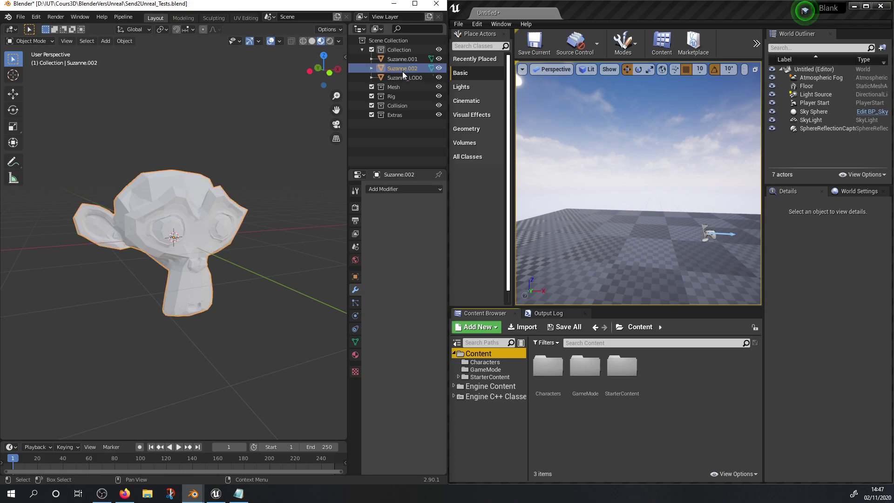
double_click(401, 69)
key(BackSpace)
key(BackSpace)
key(BackSpace)
key(BackSpace)
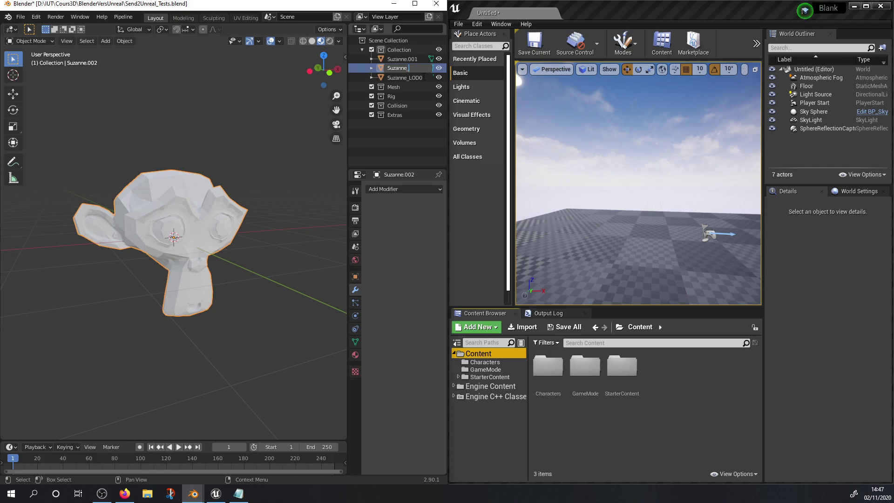
text(_LOD2)
key(Return)
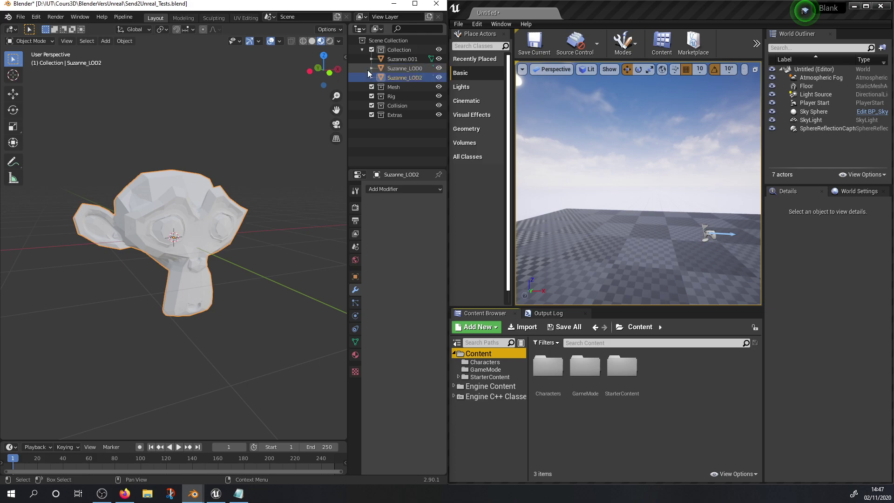
Step: Hide Suzanne_LOD0 and Suzanne_LOD2 in the viewport, leaving only Suzanne.001 shown
click(438, 77)
click(438, 59)
click(414, 69)
click(438, 68)
click(439, 77)
click(440, 77)
click(438, 58)
Step: Rename the remaining visible monkey, Suzanne.001, as Suzanne_LOD1
click(412, 57)
double_click(413, 58)
key(BackSpace)
key(BackSpace)
key(BackSpace)
key(BackSpace)
text(_LOD1)
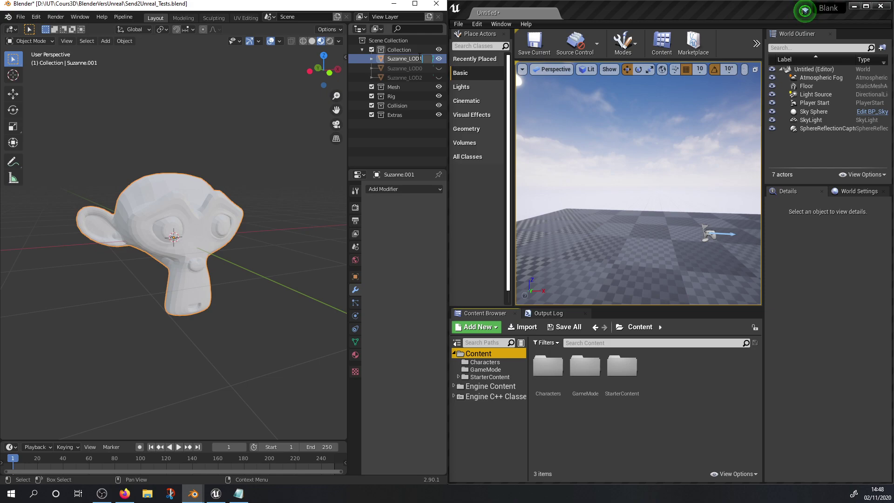
key(Return)
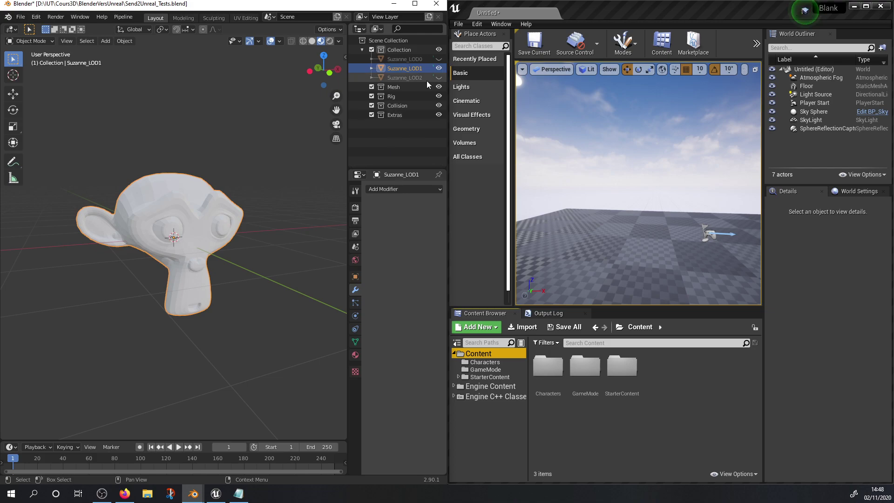
Step: Add a Plain Axes empty to the collection that holds the three monkeys
click(399, 49)
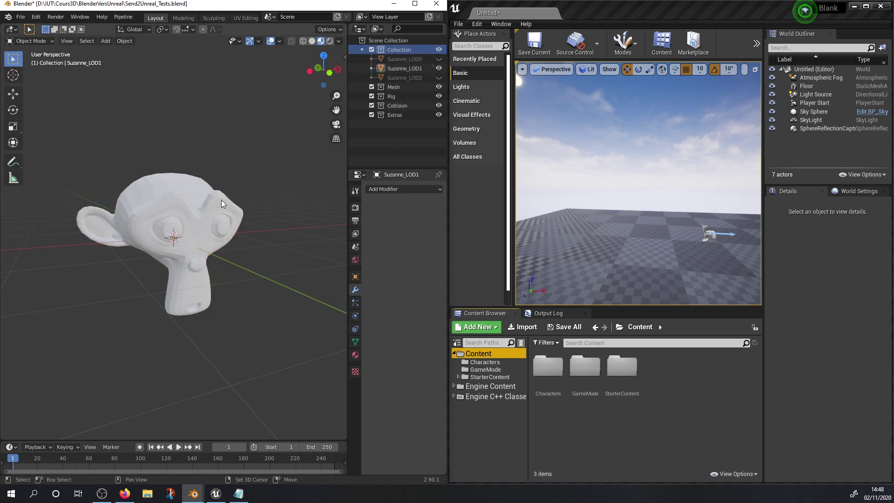
key(shift+a)
mouse_move(204, 292)
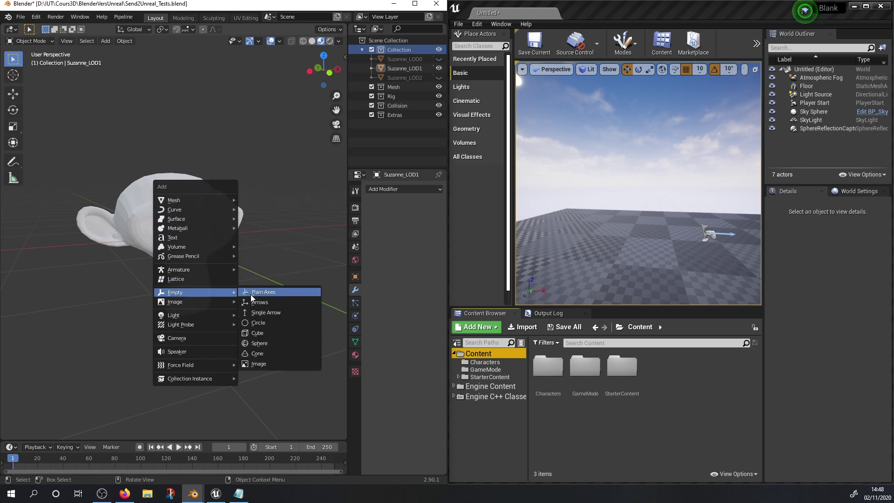
click(250, 294)
Step: Rename the new empty as SM_Suzanne_LODGroup
click(395, 61)
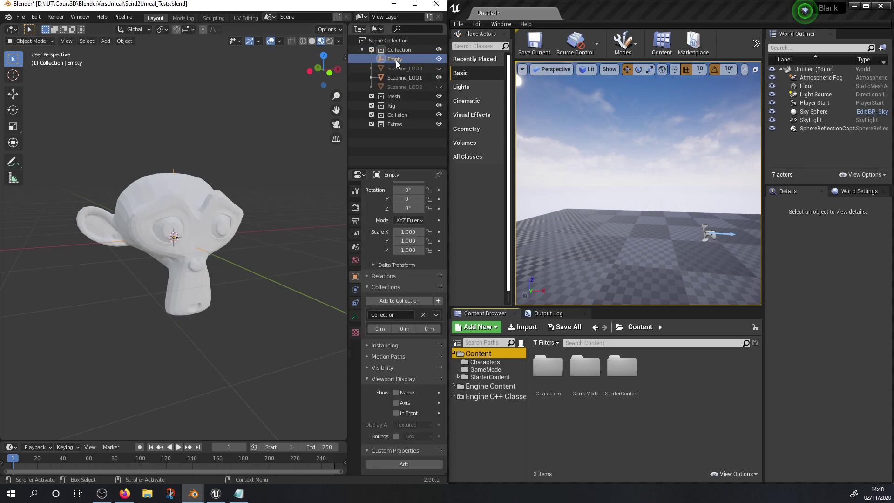
double_click(395, 59)
text(SM)
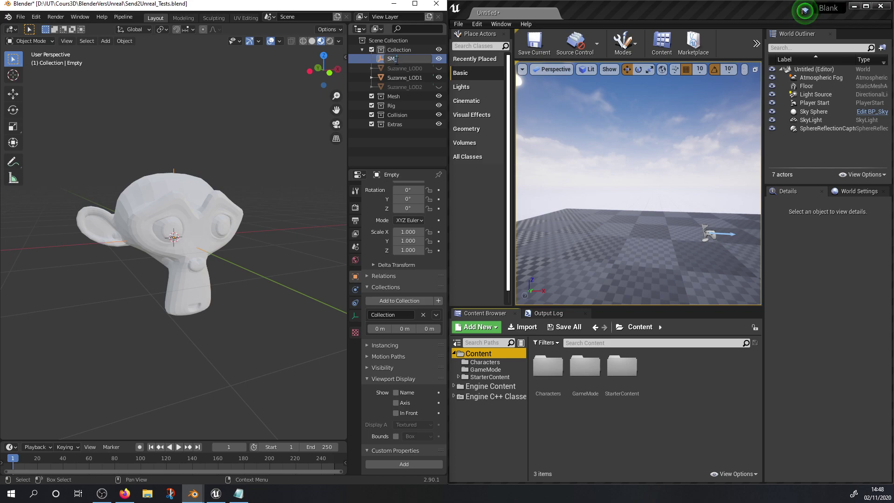
text(E_Suzanne)
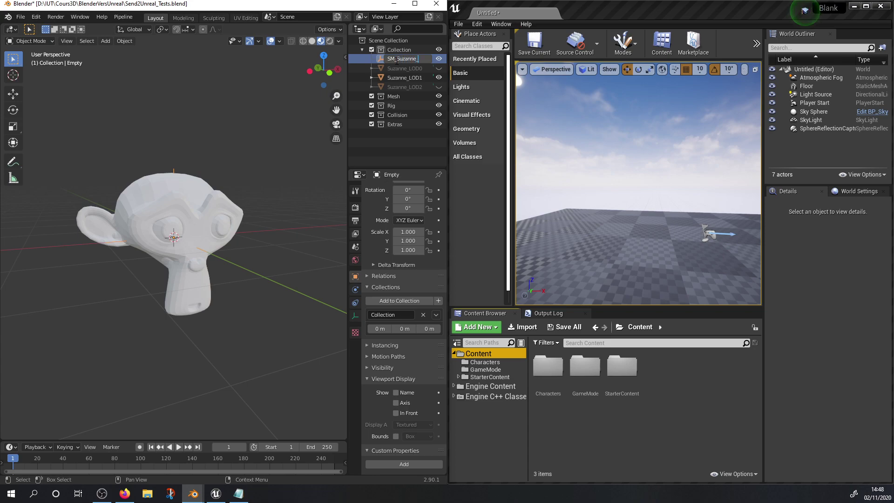
text(_LODGroup)
key(Return)
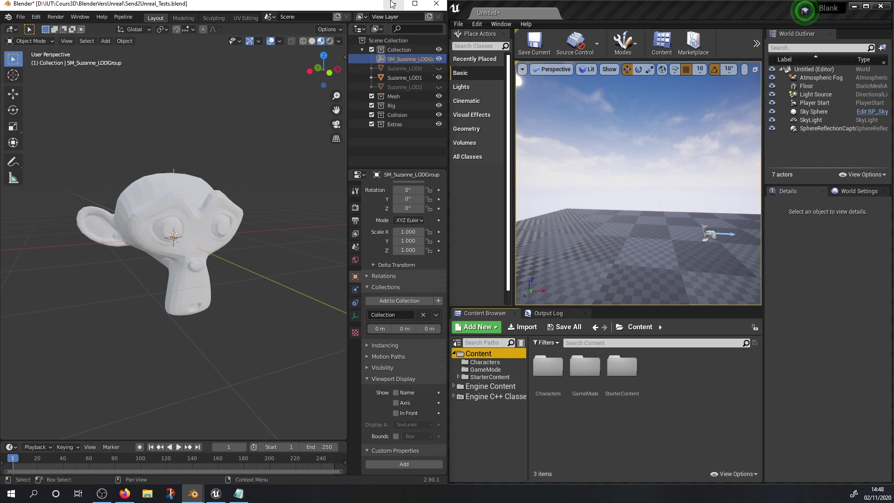
Step: Unhide Suzanne_LOD0 and Suzanne_LOD2, and try to move Suzanne_LOD0 under the SM_Suzanne_LODGroup empty
click(438, 68)
click(438, 87)
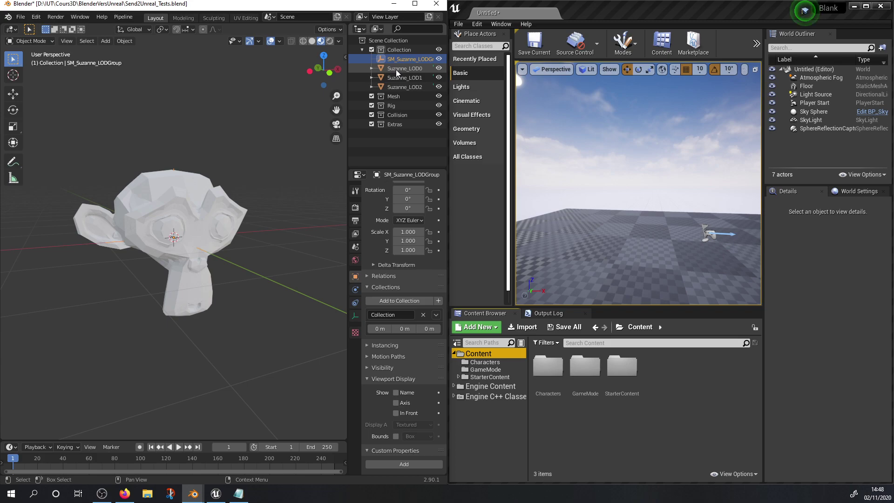
drag(396, 69, 398, 64)
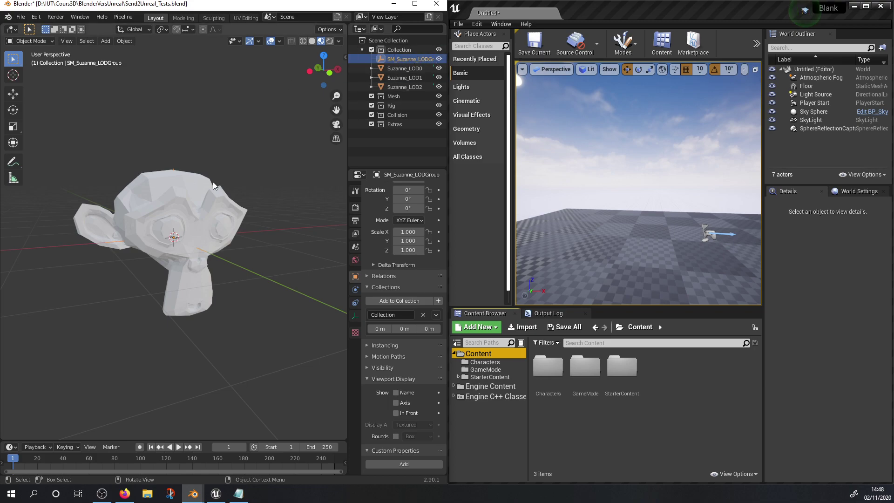
Step: Hide Suzanne_LOD1 and Suzanne_LOD2, and enlarge the display size of the SM_Suzanne_LODGroup empty to 2.6 m
middle_drag(213, 182, 208, 194)
drag(438, 87, 439, 77)
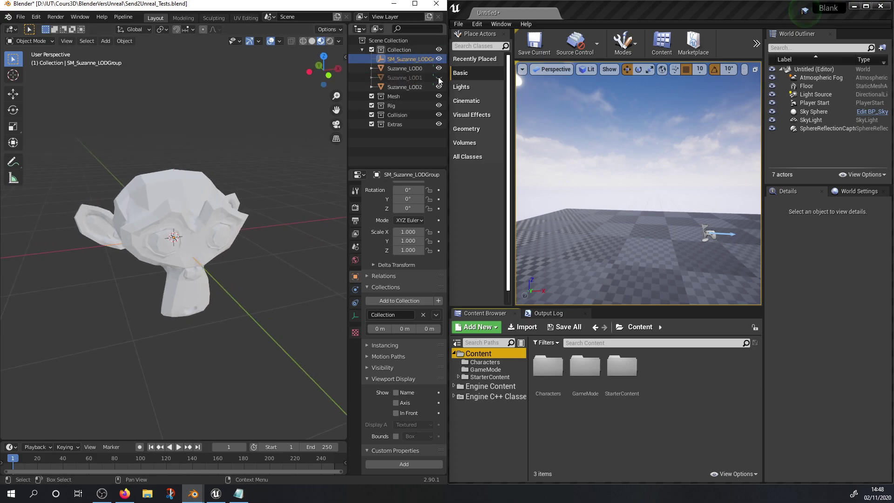
click(180, 179)
click(174, 169)
click(178, 178)
click(175, 170)
click(400, 59)
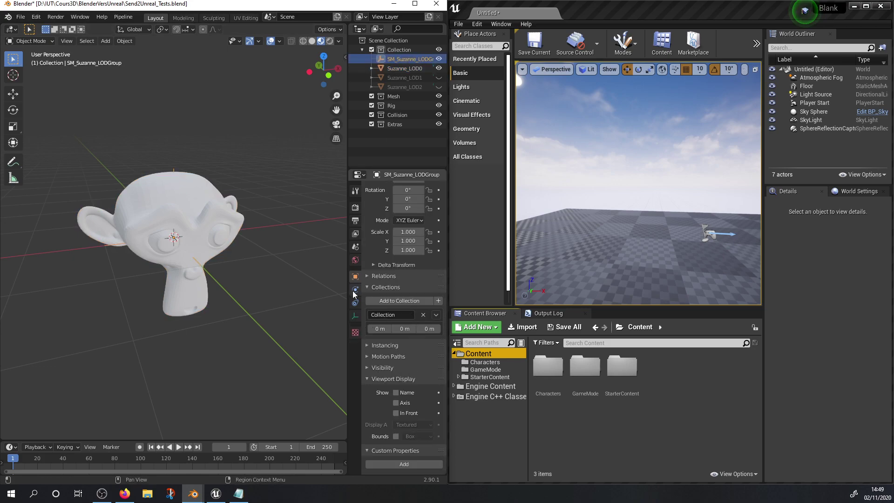
click(355, 316)
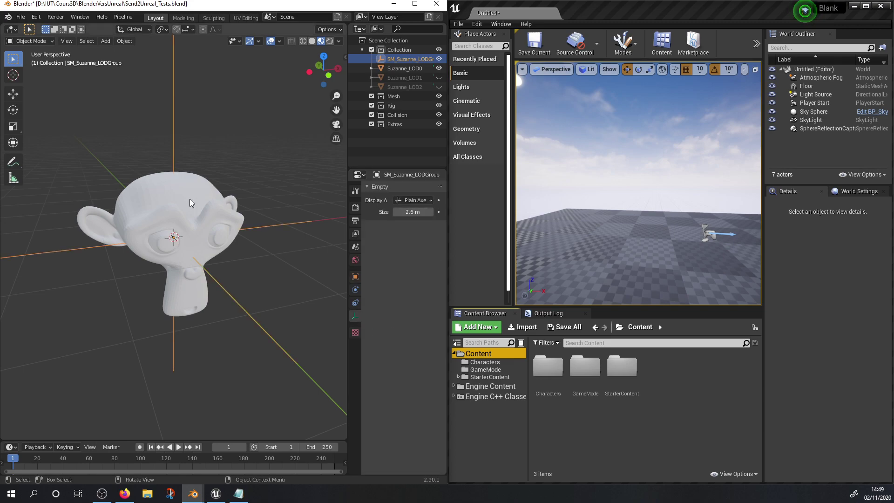
Step: Parent Suzanne_LOD0 to the SM_Suzanne_LODGroup empty as an object parent
click(189, 199)
shift+click(174, 127)
key(ctrl+p)
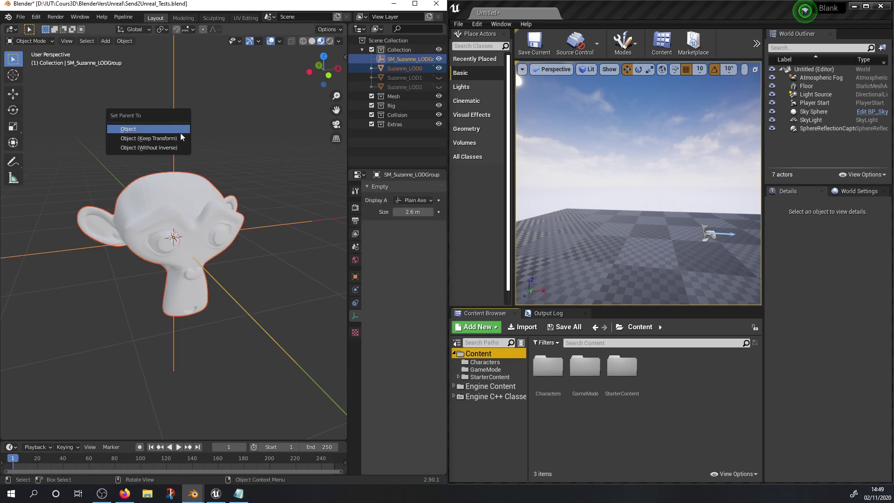
click(181, 133)
Step: Hide Suzanne_LOD0 and parent Suzanne_LOD1 to the SM_Suzanne_LODGroup empty
click(415, 69)
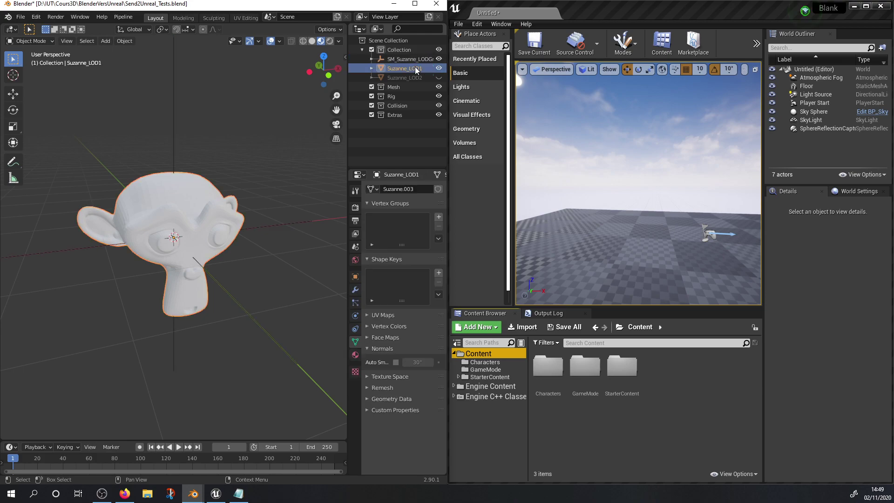
click(372, 59)
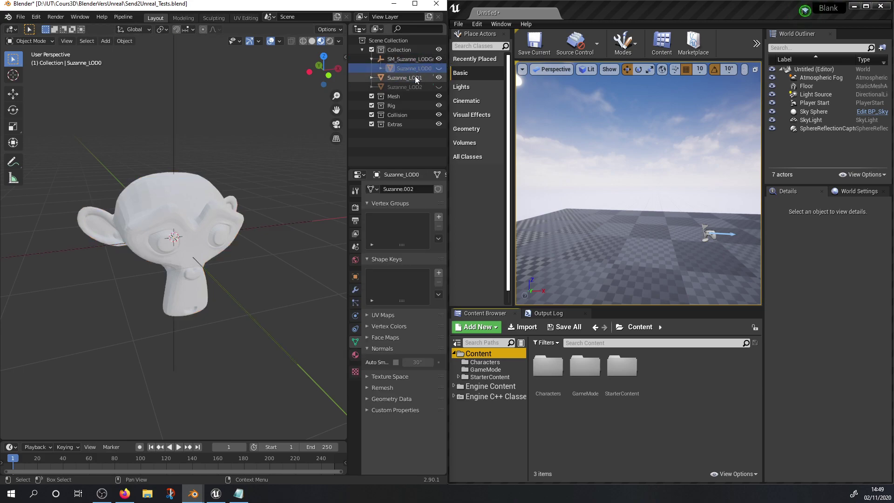
drag(416, 78, 406, 59)
Step: Parent Suzanne_LOD2 to the SM_Suzanne_LODGroup empty, and unhide both Suzanne_LOD2 and Suzanne_LOD0
click(409, 86)
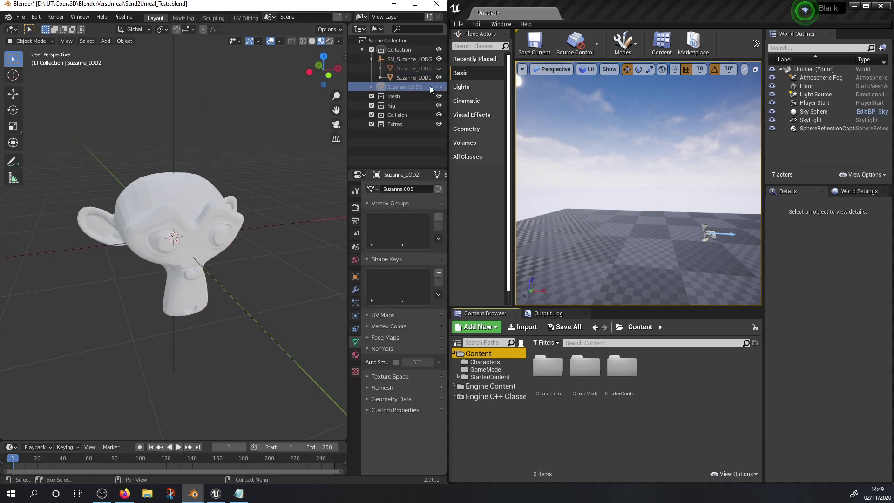
click(439, 87)
click(404, 87)
ctrl+click(405, 59)
key(ctrl+p)
click(170, 97)
click(438, 68)
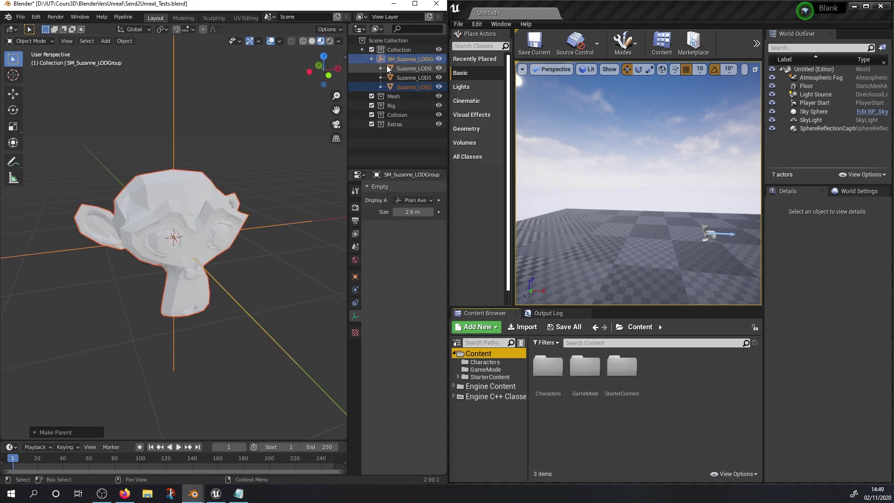
Step: Add a custom object property named fbx_type to the SM_Suzanne_LODGroup empty
click(393, 62)
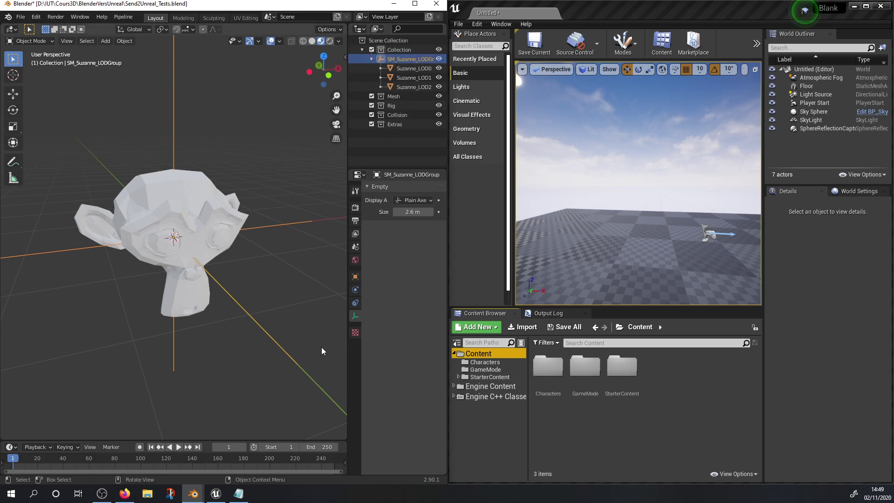
click(355, 276)
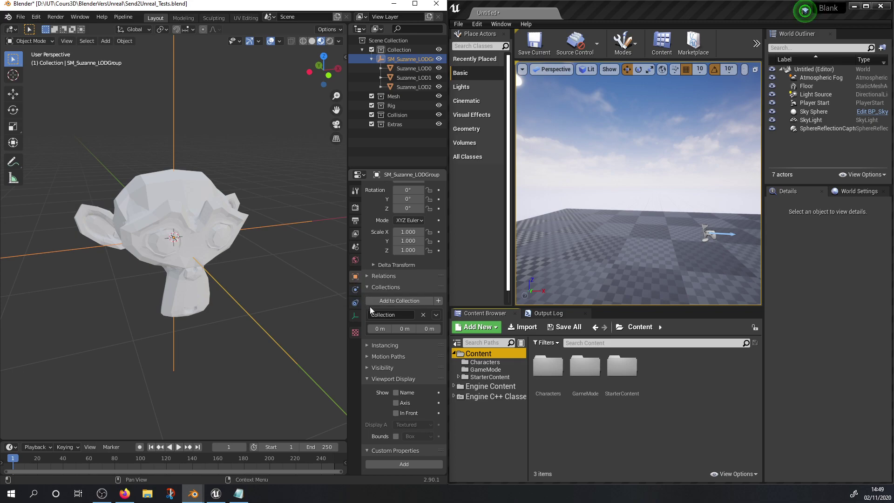
click(392, 463)
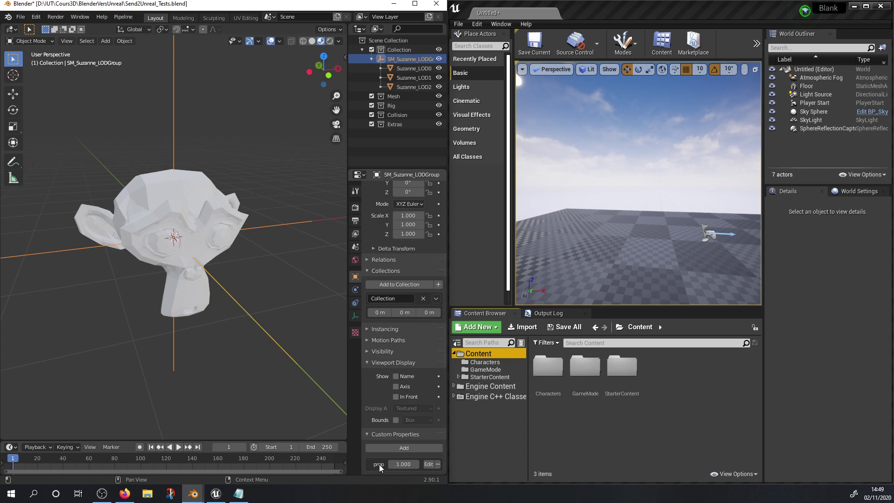
click(425, 466)
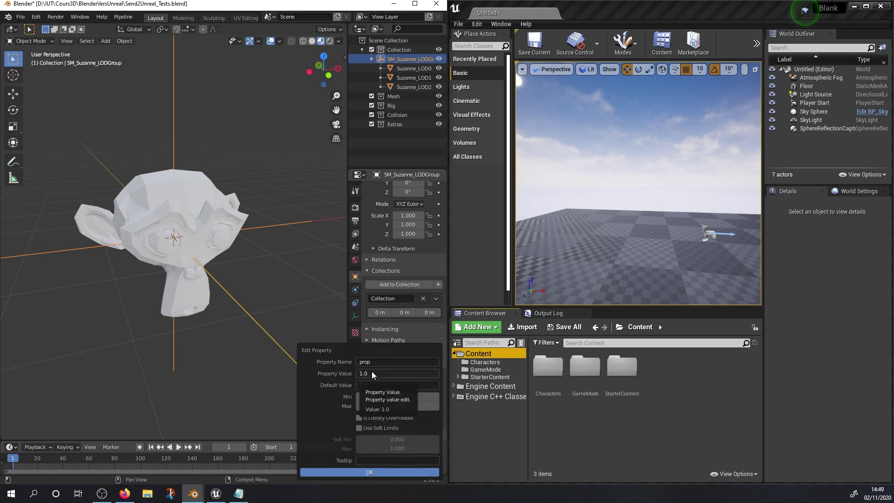
click(375, 362)
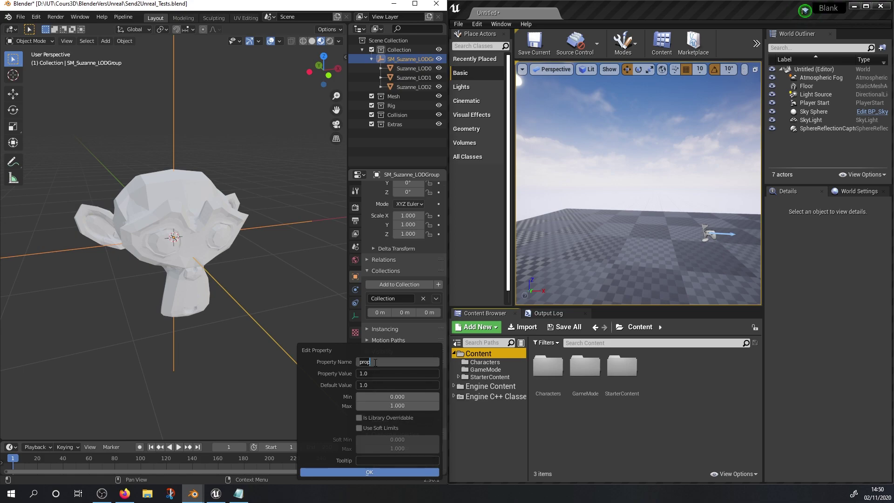
key(alt+Tab)
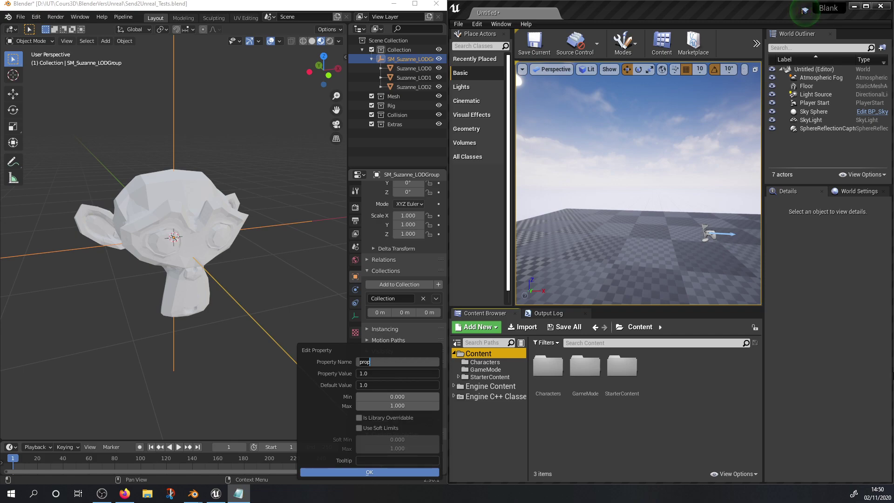
key(alt+Tab)
key(ctrl+BackSpace)
text(fbc)
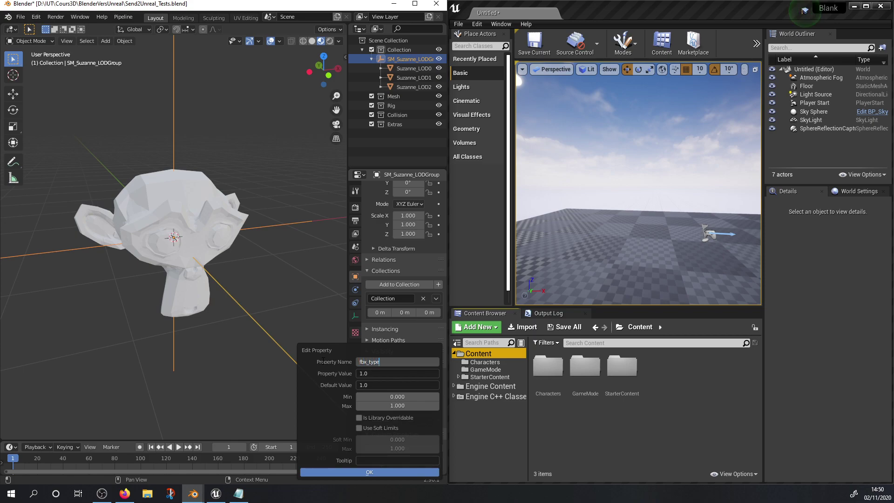
Step: Set the fbx_type property's value to LodGroup and confirm the property edit
click(372, 374)
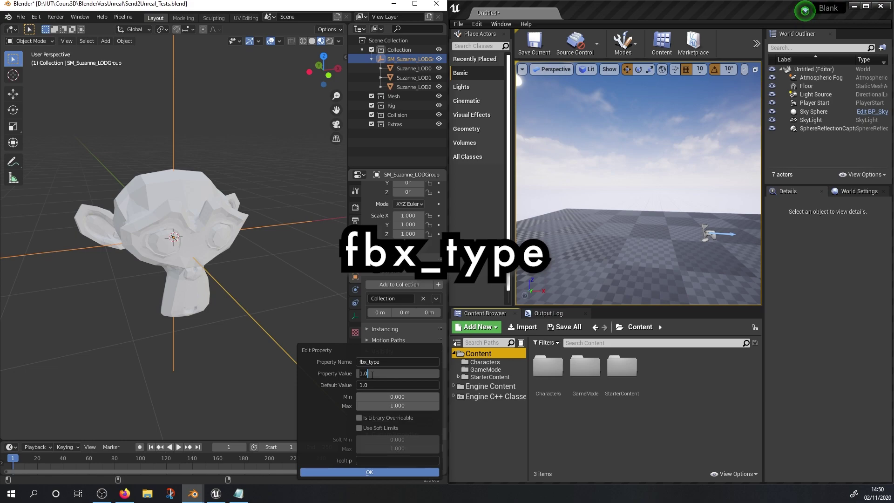
text(LodGroup)
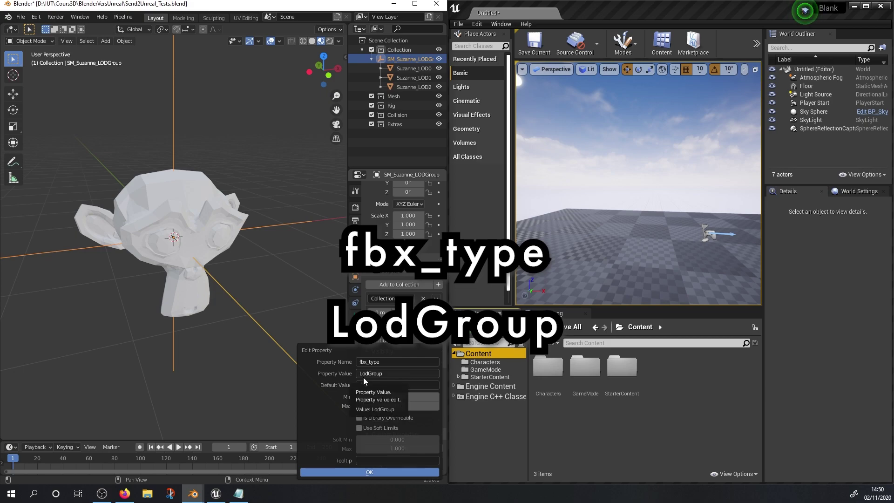
click(369, 472)
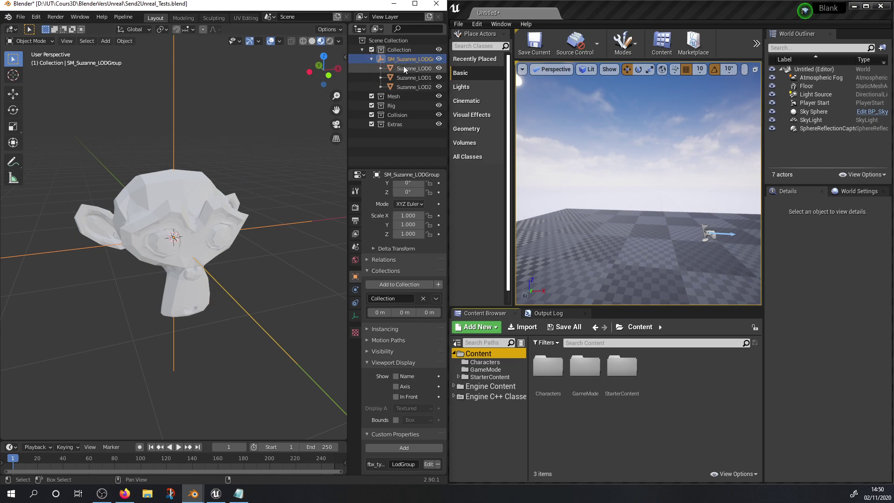
Step: Move the SM_Suzanne_LODGroup empty and its three LOD meshes into the Mesh collection, and export them with Send to Unreal
shift+click(406, 86)
drag(406, 68, 397, 94)
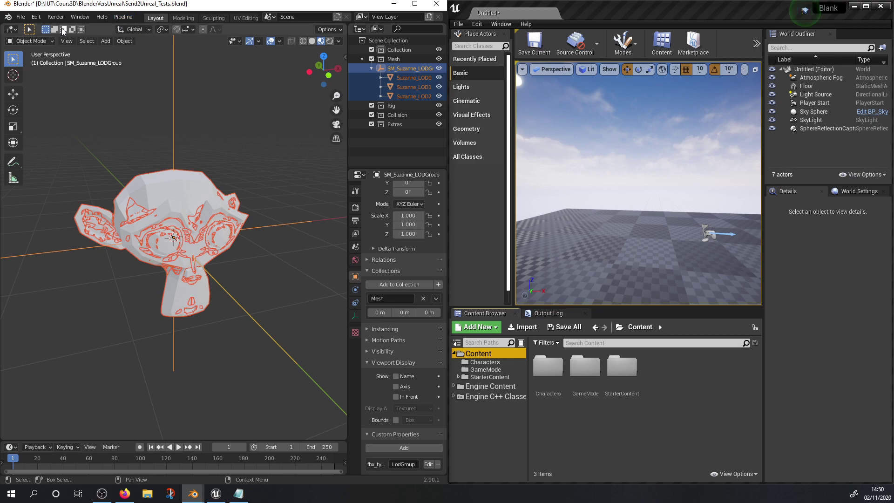
click(123, 17)
mouse_move(125, 35)
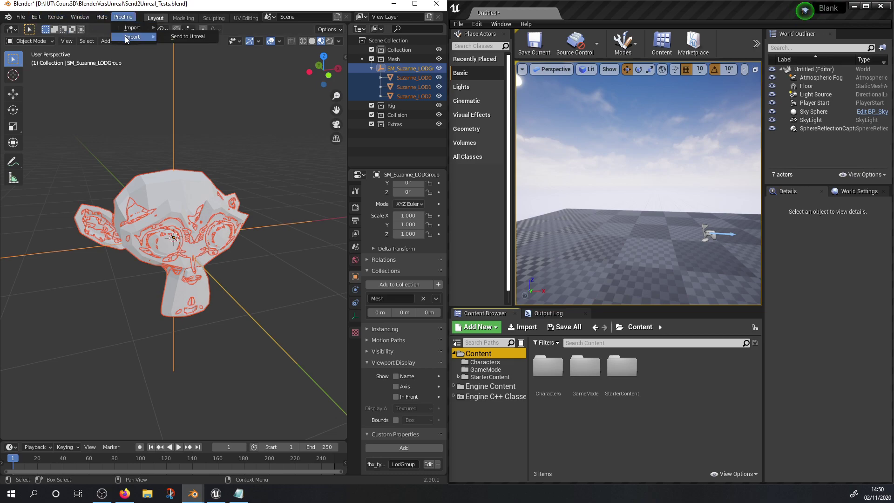
click(189, 36)
Step: Open the Suzanne static mesh from Unreal's SM folder and examine its LOD switching at near and far distances
click(622, 368)
double_click(622, 368)
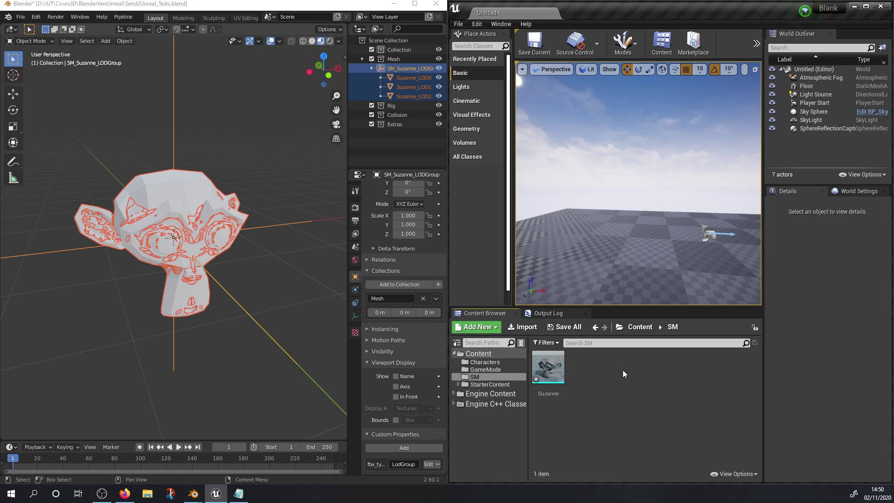
click(556, 372)
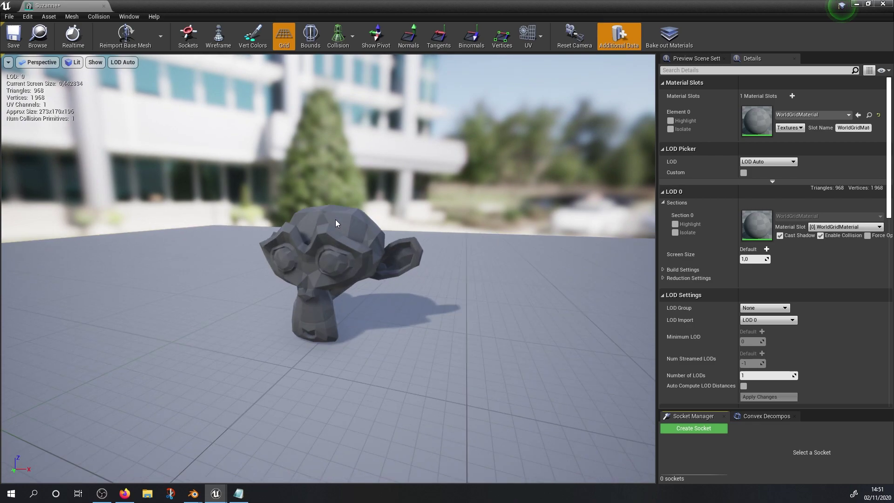
scroll(337, 223, up, 5)
scroll(338, 226, down, 6)
scroll(340, 228, up, 6)
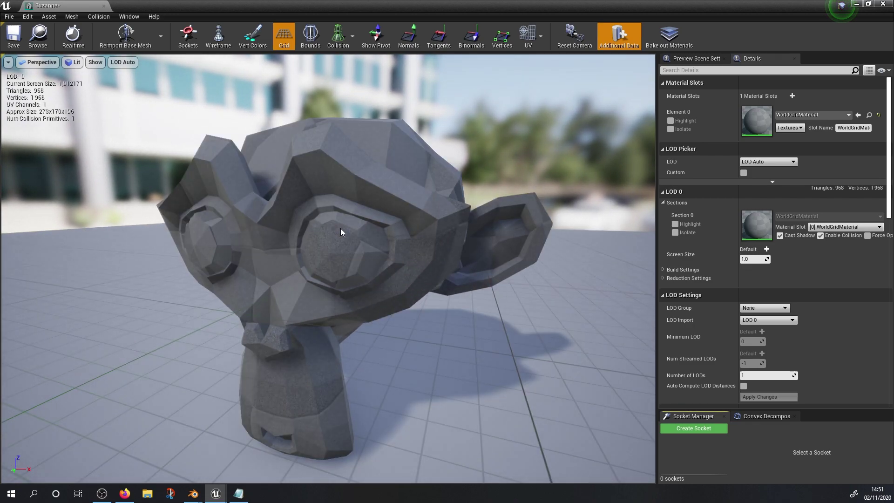
scroll(340, 228, down, 6)
scroll(341, 230, up, 6)
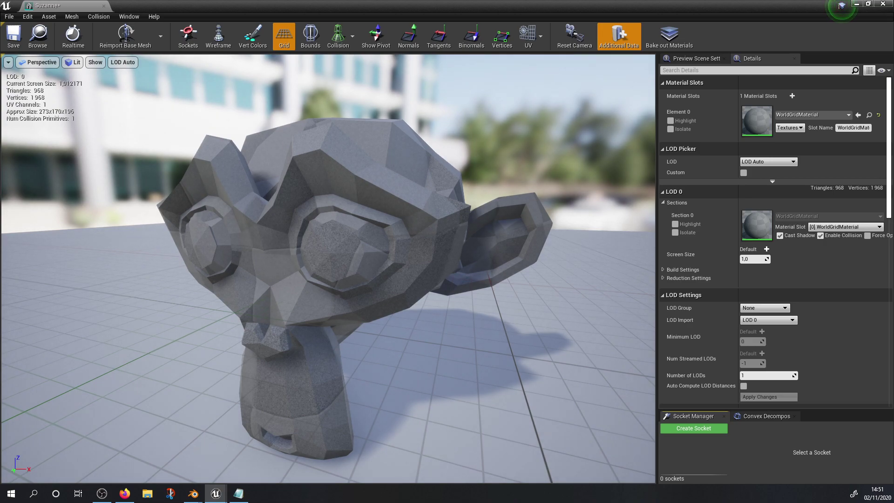
Step: Switch to Blender's preferences and enable LODs in the Send to Unreal import settings
key(alt+Tab)
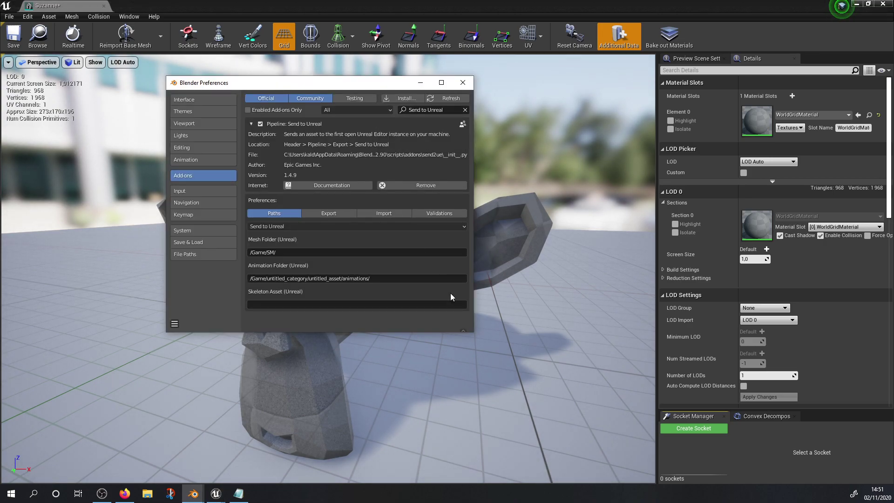
click(342, 213)
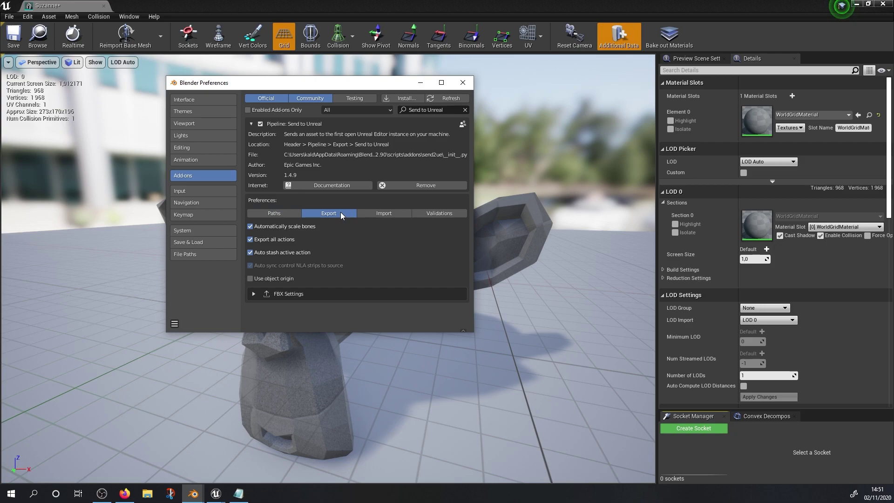
click(374, 213)
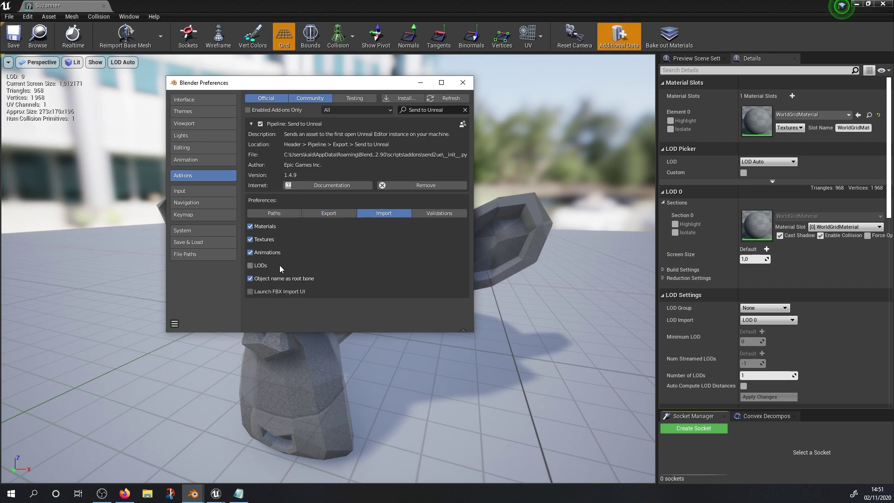
click(251, 265)
Step: Return to Unreal's main editor and delete the Suzanne static mesh from the SM folder
click(857, 5)
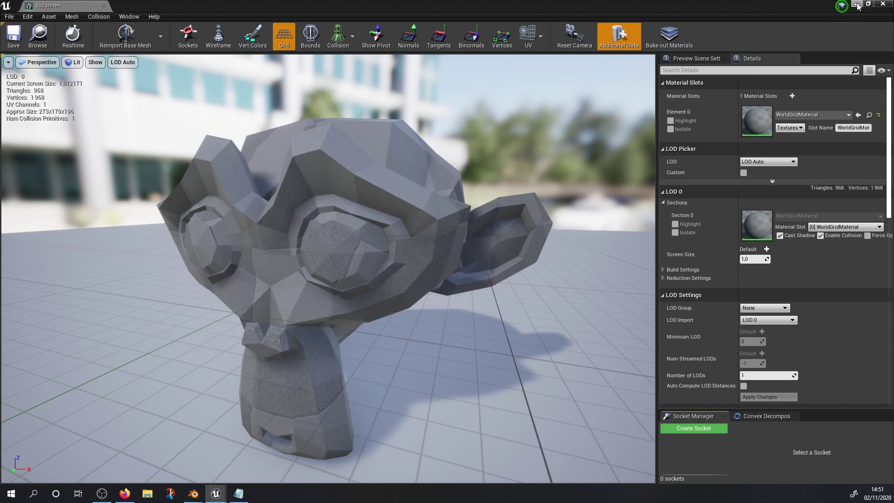
click(857, 5)
mouse_move(561, 369)
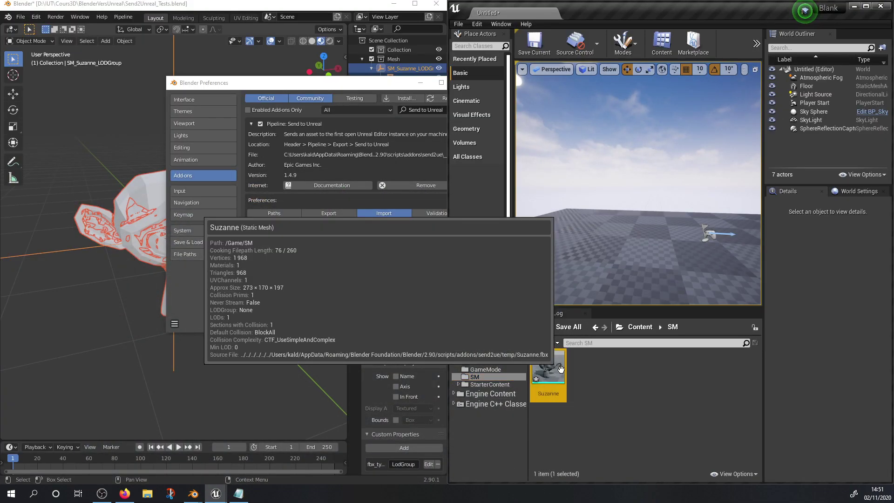
key(Delete)
click(403, 389)
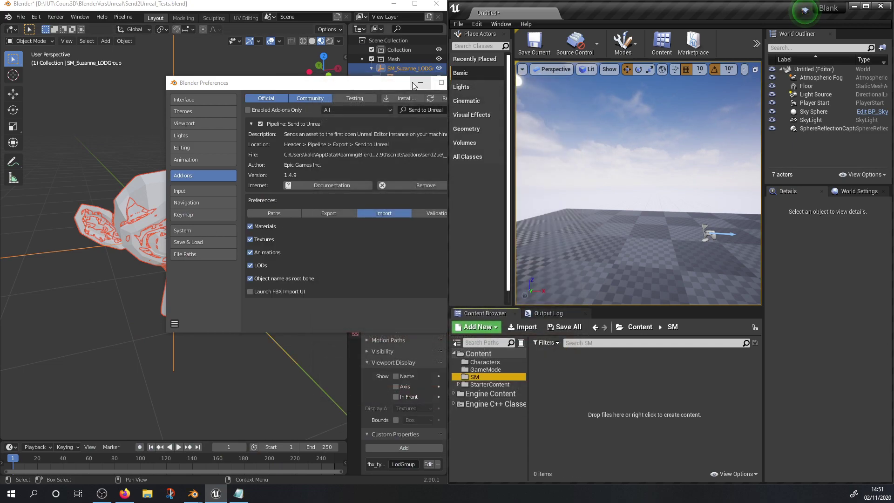
Step: Put the Blender preferences away and export the selected Suzanne LOD group with Send to Unreal again
click(414, 83)
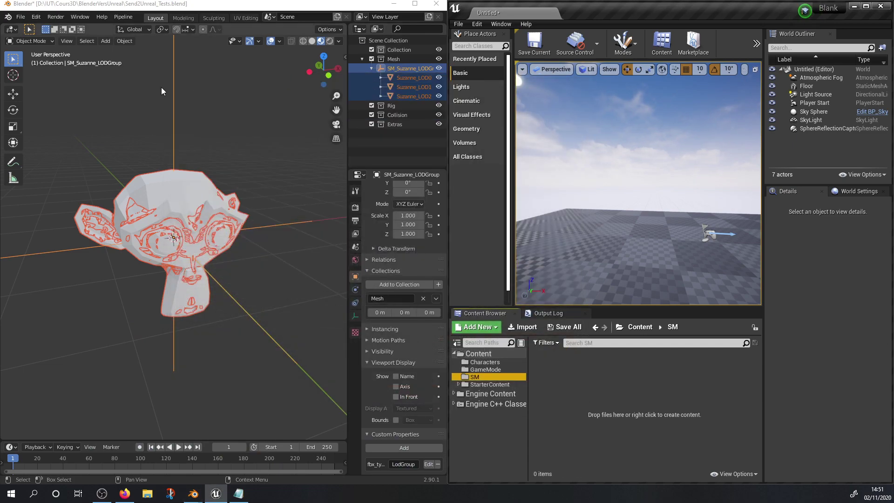
click(119, 19)
mouse_move(127, 39)
click(171, 40)
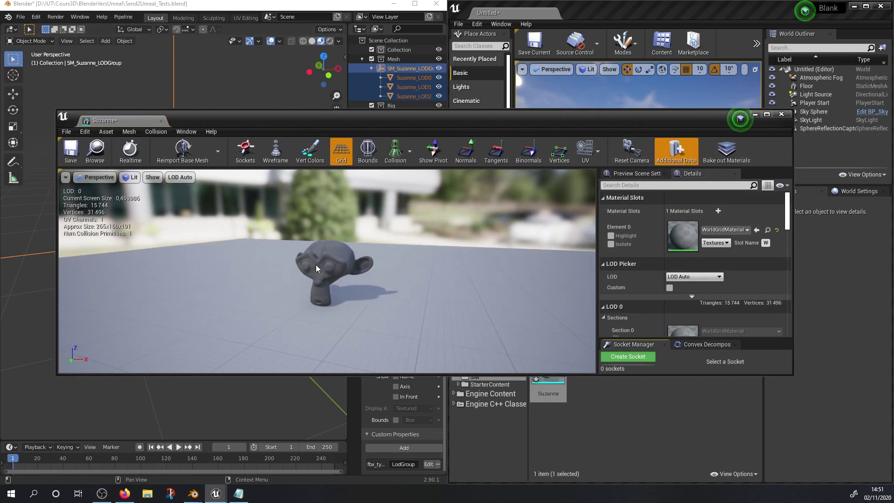
Step: Maximize the Suzanne static mesh editor and preview LOD 1, LOD 2 and LOD 0 in turn
scroll(317, 264, up, 5)
scroll(354, 230, down, 3)
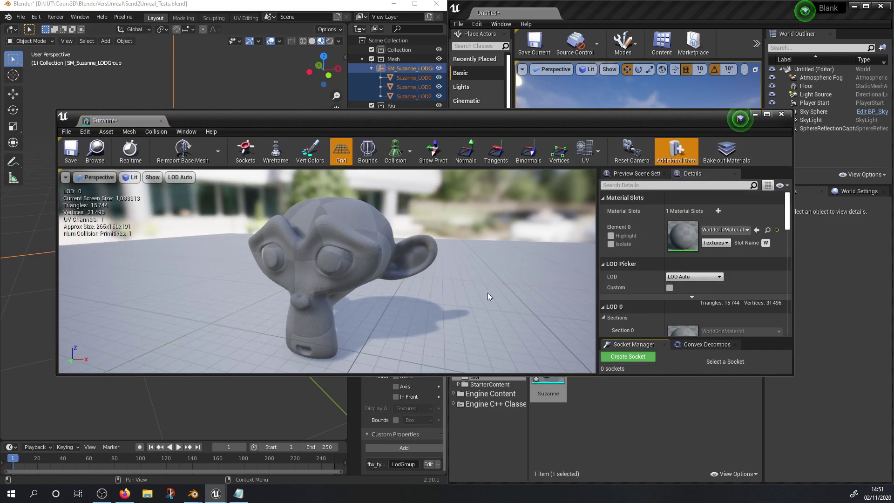
click(766, 114)
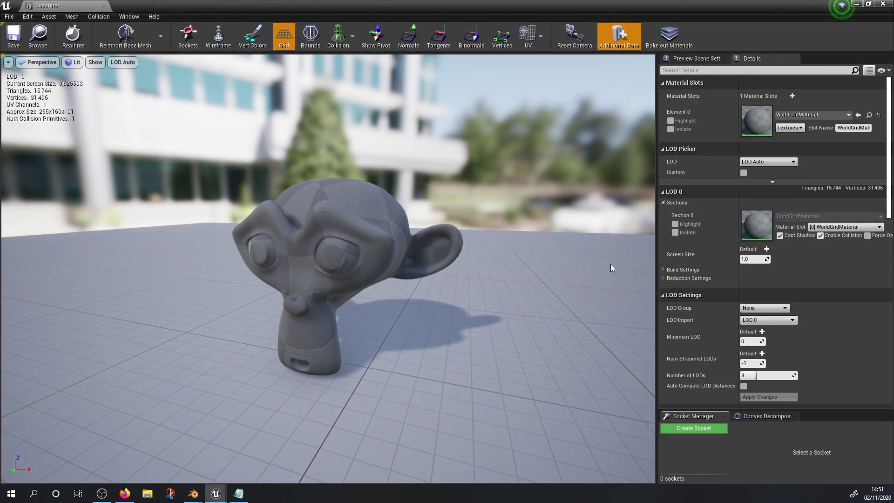
scroll(291, 240, up, 2)
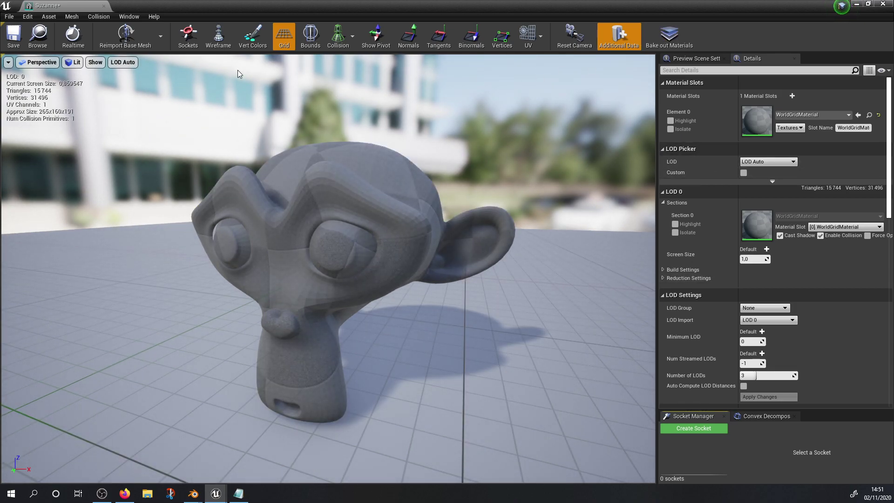
click(229, 40)
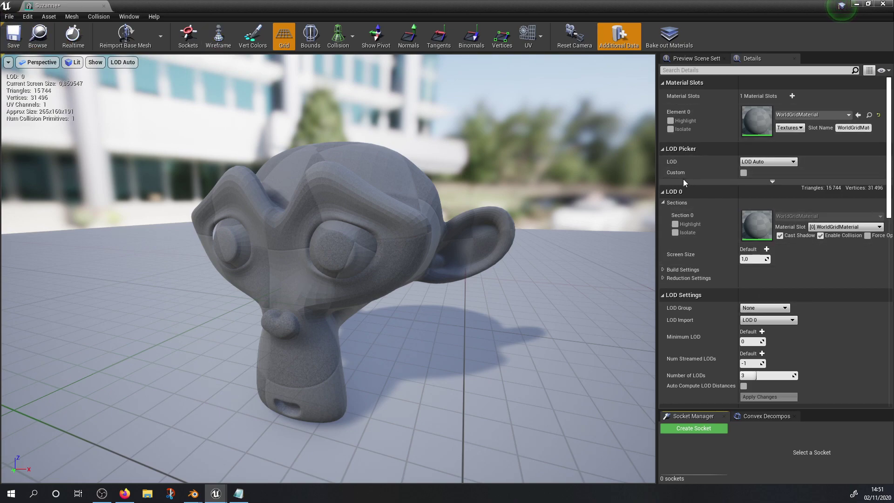
click(765, 161)
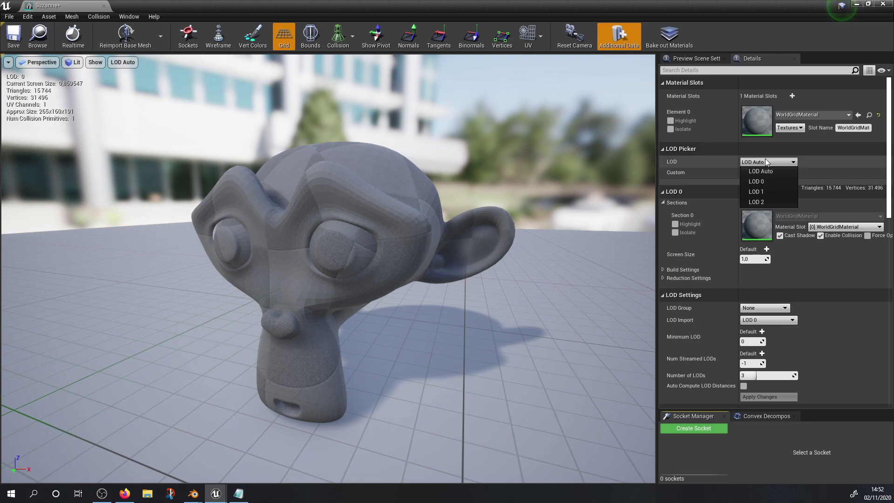
click(761, 192)
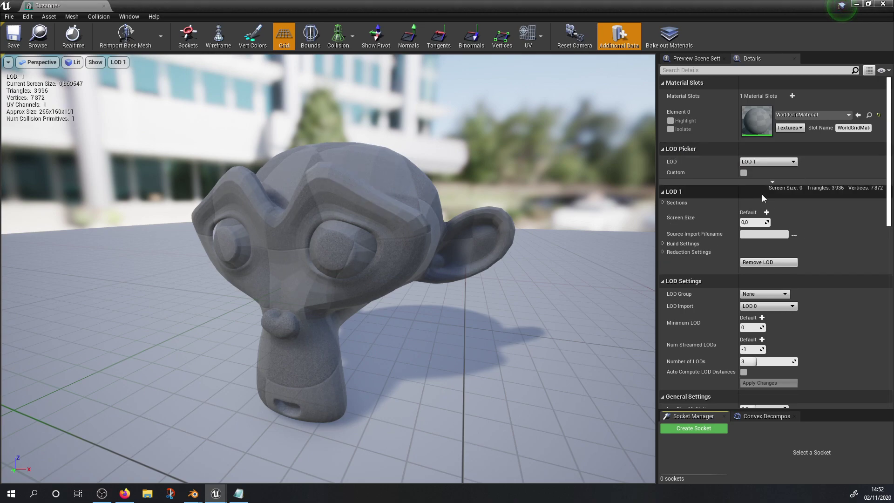
click(765, 162)
click(761, 202)
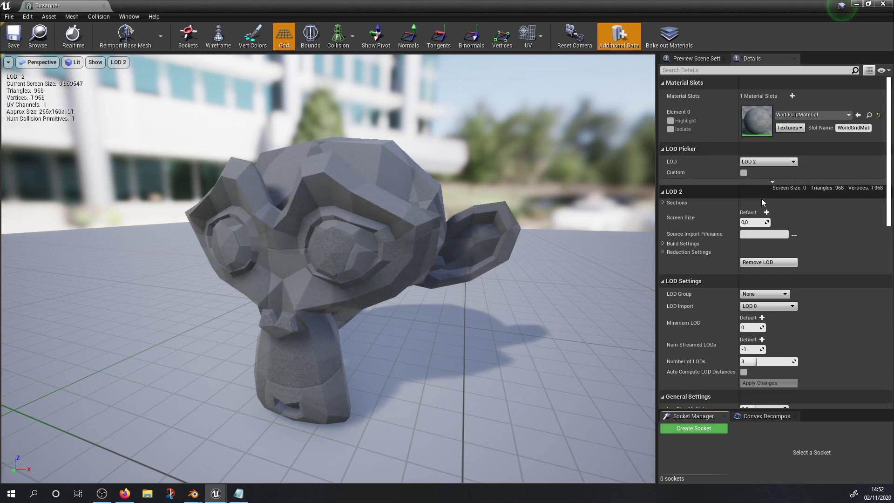
click(765, 162)
click(761, 181)
Step: Set the screen size of Suzanne's LOD 1 to 0.5
click(763, 161)
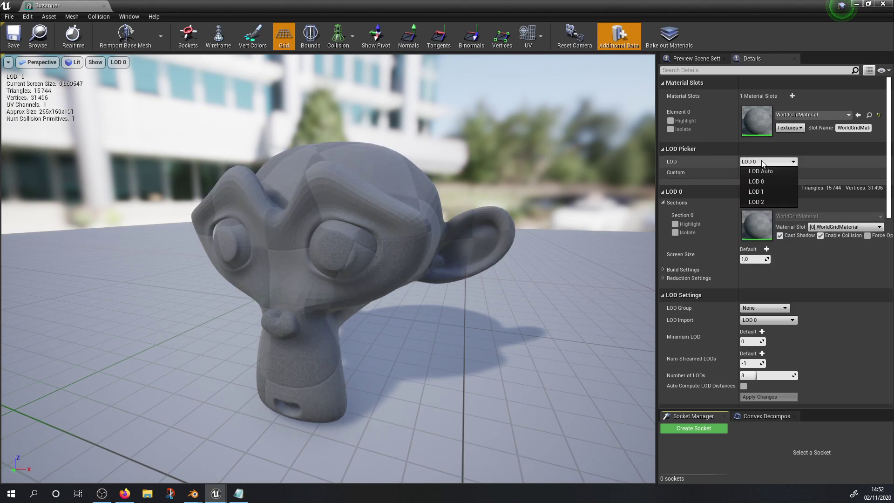
click(763, 191)
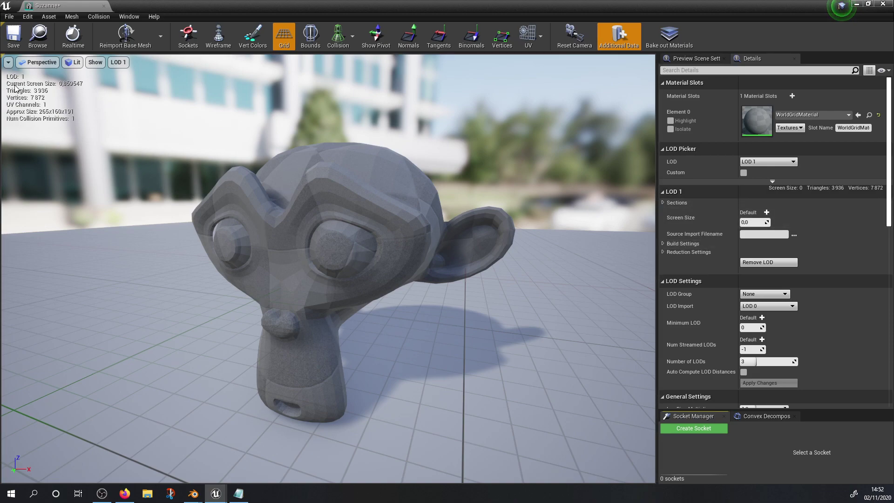
scroll(362, 247, down, 5)
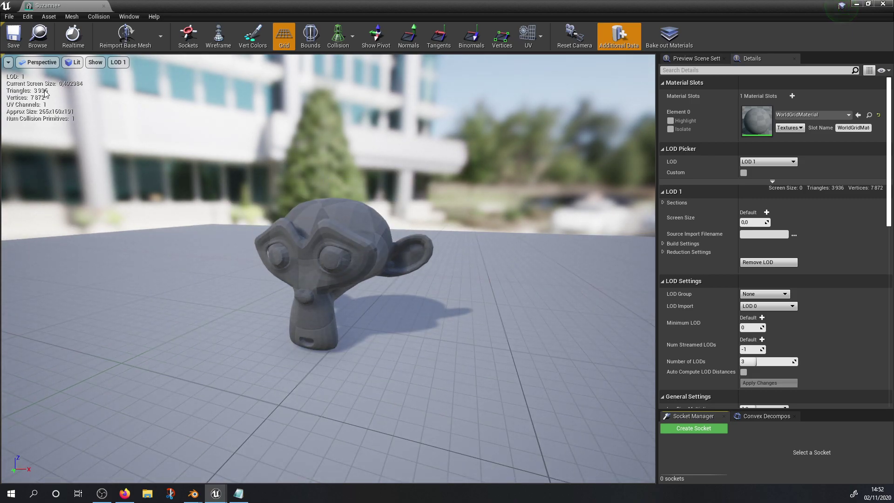
click(754, 223)
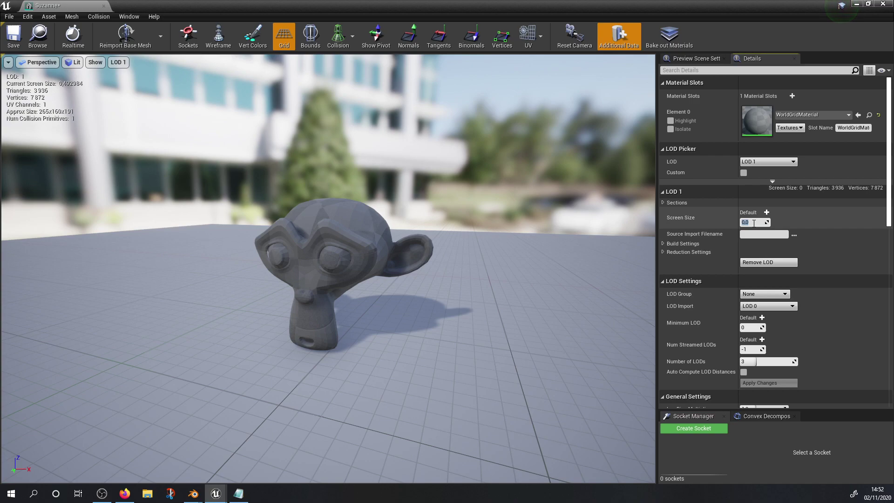
text(0.5)
key(Return)
Step: Set the screen size of Suzanne's LOD 2 to 0.25
click(768, 162)
click(753, 199)
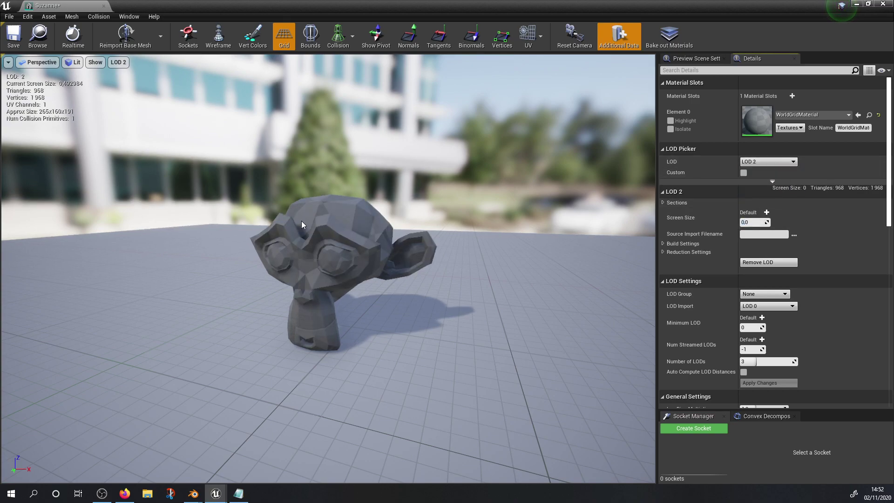
scroll(330, 217, down, 5)
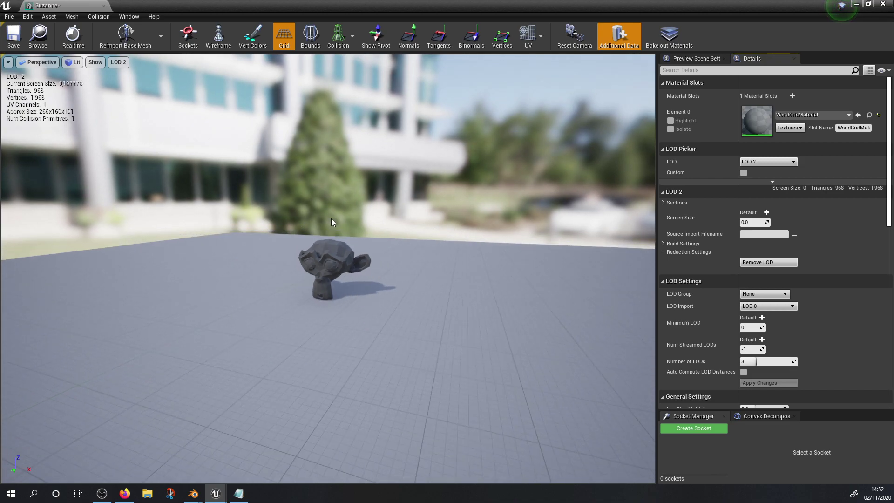
scroll(331, 218, up, 1)
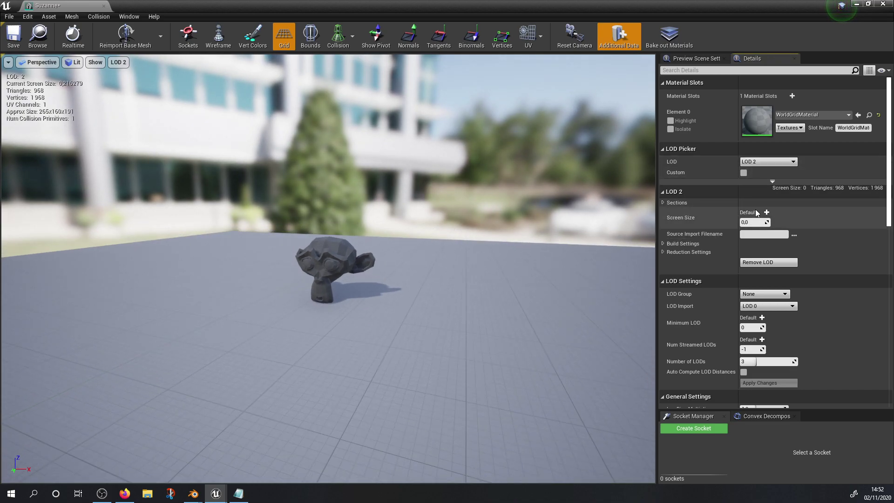
Step: Switch the Suzanne preview to LOD Auto and check how its level of detail changes with viewing distance
click(762, 164)
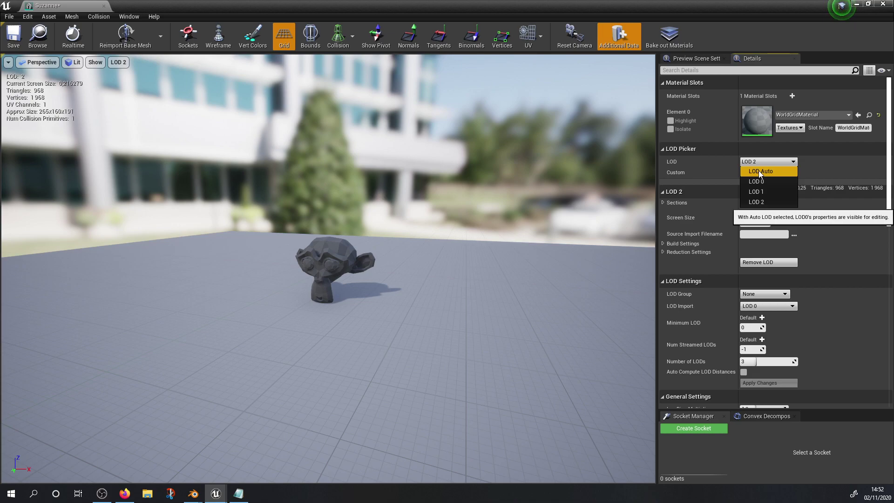
click(759, 170)
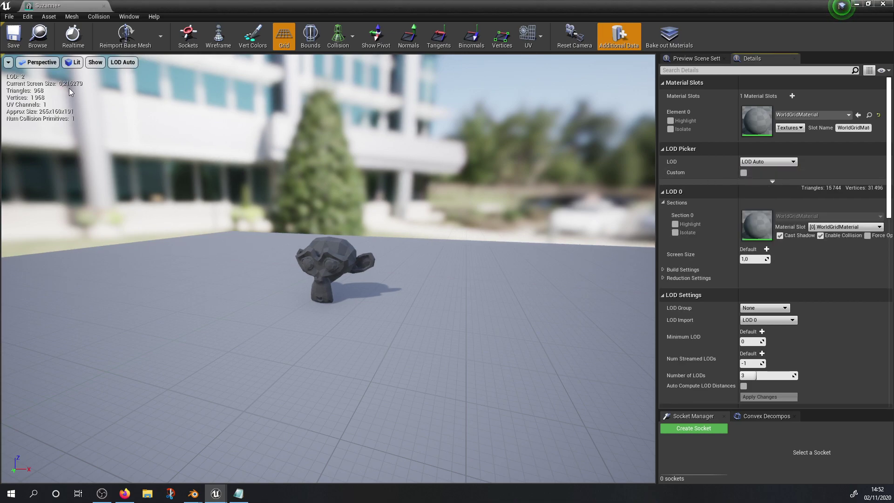
scroll(147, 121, up, 2)
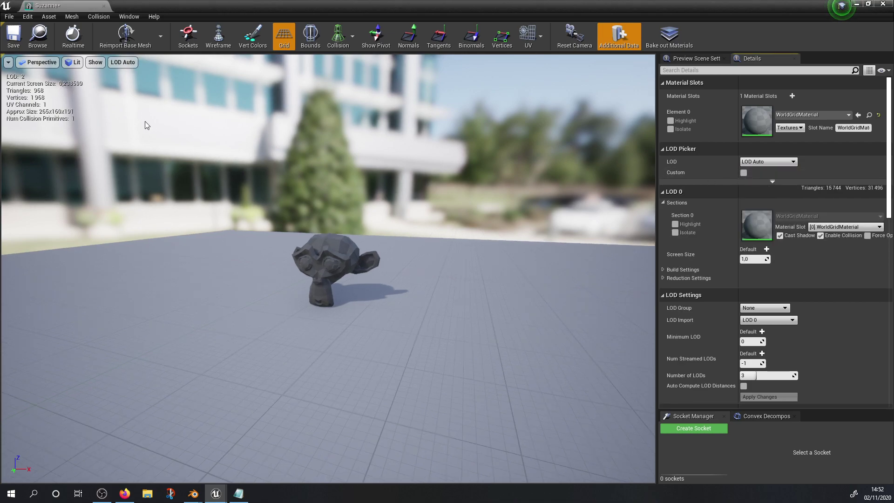
scroll(85, 112, down, 1)
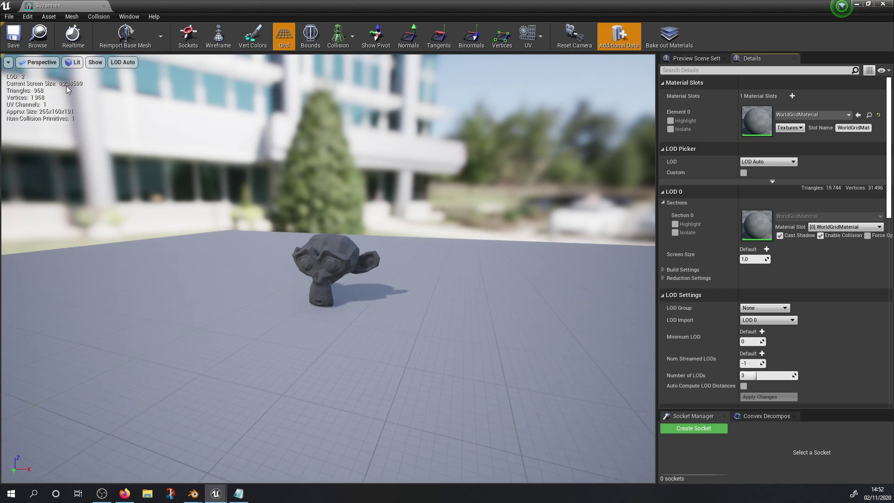
scroll(40, 82, up, 1)
scroll(361, 246, up, 3)
scroll(361, 246, up, 1)
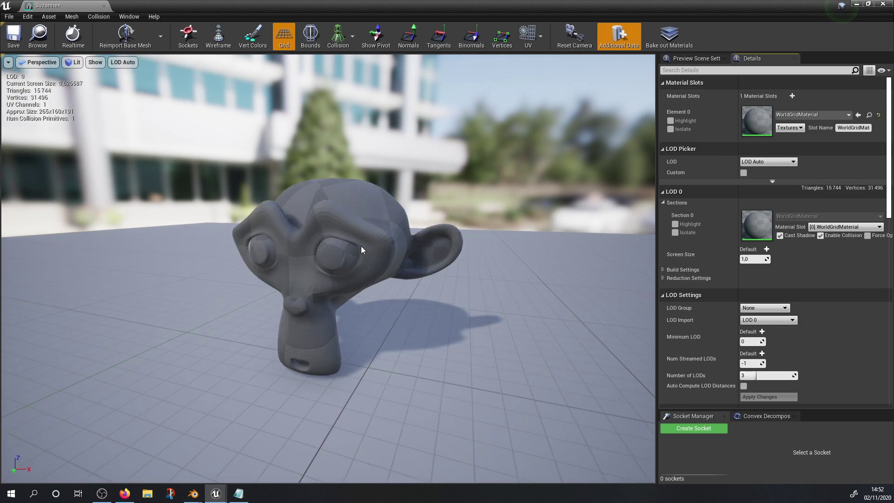
scroll(342, 253, down, 5)
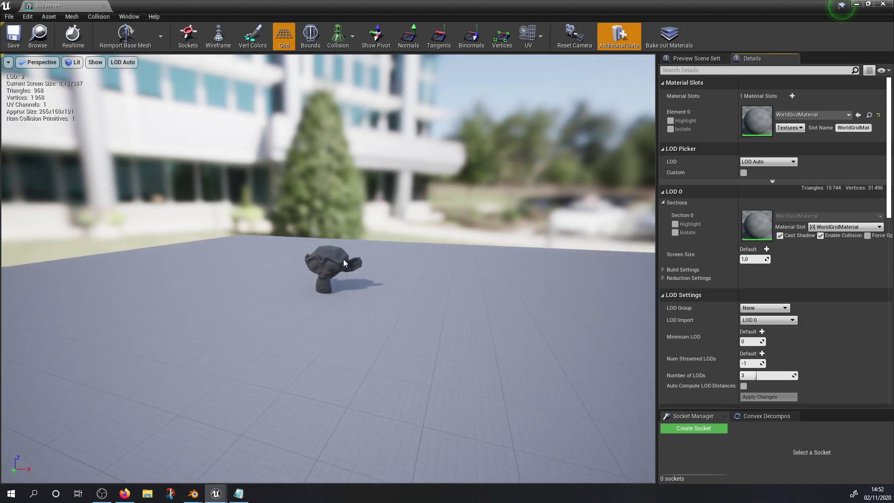
scroll(345, 263, up, 4)
scroll(344, 262, down, 4)
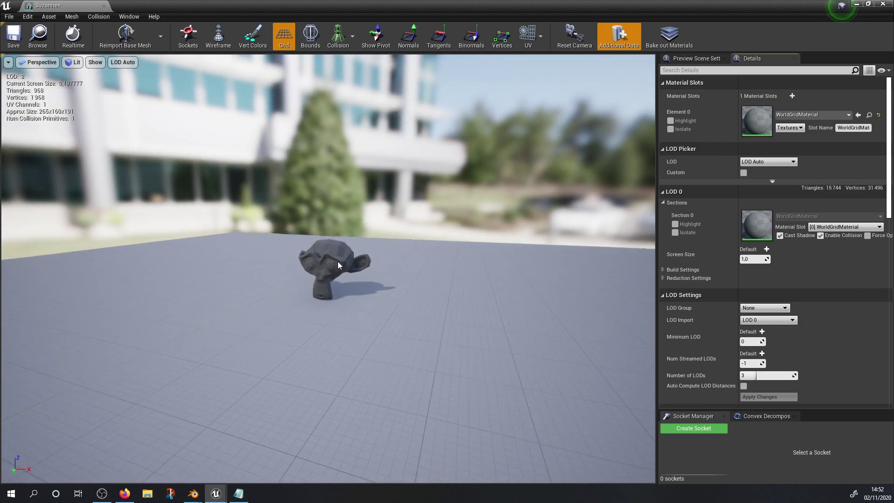
scroll(337, 262, up, 6)
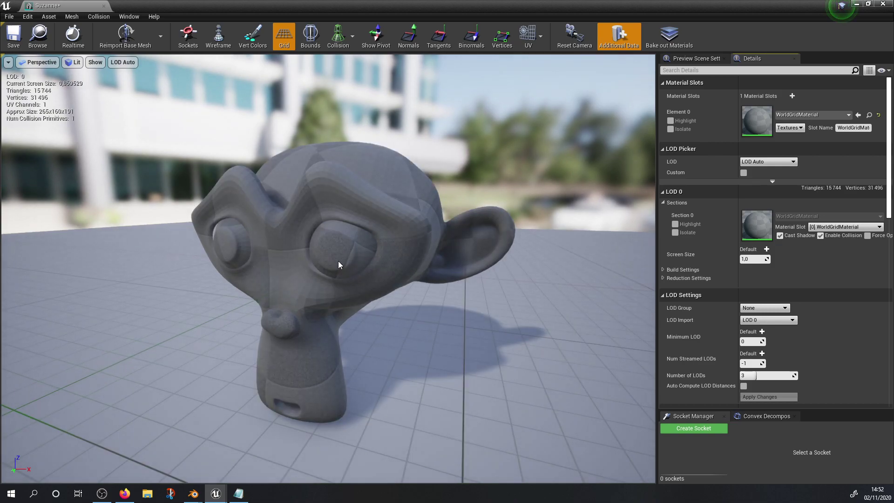
scroll(338, 261, down, 6)
scroll(333, 250, up, 6)
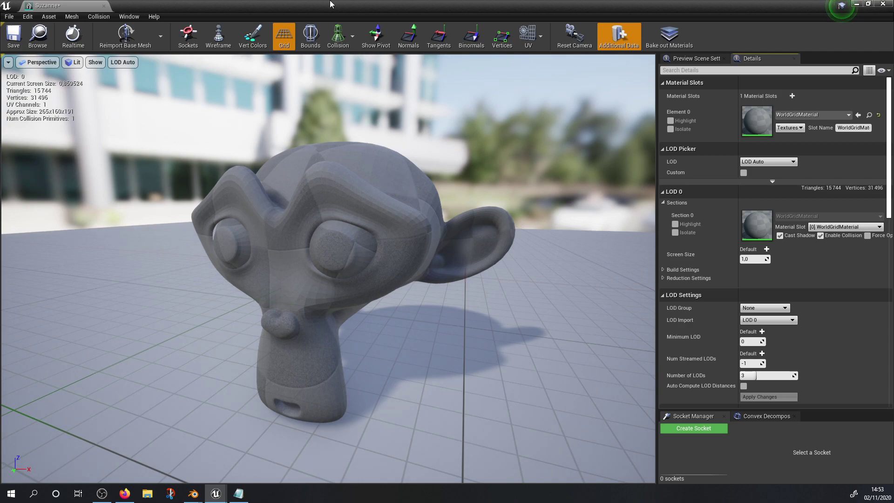
Step: Bring up the YouTube video "Blender Vers Unreal - part1 - StaticMeshes" in Firefox at its collision boxes chapter, and put the browser away
mouse_move(199, 495)
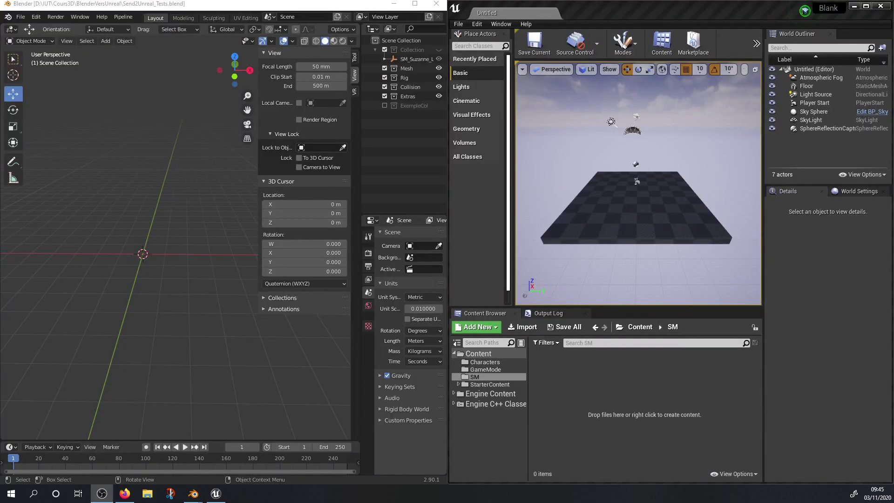
drag(0, 18, 518, 36)
click(175, 353)
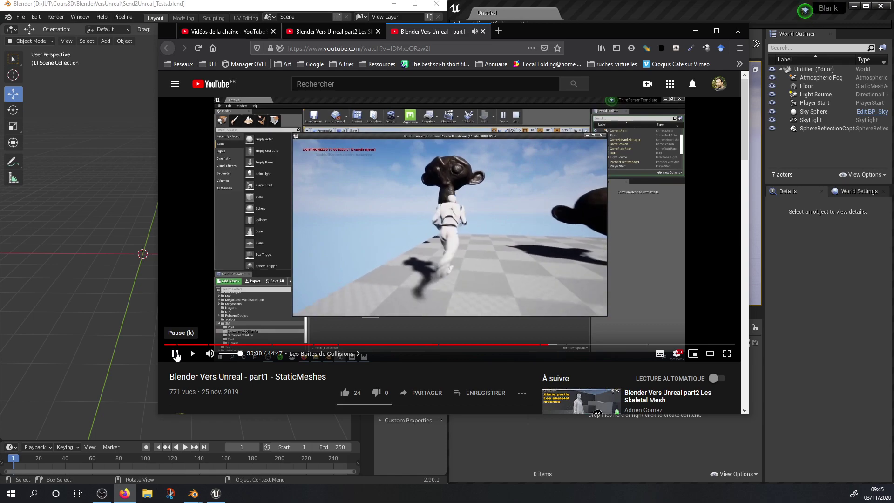
drag(598, 33, 0, 58)
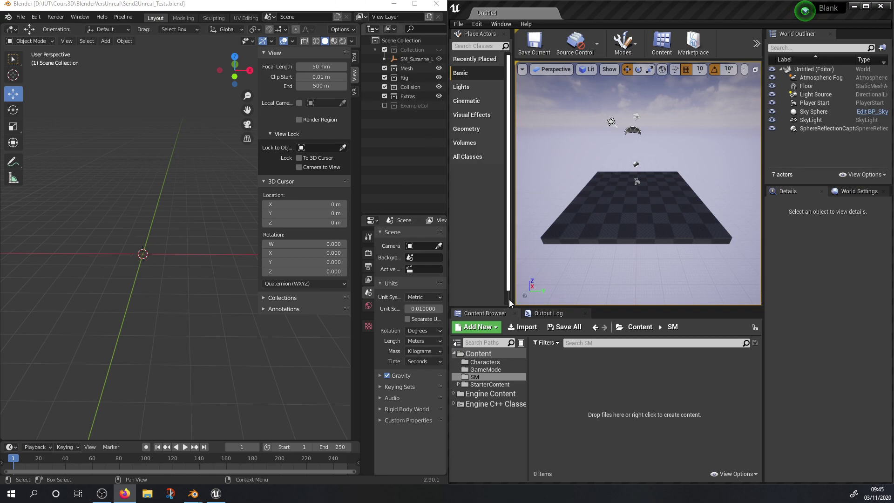
Step: Open the Shape_Cube static mesh from Unreal's StarterContent Shapes folder
click(487, 362)
click(486, 369)
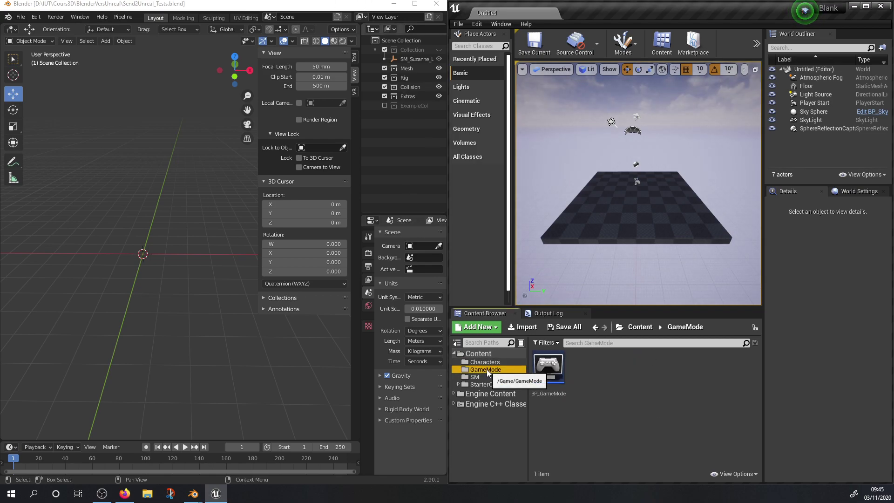
click(458, 384)
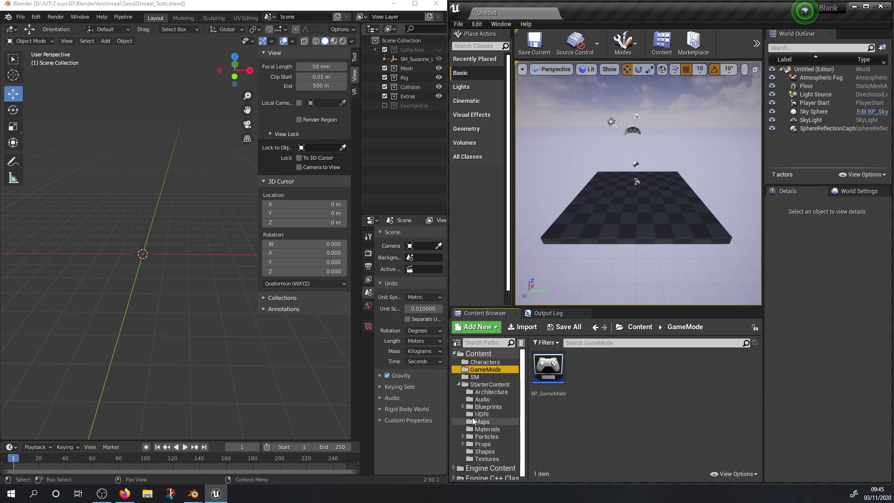
click(484, 452)
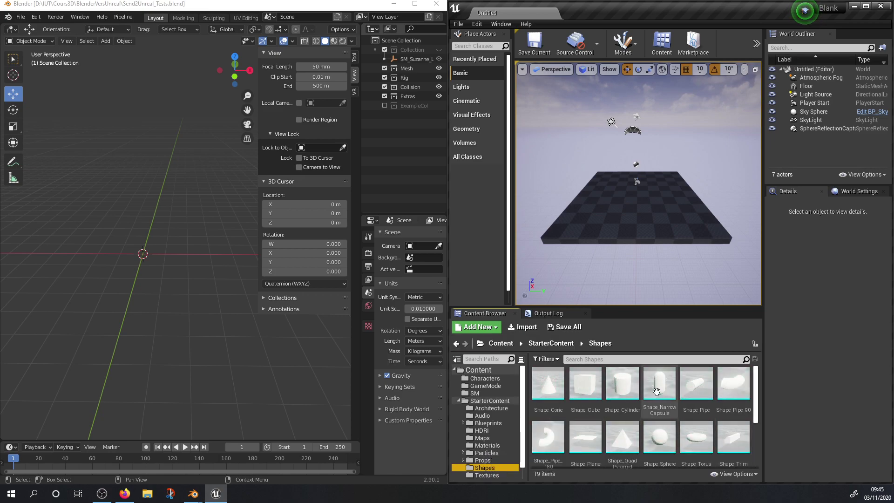
click(586, 387)
double_click(586, 387)
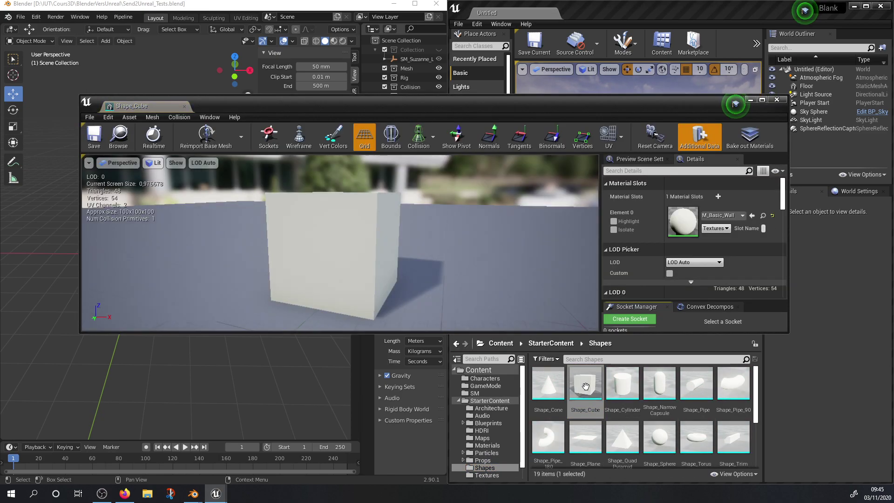
Step: Maximize the Shape_Cube editor, review the available collision commands, and minimize the editor
click(762, 99)
click(99, 17)
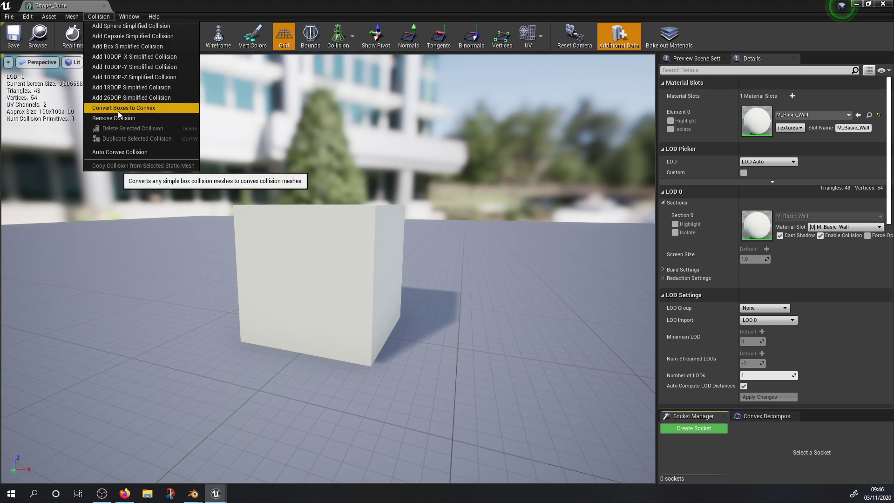
click(857, 4)
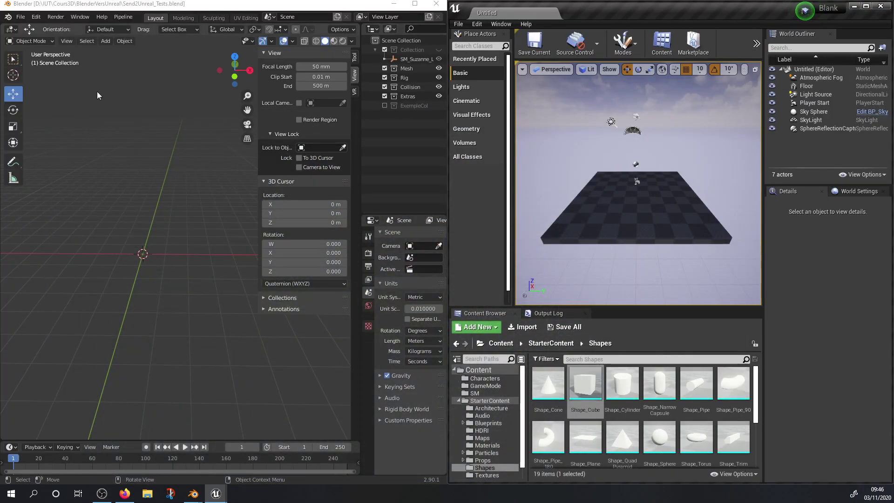
Step: Switch to Blender, show the ExempleCol collection in a maximized window, and select the box collision example
click(384, 105)
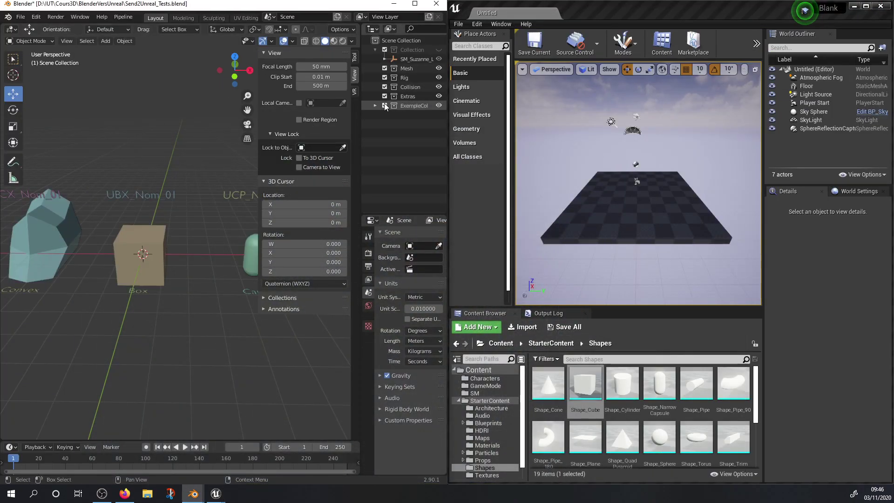
click(420, 6)
scroll(283, 200, down, 2)
middle_drag(309, 233, 309, 244)
click(309, 245)
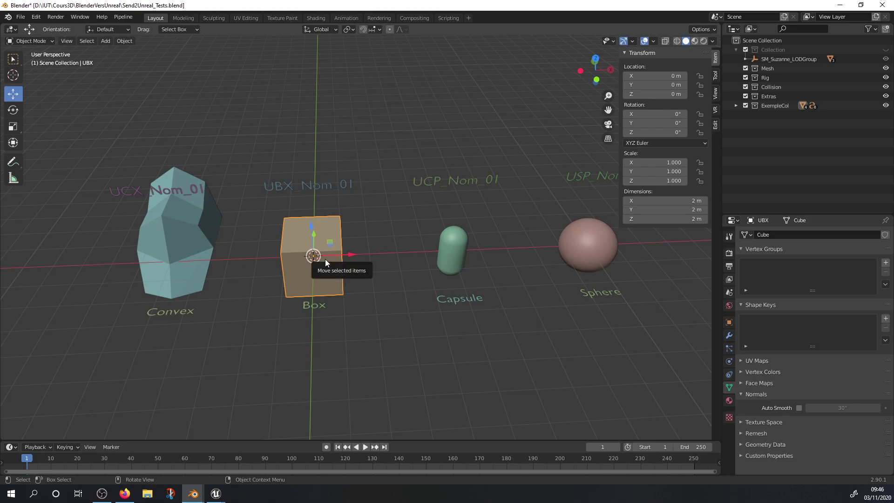
Step: Examine the convex, box, capsule and sphere collision examples with their naming prefixes, selecting the UCX convex shape
middle_drag(453, 258, 434, 229)
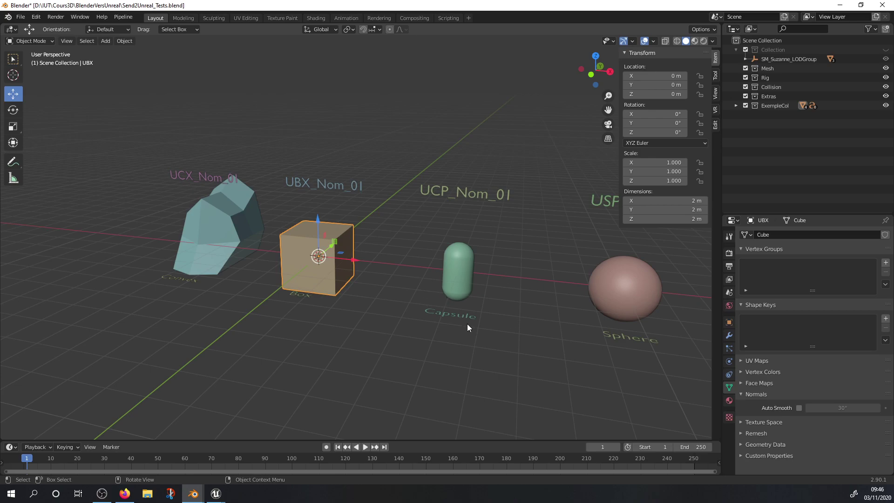
middle_drag(623, 299, 488, 359)
middle_drag(484, 270, 303, 271)
click(322, 270)
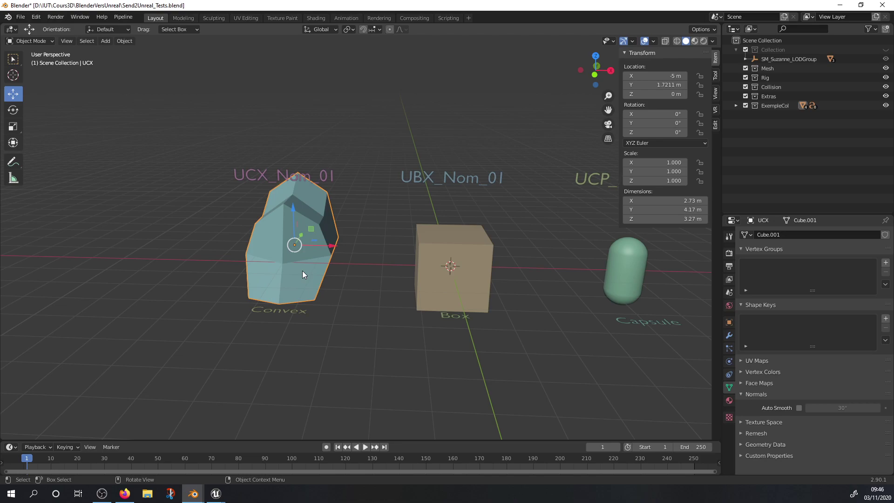
scroll(517, 240, down, 2)
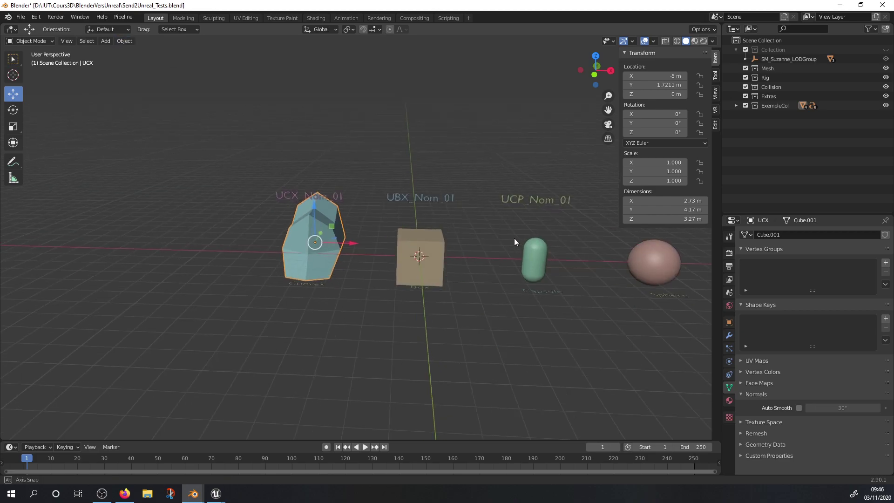
middle_drag(517, 241, 503, 242)
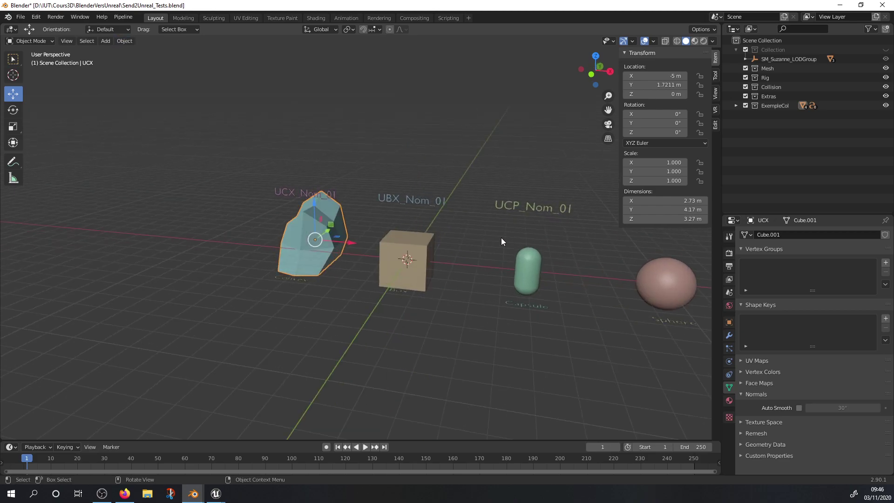
scroll(426, 229, up, 2)
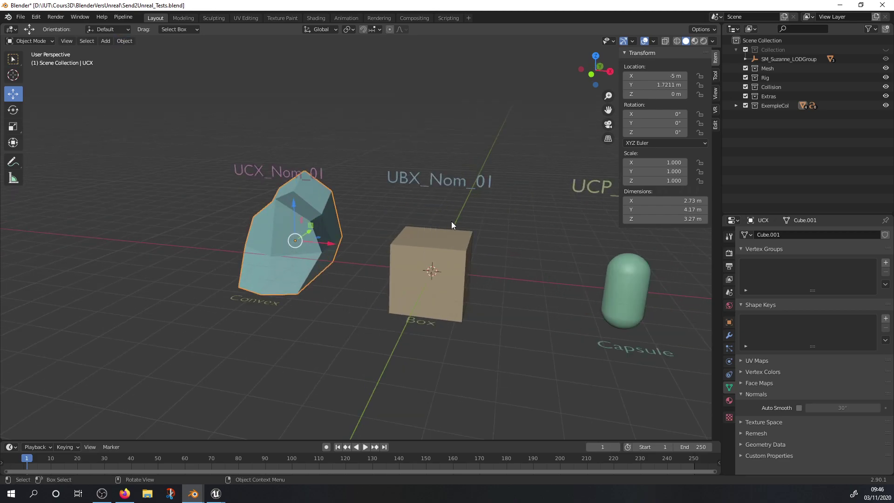
shift+middle_drag(448, 222, 345, 265)
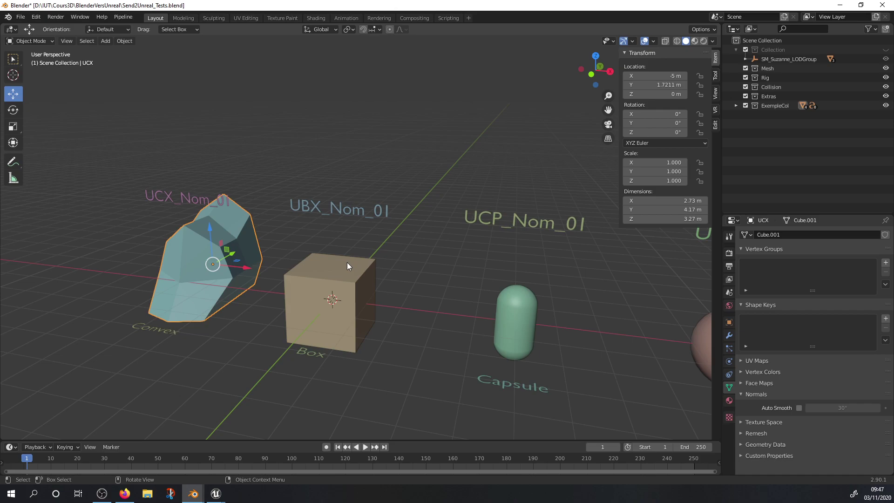
middle_drag(302, 169, 301, 205)
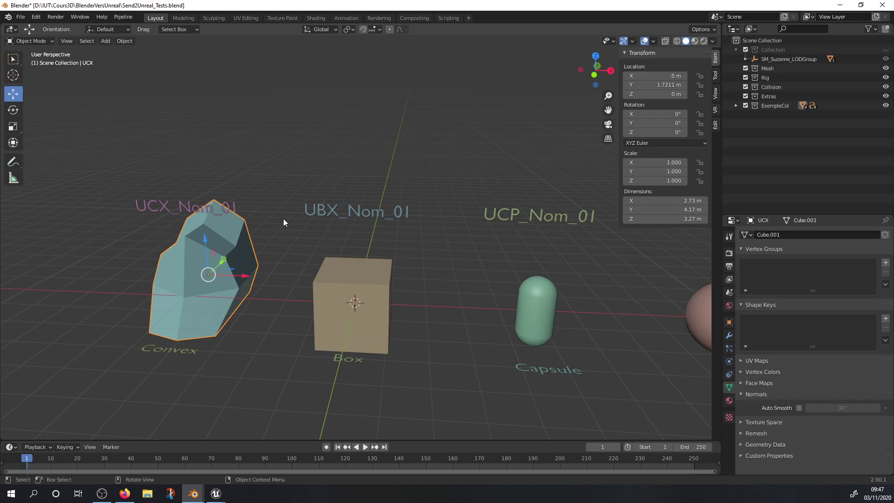
middle_drag(329, 233, 540, 250)
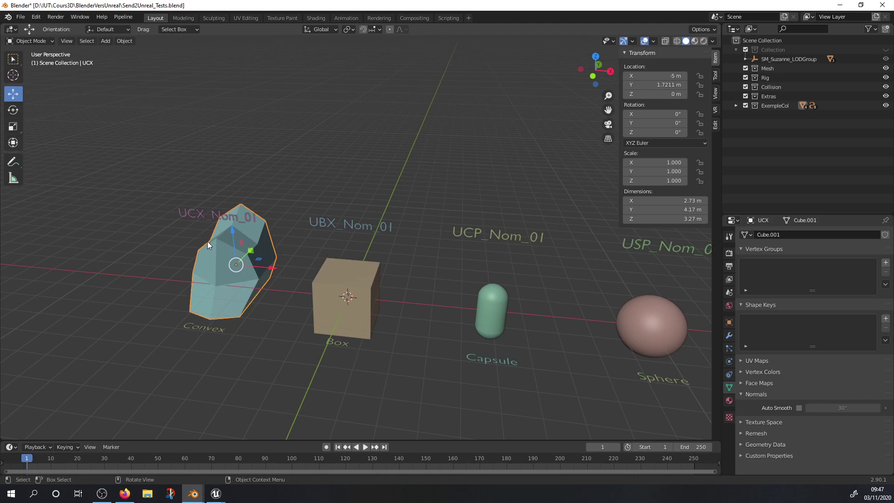
Step: Review the capsule and sphere collision examples and hide the ExempleCol collection
scroll(194, 232, up, 2)
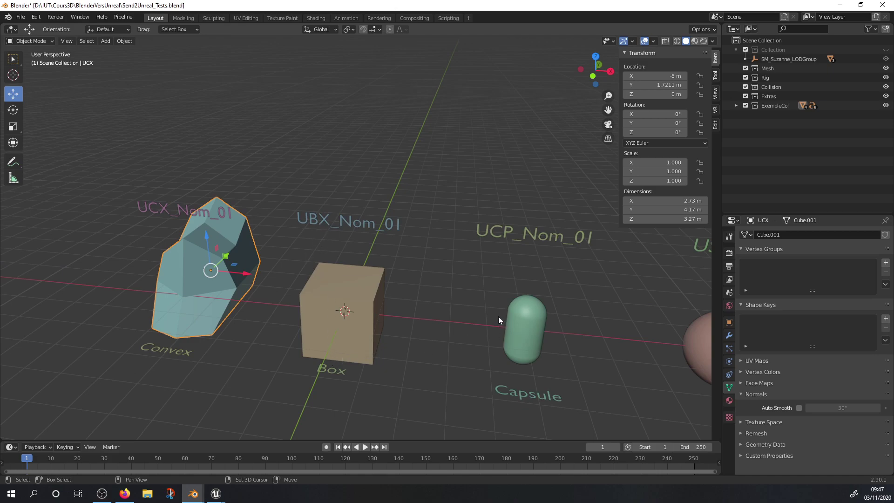
shift+middle_drag(499, 316, 427, 239)
shift+middle_drag(519, 373, 395, 312)
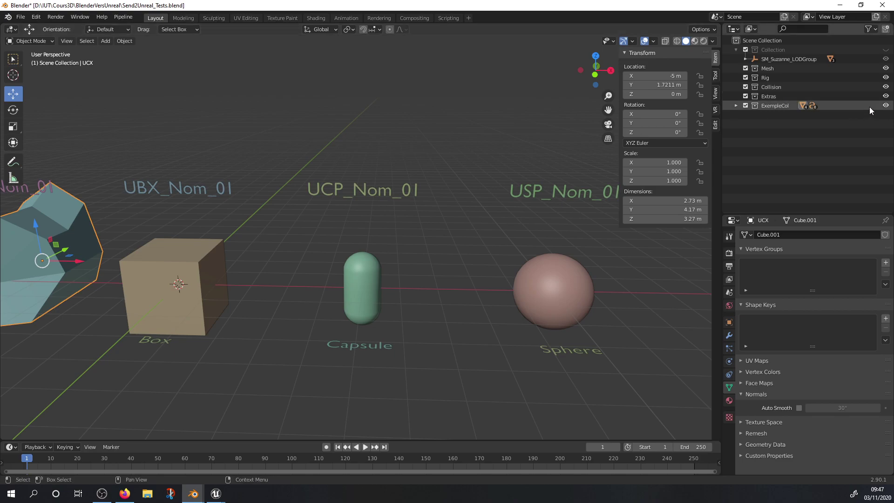
click(885, 106)
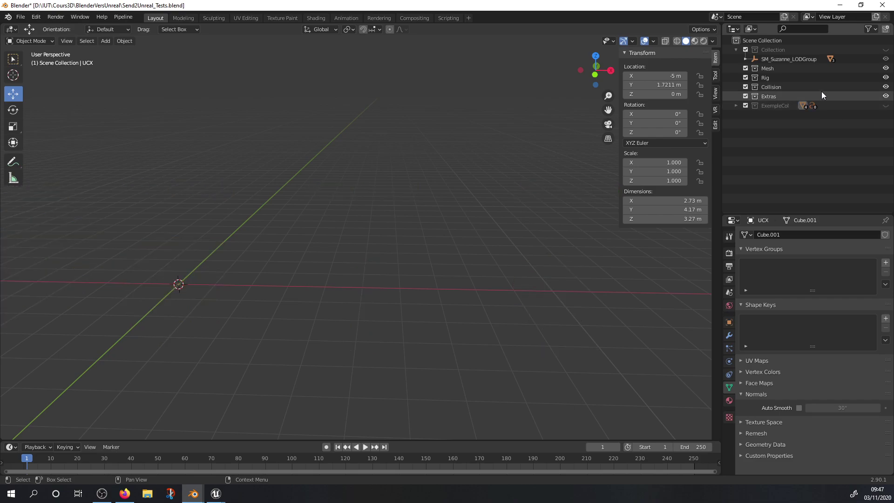
Step: Add a Monkey mesh to the Mesh collection
click(788, 68)
middle_drag(194, 204, 368, 259)
key(shift+a)
mouse_move(358, 223)
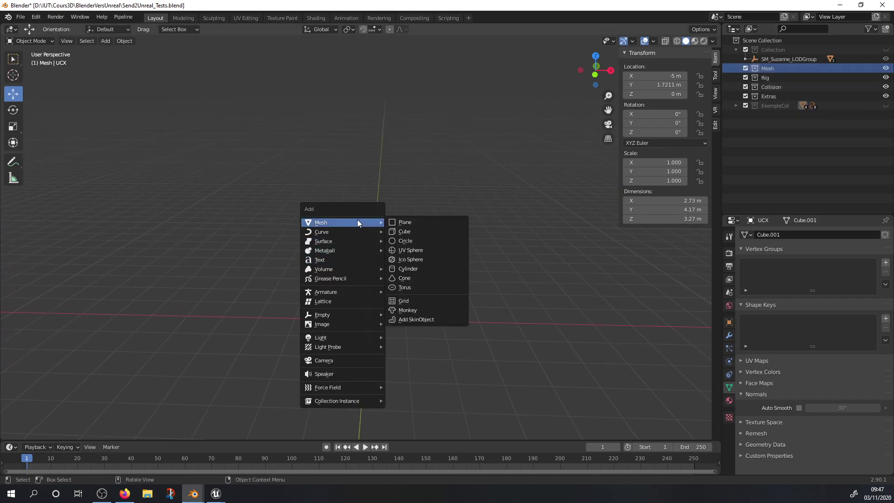
click(418, 311)
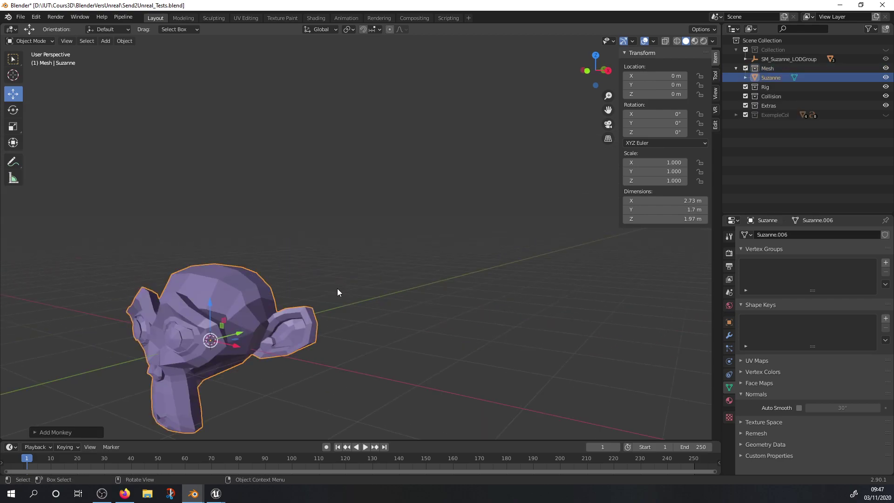
Step: Add a cube at the monkey's centre and scale its mesh down to about 0.98 m in edit mode
shift+middle_drag(311, 279, 426, 214)
scroll(435, 198, up, 1)
key(shift+a)
mouse_move(426, 213)
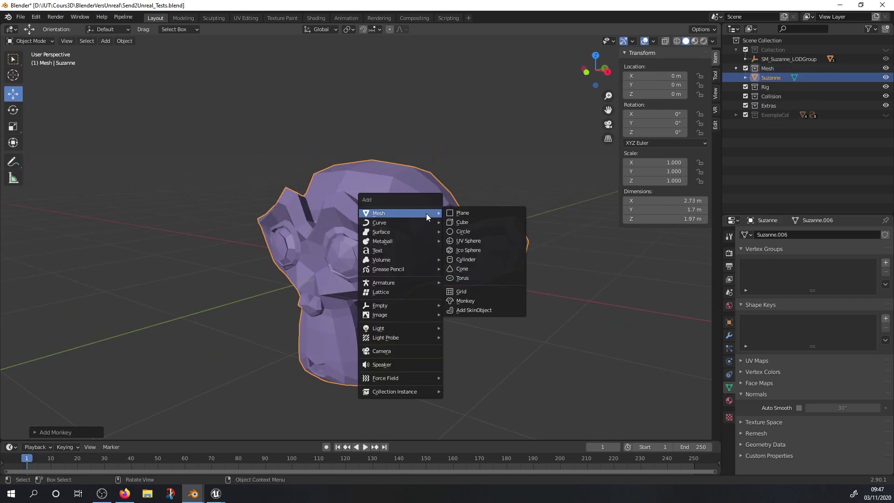
click(451, 222)
scroll(453, 230, down, 4)
scroll(461, 232, up, 2)
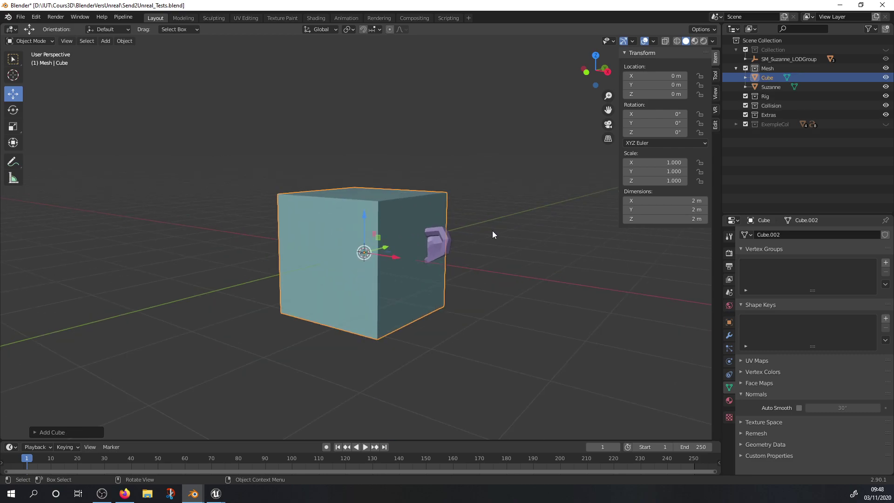
key(Tab)
key(s)
click(437, 232)
key(Tab)
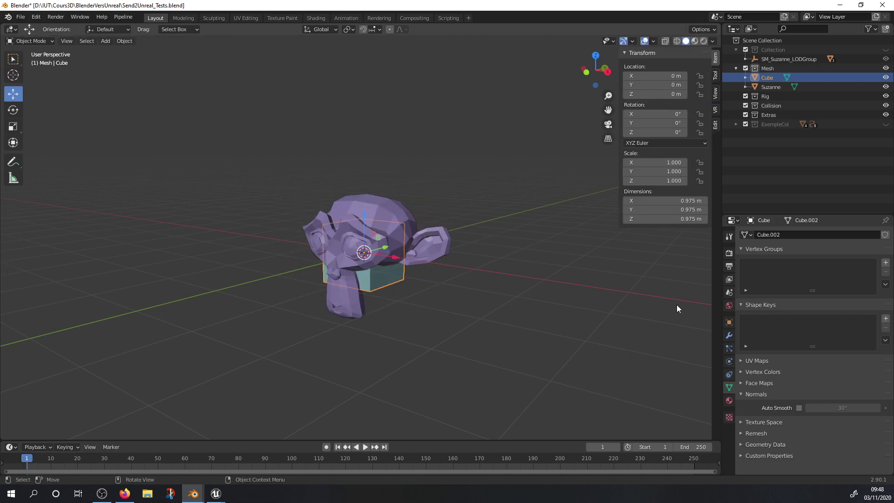
Step: Set the cube's viewport display to Wire in its object properties
click(729, 322)
scroll(845, 409, down, 5)
click(821, 423)
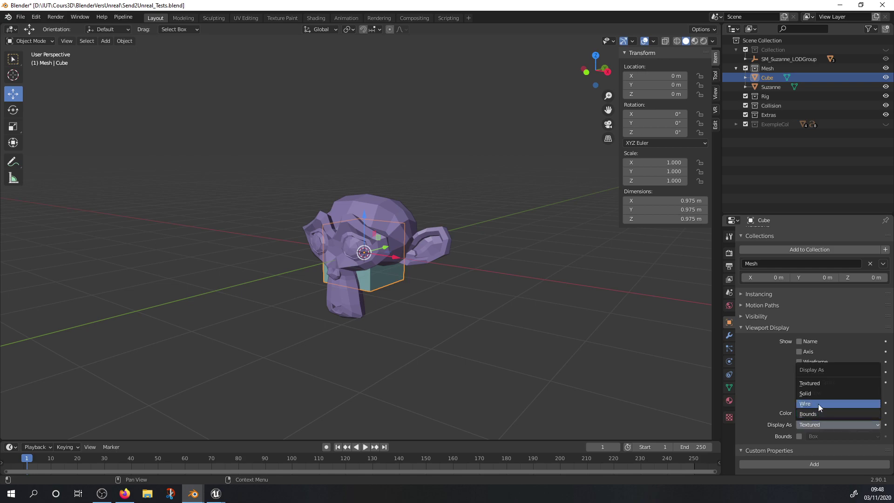
click(817, 403)
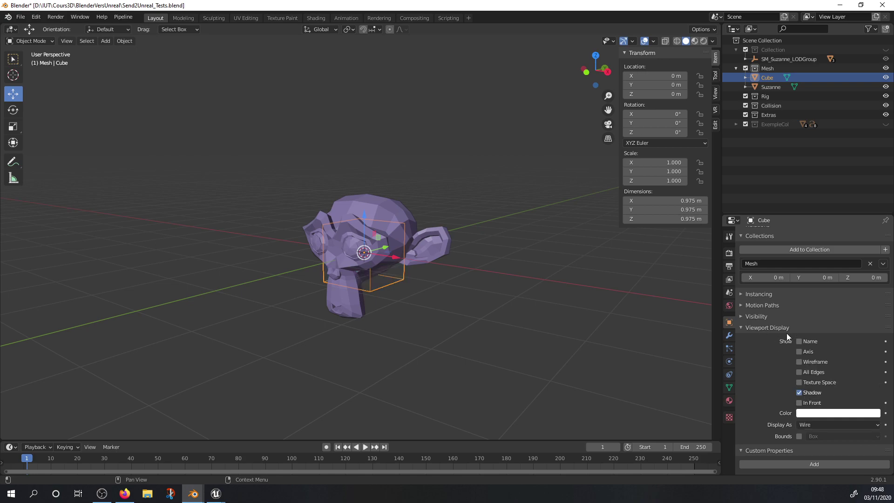
Step: Move the wire cube down and forward onto the monkey's chin, to about Y -0.50 m and Z -0.55 m
scroll(360, 231, up, 2)
drag(365, 222, 367, 264)
middle_drag(373, 270, 346, 270)
drag(307, 281, 271, 287)
Step: Resize the chin cube's mesh in edit mode to about 0.77 × 0.49 × 0.77 m
key(Tab)
key(s)
click(403, 282)
middle_drag(305, 277, 355, 279)
middle_drag(481, 295, 372, 302)
key(s)
key(y)
click(274, 295)
key(Tab)
Step: Add a UV sphere mesh at the monkey's centre
middle_drag(274, 293, 330, 283)
key(shift+a)
mouse_move(424, 283)
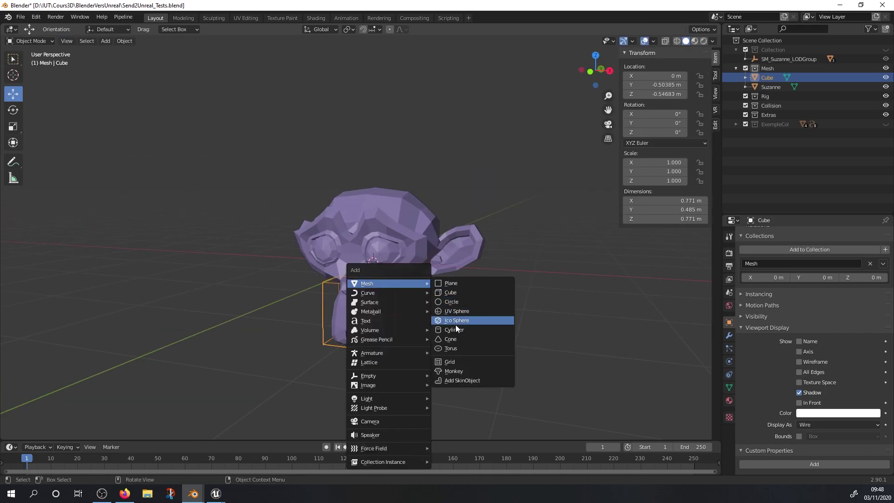
click(456, 312)
Step: Scale the sphere's mesh to about 1.41 m across and shift it up and back to fit the monkey's skull
middle_drag(405, 275, 336, 263)
key(Tab)
key(s)
click(274, 274)
drag(207, 247, 206, 213)
drag(243, 243, 255, 242)
key(s)
click(302, 263)
middle_drag(301, 263, 331, 257)
key(Tab)
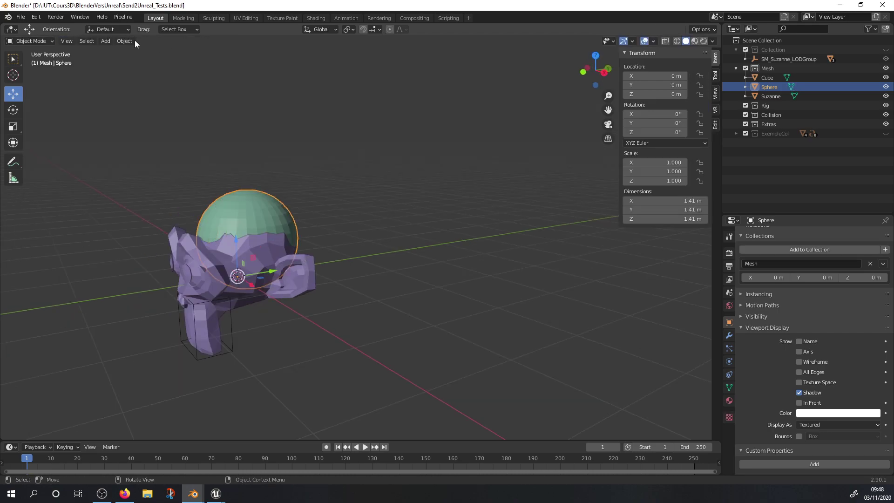
Step: Set the skull sphere's origin to its geometry and its viewport display to Wire
click(130, 41)
mouse_move(130, 60)
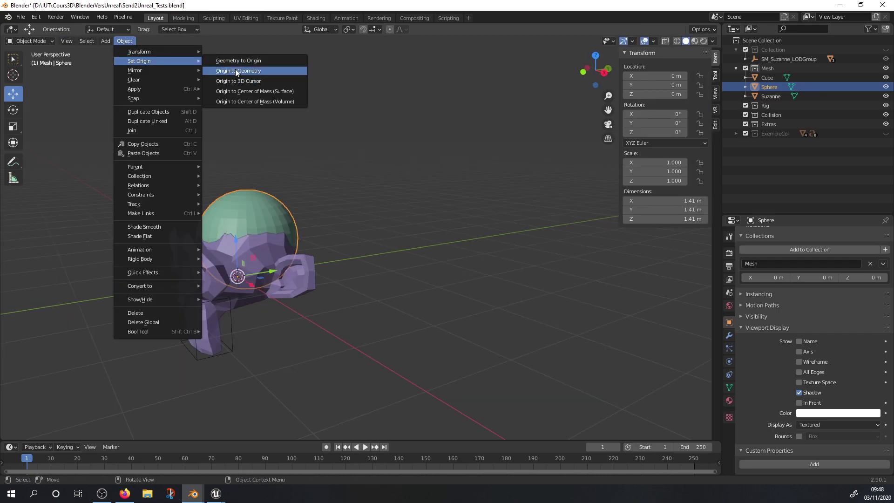
click(233, 71)
click(838, 424)
click(810, 403)
middle_drag(512, 289, 411, 247)
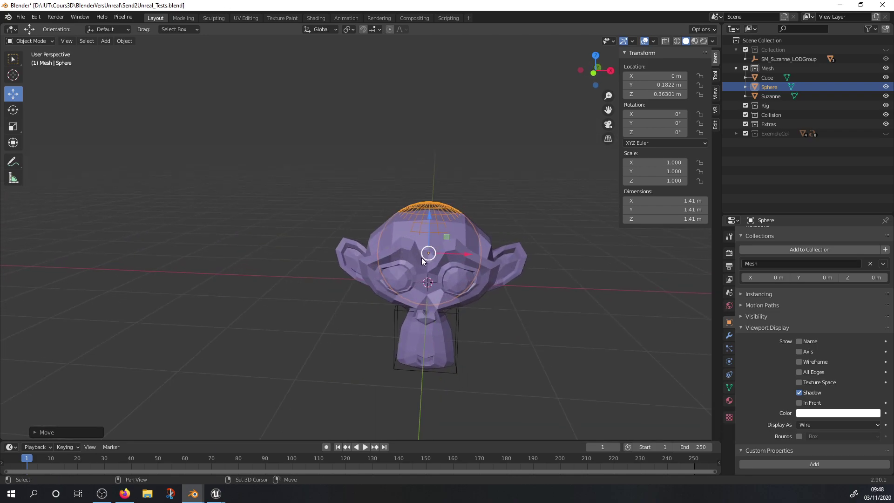
key(shift+a)
mouse_move(421, 257)
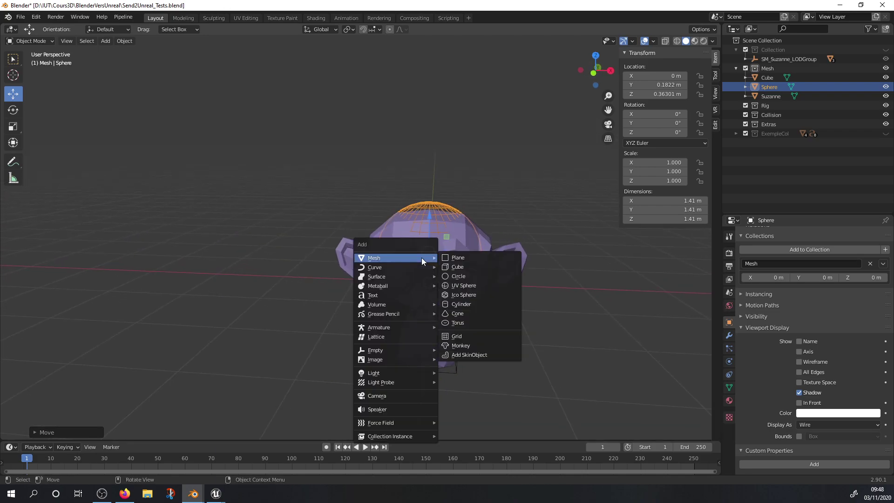
click(462, 293)
middle_drag(455, 279, 466, 293)
drag(496, 319, 428, 319)
key(Tab)
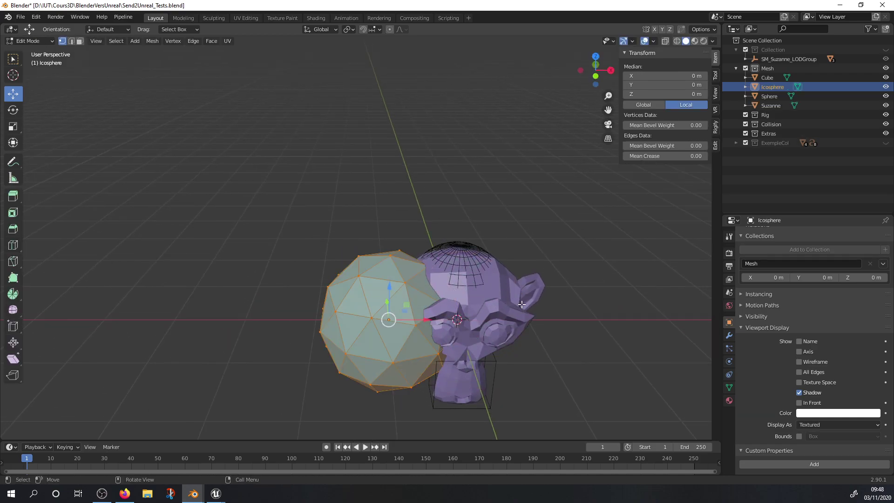
key(Tab)
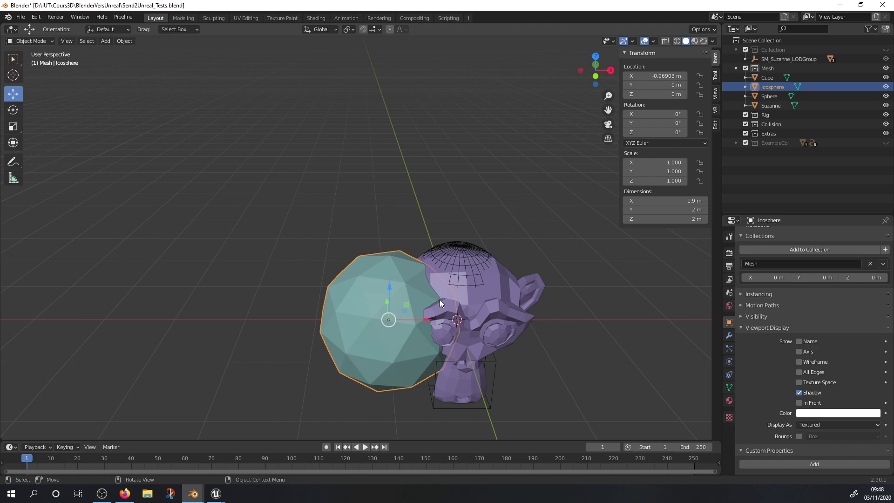
key(Delete)
Step: Duplicate the skull sphere and move the copy along X to about -1.11 m, over one ear
click(439, 267)
key(shift+d)
right_click(392, 271)
drag(489, 293, 410, 284)
Step: Scale the ear sphere down to about 0.62 m across in front view
key(KP_1)
scroll(431, 275, up, 3)
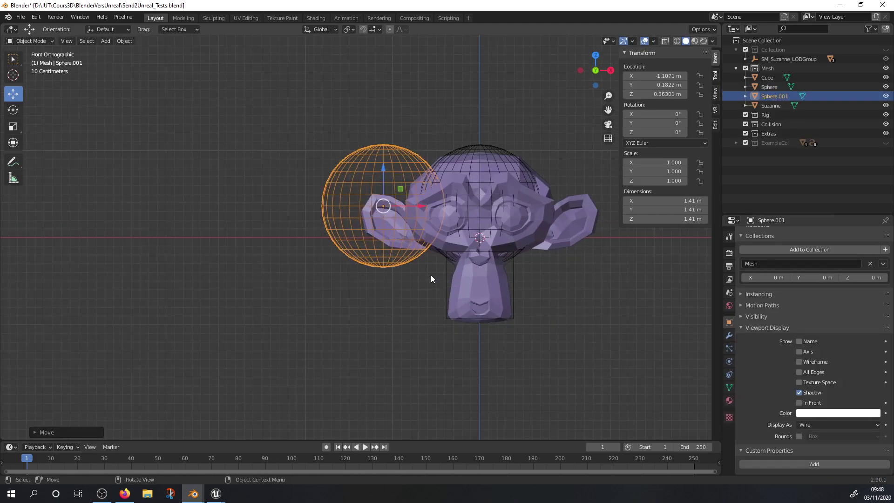
scroll(482, 230, up, 1)
key(s)
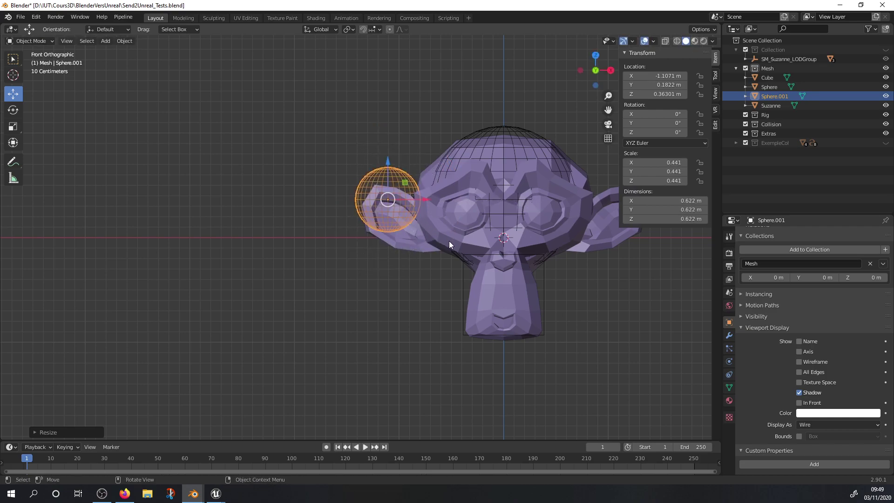
click(441, 243)
Step: Stretch, tilt and move the small sphere to fit the ear, about -57.9° around Y, and apply its scale
key(r)
click(504, 131)
key(g)
middle_drag(409, 205, 354, 228)
key(ctrl+a)
click(554, 302)
Step: Duplicate the ear shape, move the copy to about X 1.05 m, and rotate it to match the opposite ear
middle_drag(554, 302, 382, 258)
scroll(382, 258, down, 4)
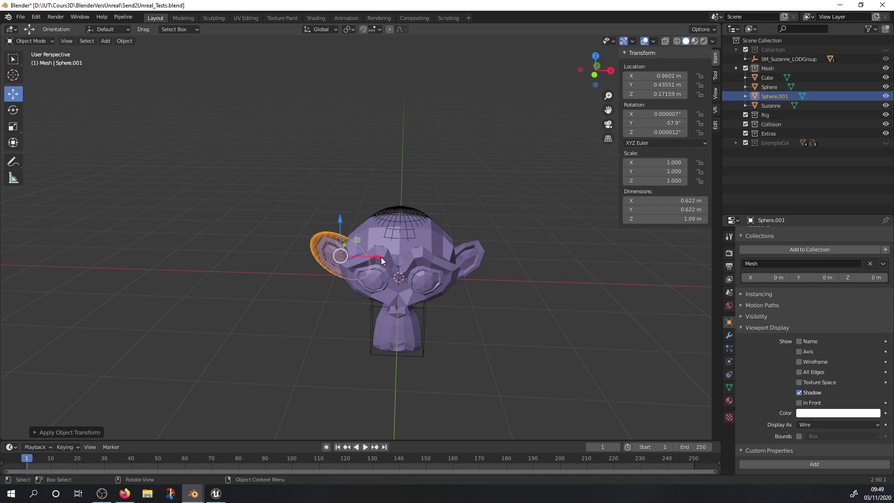
key(shift+d)
key(Escape)
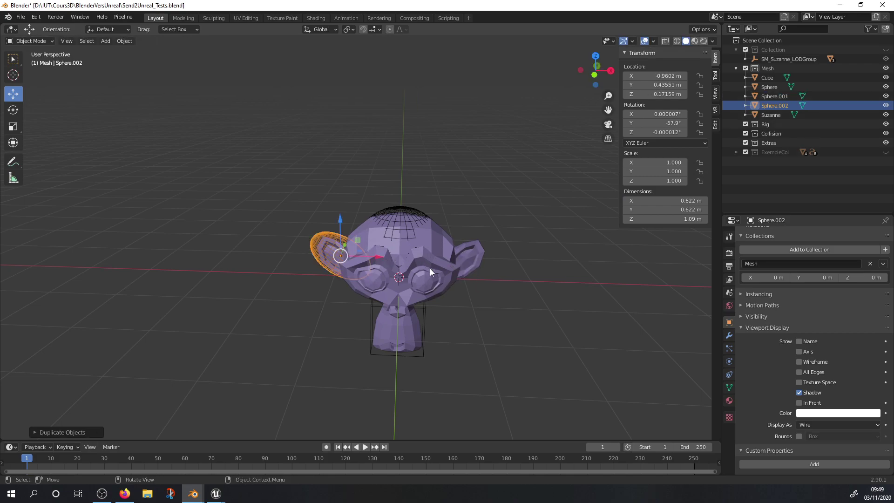
drag(383, 254, 505, 260)
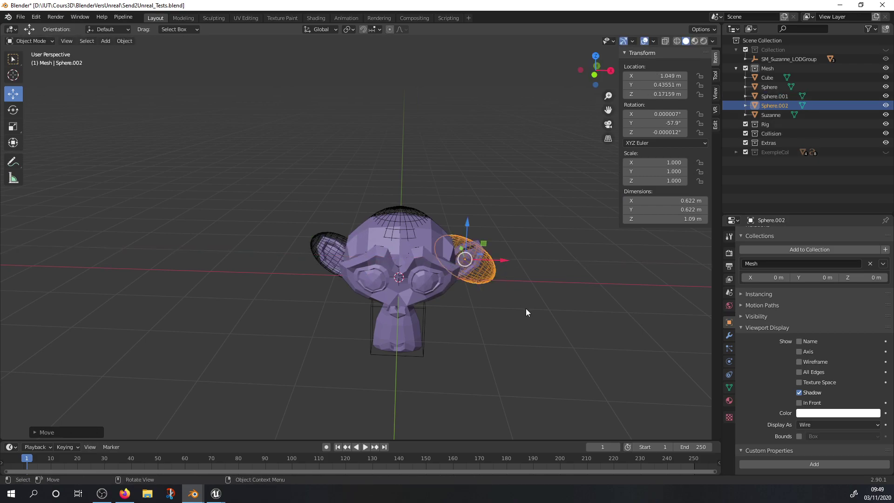
key(r)
click(438, 280)
Step: Add a second cube mesh at the monkey's centre for the face collision
middle_drag(437, 281, 424, 268)
scroll(400, 273, up, 2)
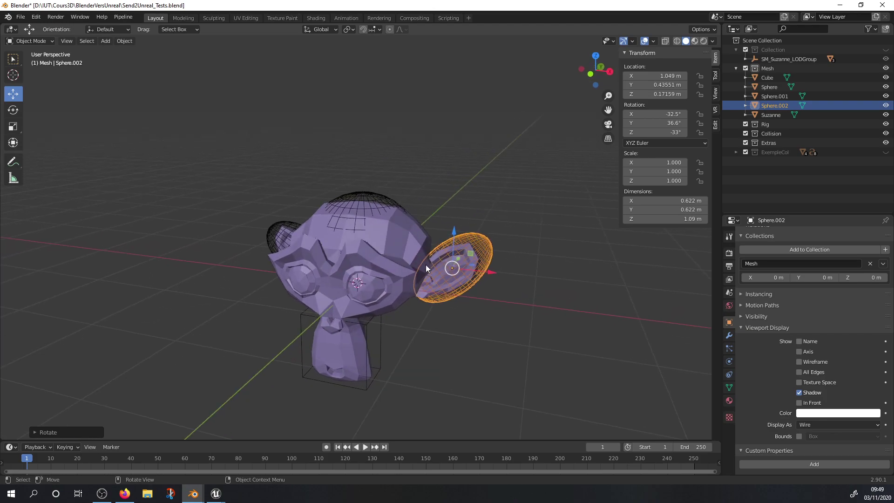
key(shift+a)
mouse_move(370, 269)
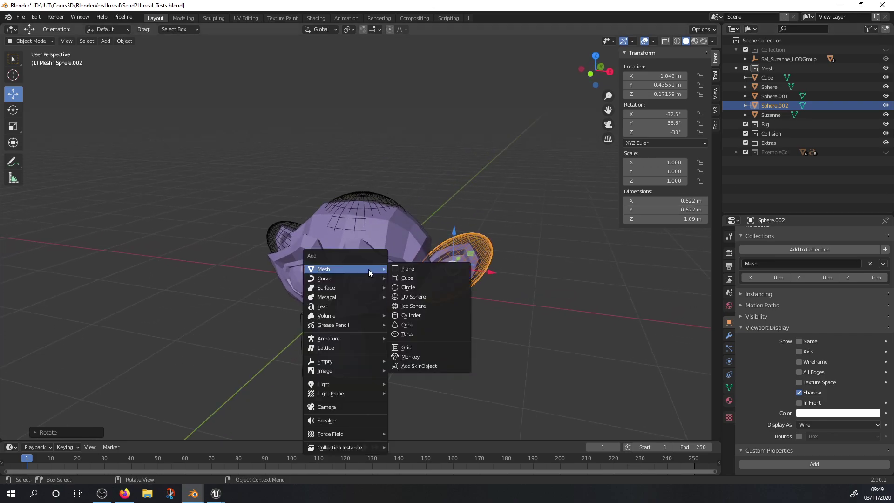
click(413, 278)
Step: Shrink the new cube's mesh and move it in front of the eyes, to about Y -0.57 m and Z 0.42 m
key(Tab)
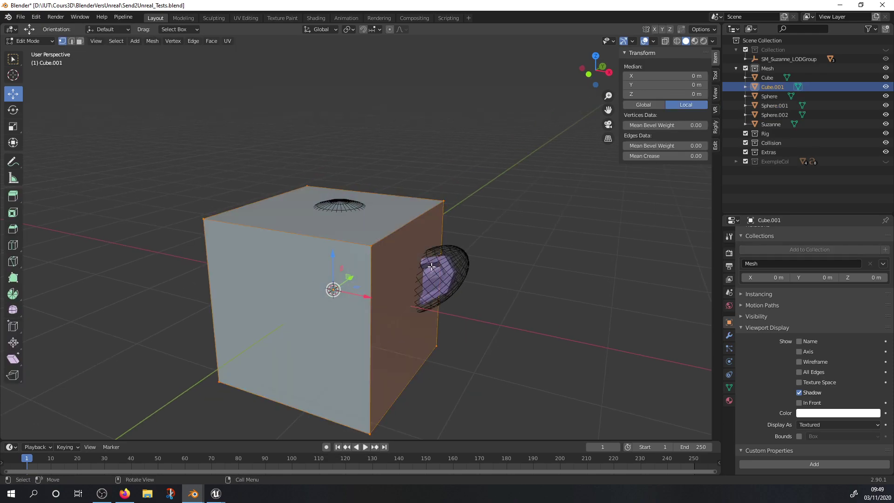
key(s)
click(375, 280)
drag(353, 277, 313, 229)
middle_drag(318, 240, 307, 243)
drag(301, 261, 294, 265)
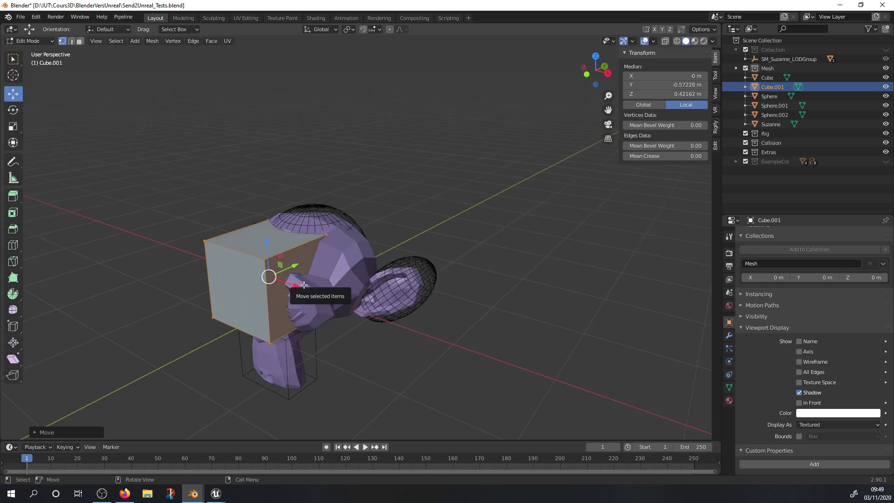
key(Tab)
key(Tab)
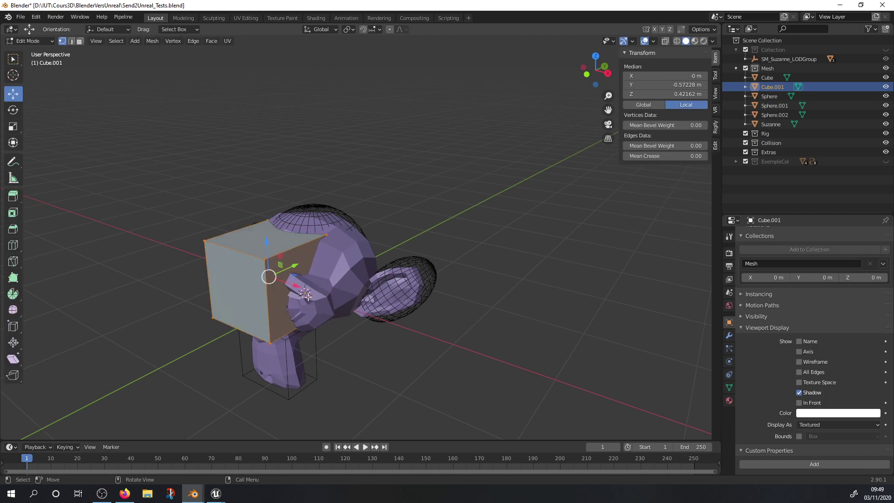
key(s)
click(272, 279)
Step: Add a centred vertical and a centred horizontal loop cut to the face cube
key(ctrl+r)
click(253, 264)
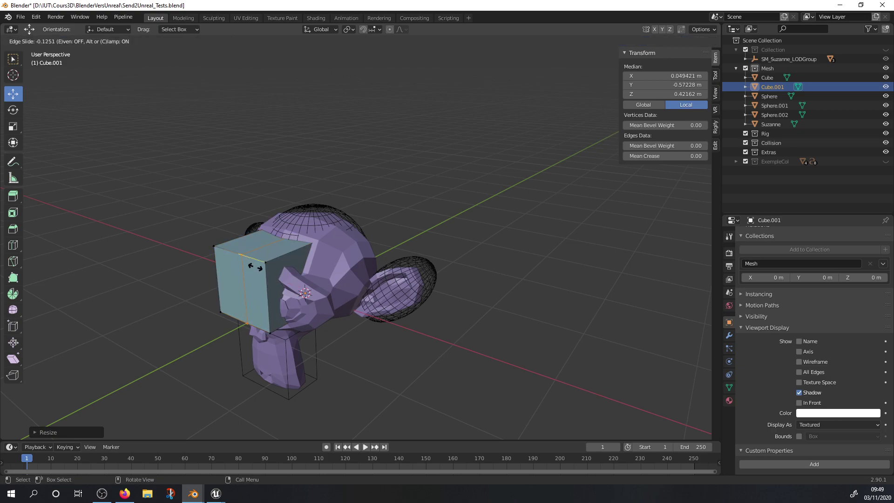
right_click(255, 270)
key(ctrl+r)
click(253, 282)
right_click(254, 281)
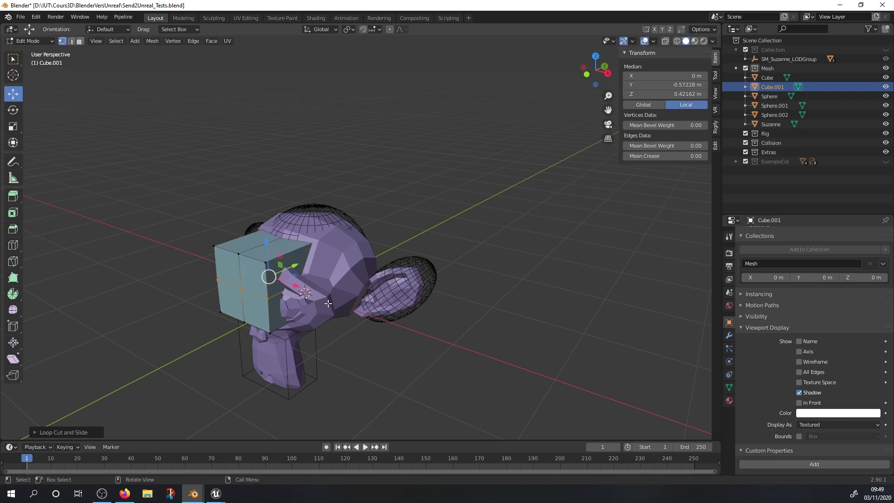
Step: Stretch the whole face cube mesh along X to cover both eyes
middle_drag(263, 282, 321, 286)
key(a)
key(s)
key(x)
click(377, 308)
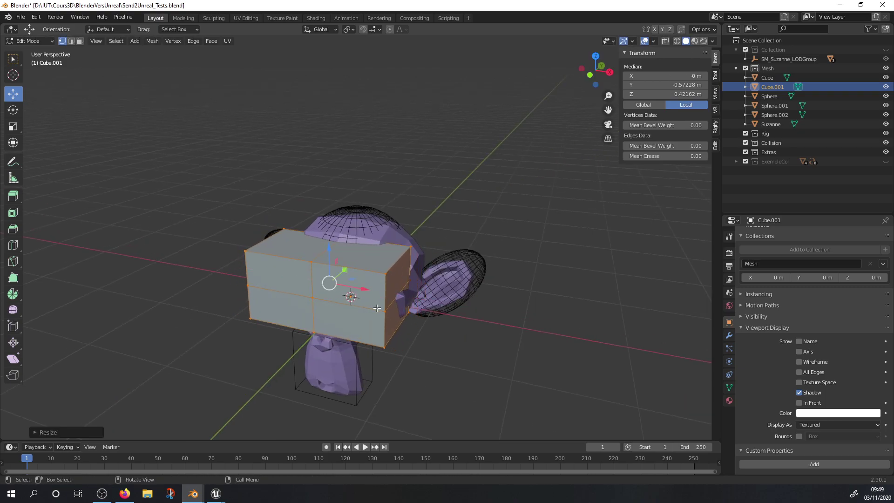
Step: Lower the top middle edge of the face cube between the brows and adjust its outer top edges
click(312, 262)
shift+click(344, 242)
drag(328, 215, 312, 245)
click(245, 251)
shift+click(284, 230)
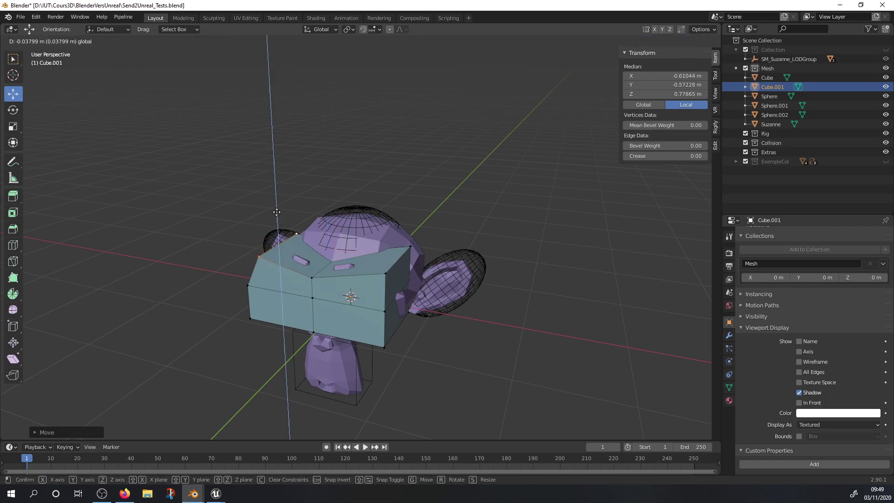
click(385, 274)
shift+click(410, 246)
drag(400, 227, 400, 230)
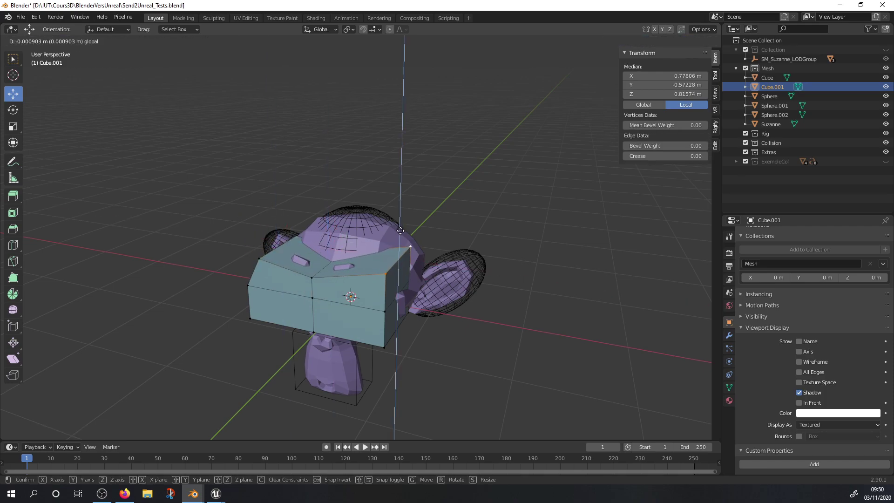
drag(428, 265, 410, 261)
drag(381, 225, 382, 226)
Step: Reposition the face cube's side and upper edges to follow the head, with overall size about 1.68 × 0.79 × 0.74 m
key(2)
click(397, 295)
middle_drag(414, 289, 502, 278)
click(494, 245)
click(499, 276)
drag(519, 239, 514, 269)
middle_drag(503, 279, 327, 296)
click(331, 294)
drag(285, 277, 294, 273)
shift+click(279, 228)
drag(285, 215, 295, 210)
key(Tab)
Step: Set the face collision shape's viewport display to Wire
middle_drag(316, 261, 400, 270)
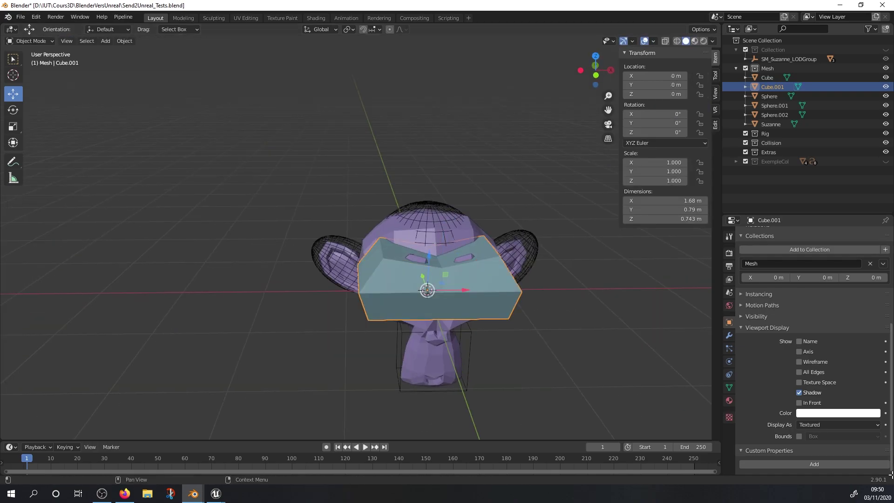
click(831, 424)
click(826, 401)
Step: Rename the Suzanne mesh as SuzanneCol
middle_drag(562, 342, 512, 331)
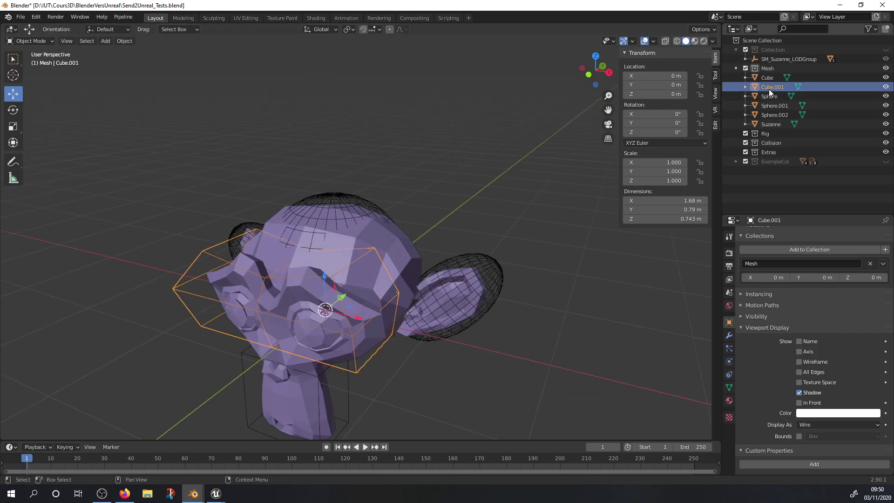
click(775, 124)
double_click(773, 125)
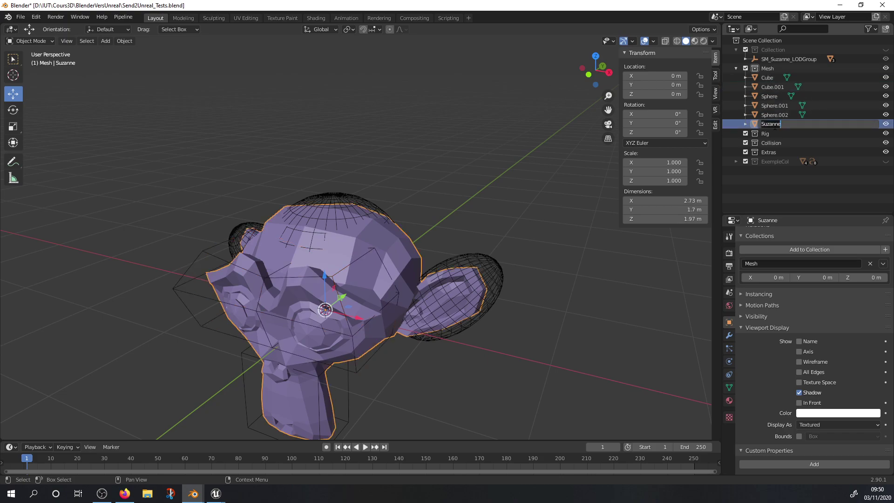
text(SuzanneCol)
key(Return)
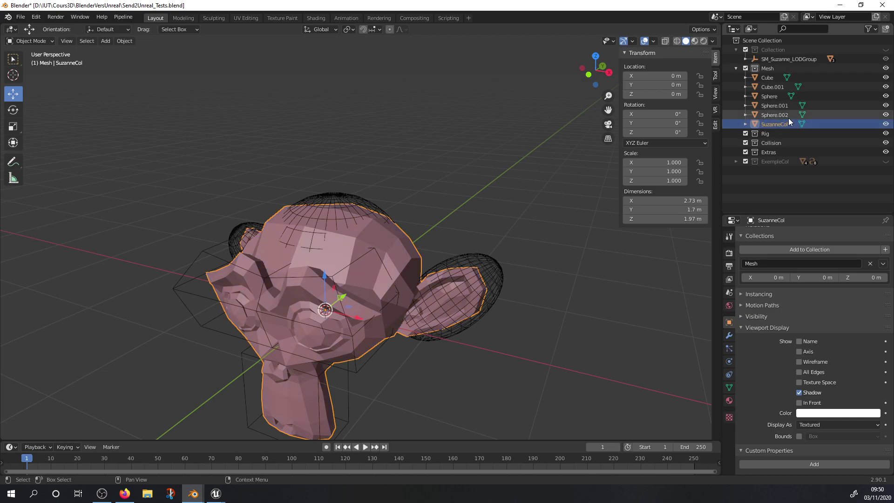
Step: Rename the box collision shape around the muzzle as UBX_SuzanneCol_01
click(783, 116)
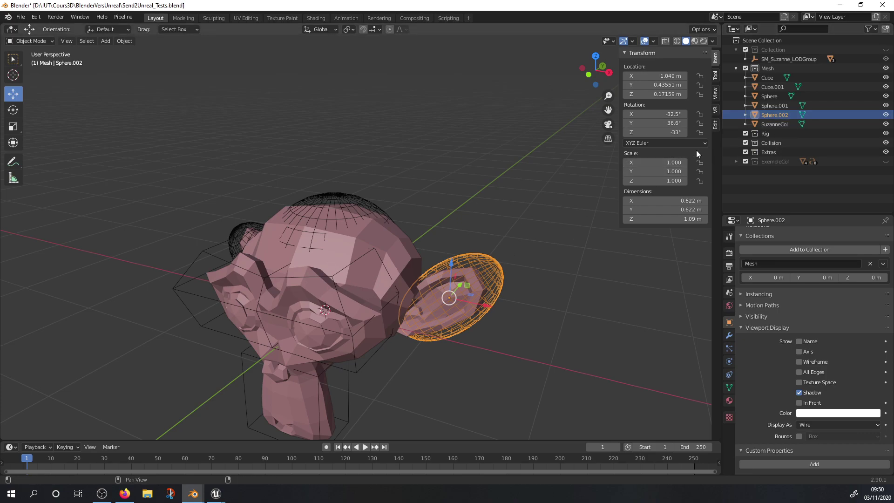
click(769, 78)
double_click(769, 77)
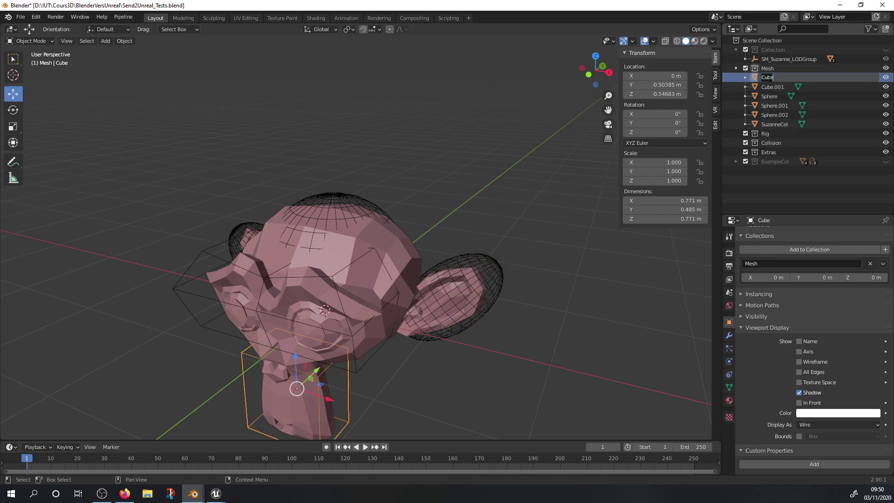
text(UBX_SuzanneCol)
drag(770, 77, 772, 78)
key(ctrl+c)
click(830, 76)
text(_01)
key(Return)
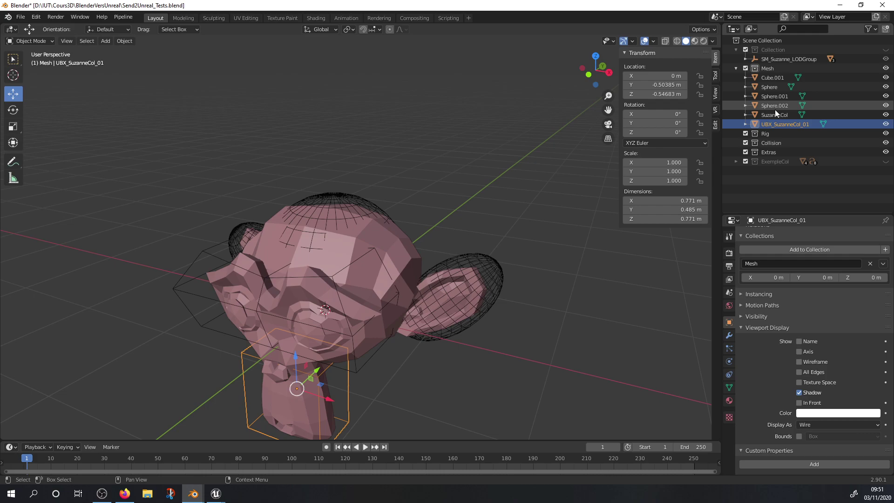
Step: Rename the convex collision shape around the eyes as UCX_SuzanneCol_01
click(332, 274)
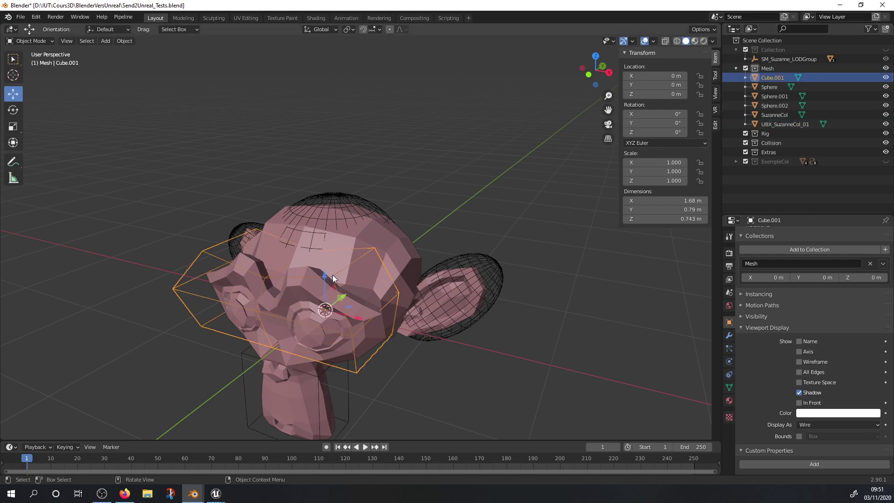
key(F2)
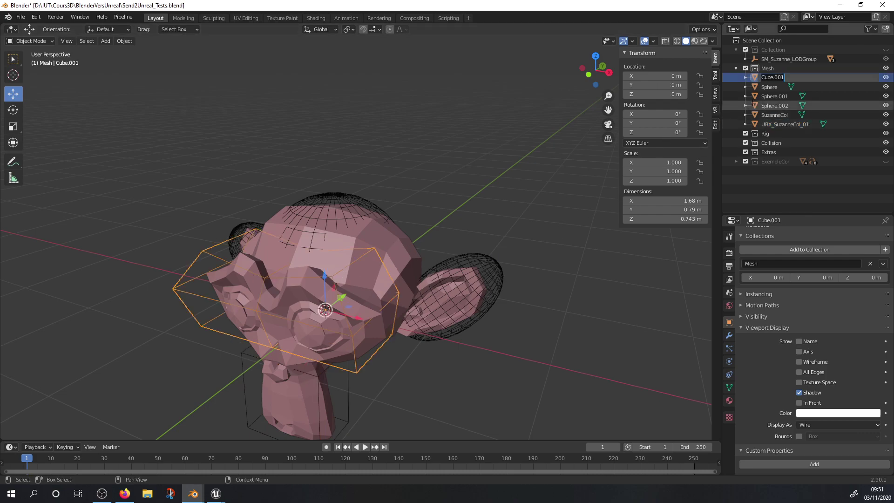
text(UCX_SuzanneCol_01)
key(Return)
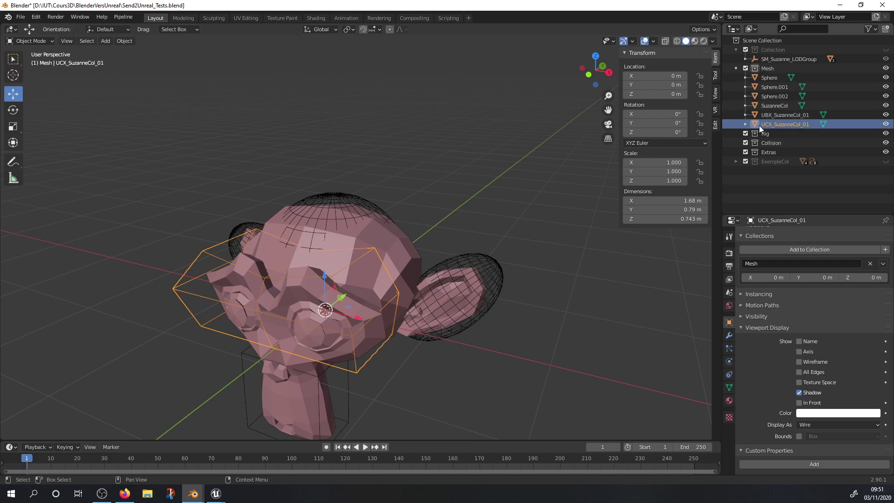
Step: Rename the sphere collision shape around the top of the head as USP_SuzanneCol_01
click(769, 78)
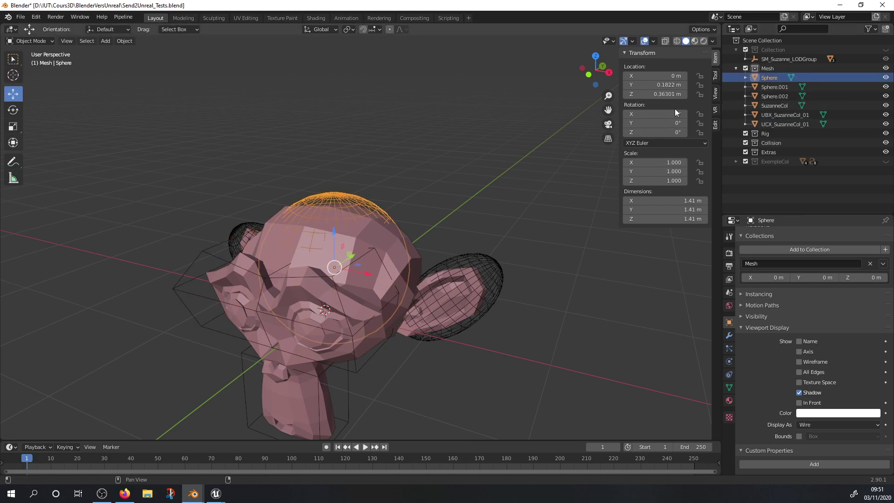
double_click(774, 79)
text(USP)
text(_SuzanneCol)
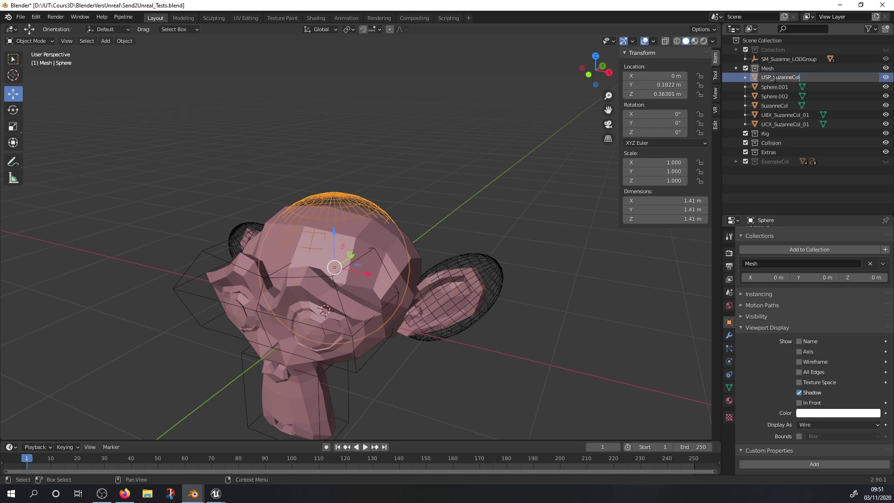
key(Return)
Step: Open the name of the ear collision shape Sphere.001 for editing
click(774, 78)
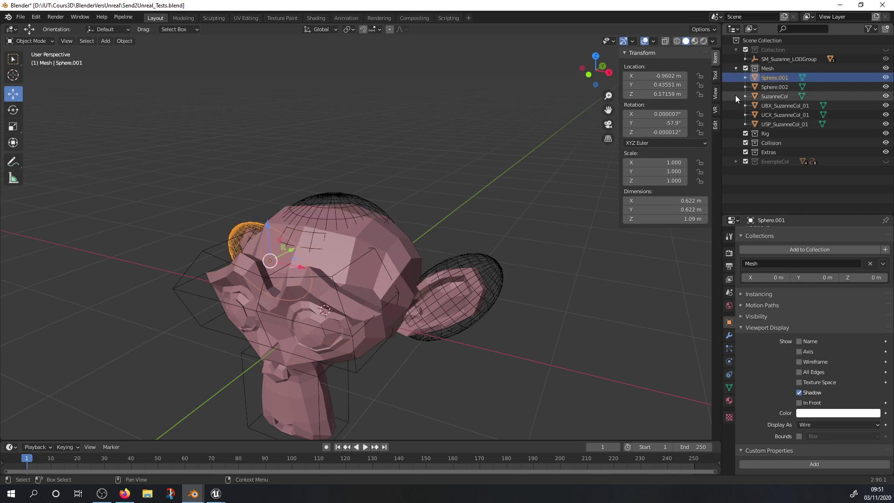
key(F2)
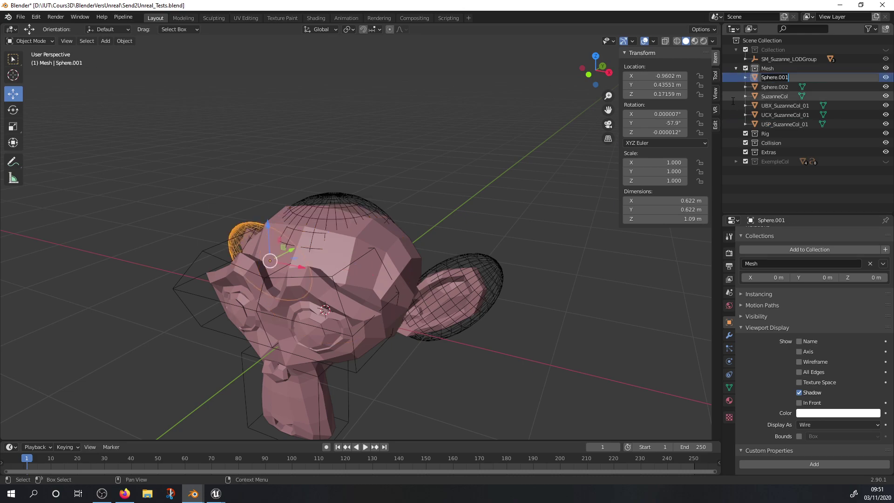
Step: Rename the two ear collision spheres as UCP_SuzanneCol_01 and UCP_SuzanneCol_02
text(UCP_SuzanneCol_01)
key(Return)
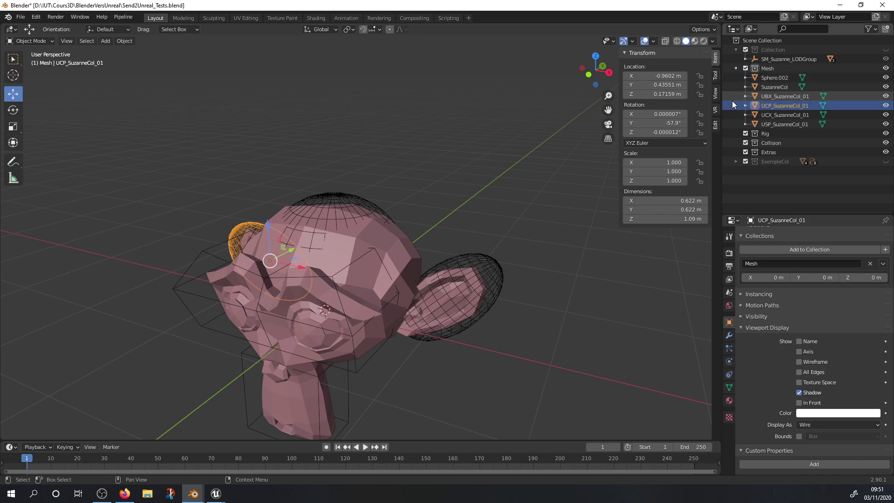
click(469, 260)
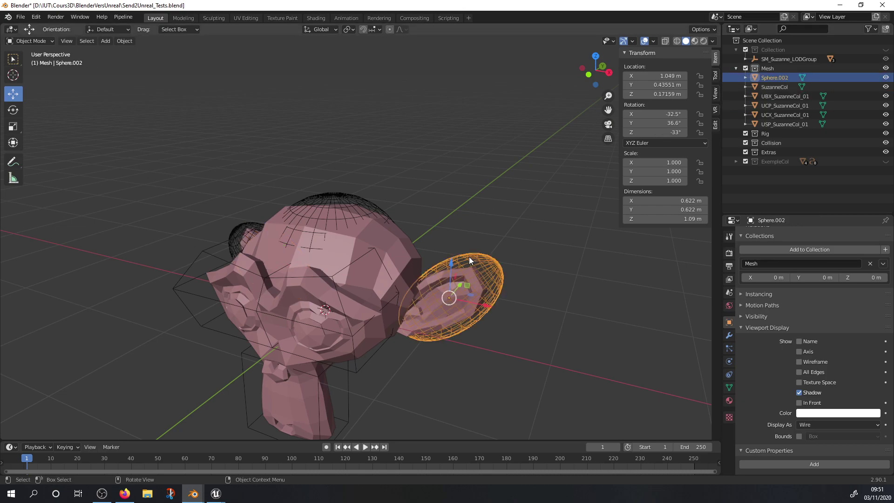
key(F2)
text(U)
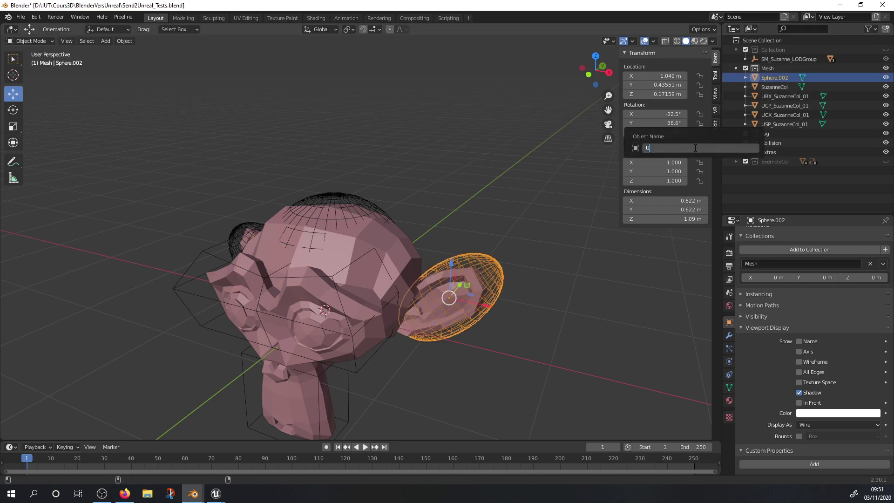
text(CPO)
key(BackSpace)
text(_)
key(ctrl+v)
text(_02)
key(Return)
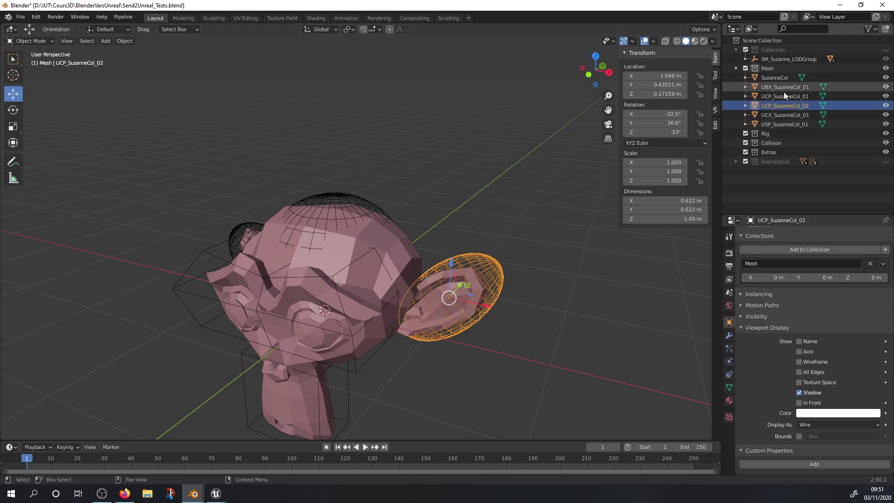
Step: Move the five UBX, UCP, UCX and USP collision objects from the Mesh collection into the Collision collection
middle_drag(369, 192, 398, 176)
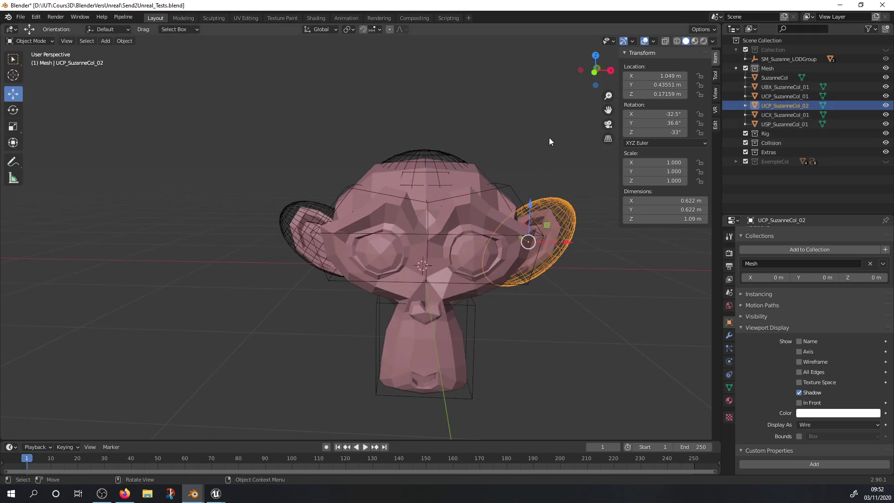
click(780, 87)
shift+click(783, 124)
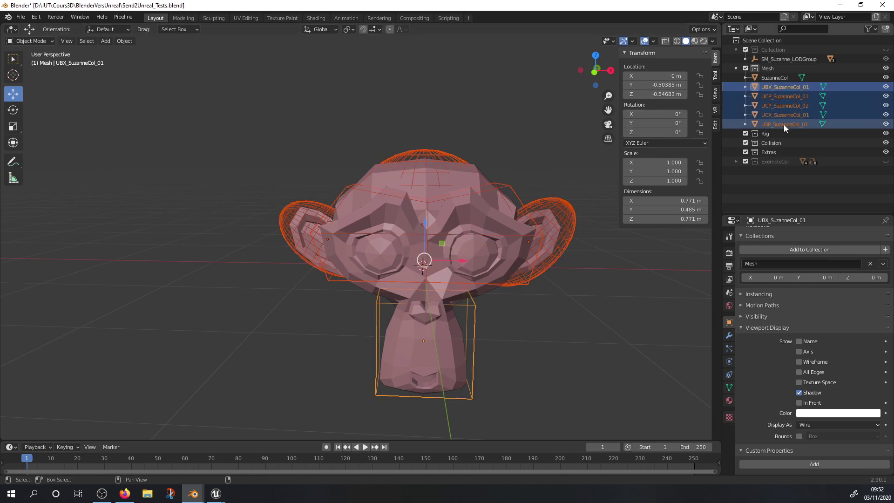
middle_drag(582, 200, 485, 255)
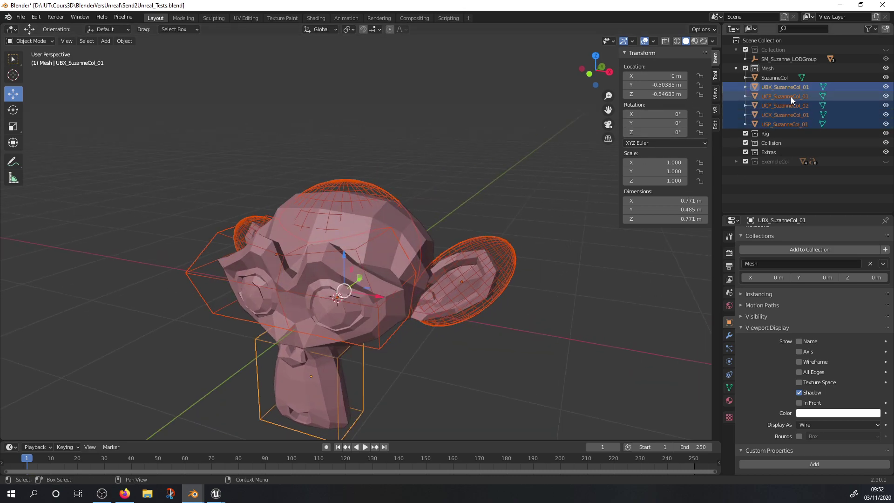
drag(787, 88, 777, 143)
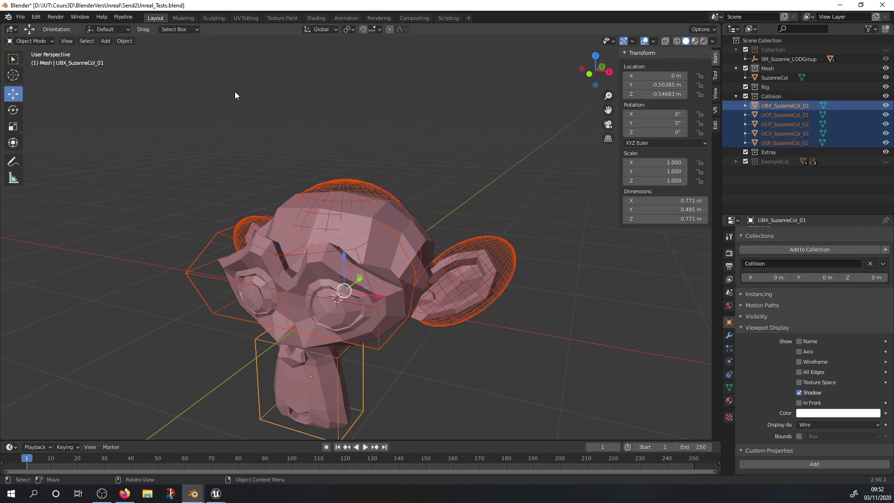
shift+middle_drag(386, 293, 405, 285)
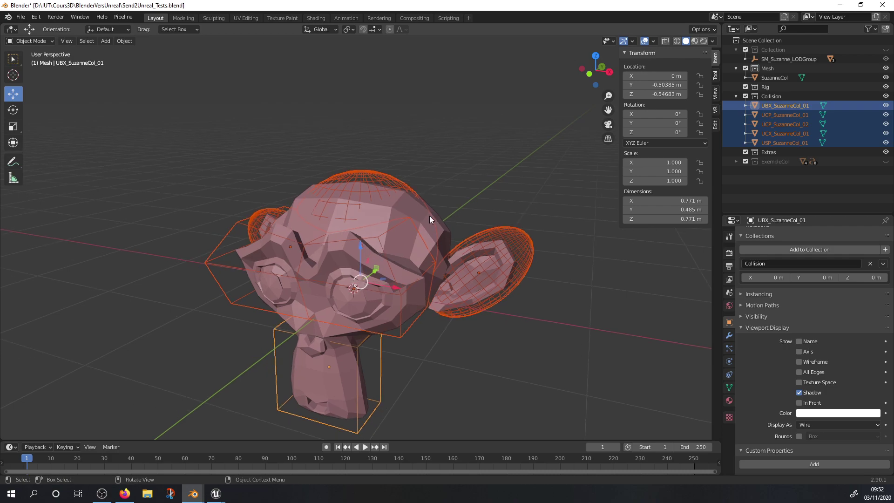
Step: Place the Blender window side by side with Unreal Editor and call up the Send to Unreal export
key(super+Left)
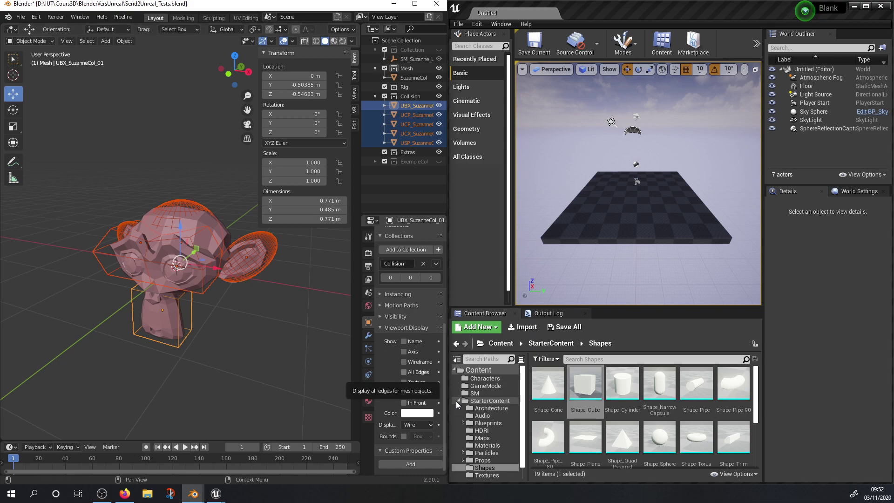
click(124, 17)
mouse_move(134, 37)
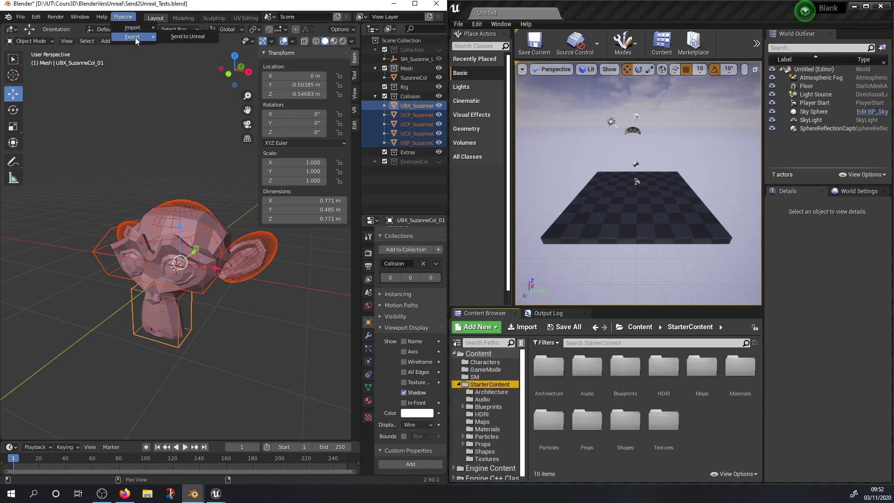
click(166, 37)
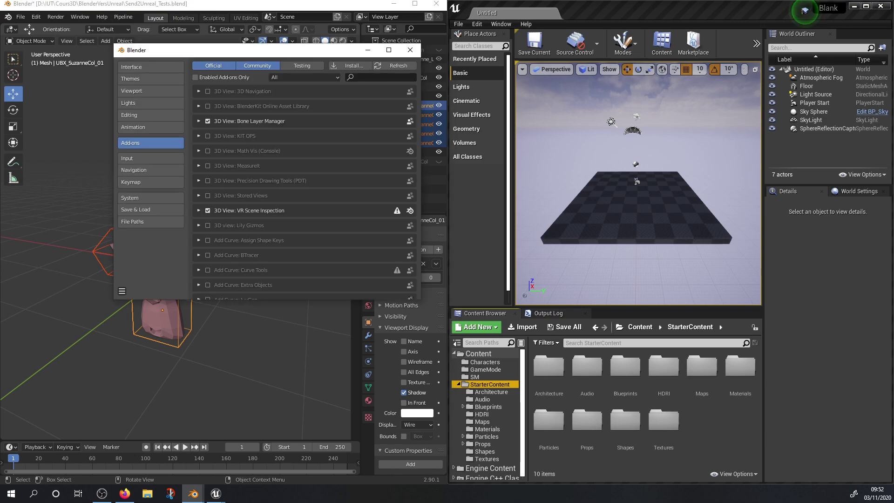
Step: Search the add-on preferences for "send", inspect the Send to Unreal add-on's entry and close the preferences
click(361, 78)
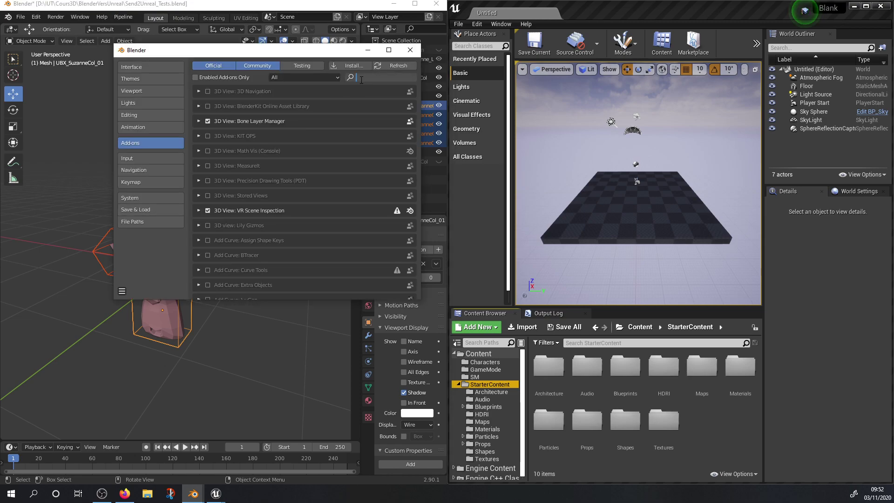
text(send)
key(Return)
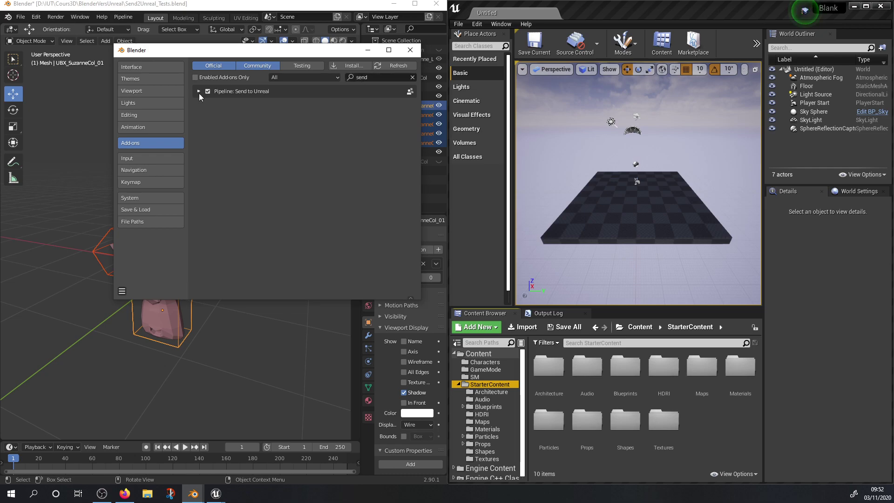
click(199, 92)
click(351, 40)
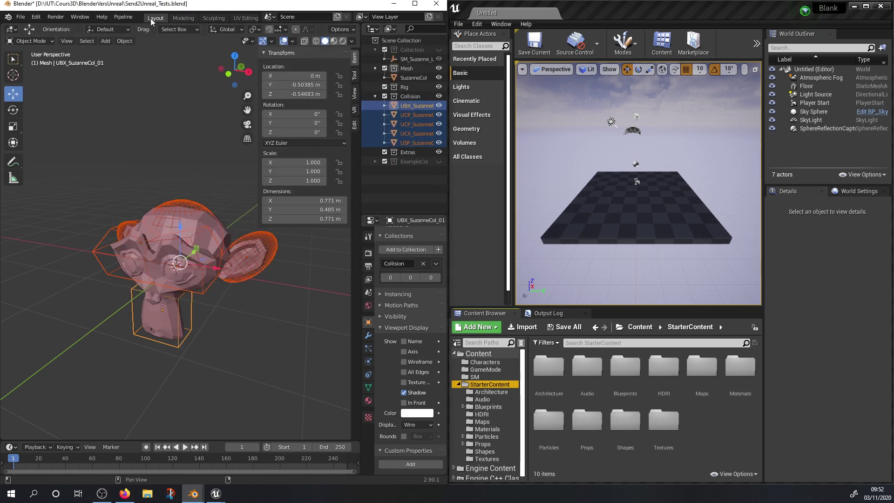
Step: Export the SuzanneCol mesh with its collision objects using Send to Unreal
click(127, 17)
mouse_move(127, 36)
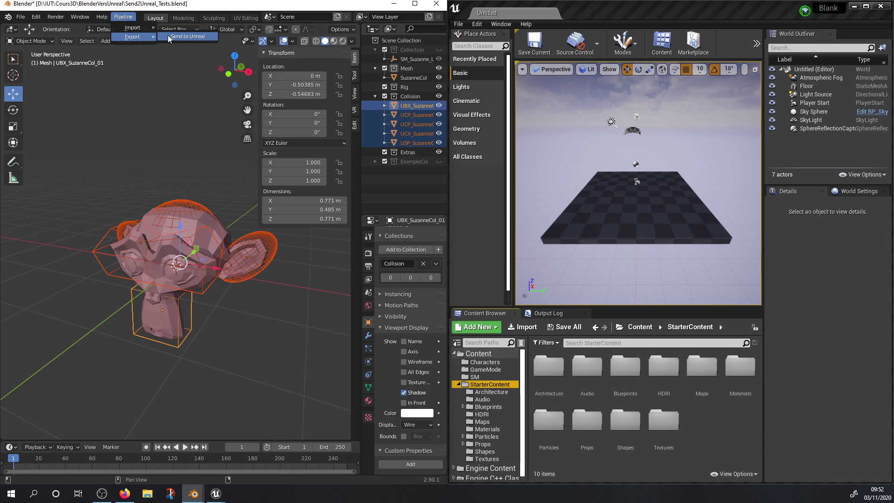
click(167, 36)
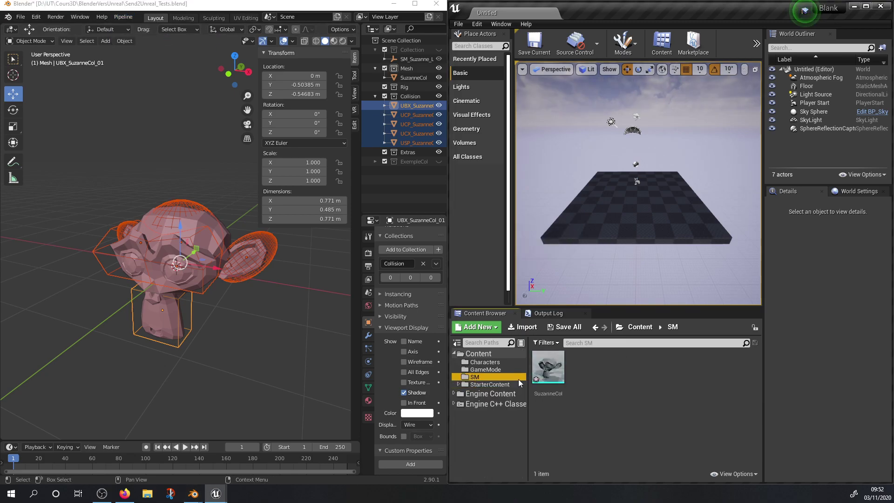
Step: In Unreal Editor, open the SuzanneCol static mesh from the SM folder and display its simple collision
double_click(545, 362)
drag(389, 193, 360, 194)
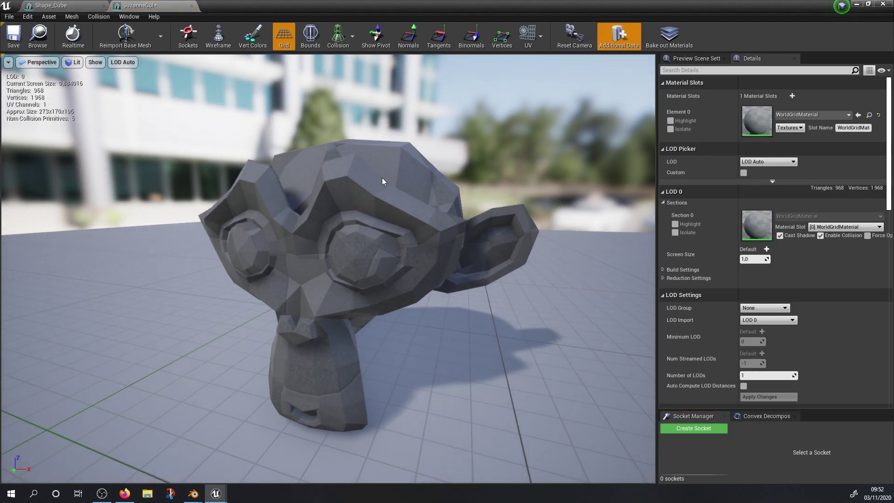
click(352, 37)
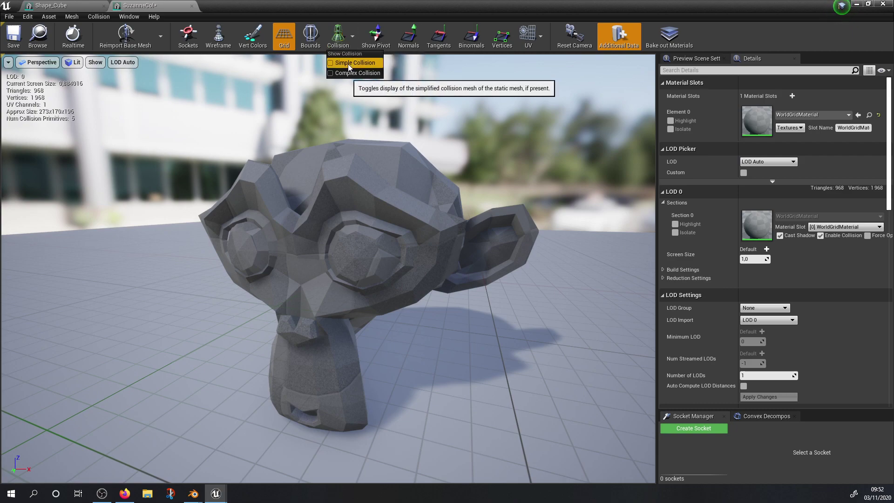
click(348, 63)
Step: Examine the imported collision shapes around Suzanne's chin, head and ears from several angles
drag(437, 235, 428, 247)
click(403, 271)
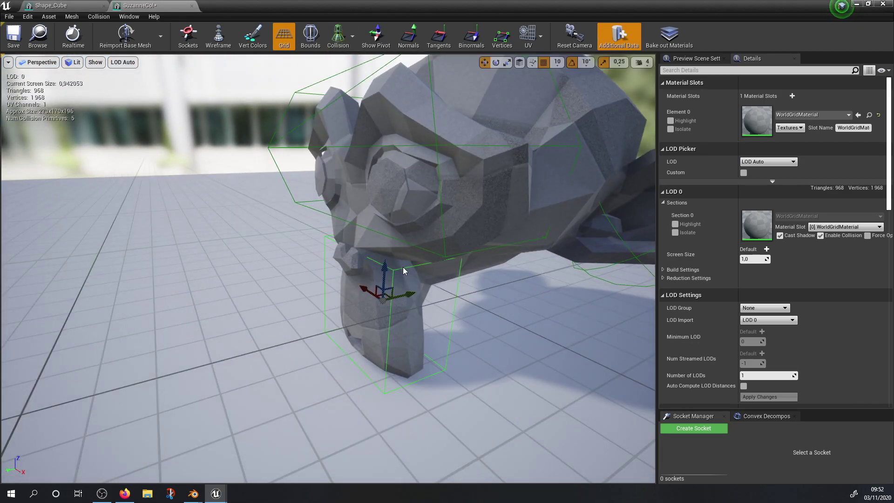
right_drag(455, 267, 408, 177)
click(549, 227)
click(535, 229)
click(409, 177)
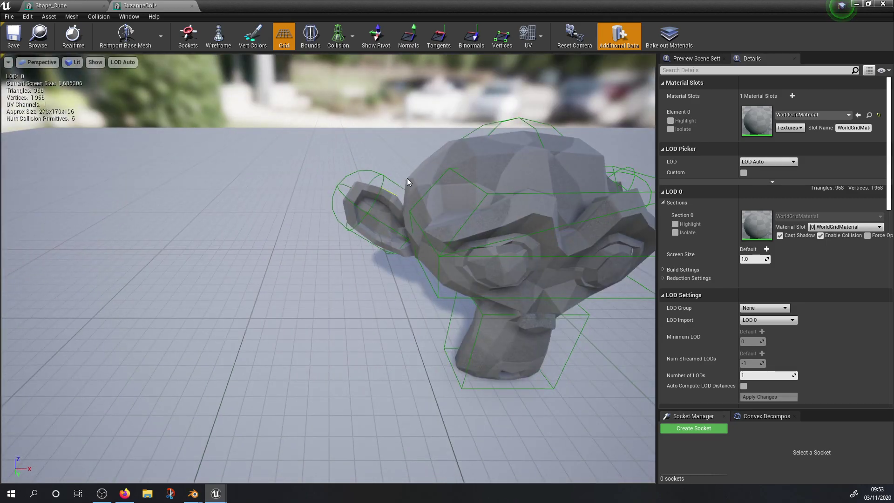
click(518, 168)
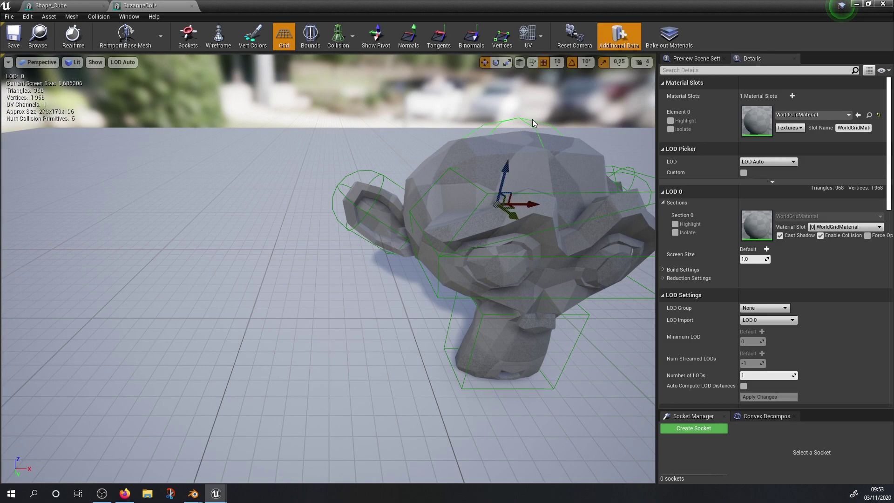
click(546, 200)
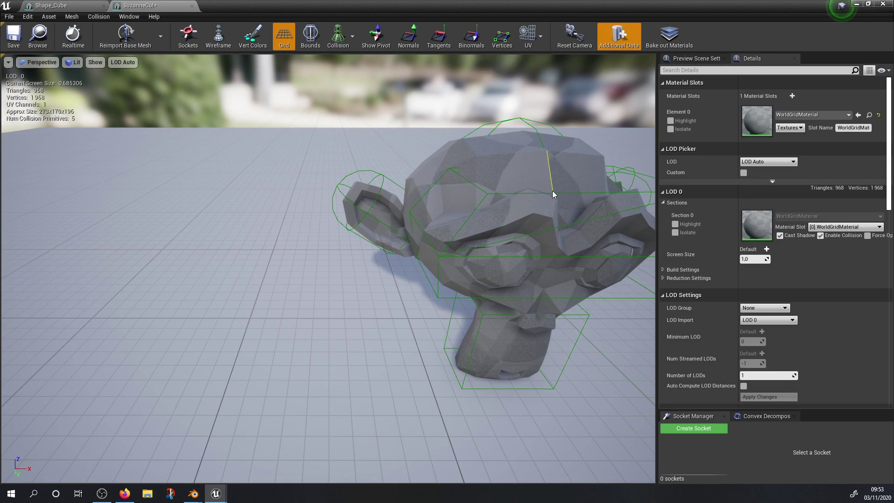
click(553, 192)
middle_drag(560, 194, 605, 207)
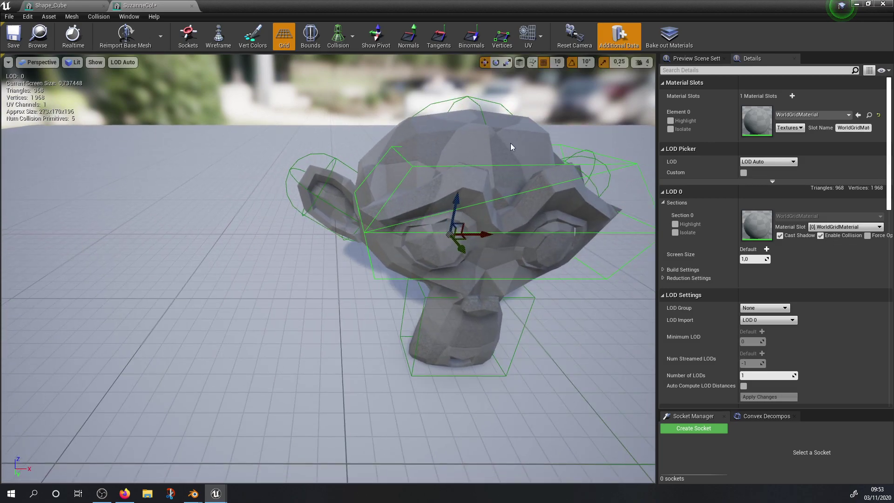
middle_drag(557, 251, 626, 245)
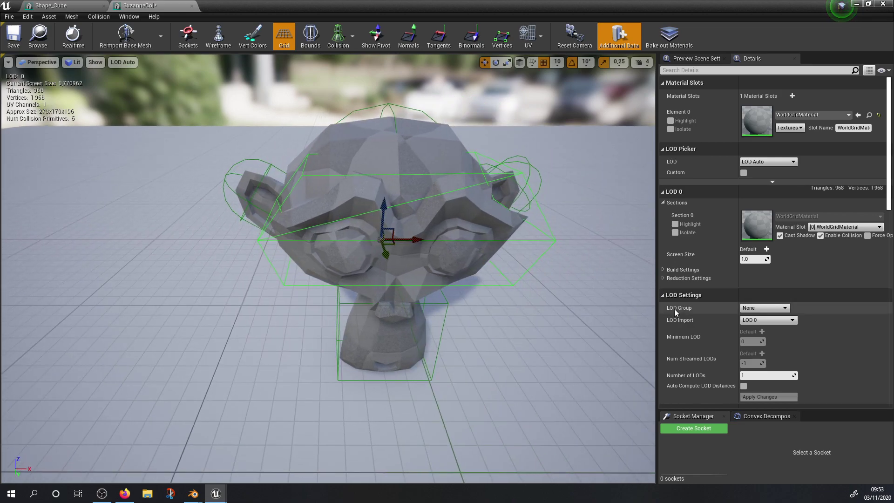
middle_drag(471, 257, 517, 255)
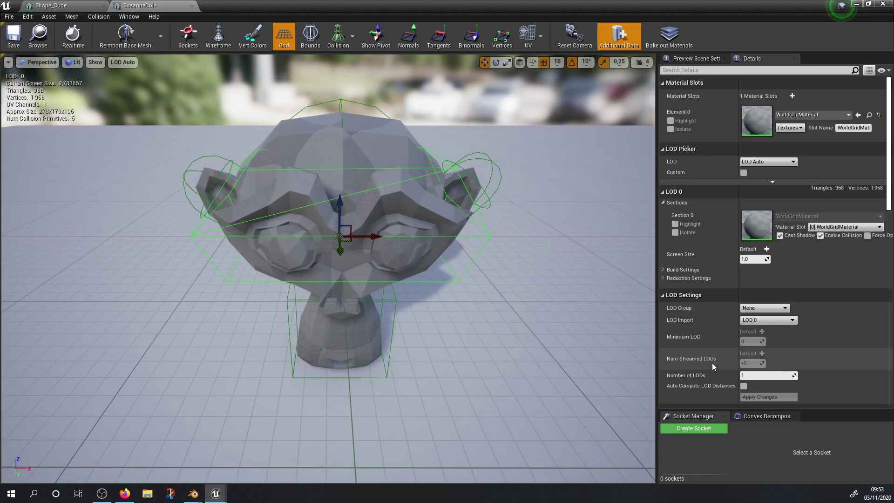
Step: Review the sphere, box, capsule and convex collision primitives listed in the mesh's details
scroll(696, 317, down, 10)
scroll(691, 328, up, 3)
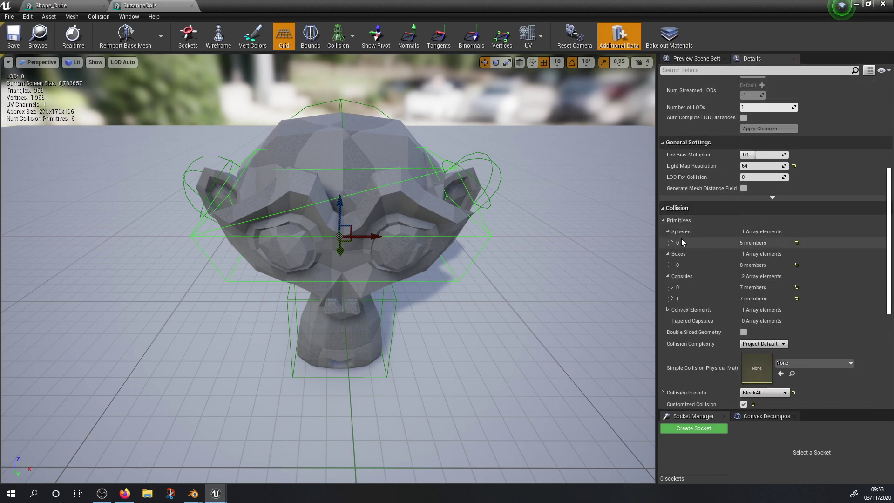
click(668, 231)
click(668, 242)
click(667, 254)
click(667, 265)
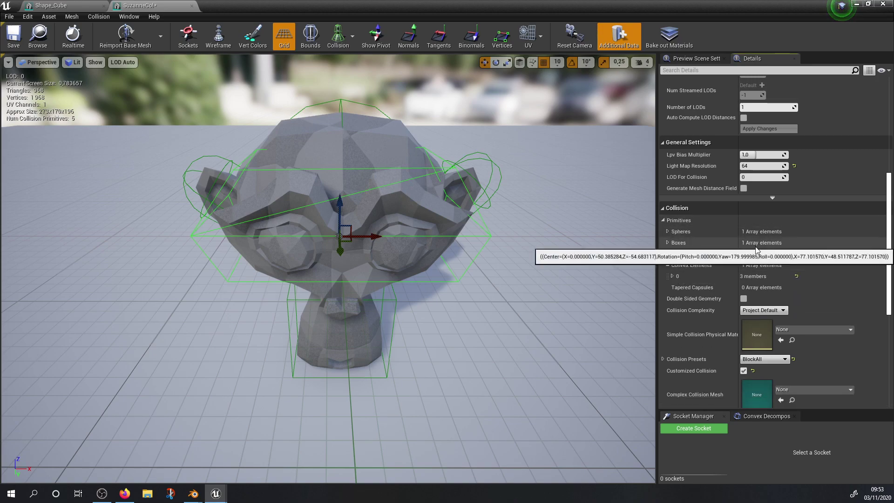
drag(403, 243, 494, 239)
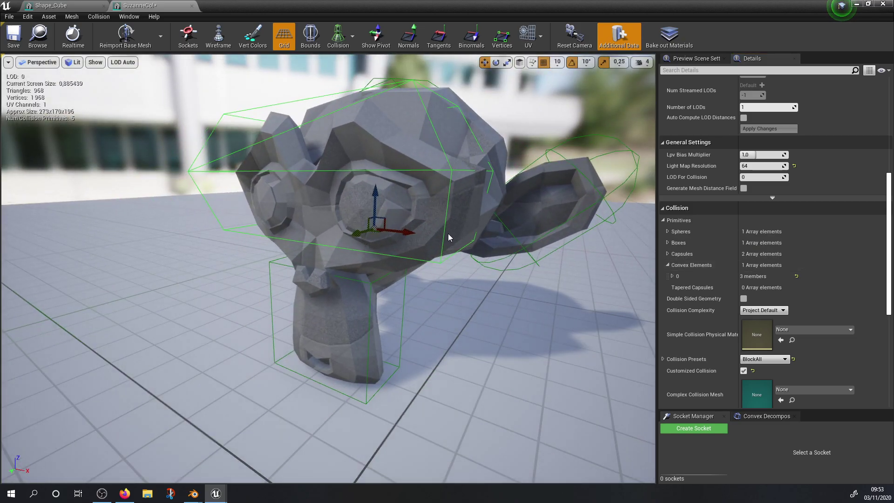
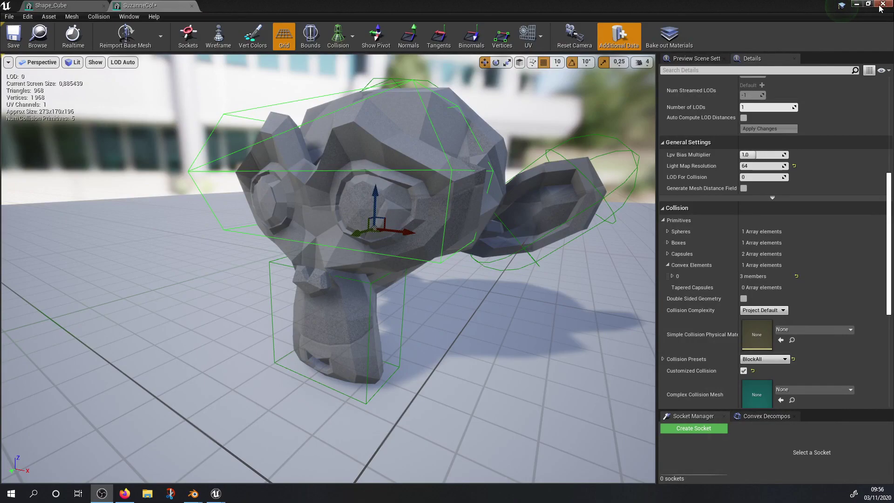
Step: Close the static mesh editor and delete the SM folder together with its SuzanneCol asset
click(881, 6)
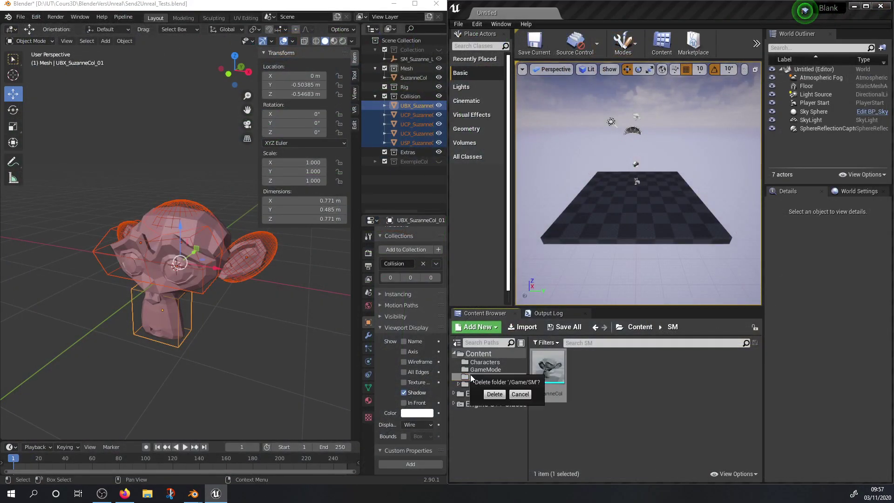
key(Delete)
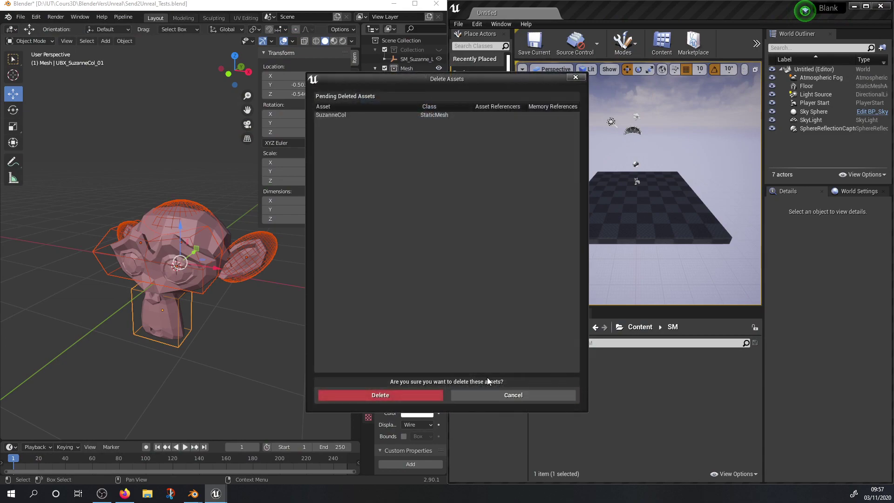
click(414, 393)
Step: Switch back to Blender in full-screen size and delete the SuzanneCol mesh from the Mesh collection
click(414, 3)
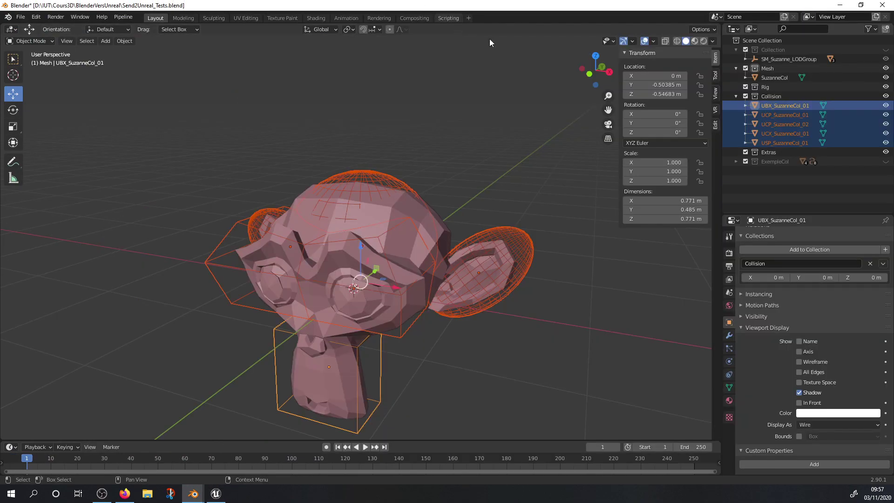
click(775, 77)
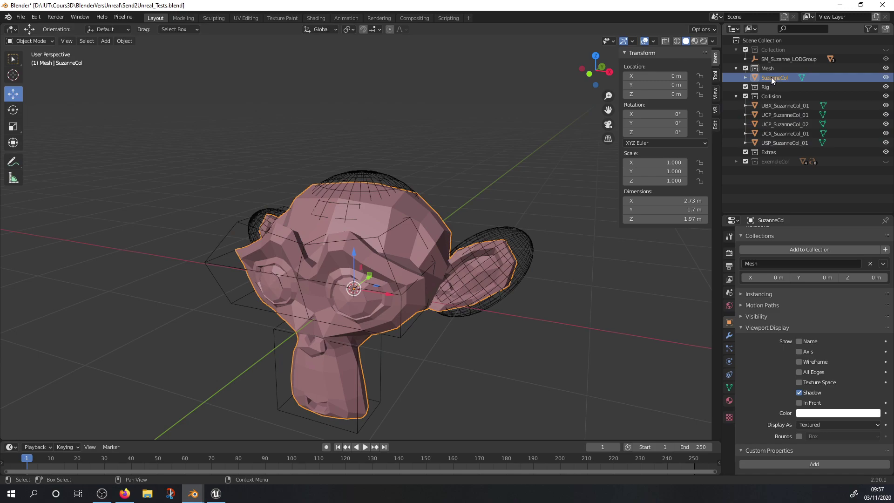
key(Delete)
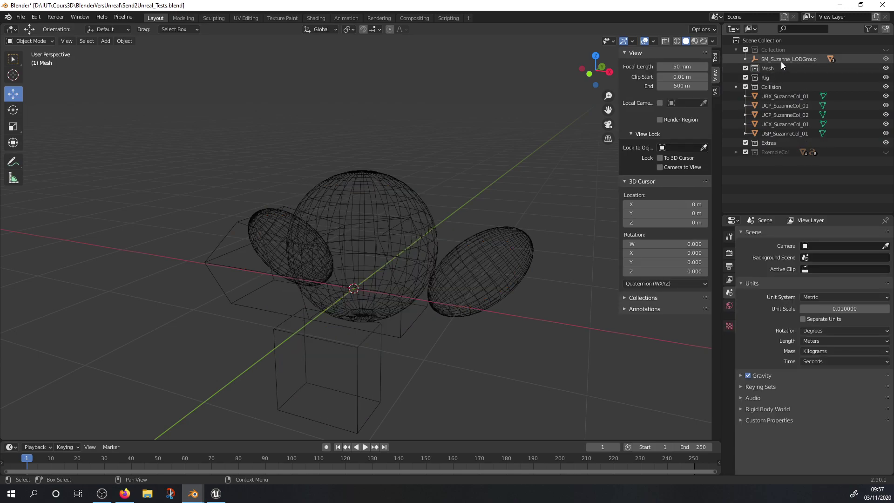
Step: Unhide the main Collection and move SM_Suzanne_LODGroup with its LOD0, LOD1 and LOD2 meshes into the Mesh collection
click(886, 50)
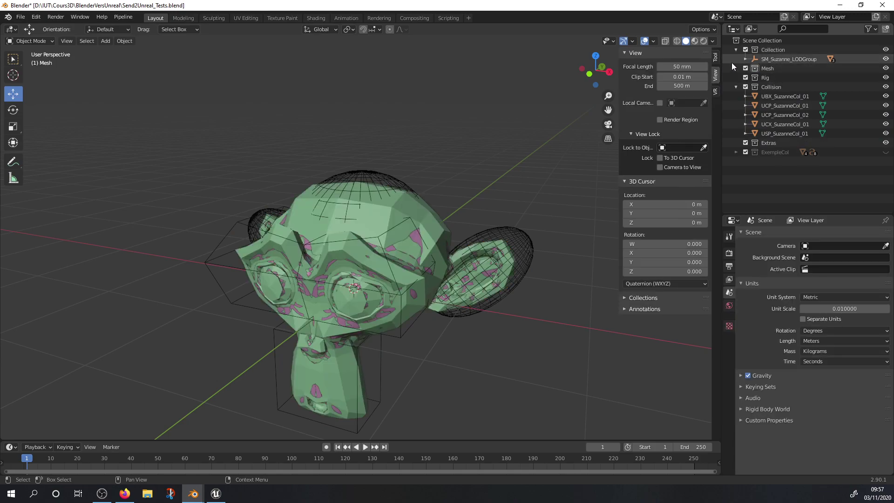
click(745, 59)
click(793, 59)
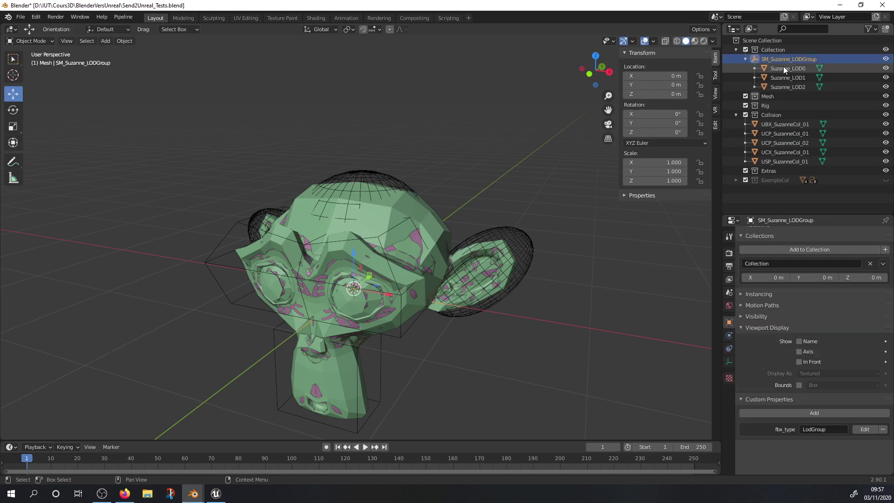
shift+click(783, 85)
drag(791, 66, 772, 97)
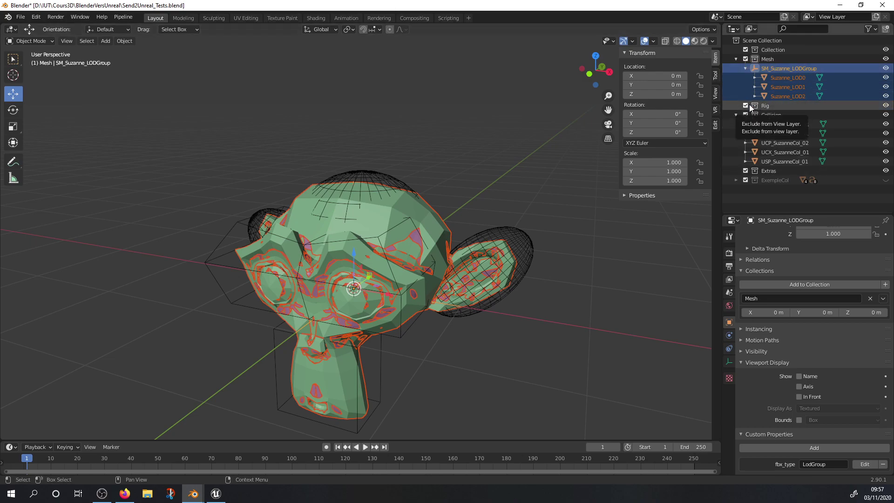
Step: Copy the name Suzanne_LOD0 from the mesh and rename the box collision shape UBX_Suzanne_LOD0_01
click(778, 124)
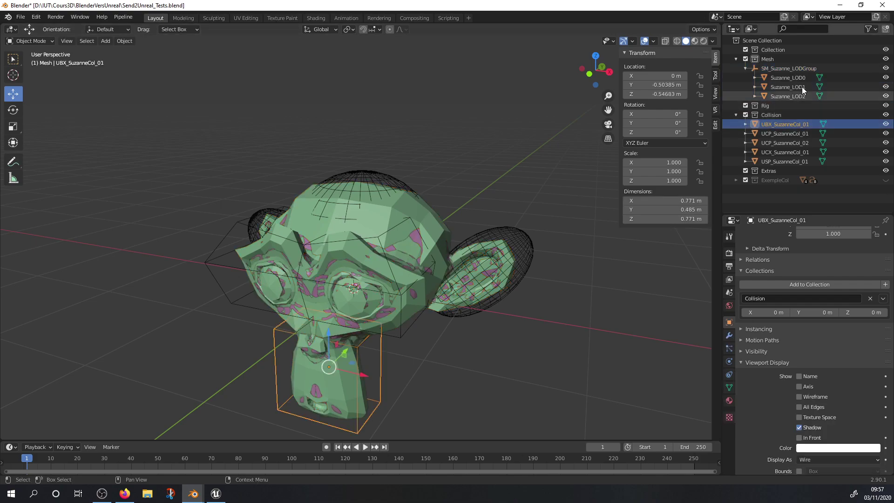
click(799, 79)
double_click(790, 79)
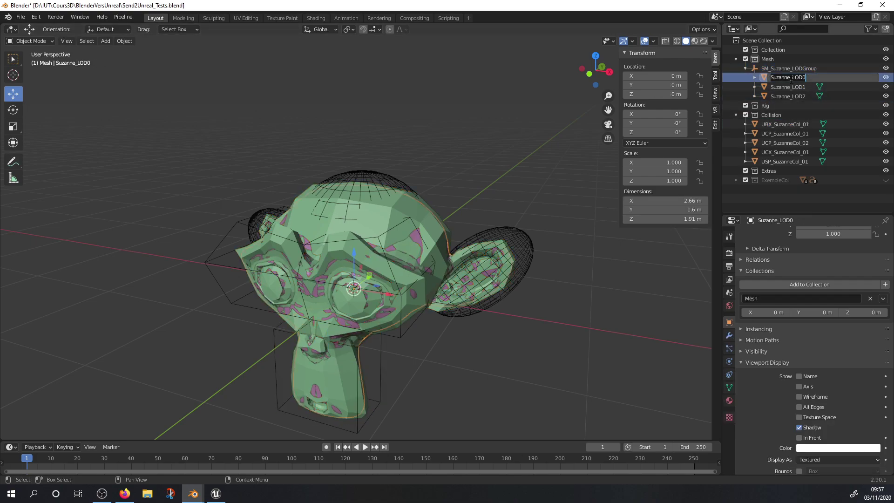
drag(807, 77, 772, 79)
key(ctrl+c)
double_click(773, 124)
click(773, 124)
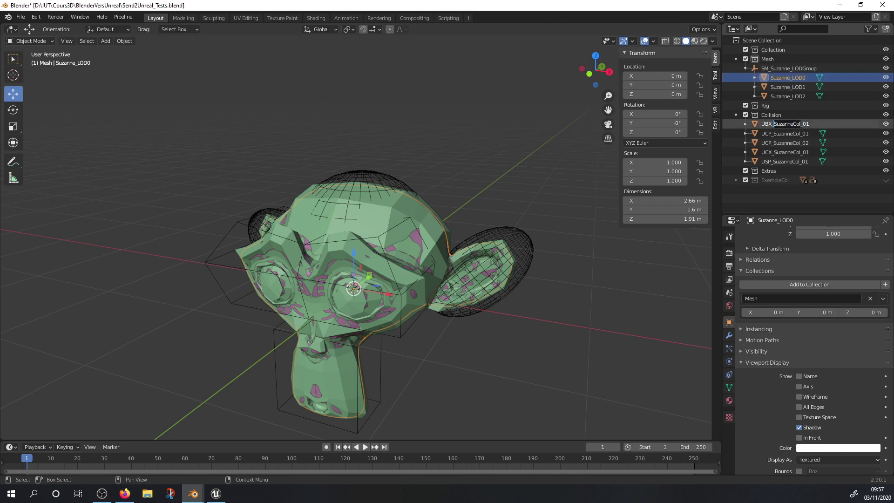
key(ctrl+v)
key(Return)
Step: Replace SuzanneCol with Suzanne_LOD0 in the names of both UCP shapes, the UCX shape and the USP shape
double_click(788, 134)
drag(799, 134, 774, 162)
key(ctrl+v)
double_click(793, 143)
key(ctrl+v)
double_click(791, 152)
click(801, 153)
double_click(787, 78)
double_click(791, 152)
key(ctrl+v)
double_click(791, 162)
key(ctrl+v)
key(Return)
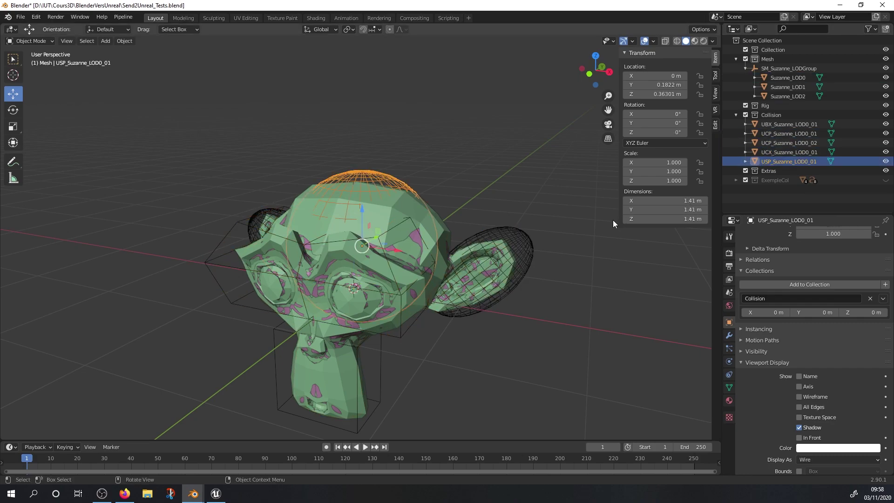
Step: Enable LODs in the Send to Unreal add-on's import preferences and close the preferences window
mouse_move(192, 485)
click(234, 452)
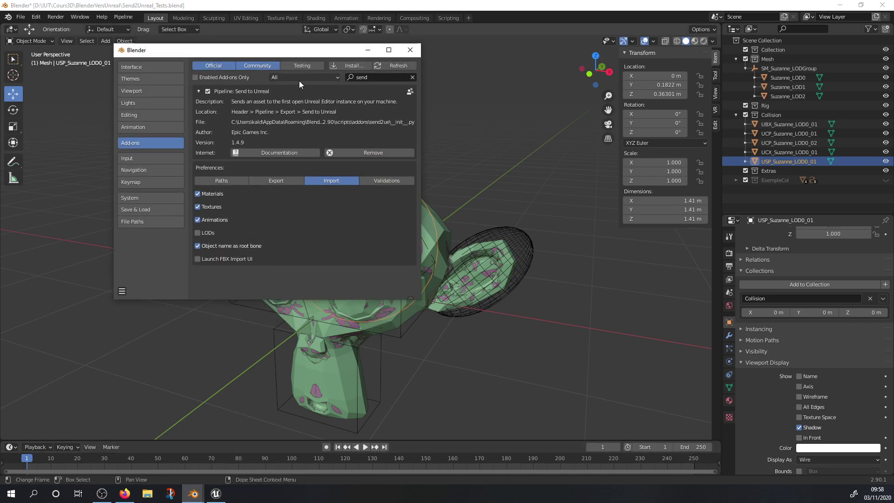
click(198, 232)
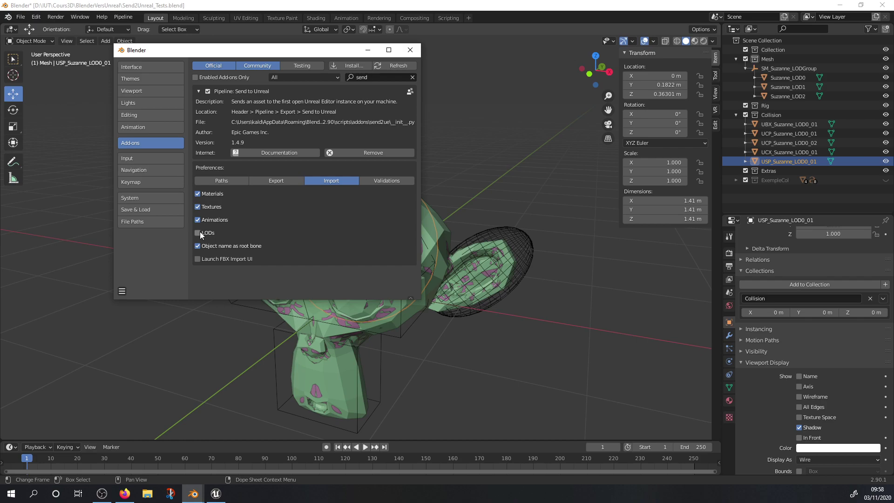
click(410, 49)
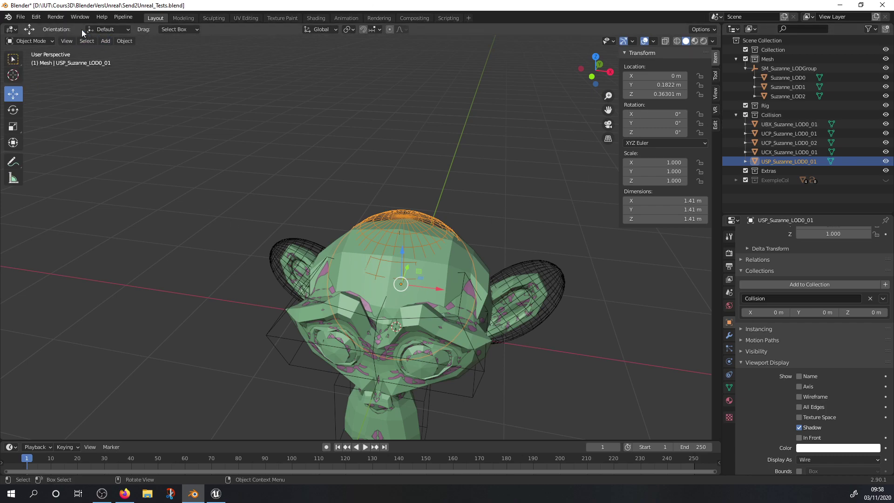
Step: Export the Suzanne LOD group with Send to Unreal and switch to the Unreal static mesh editor
click(123, 19)
mouse_move(131, 36)
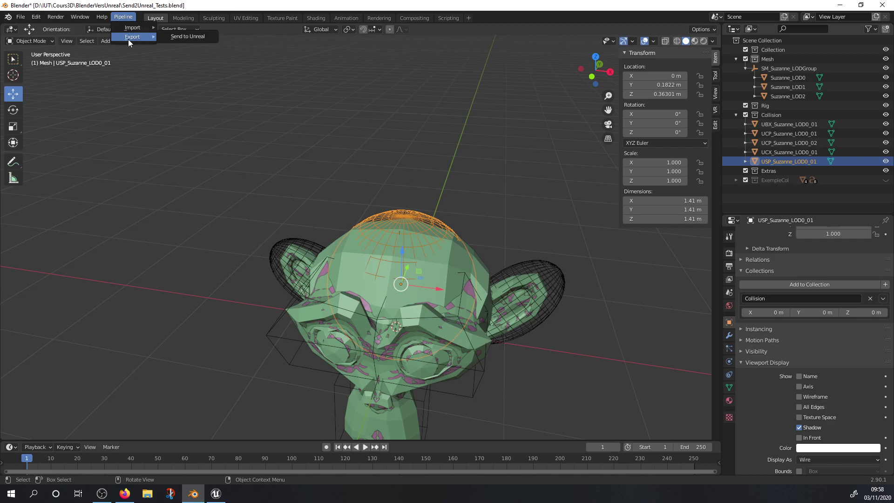
click(187, 37)
click(216, 494)
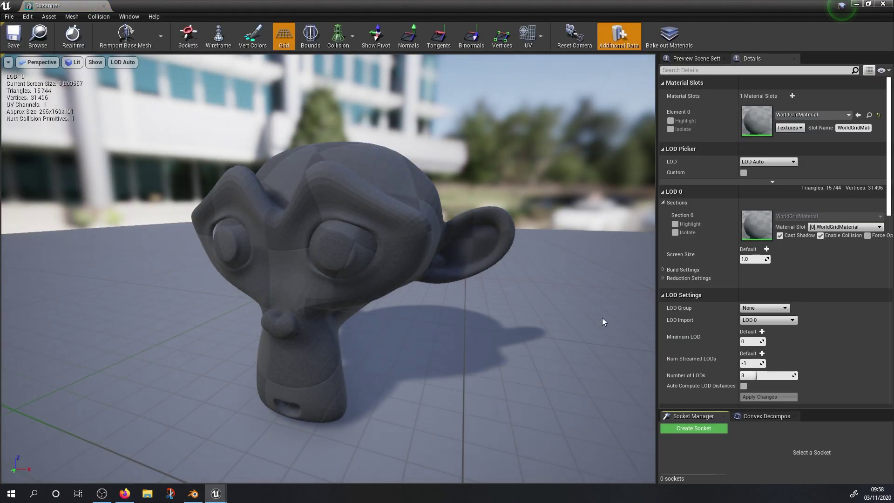
Step: Check the mesh's available LODs and display its simple collision around Suzanne
click(771, 161)
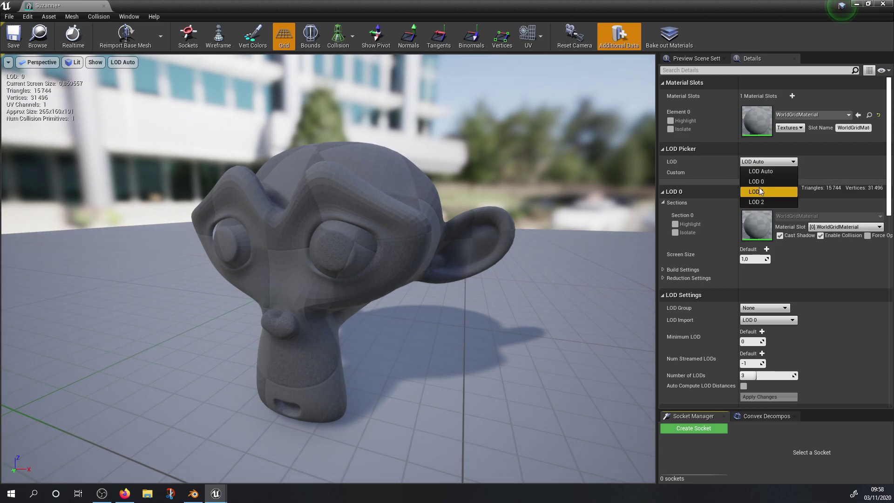
click(346, 43)
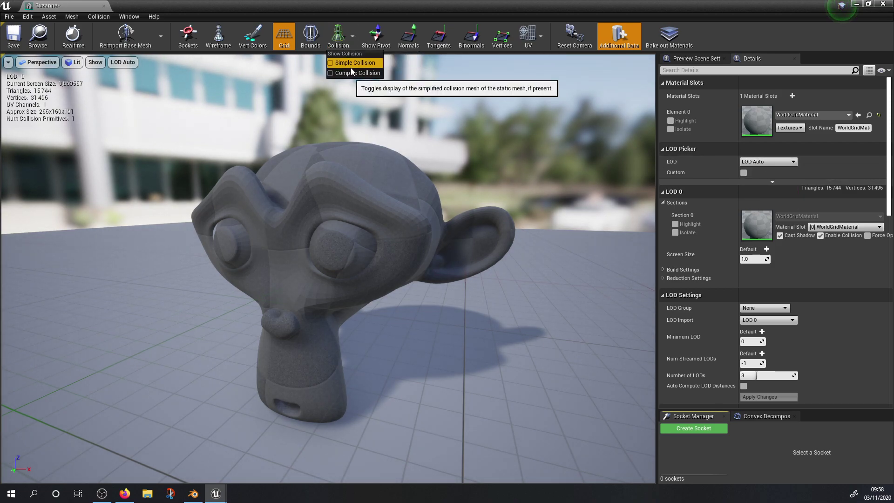
click(351, 67)
drag(390, 174, 326, 186)
middle_drag(442, 154, 498, 147)
scroll(493, 153, down, 5)
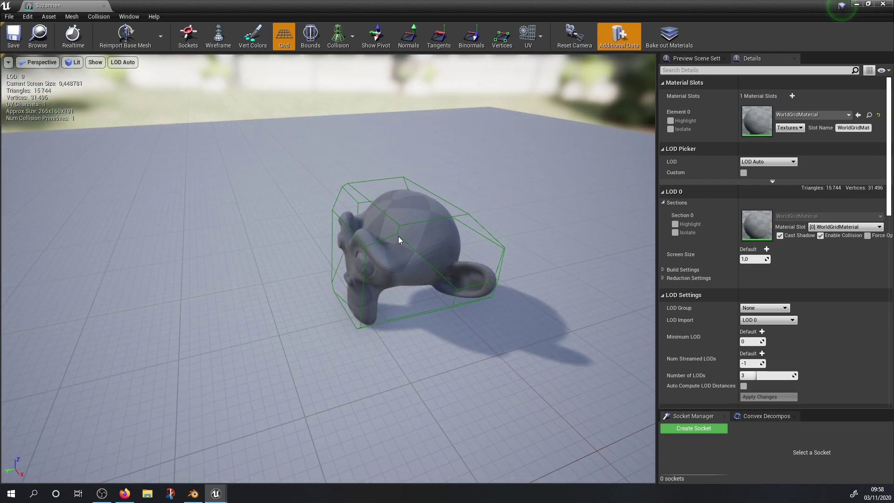
Step: Switch back to Blender and check the Send to Unreal add-on's import preferences
click(193, 493)
middle_drag(456, 267, 444, 261)
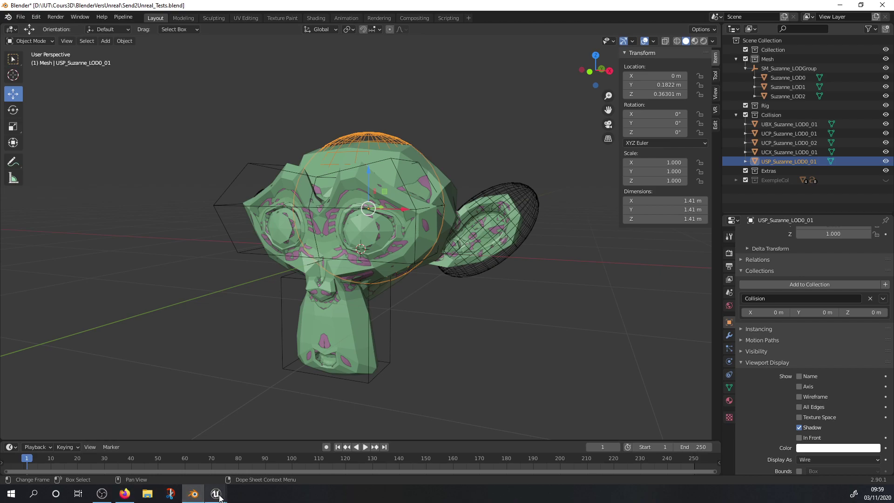
click(37, 18)
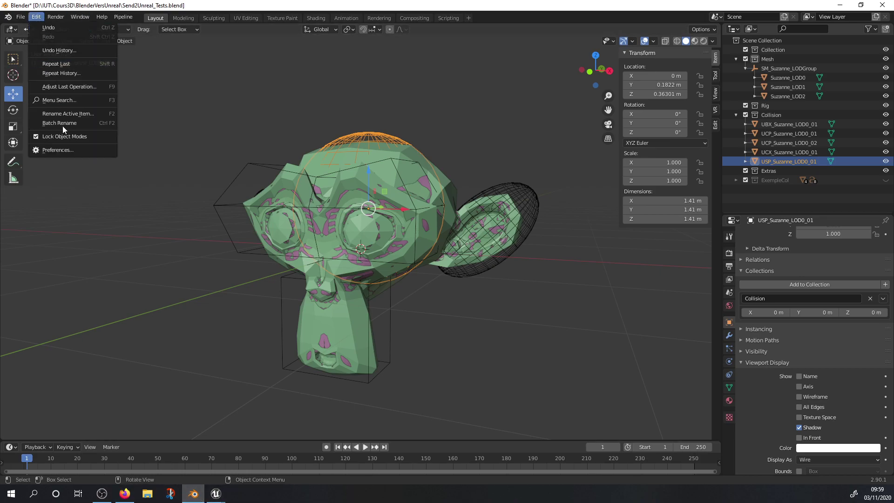
click(69, 151)
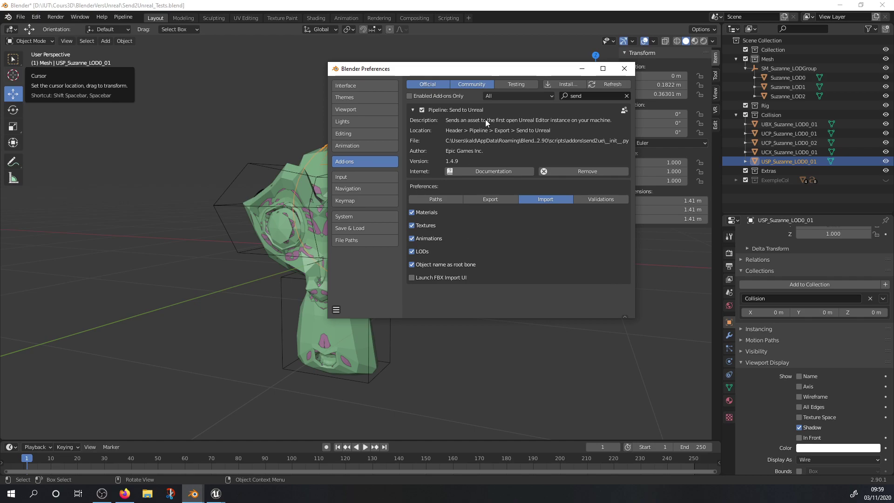
click(578, 74)
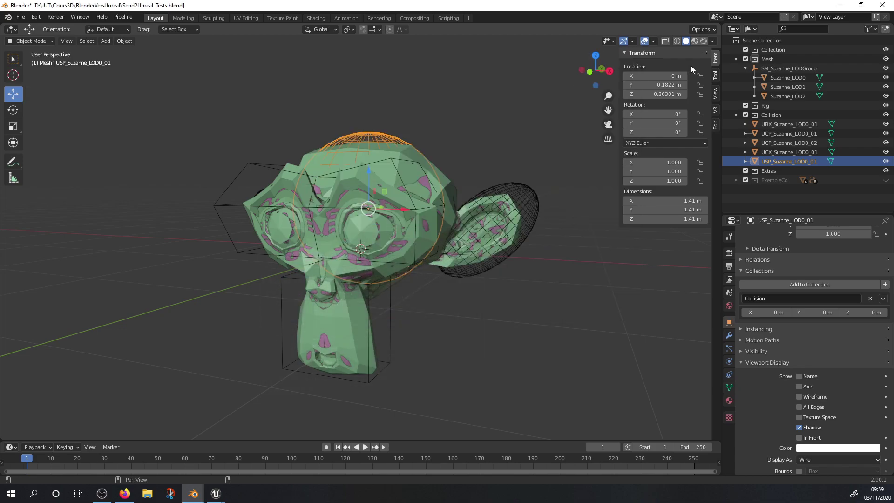
Step: Move all five Suzanne_LOD0 collision shapes from the Collision collection into the Mesh collection
click(809, 126)
click(788, 159)
click(782, 125)
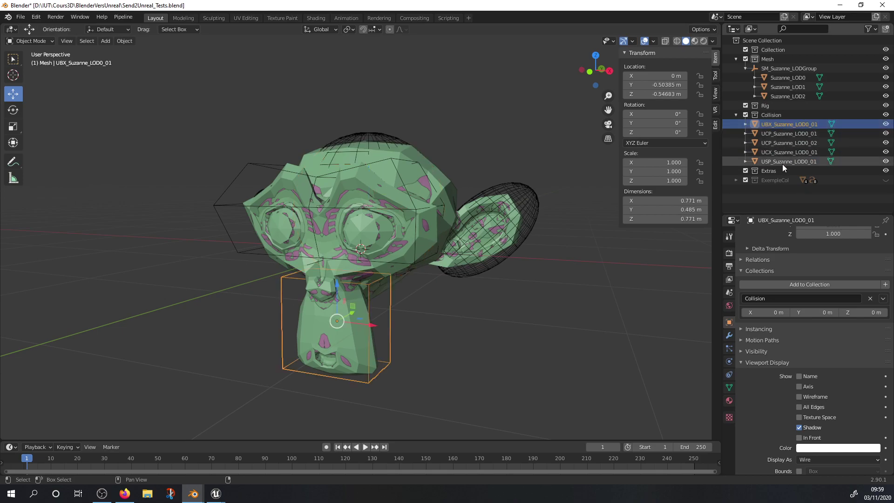
shift+click(782, 161)
drag(786, 124, 764, 61)
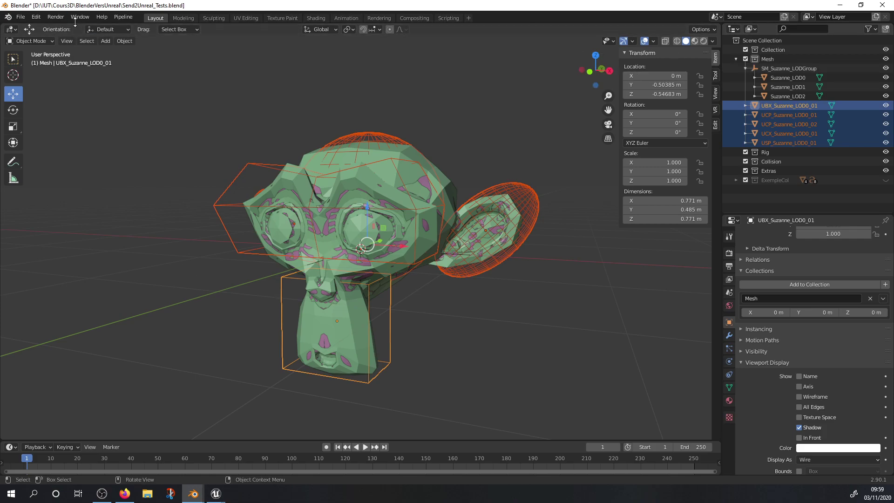
Step: Export the LOD group and collision shapes again with Send to Unreal and return to Unreal's static mesh editor
click(40, 17)
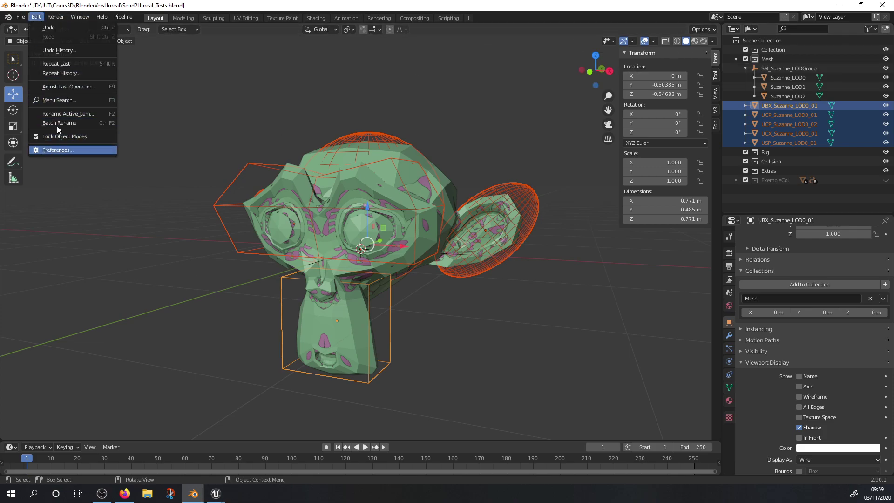
mouse_move(128, 18)
mouse_move(142, 38)
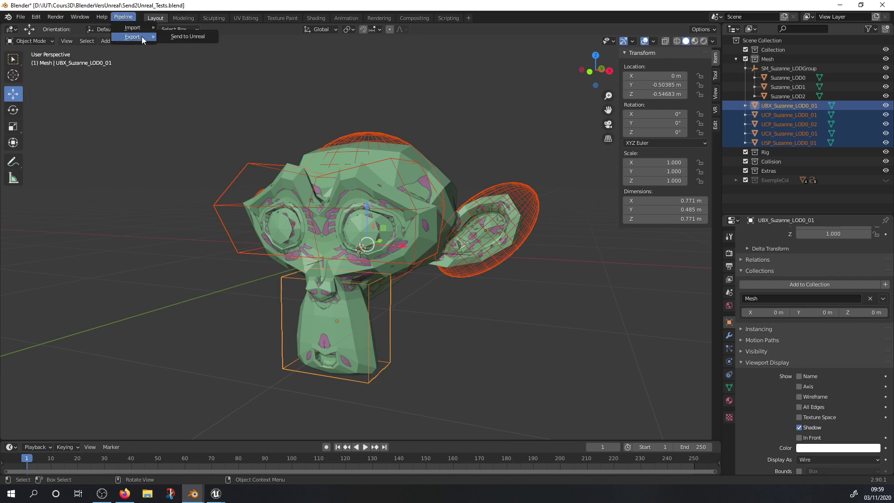
click(194, 37)
mouse_move(215, 493)
click(245, 443)
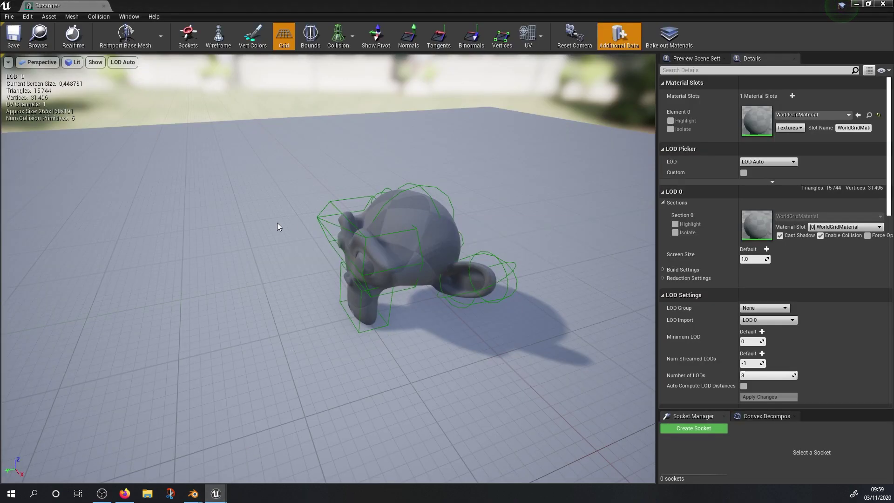
Step: Examine the updated collision shapes around Suzanne and close the FBX import message log
right_drag(481, 275, 550, 237)
click(765, 162)
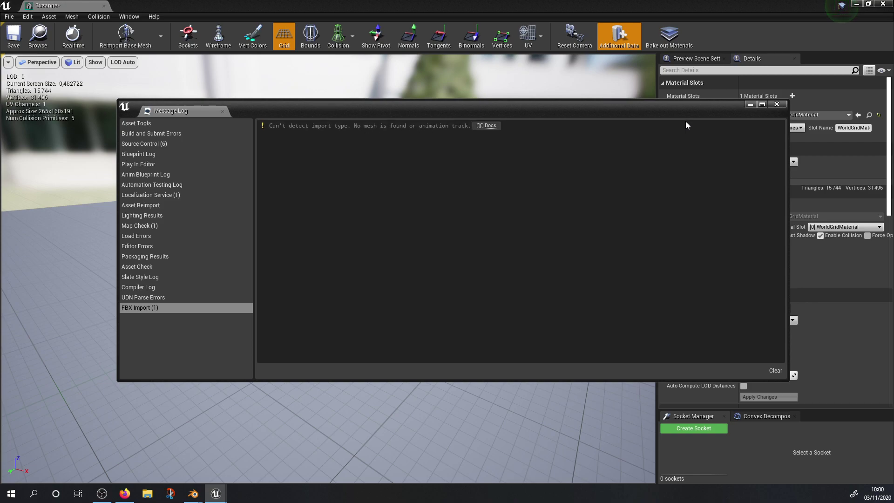
click(776, 104)
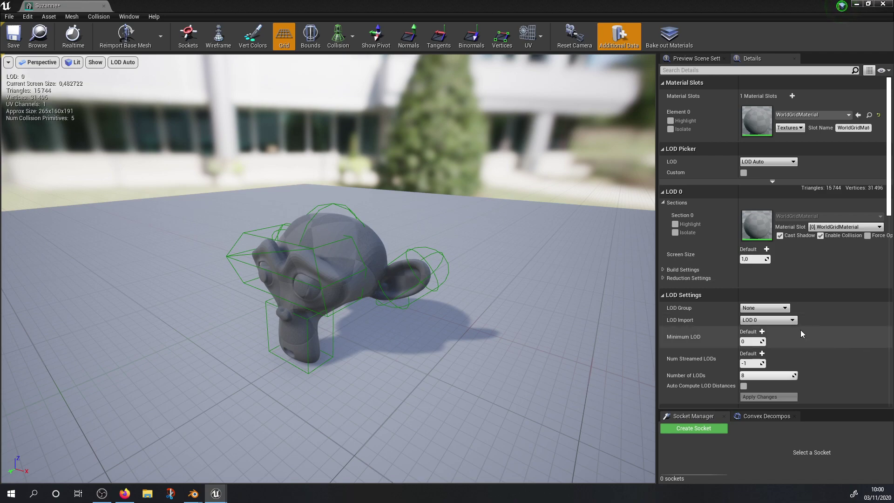
Step: Check the LOD import options, preview LOD 3 of the mesh and set the LOD picker back to LOD Auto
click(791, 320)
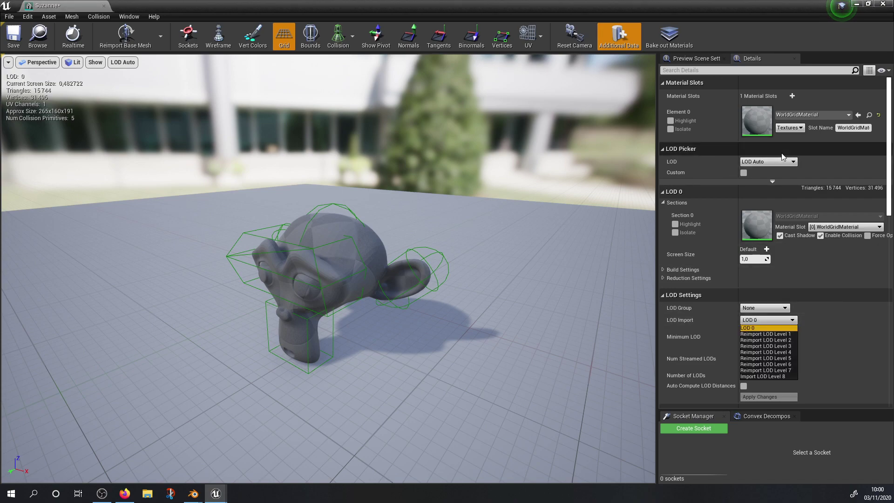
click(773, 160)
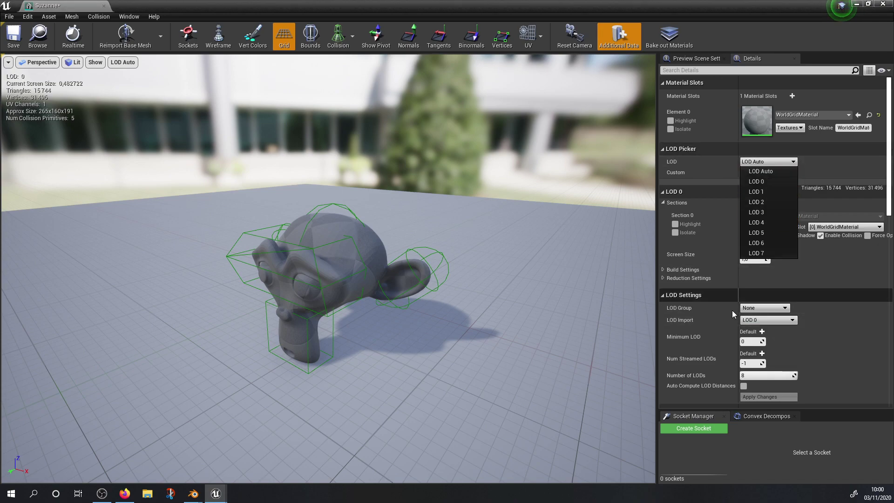
scroll(733, 307, down, 10)
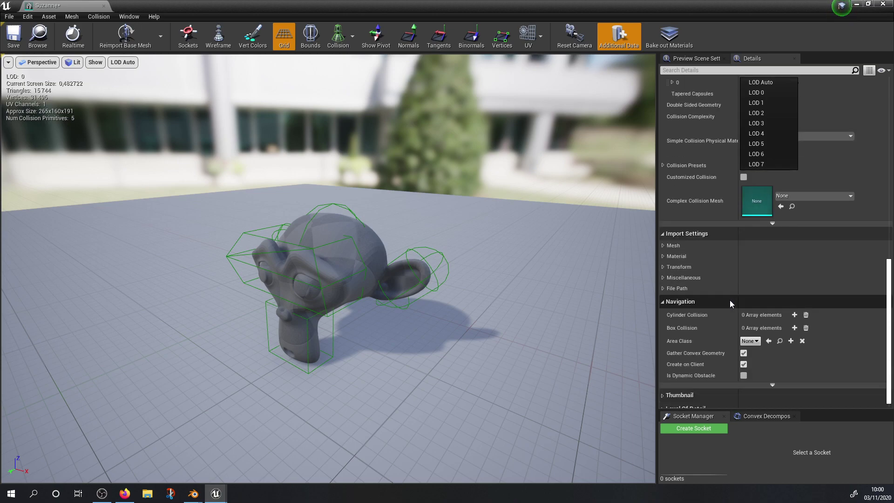
scroll(730, 300, up, 10)
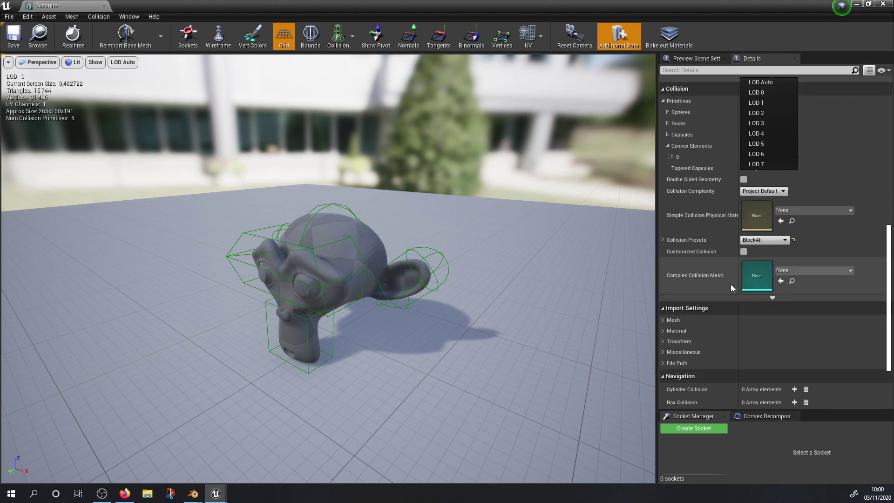
click(755, 123)
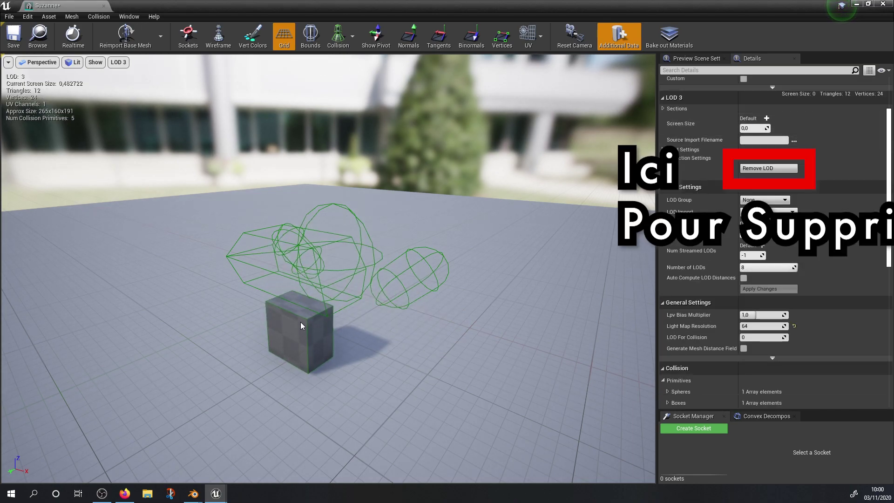
scroll(772, 180, up, 5)
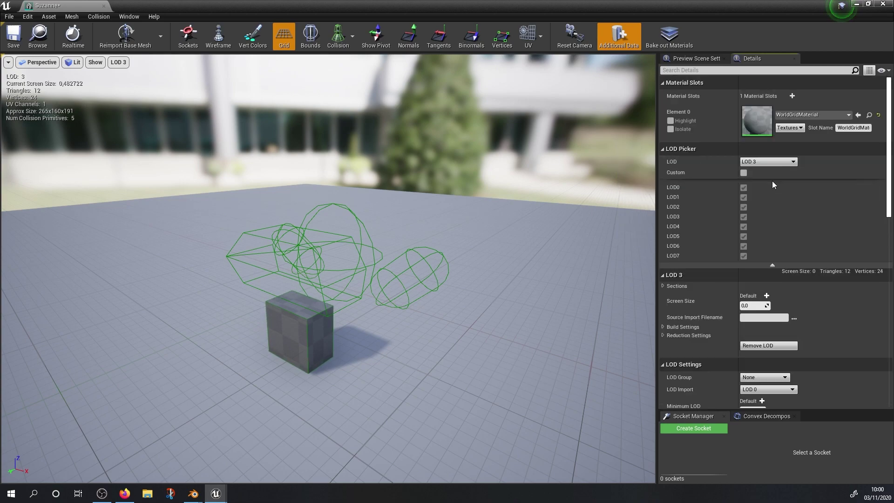
click(778, 162)
click(780, 172)
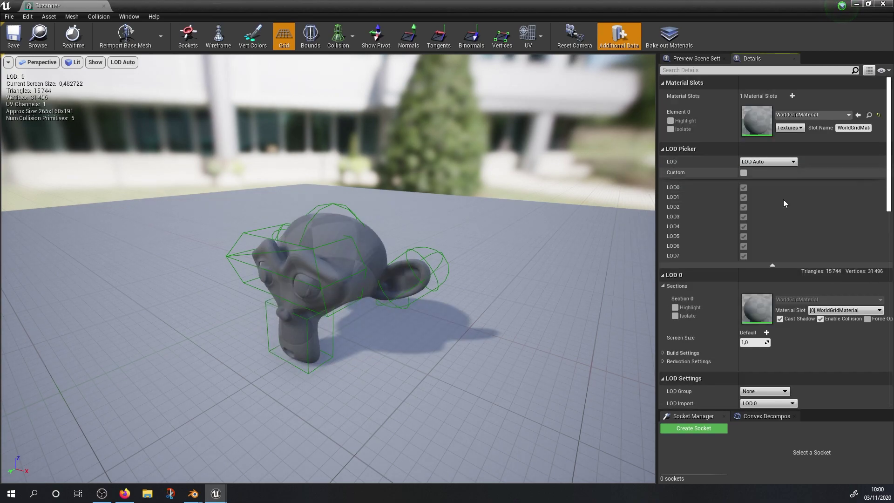
Step: Review the LOD 0 and LOD Settings sections in the mesh's details
scroll(768, 292, down, 1)
click(663, 294)
click(663, 294)
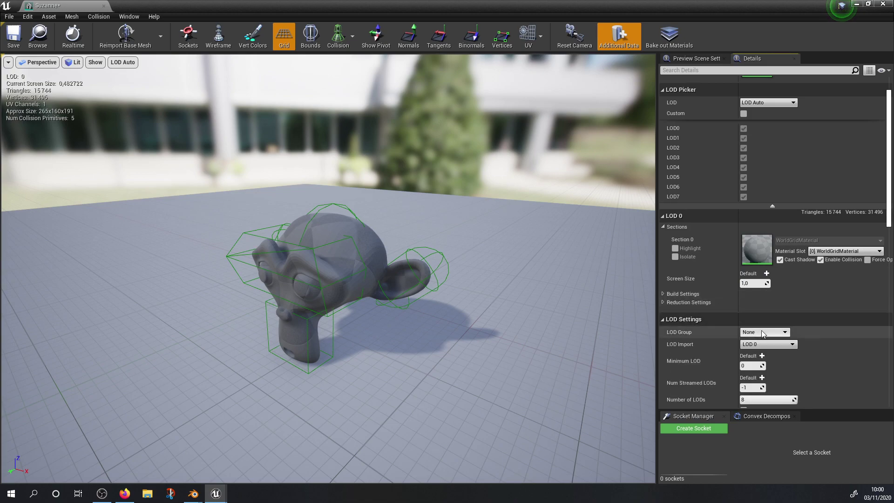
scroll(763, 353, down, 2)
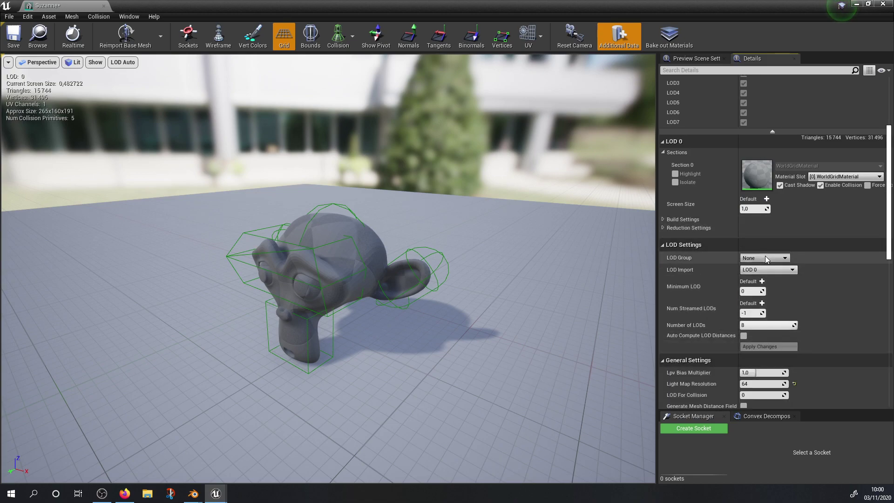
Step: Review the remaining LOD and general settings of the Suzanne mesh, then switch to Blender and inspect the bee model from the front
scroll(763, 264, down, 4)
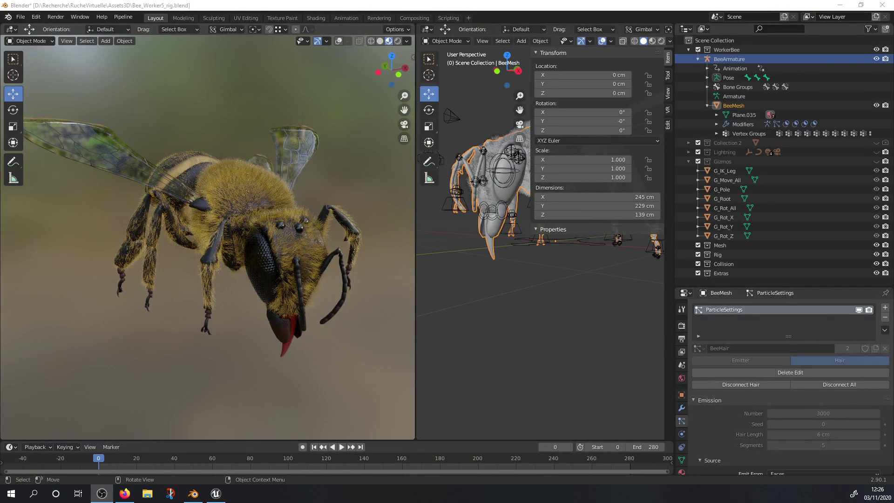
middle_drag(305, 174, 257, 202)
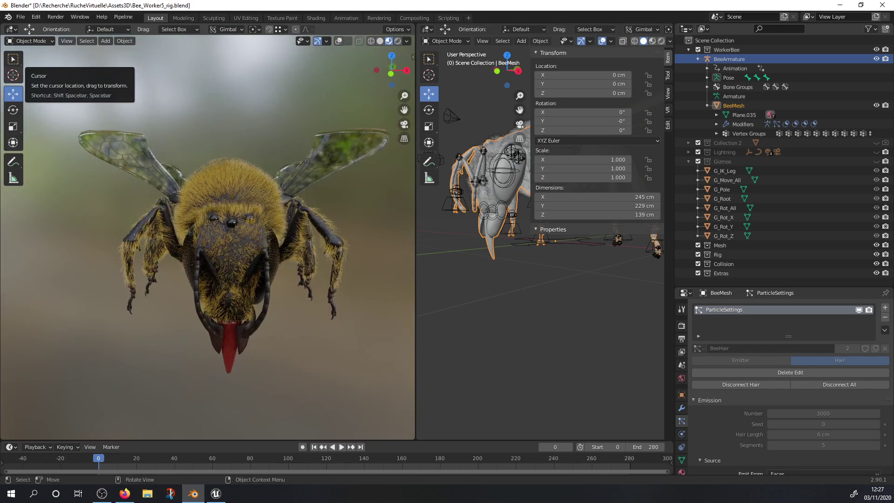
Step: Switch to the browser, briefly play the YouTube video "Blender Vers Unreal part2 Les Skeletal Mesh", pause it and minimize the browser
drag(0, 70, 502, 55)
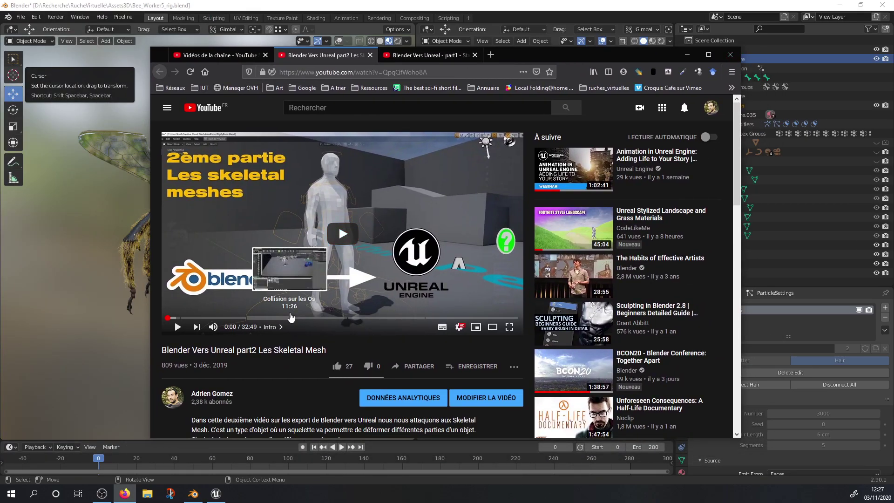
click(492, 327)
click(707, 54)
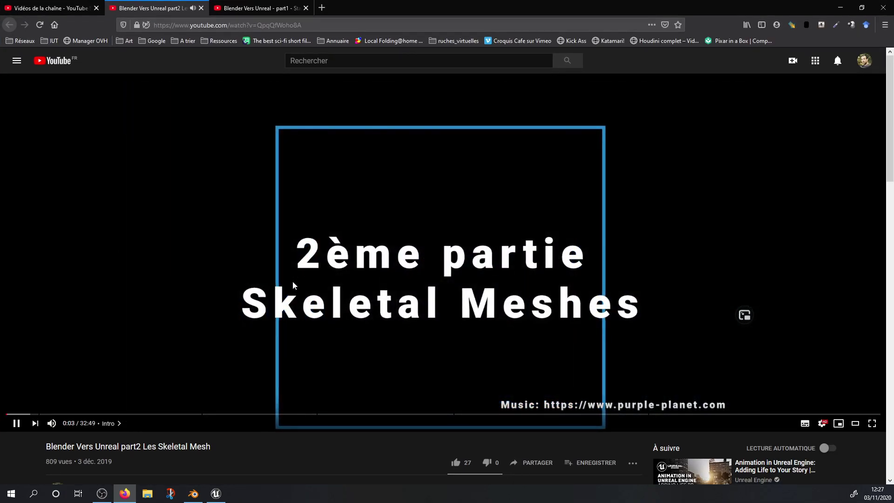
click(16, 423)
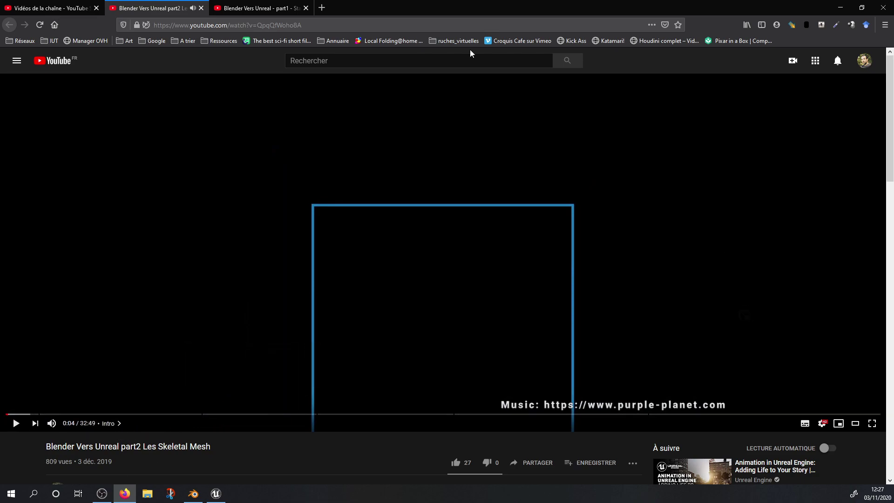
click(840, 8)
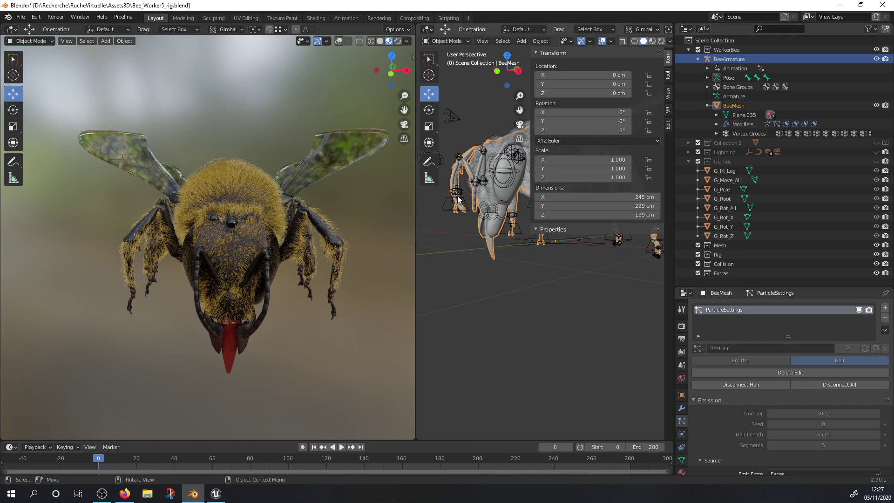
Step: Save a copy of the bee scene under the file name Bee_Worker5_UETests.blend
middle_drag(308, 243, 270, 254)
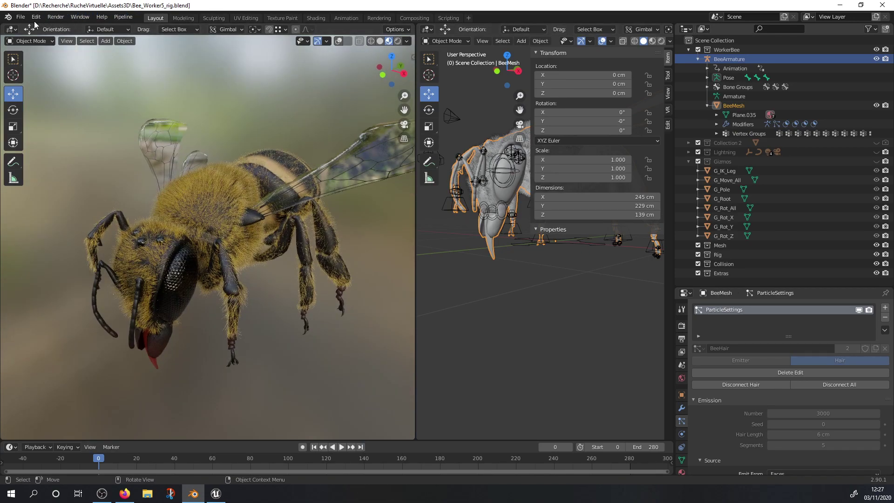
click(20, 17)
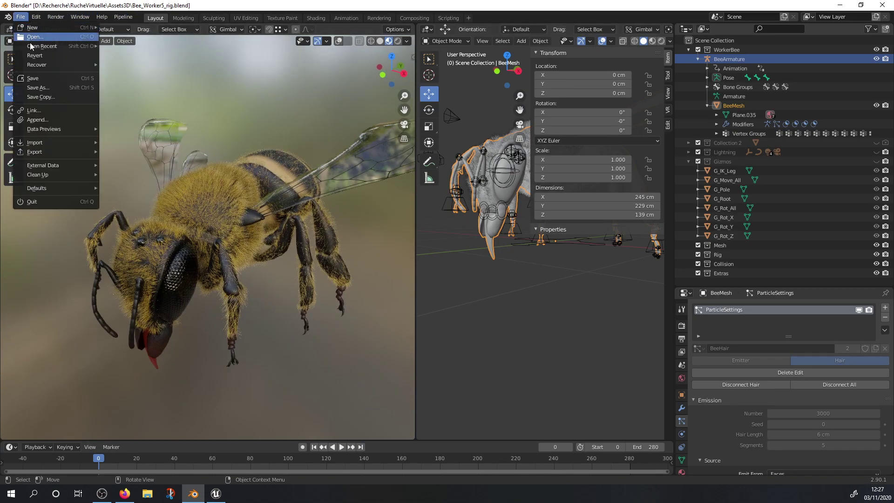
click(31, 89)
key(Return)
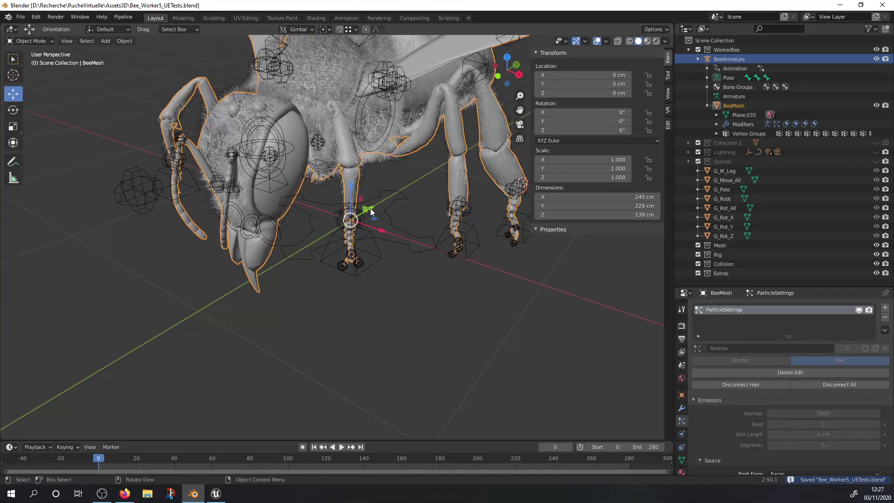
Step: Put the bee's armature into Pose Mode and show its DEF bone layer
middle_drag(370, 208, 370, 269)
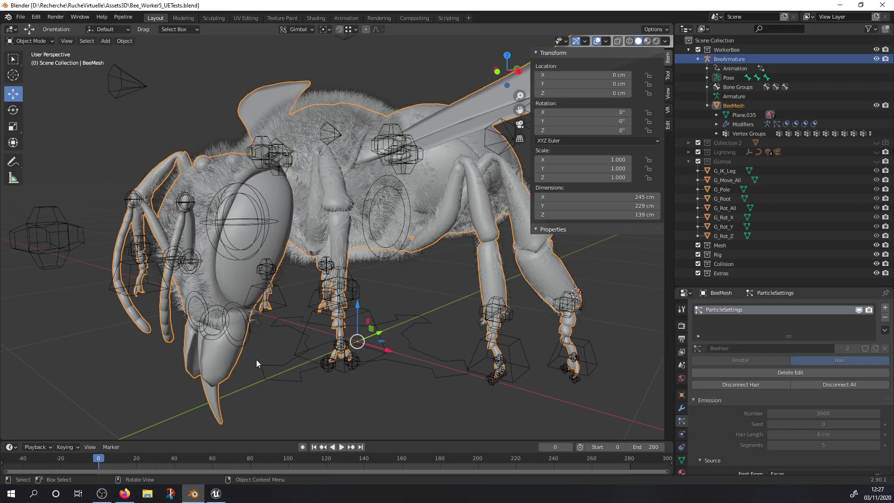
click(245, 250)
key(ctrl+Tab)
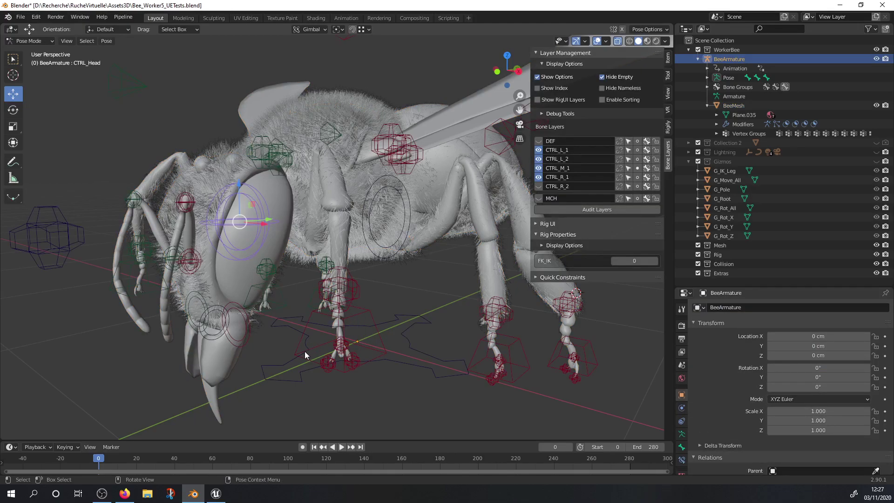
middle_drag(349, 122, 357, 233)
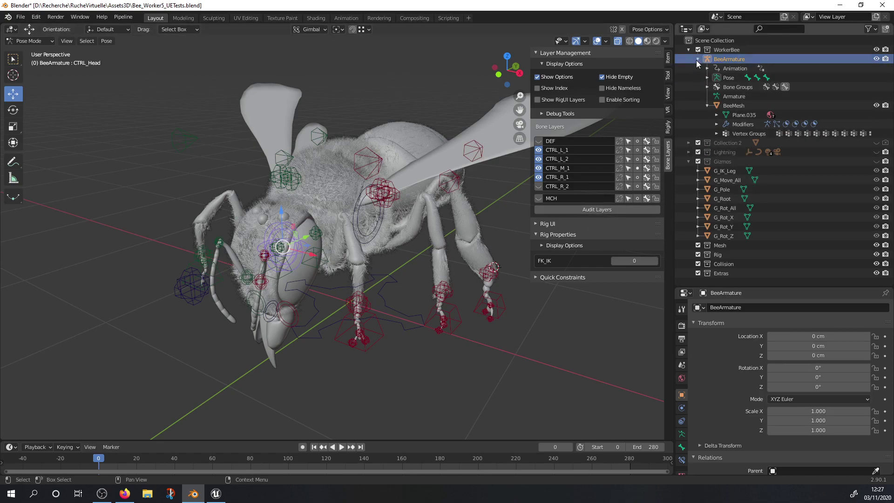
middle_drag(466, 200, 520, 199)
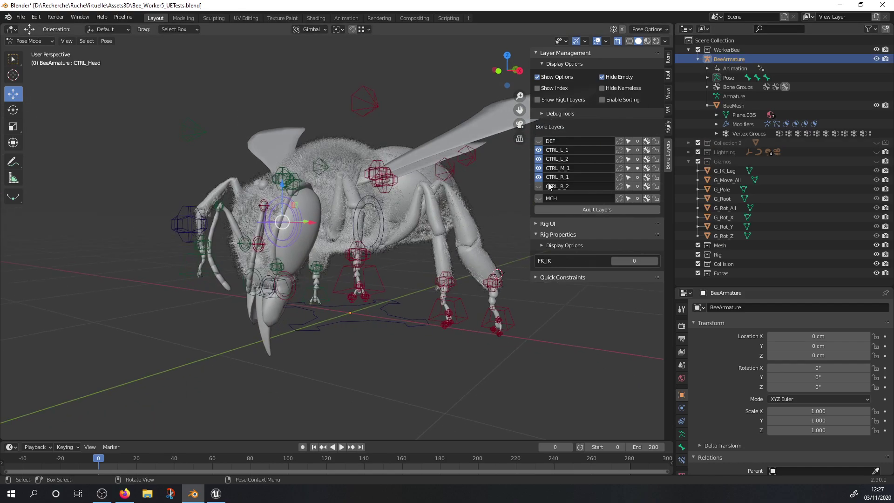
click(538, 140)
middle_drag(346, 228, 411, 331)
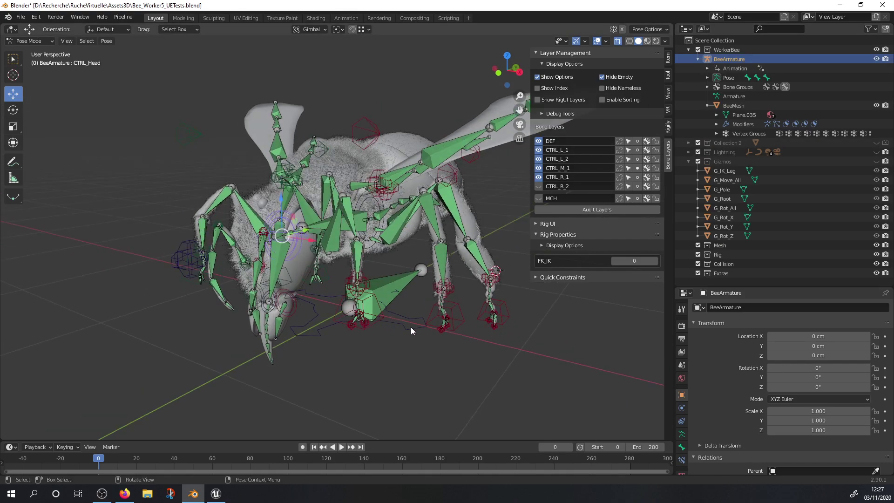
Step: Try moving the bee's left middle foot with CTRL_MiddleFoot_IK_Goal.L, cancel the move and deselect the control
click(451, 323)
key(g)
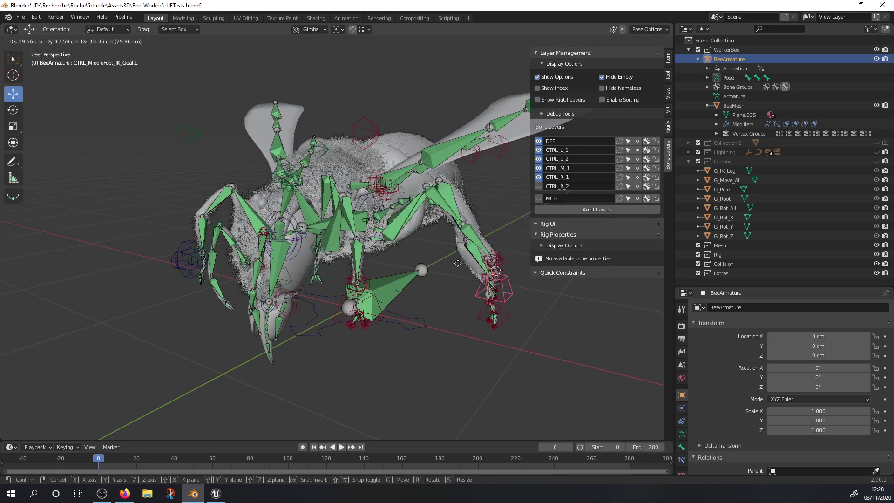
right_click(420, 256)
click(391, 146)
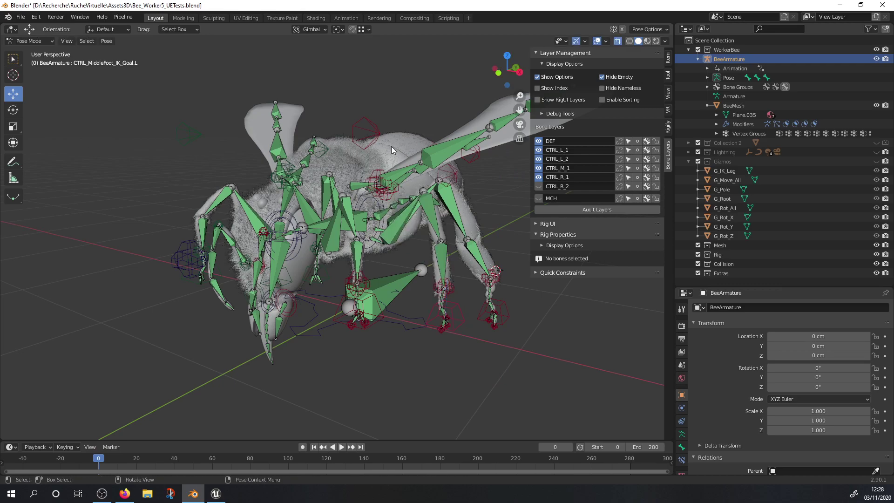
Step: Hide the hair on BeeMesh in the viewport and try moving CTRL_FrontFoot_IK_Goal.L in Pose Mode, cancelling the move
click(734, 106)
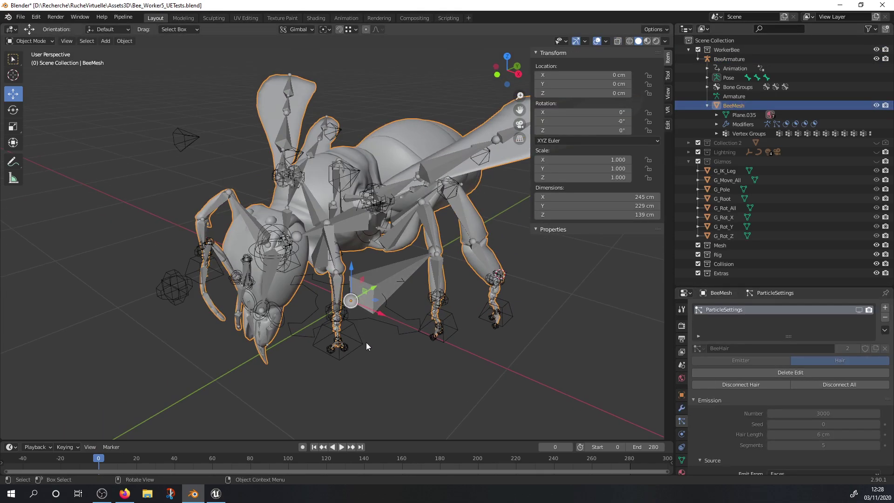
click(366, 345)
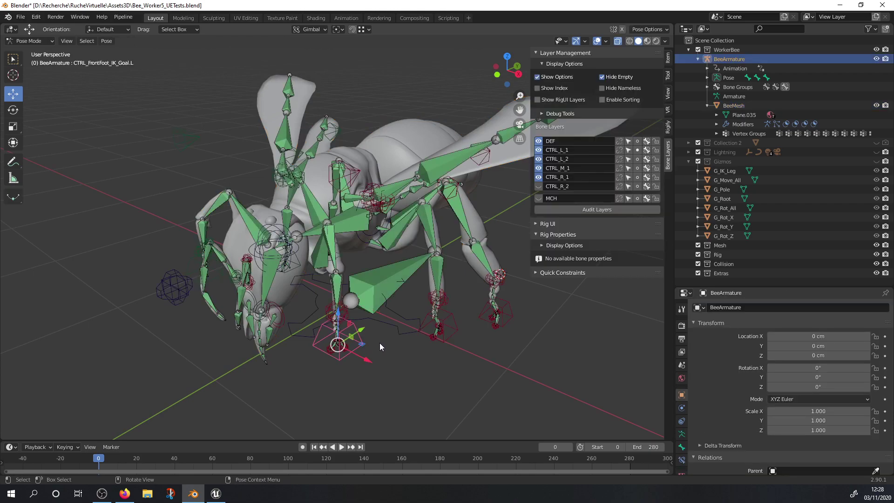
key(g)
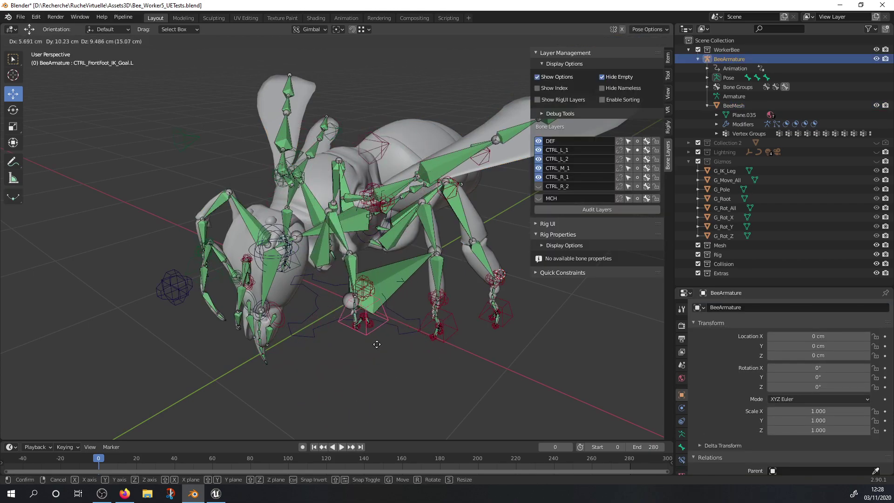
right_click(352, 312)
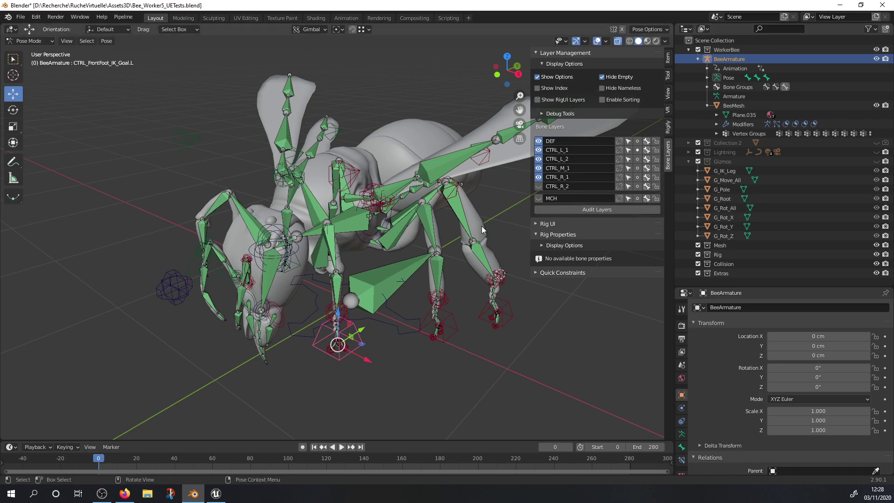
Step: Compare the Deform setting in the bone properties of CTRL_FrontFoot_IK_Goal.L and DEF_FrontLeg02.L
scroll(748, 436, down, 2)
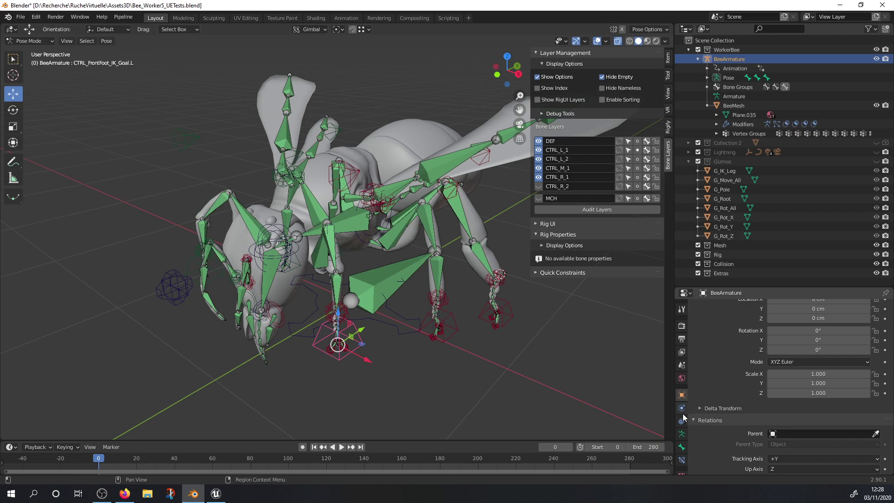
click(681, 447)
scroll(702, 407, down, 10)
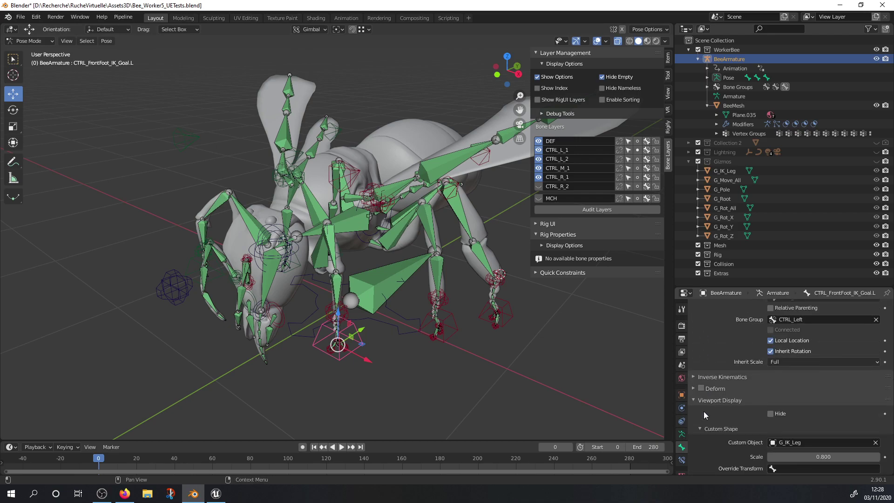
scroll(704, 385, up, 7)
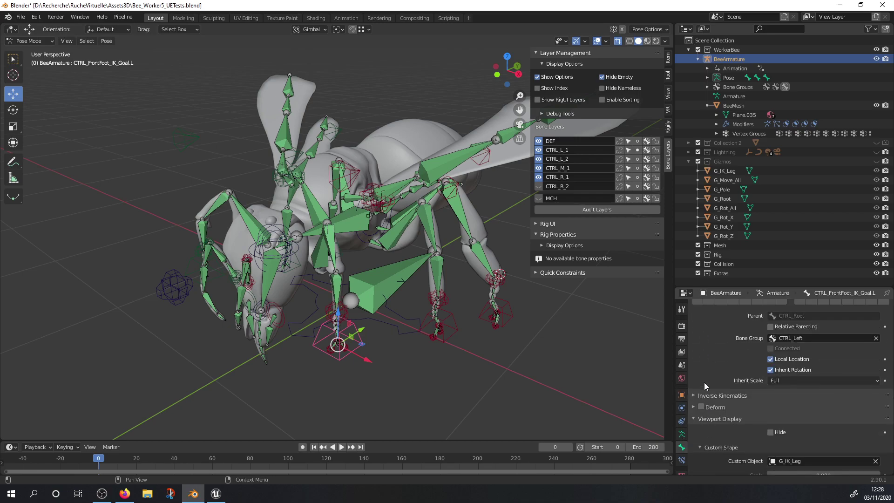
click(707, 376)
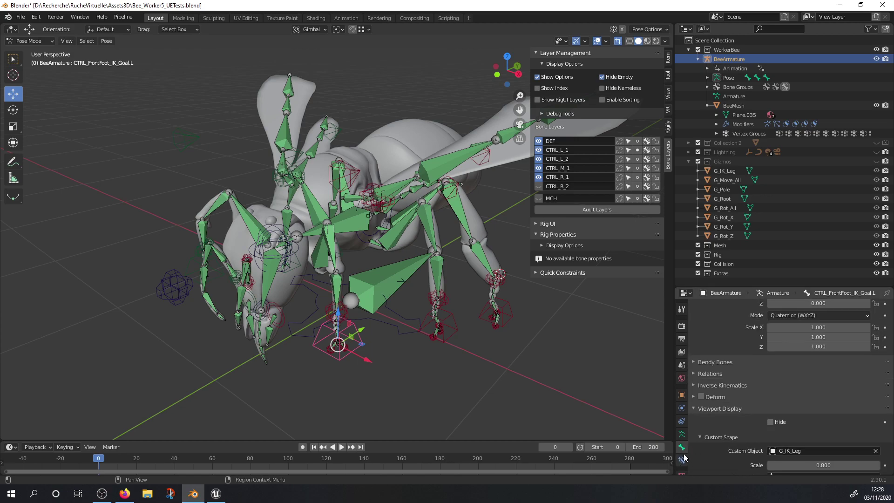
click(693, 397)
click(694, 395)
click(336, 249)
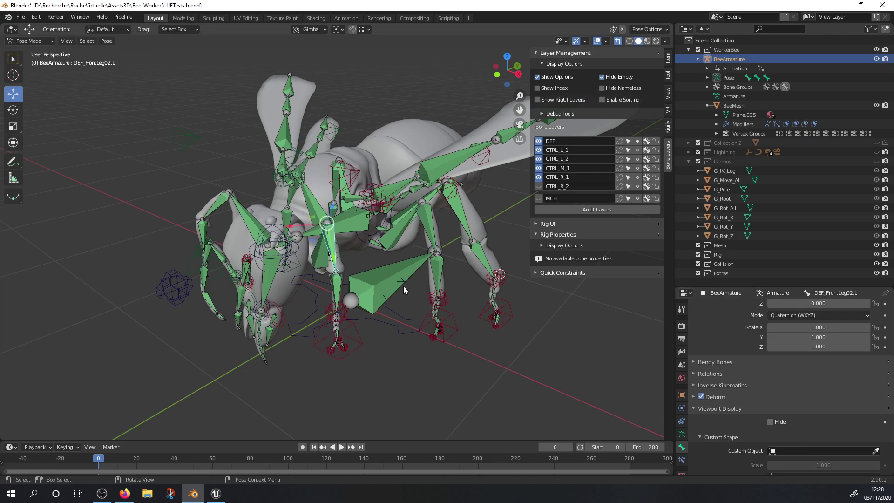
click(352, 350)
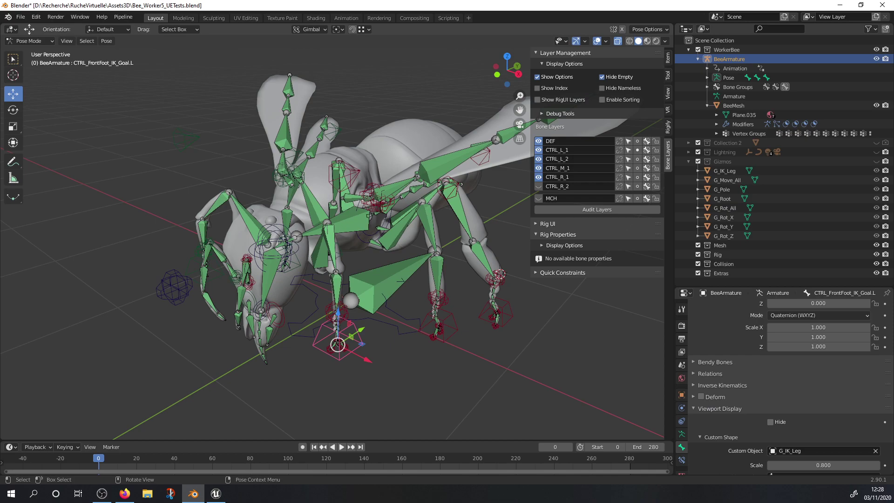
Step: Enable Only Deform Bones in the Send to Unreal add-on's FBX export settings, review the other export options and close the preferences
click(35, 17)
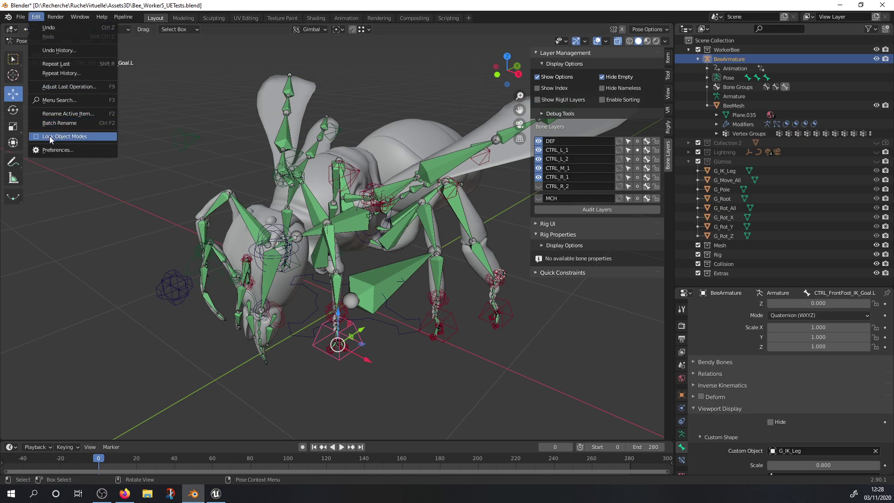
click(58, 150)
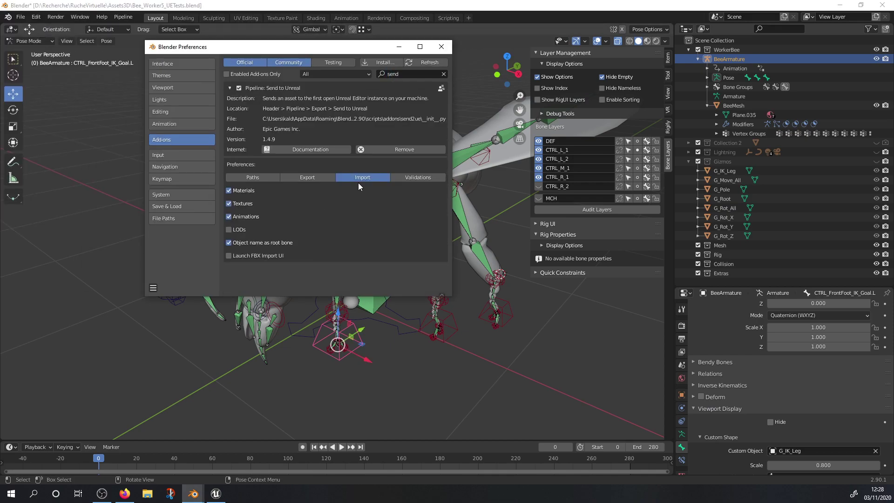
click(313, 178)
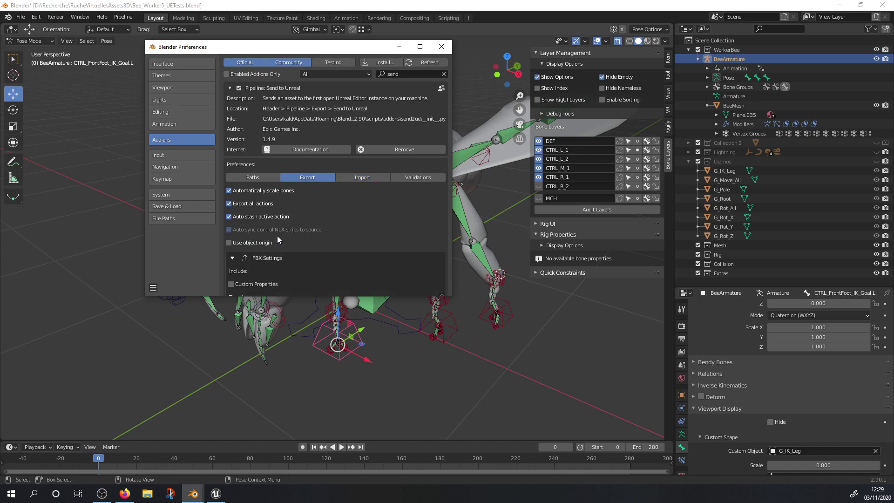
scroll(277, 237, down, 12)
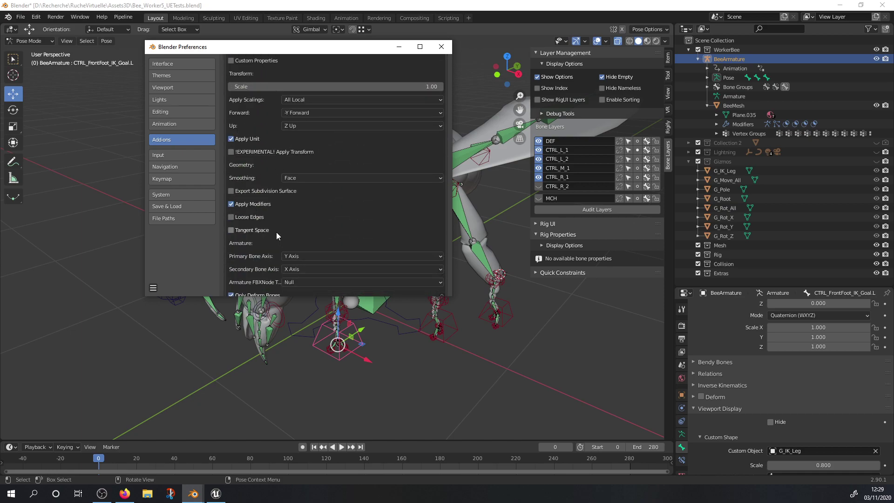
scroll(276, 233, down, 6)
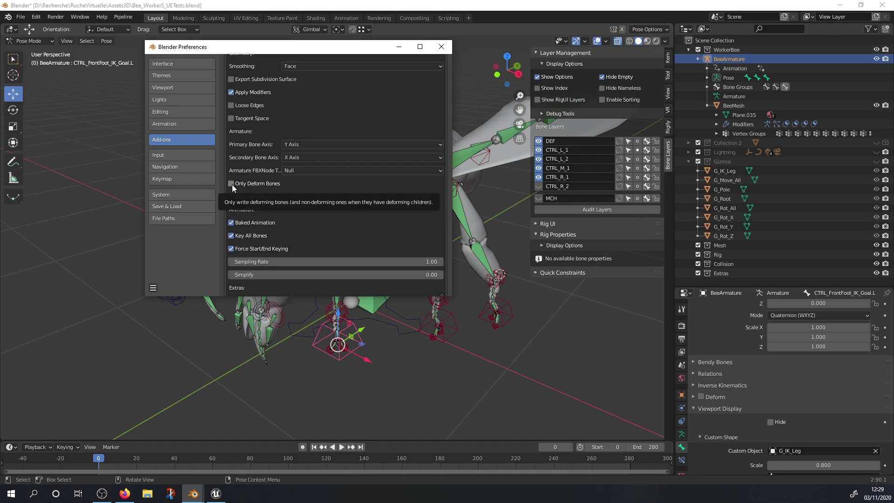
click(232, 184)
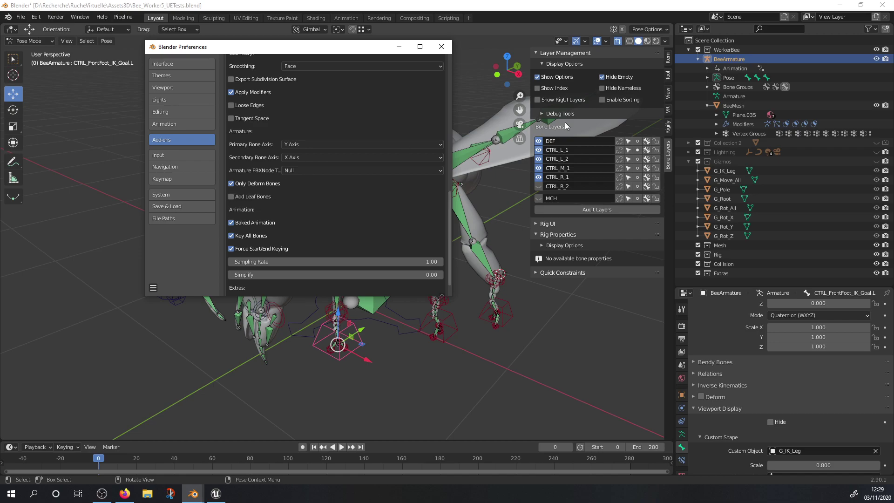
scroll(337, 125, up, 5)
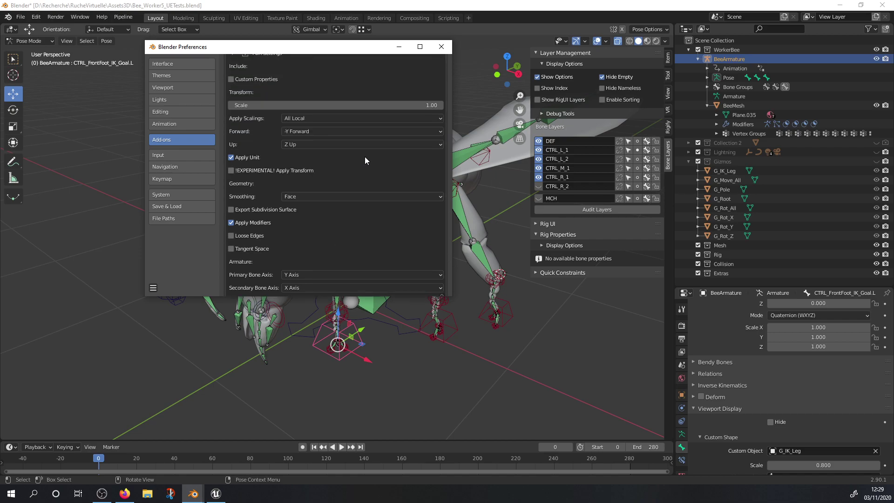
scroll(352, 121, up, 3)
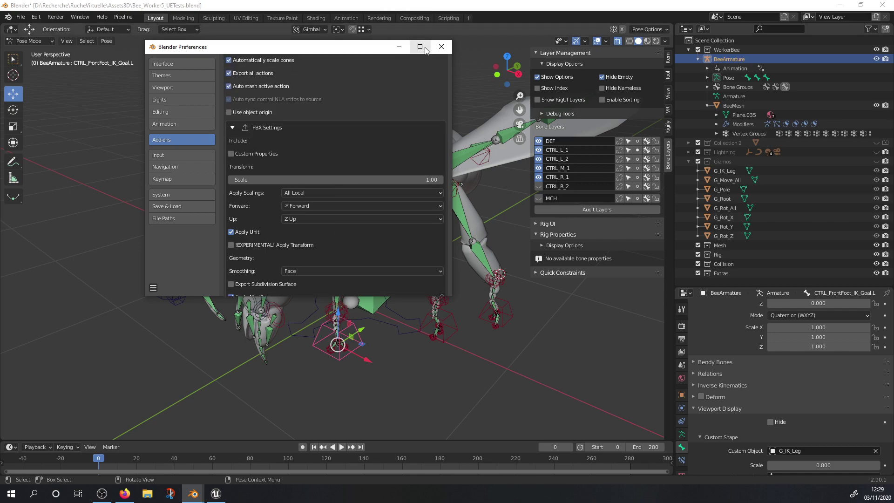
click(441, 46)
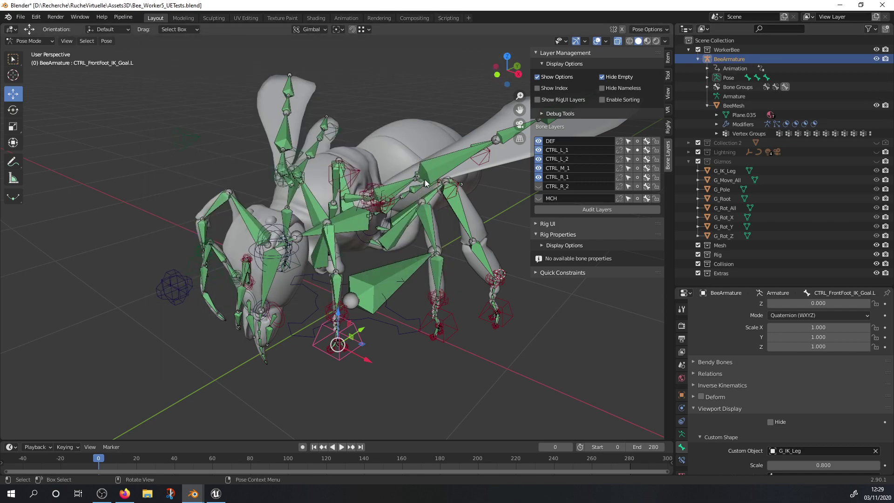
Step: Return the bee armature to Object Mode, collapse the Gizmos collection and move BeeArmature to the Rig collection
click(367, 218)
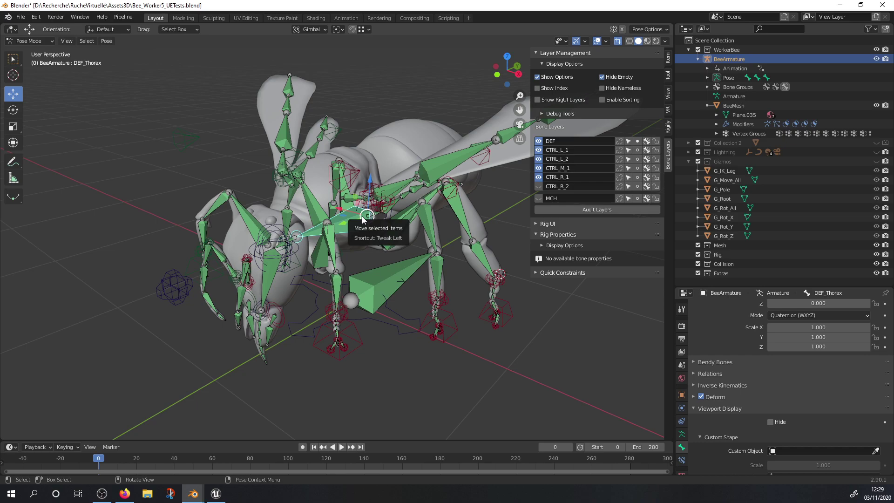
key(ctrl+Tab)
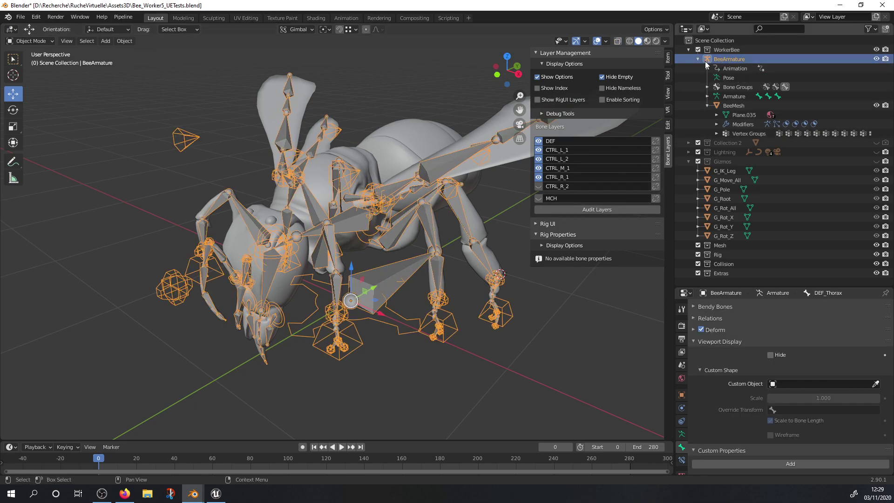
click(729, 104)
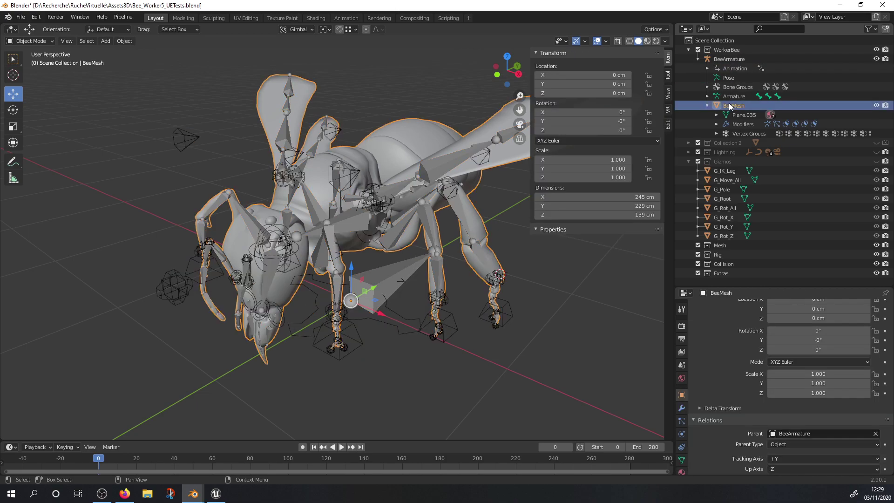
click(687, 161)
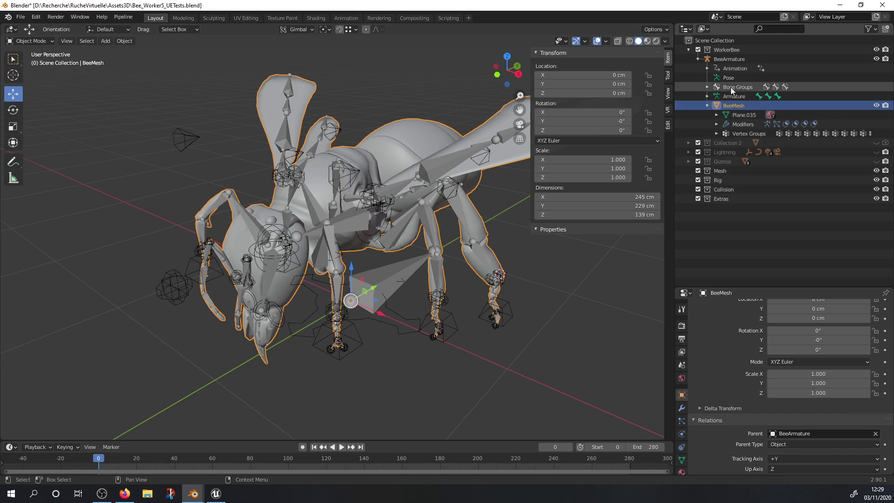
click(726, 61)
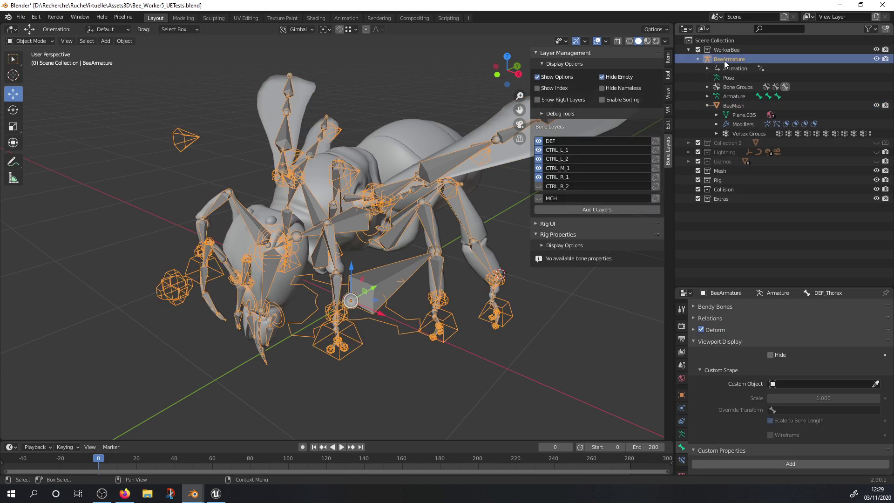
key(m)
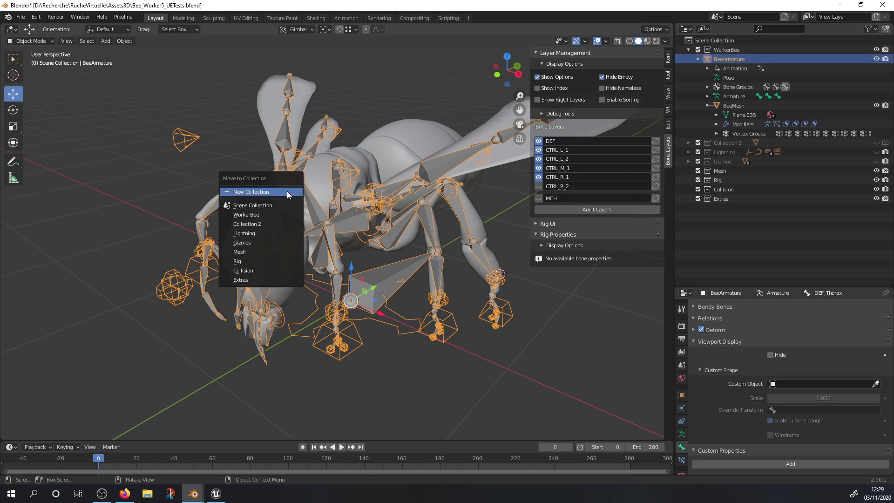
click(256, 261)
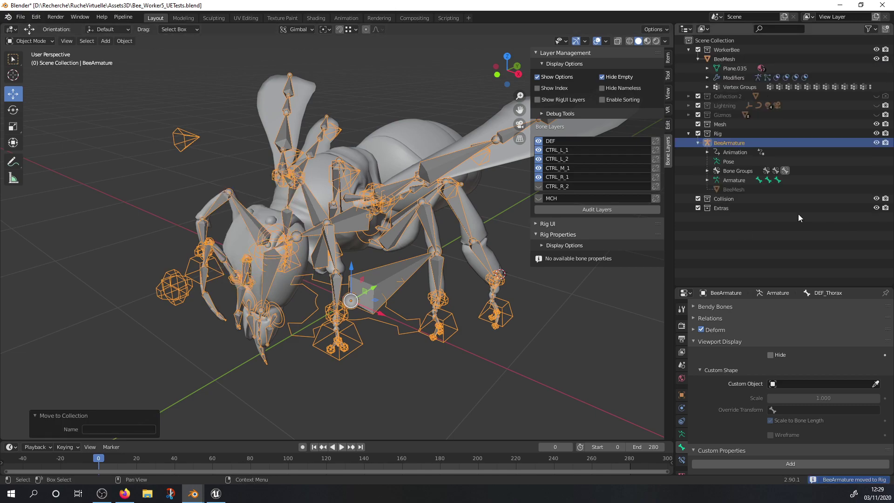
Step: Move BeeMesh to the Mesh collection and deselect it
click(729, 60)
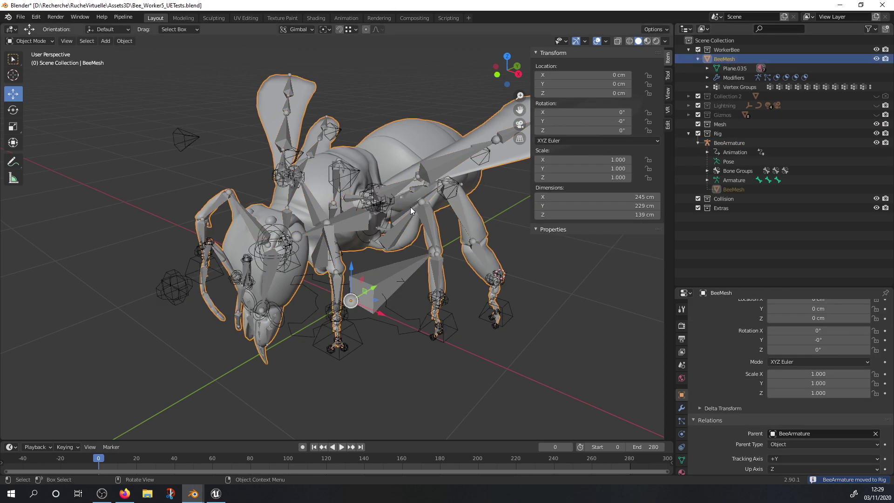
key(m)
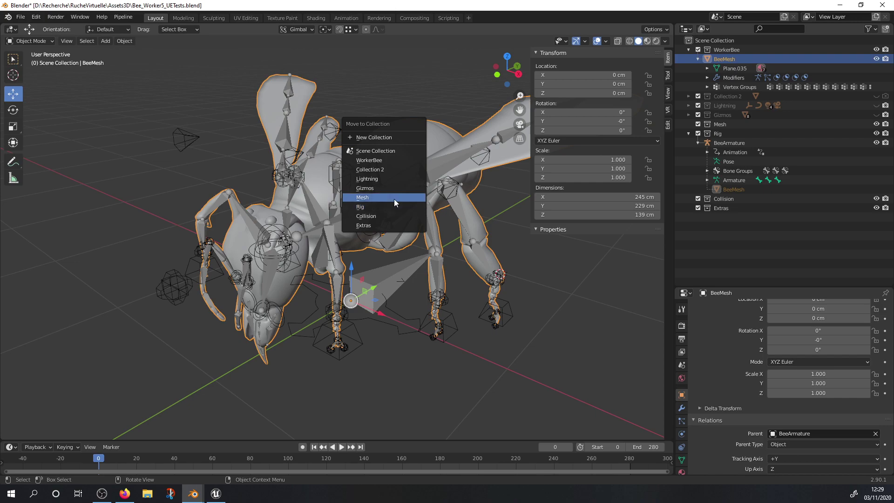
click(394, 200)
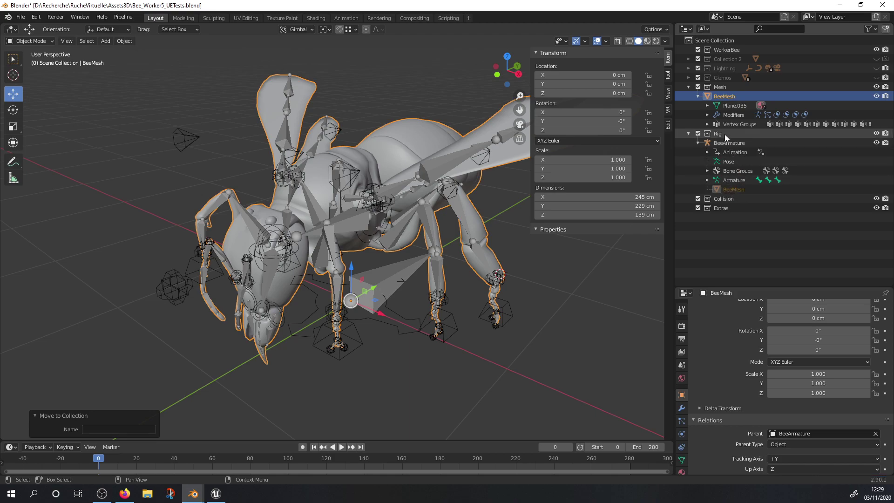
click(705, 242)
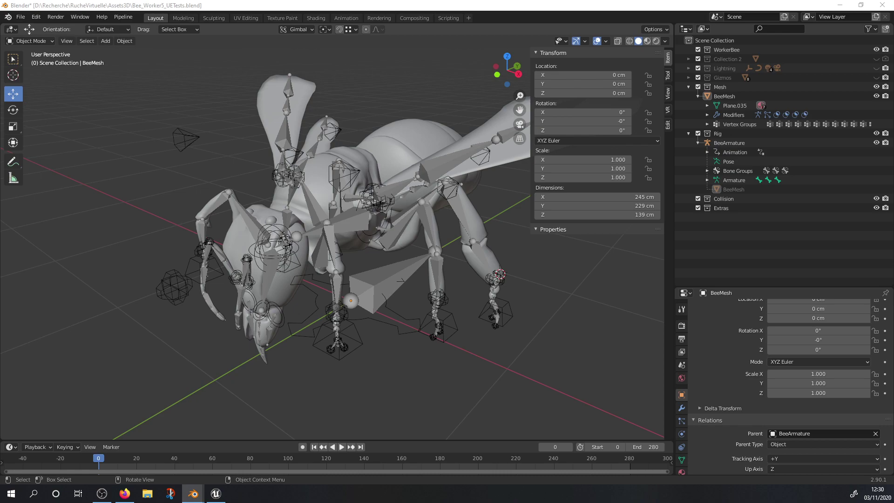
Step: Remove the Character folder from the animation folder path in the Send to Unreal add-on preferences
key(alt+Tab)
scroll(270, 159, up, 8)
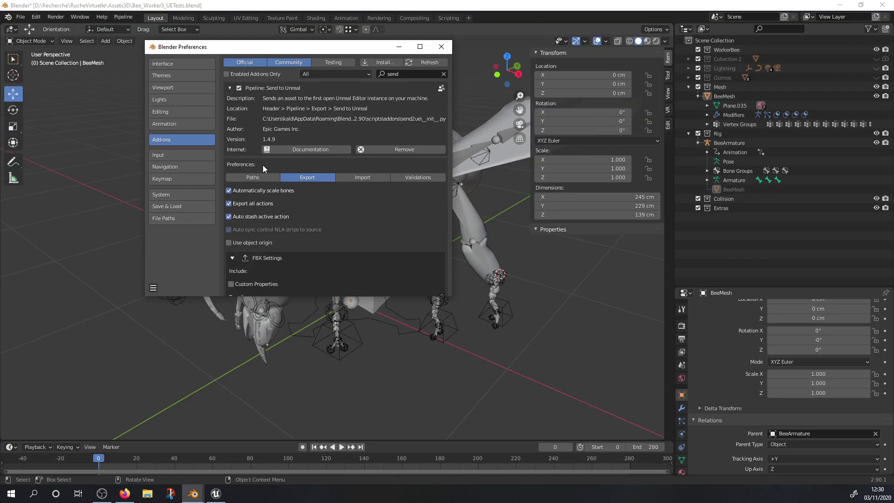
click(254, 177)
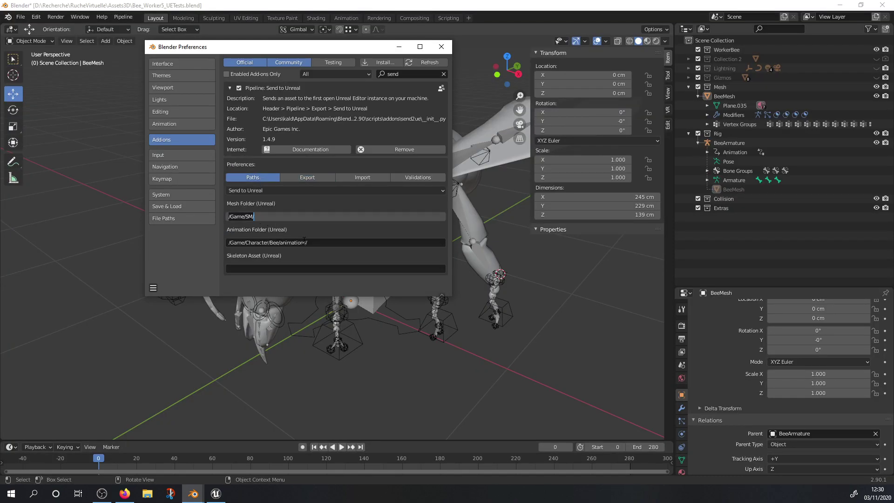
click(267, 242)
click(268, 242)
key(BackSpace)
key(BackSpace)
key(BackSpace)
key(BackSpace)
key(BackSpace)
key(BackSpace)
key(BackSpace)
key(BackSpace)
key(BackSpace)
Step: Set the Unreal mesh folder to /Game/Bee/ and correct the animation folder to /Game/Bee/animations/
click(273, 217)
key(BackSpace)
key(BackSpace)
text(Bee)
click(253, 243)
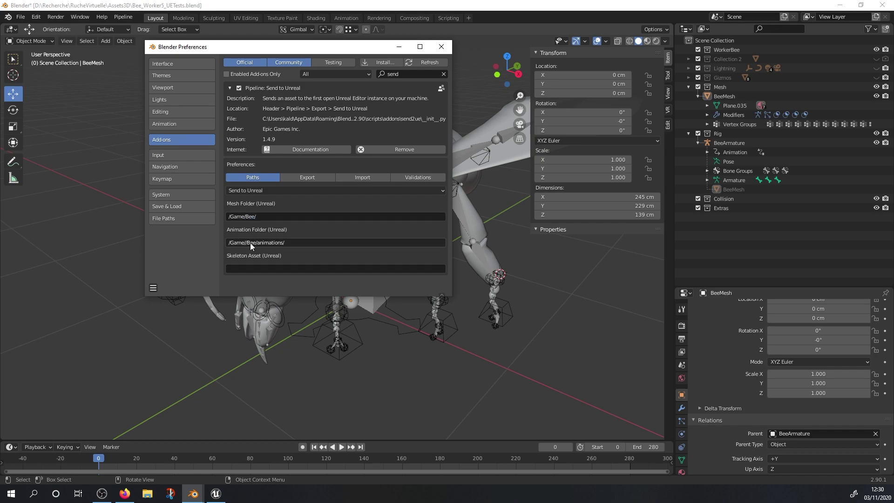
click(249, 242)
key(BackSpace)
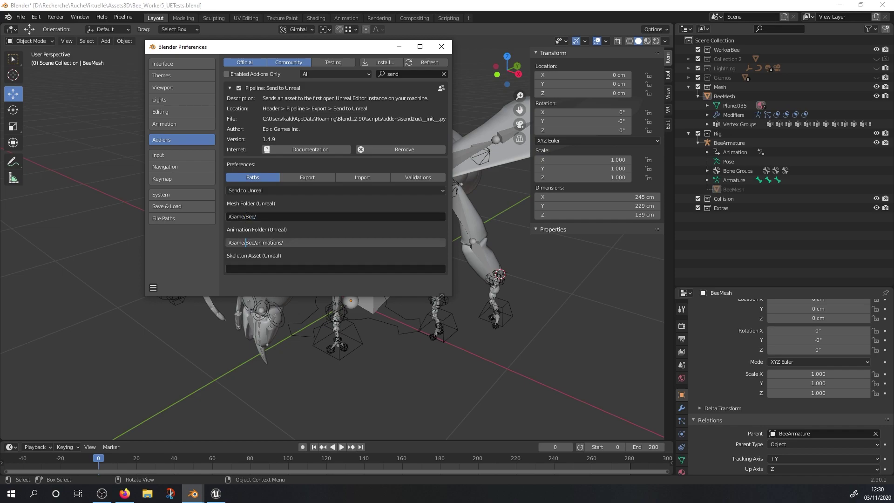
key(Return)
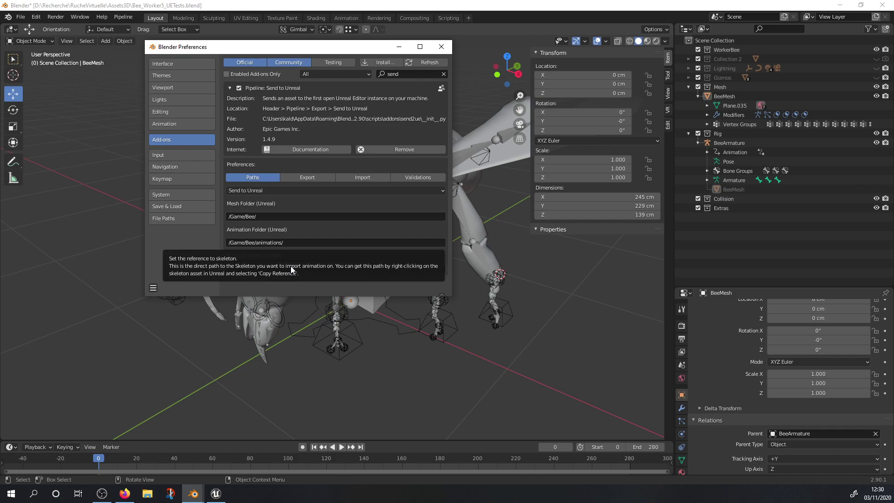
Step: Close the preferences and export the rigged bee with Send to Unreal
click(441, 47)
mouse_move(401, 210)
middle_down()
mouse_move(451, 195)
mouse_move(407, 207)
middle_up()
click(123, 17)
mouse_move(134, 36)
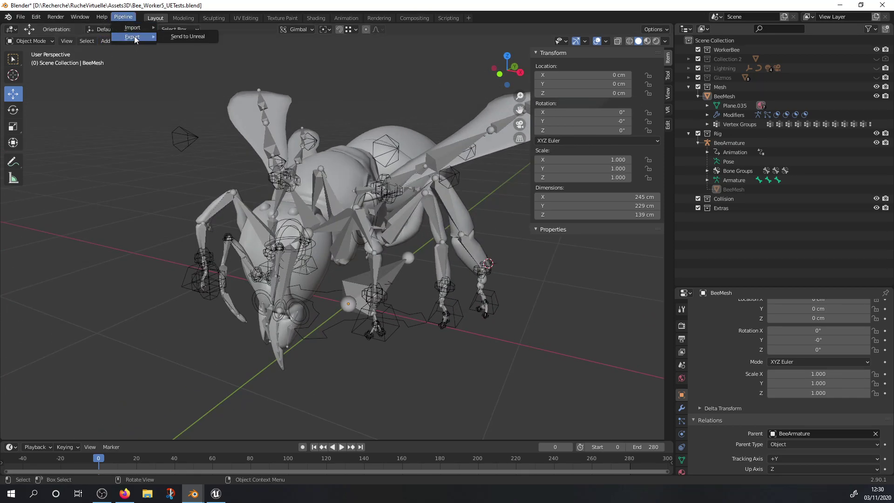
click(175, 35)
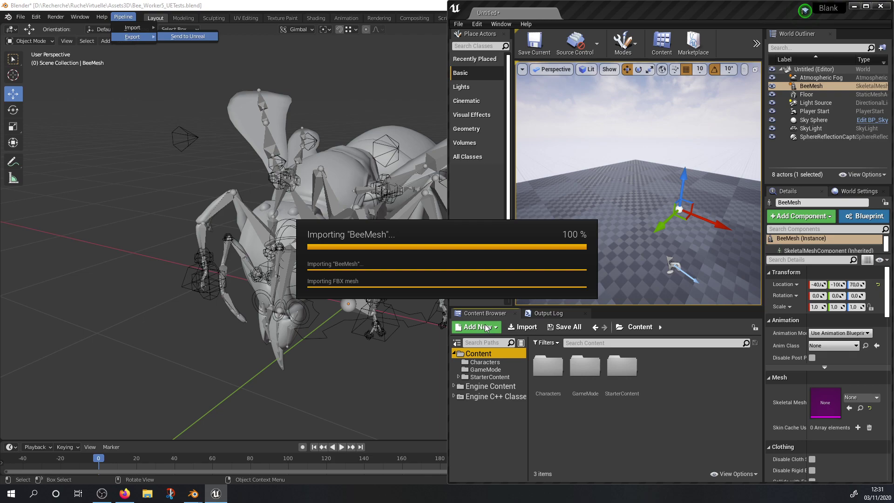
Step: Find the imported bee assets in Unreal's Content/Bee folder and open BeeMesh_Skeleton
click(485, 363)
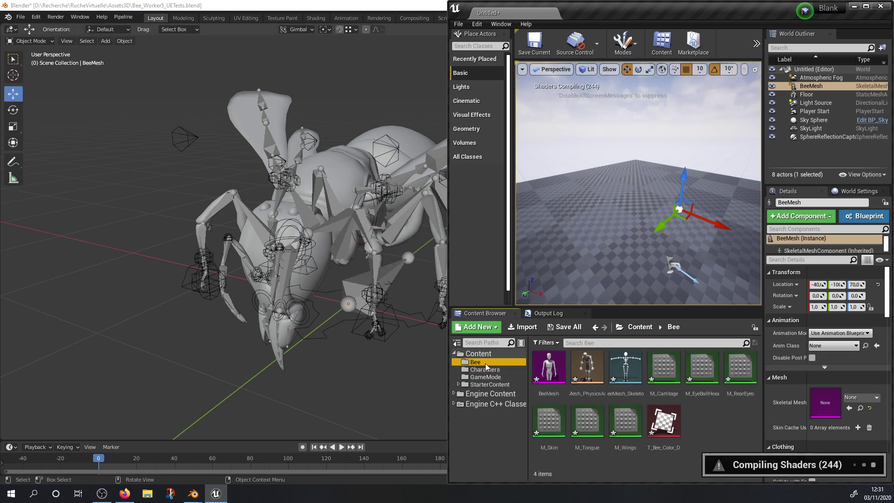
click(554, 368)
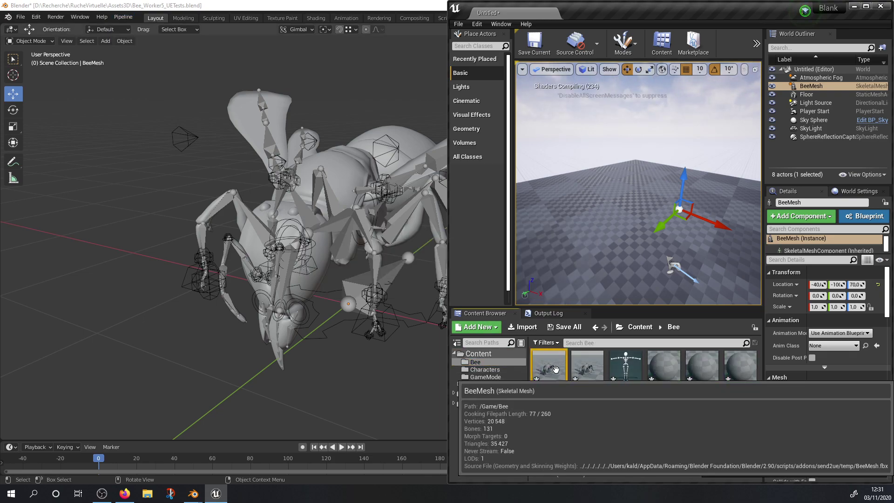
click(866, 7)
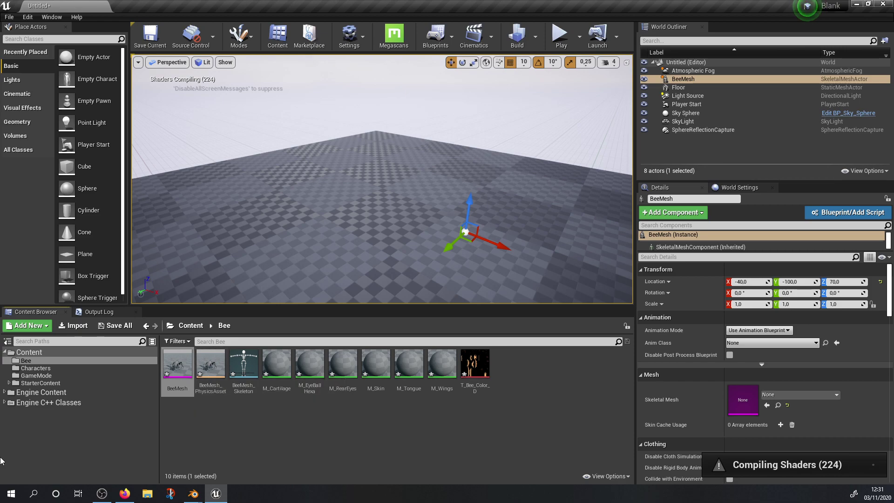
click(239, 365)
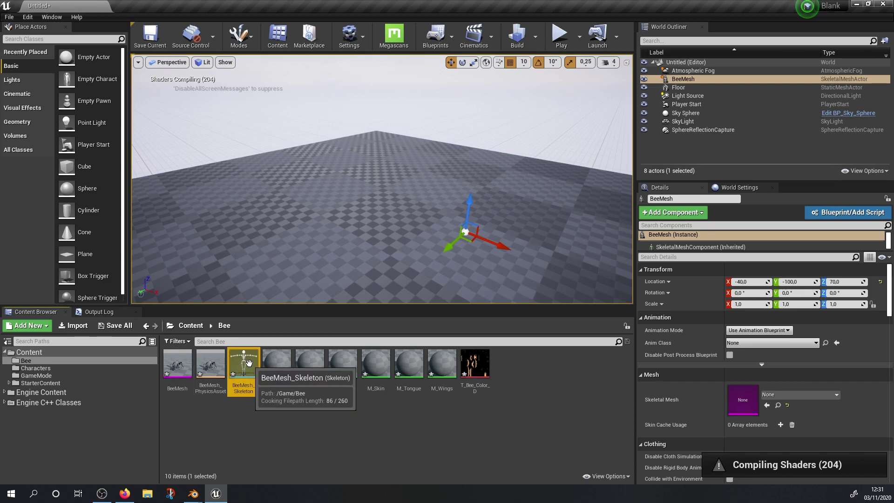
double_click(239, 364)
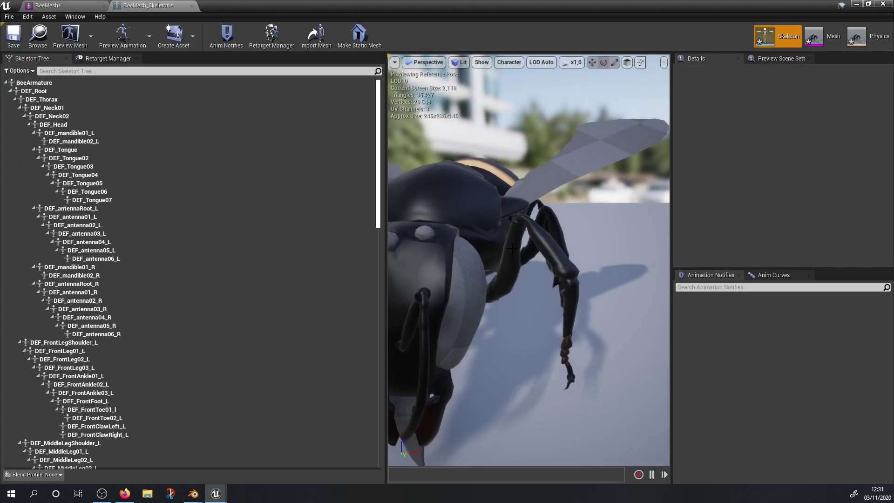
Step: Examine the imported skeleton's bone hierarchy and mesh preview, focusing on DEF_Tongue02 and the BeeArmature root
click(76, 157)
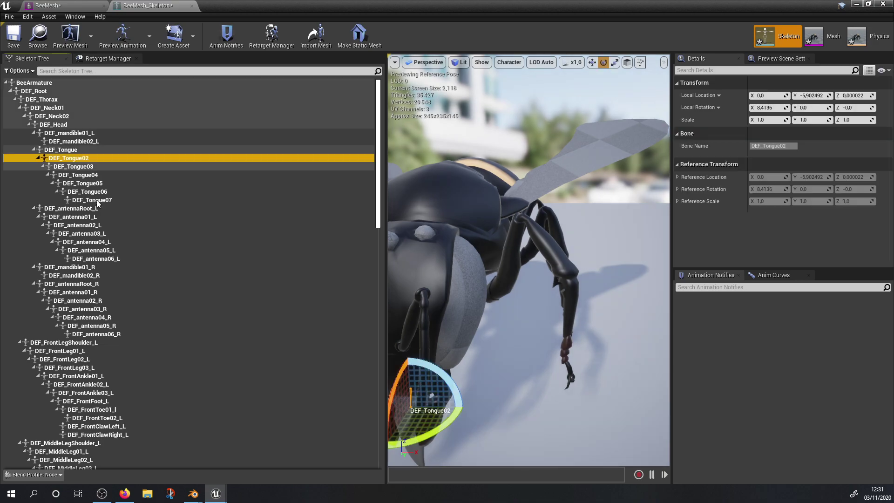
key(f)
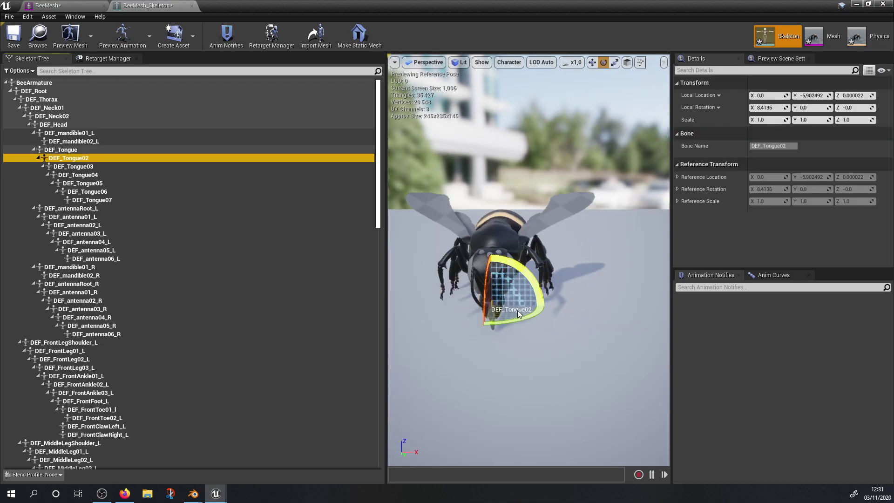
middle_drag(517, 310, 509, 304)
mouse_move(186, 491)
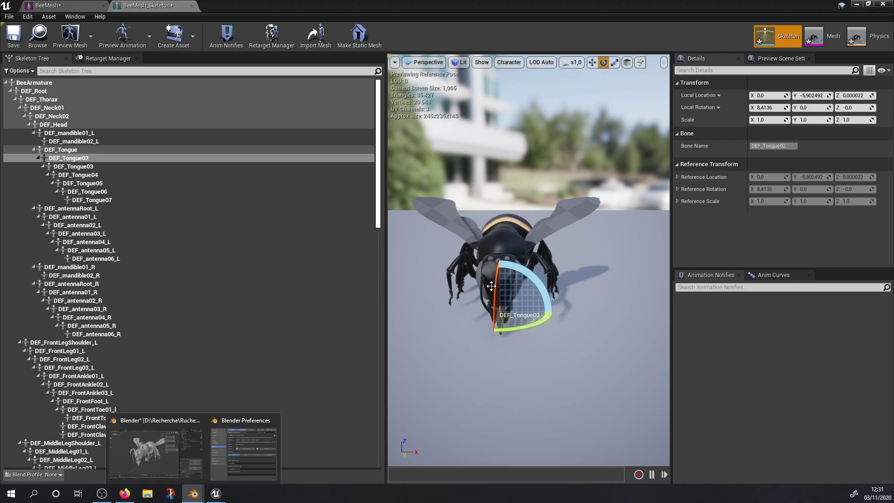
drag(491, 286, 402, 288)
key(f)
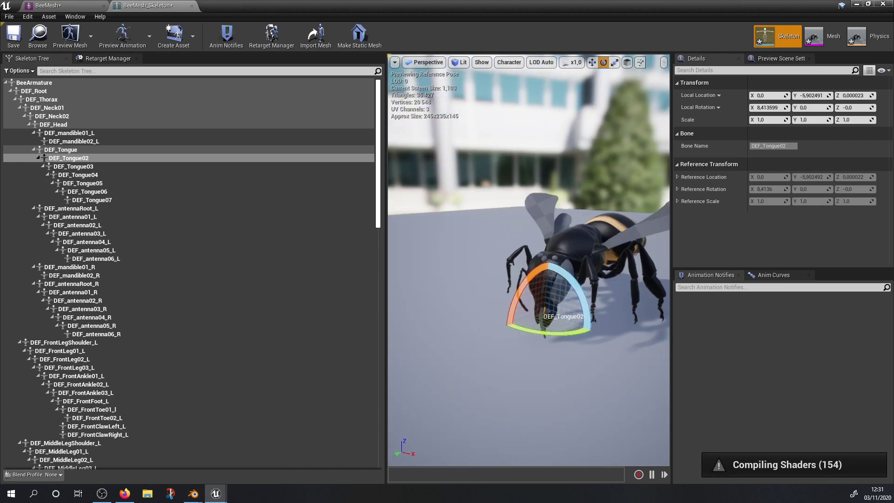
click(50, 82)
alt+drag(503, 322, 438, 301)
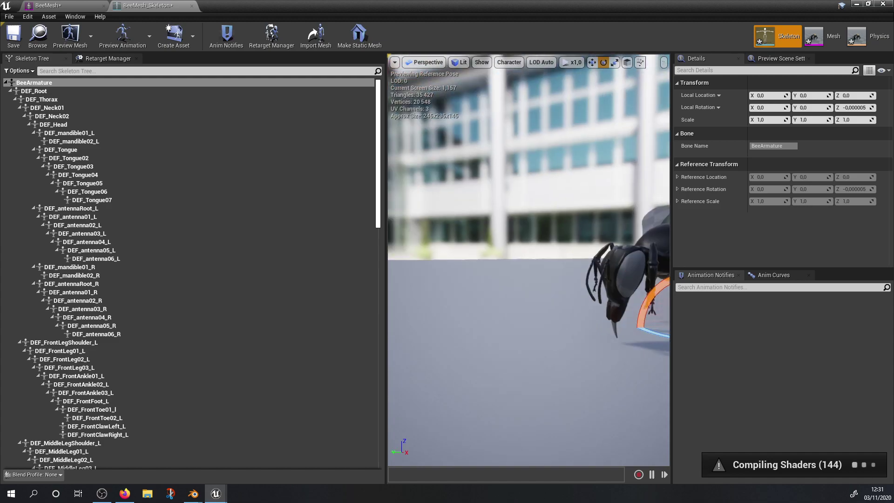
key(f)
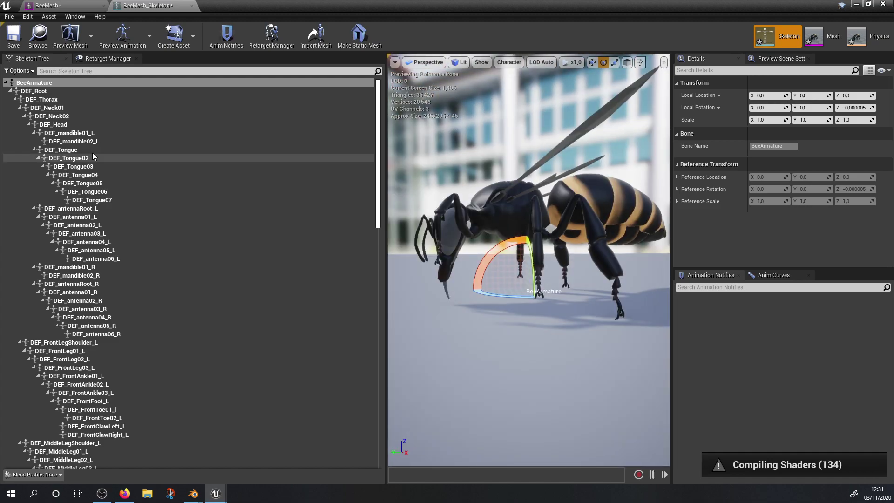
Step: Inspect the DEF_FrontLeg01_L bone in the preview, undo the last bone rotation and leave the skeleton editor
click(60, 350)
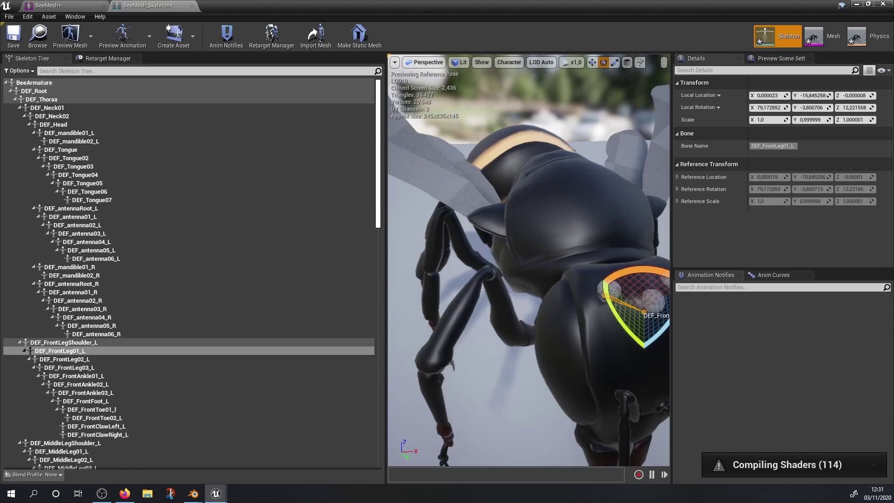
right_drag(591, 238, 605, 245)
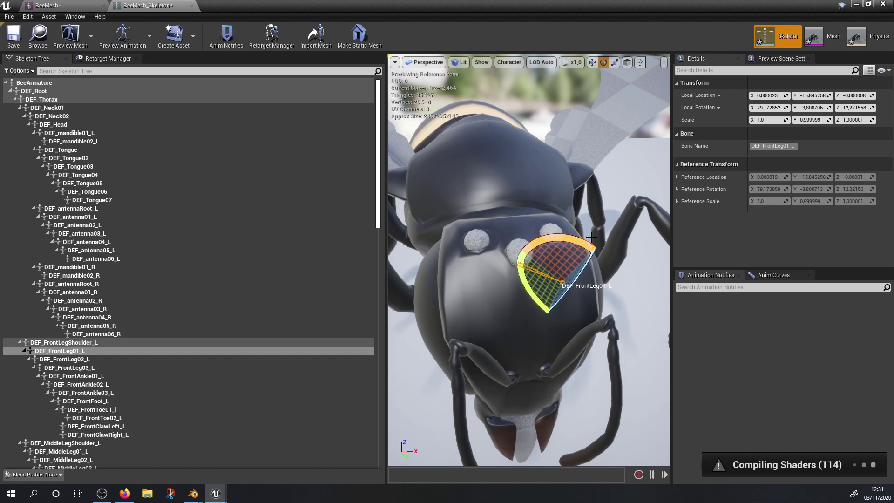
key(ctrl+z)
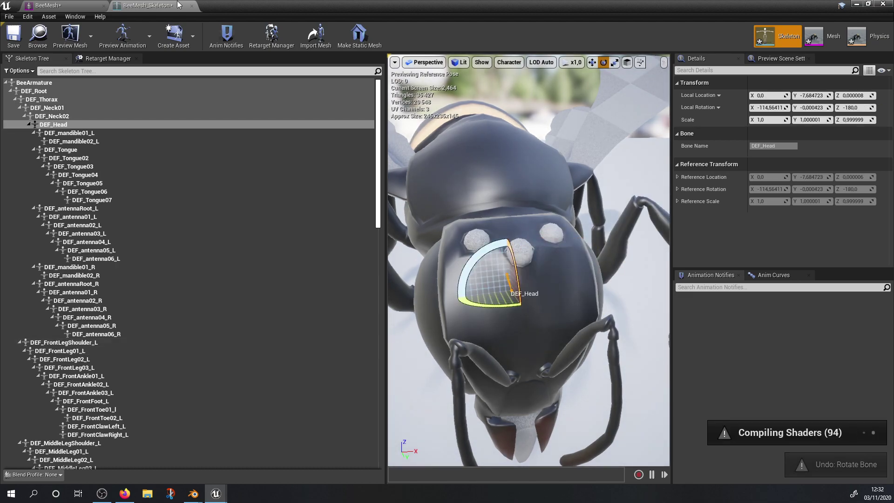
click(108, 5)
click(856, 4)
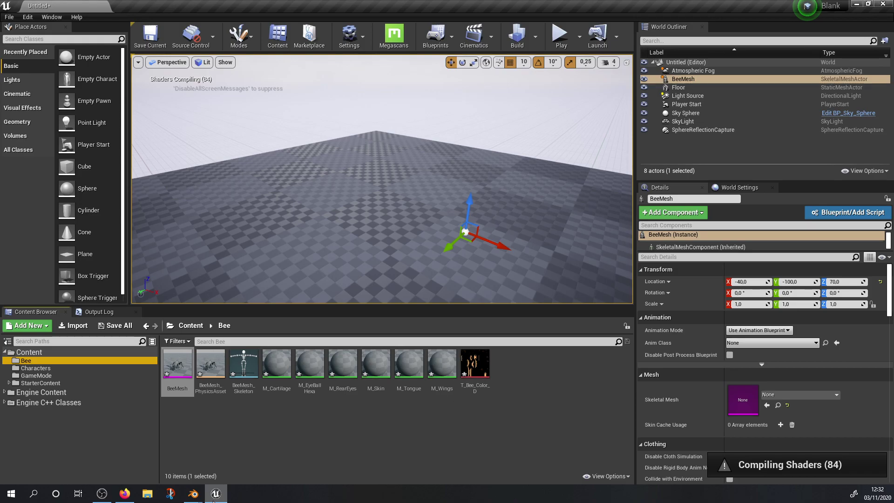
Step: Switch to Blender, assign the Idle_Fly action to BeeArmature and preview its motion
click(197, 492)
click(155, 449)
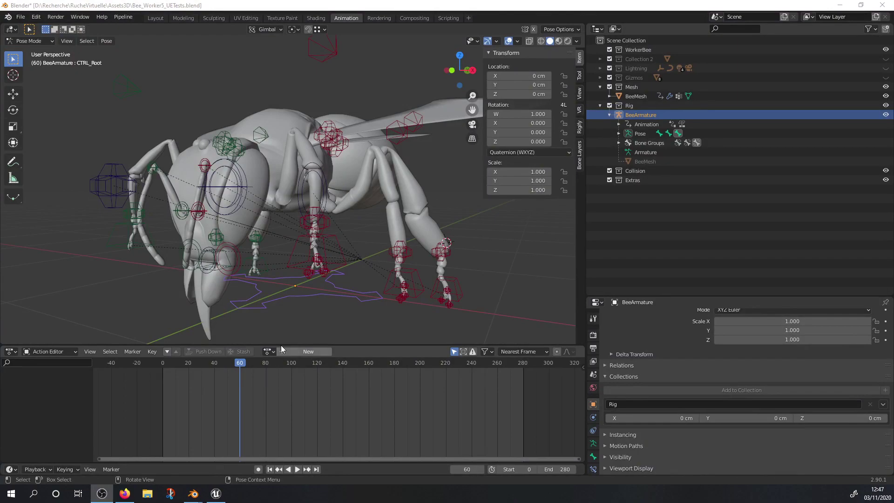
click(274, 352)
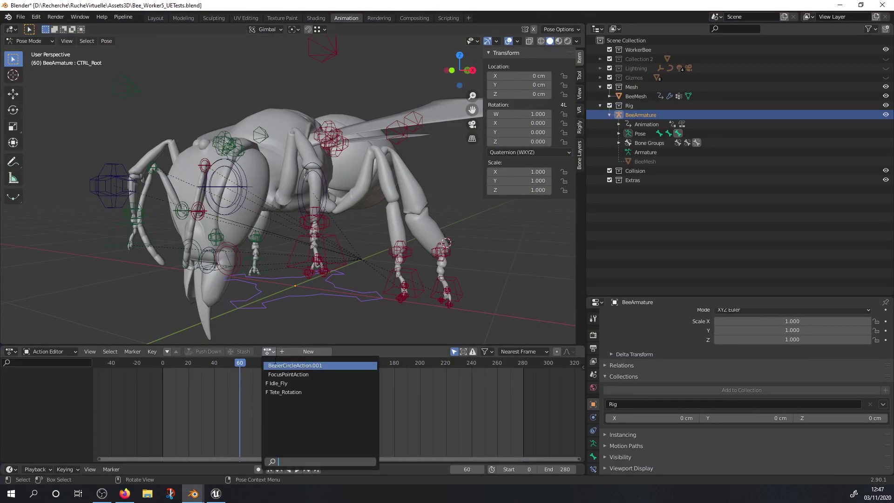
click(279, 383)
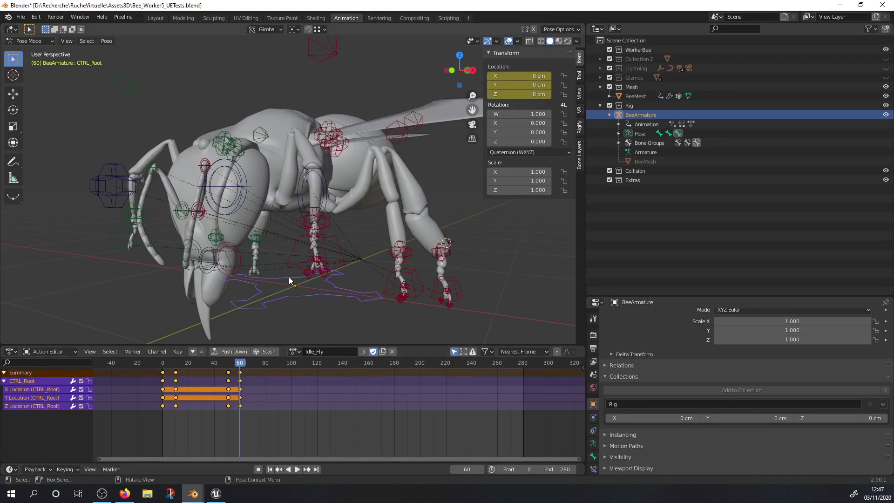
scroll(288, 277, up, 2)
key(space)
mouse_move(236, 364)
mouse_down()
mouse_move(175, 364)
mouse_move(246, 368)
mouse_up()
Step: Switch to the Tete_Rotation action to scrub through its motion and reassign Idle_Fly
click(294, 351)
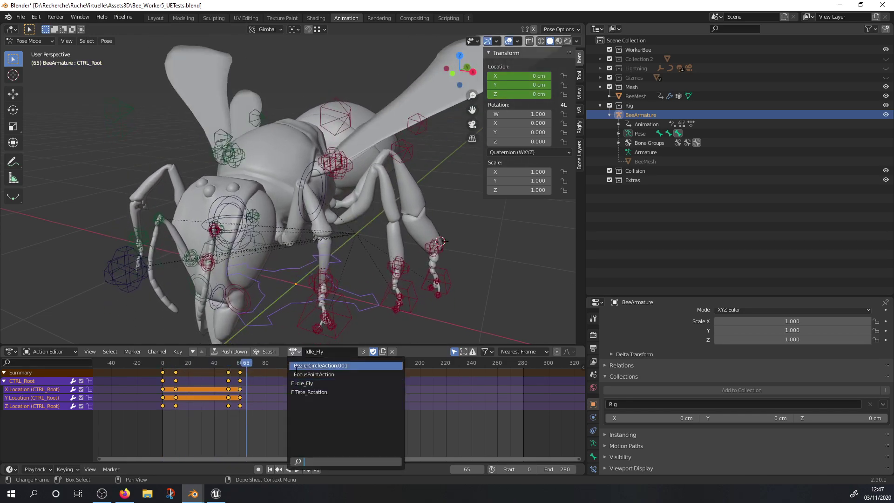
click(307, 392)
drag(247, 366, 165, 369)
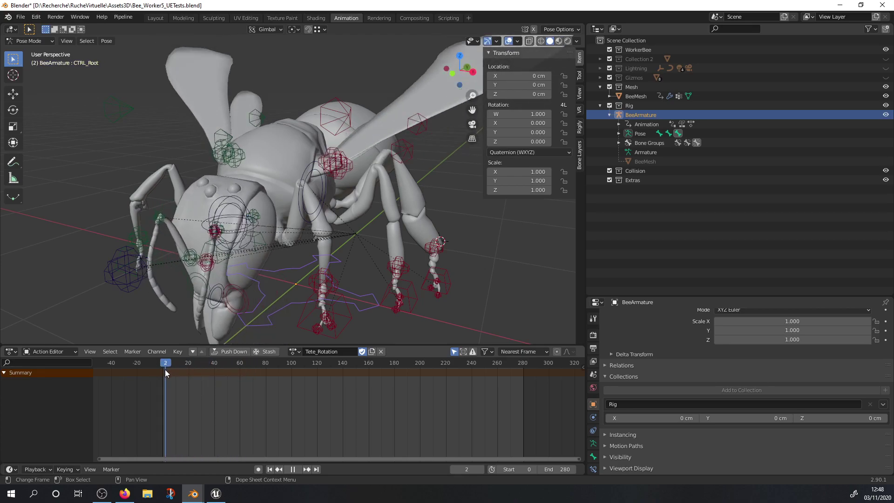
click(298, 352)
click(296, 383)
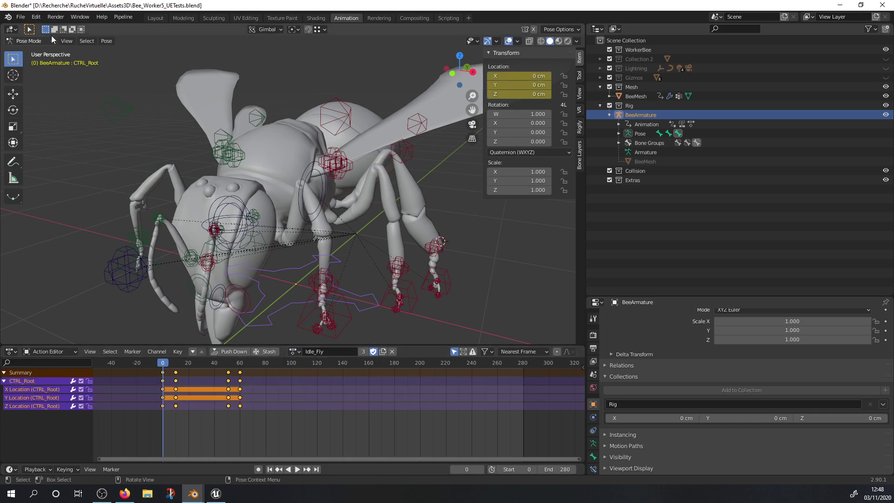
Step: Check the Send to Unreal folder paths and export the bee rig with no active action assigned
click(36, 16)
click(58, 150)
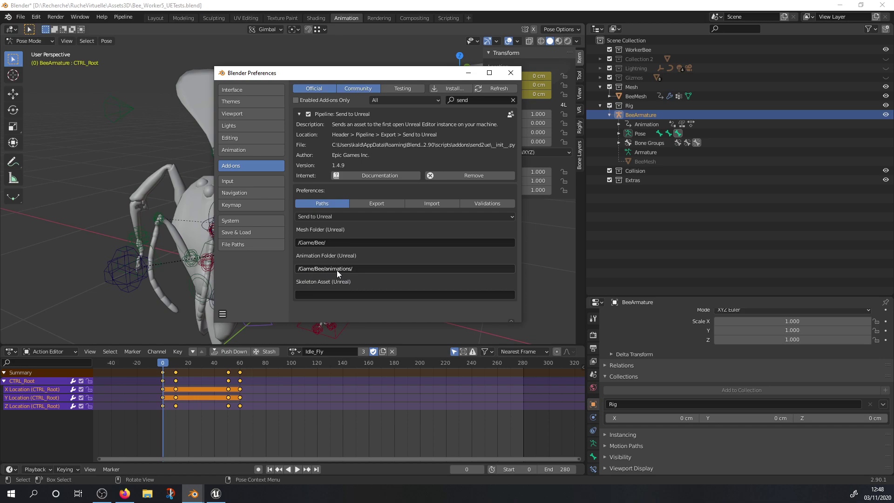
click(124, 16)
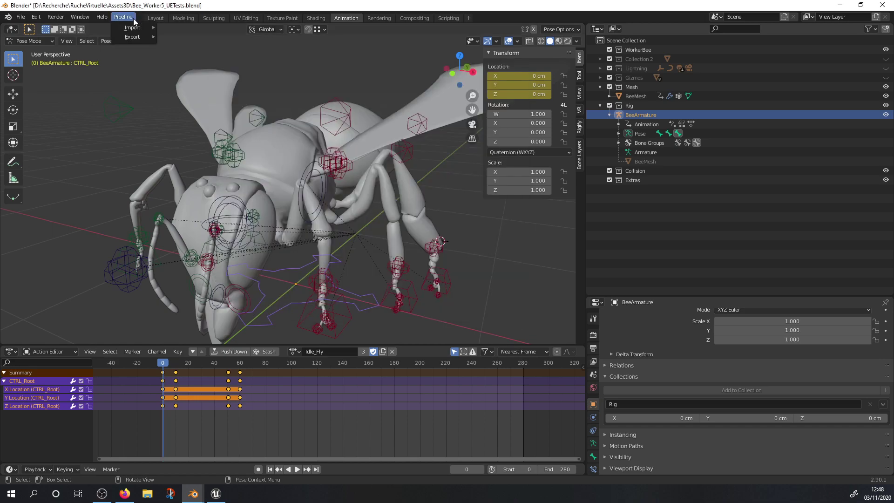
click(391, 351)
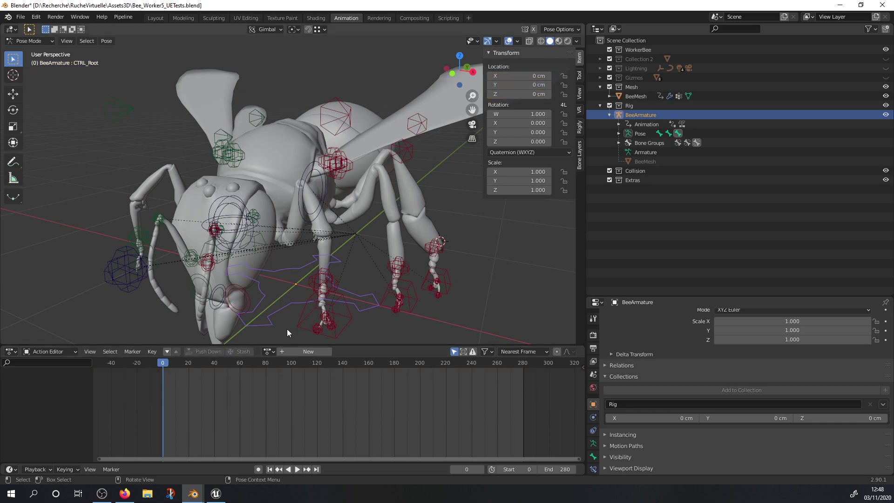
click(120, 18)
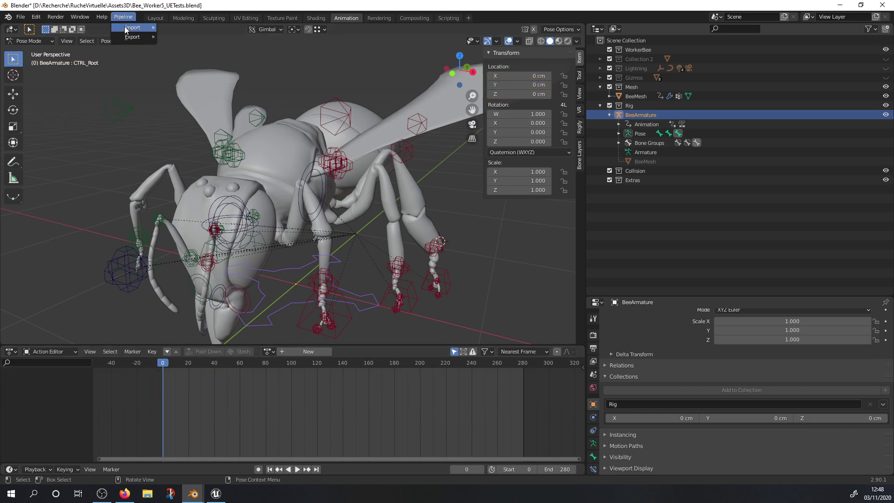
mouse_move(130, 37)
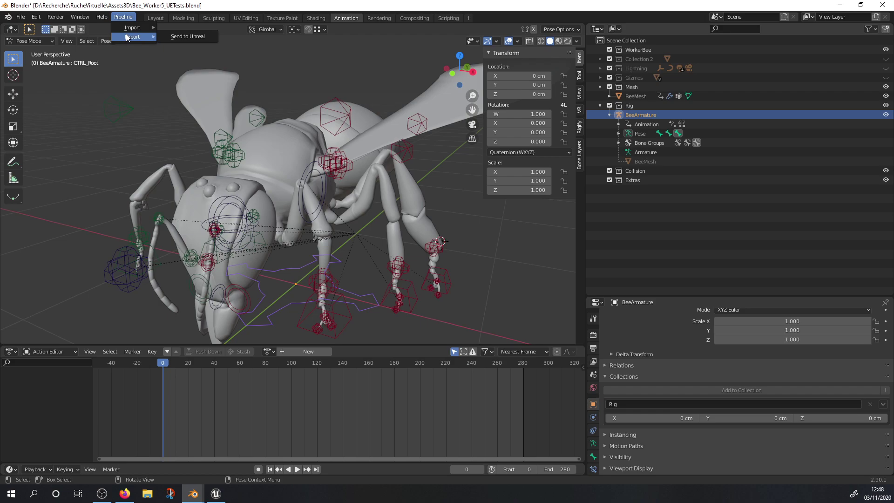
click(194, 34)
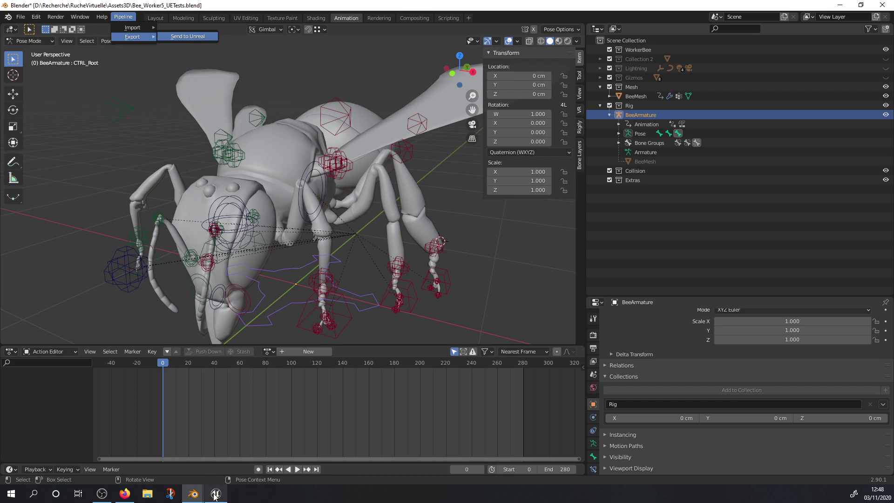
Step: In Unreal, open the Content/Bee/animations folder and select the imported Idle_Fly animation
click(458, 362)
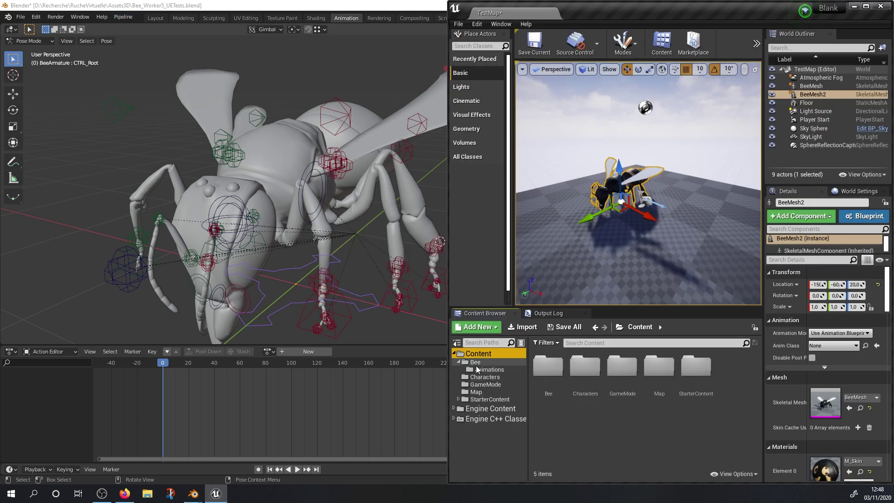
click(474, 362)
click(477, 370)
click(548, 372)
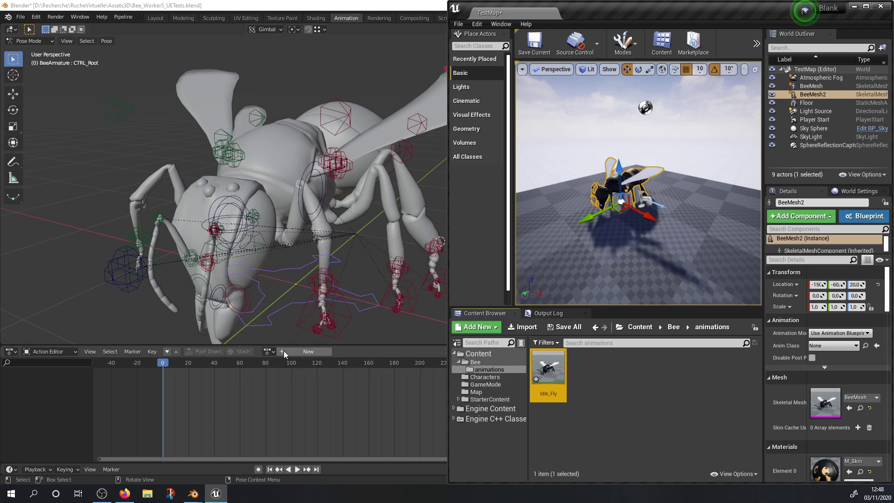
Step: In Blender, make Tete_Rotation the active action, send it to Unreal and select the imported animation there
click(270, 351)
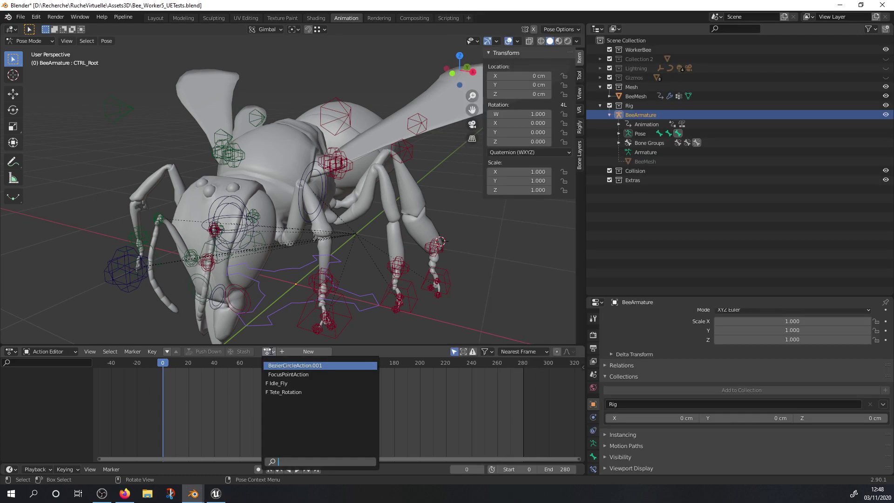
click(277, 391)
click(123, 16)
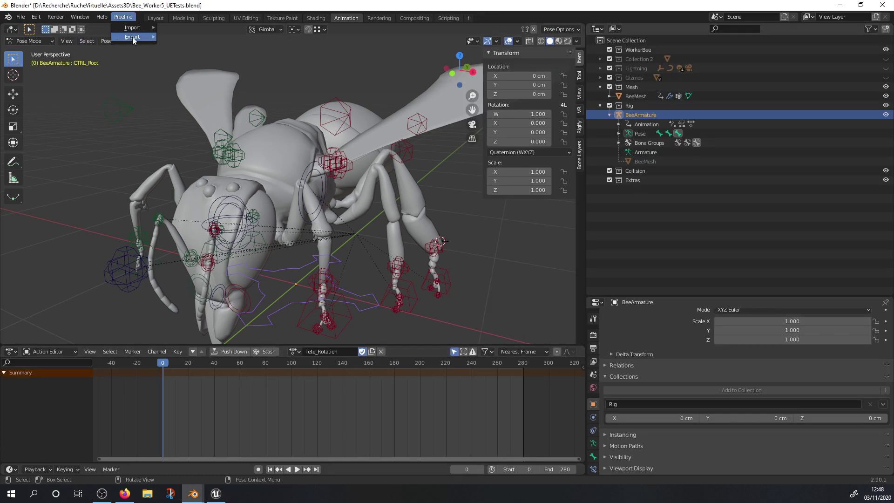
click(220, 497)
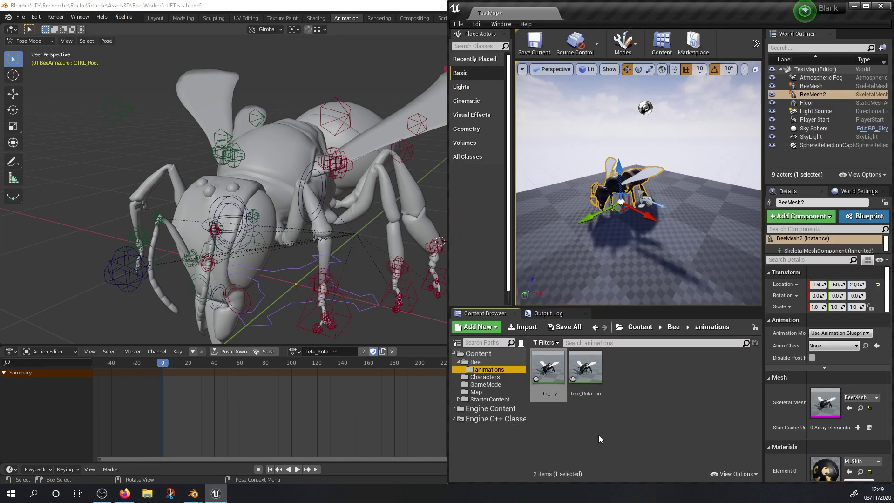
click(585, 370)
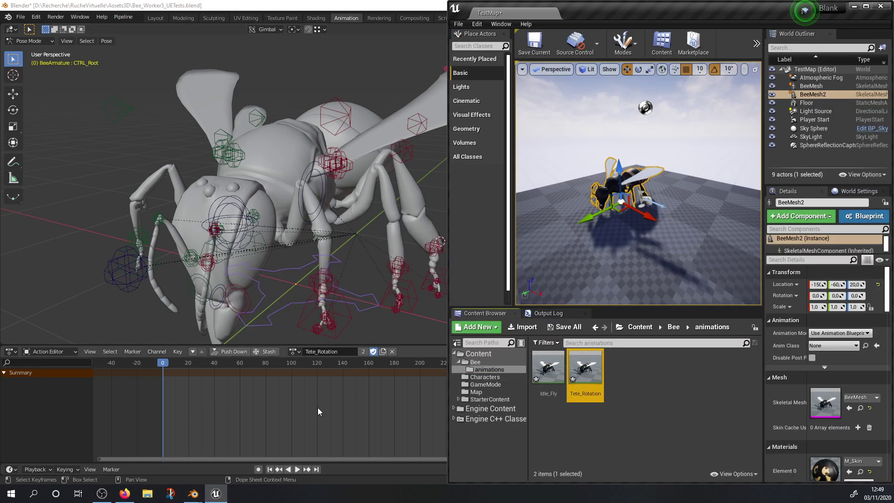
middle_drag(367, 143, 236, 133)
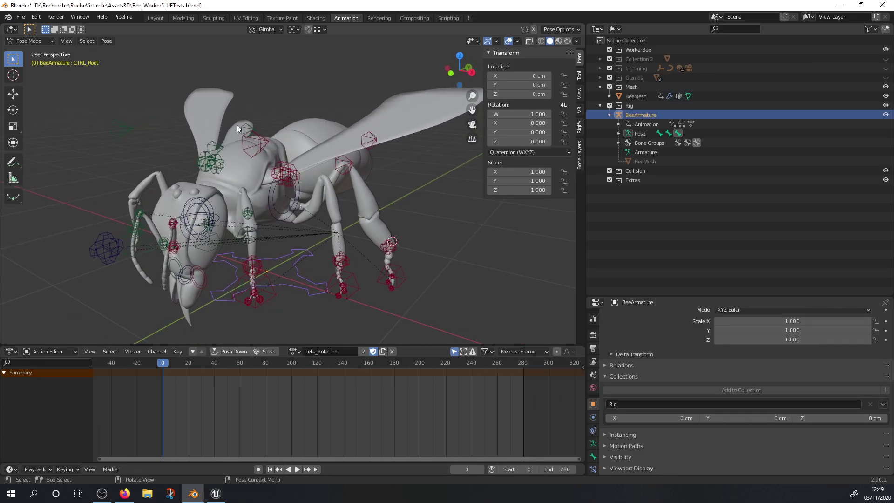
click(21, 16)
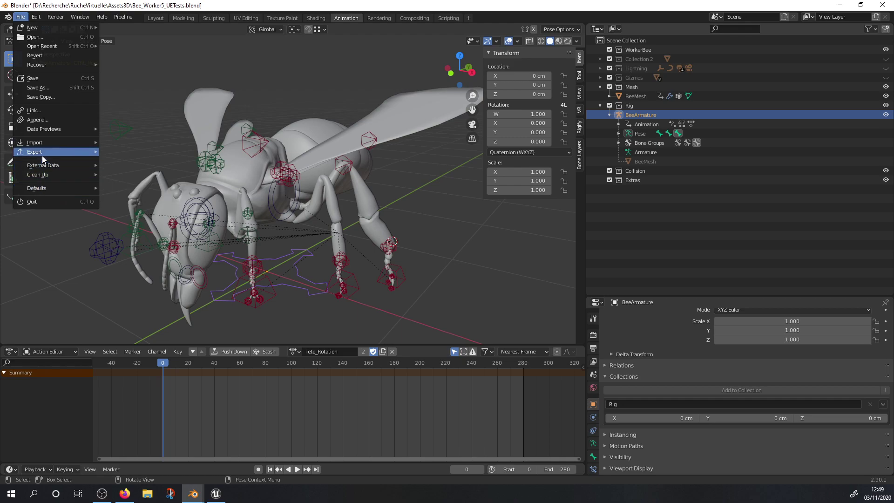
mouse_move(97, 152)
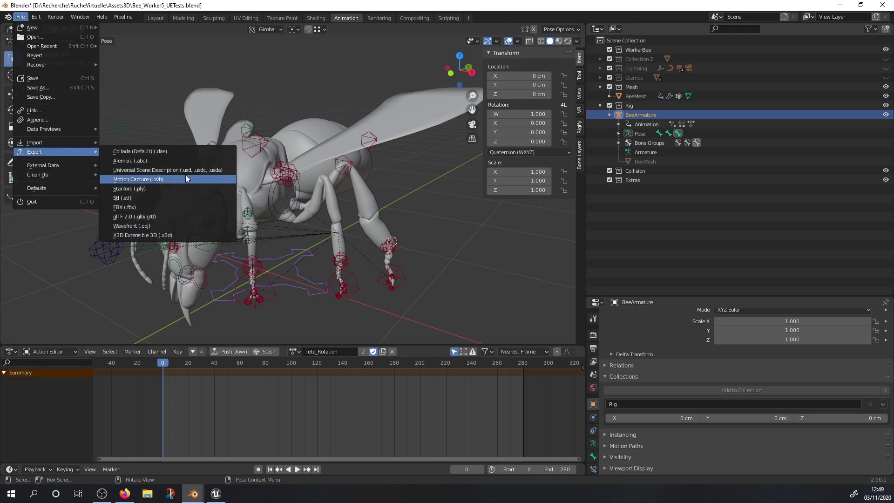
click(124, 208)
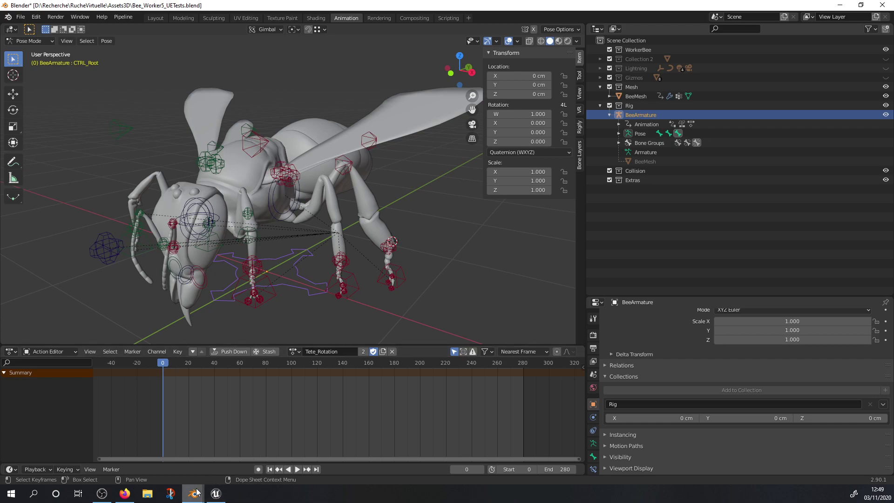
Step: Bring back the Blender preferences and show the Send to Unreal add-on's Export settings
mouse_move(202, 484)
click(235, 439)
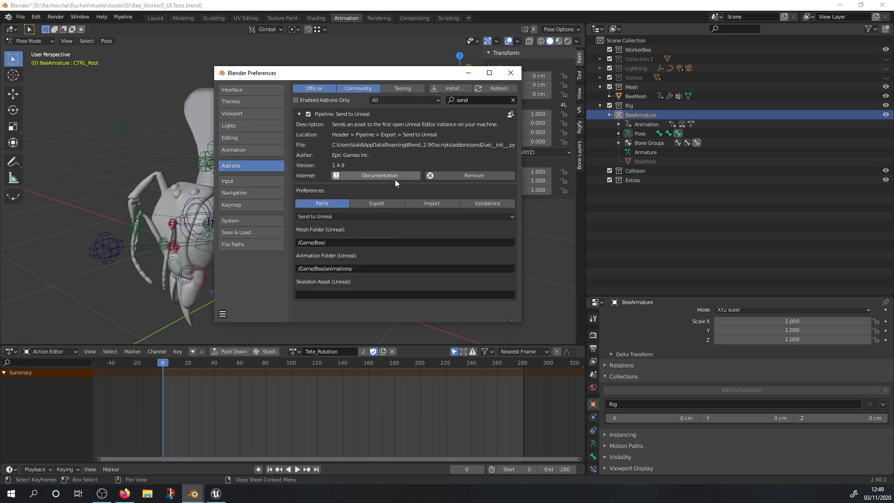
click(377, 204)
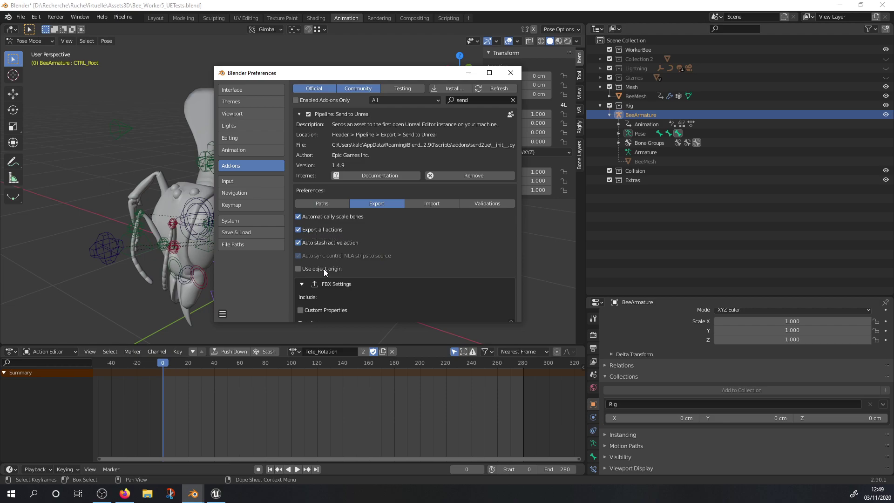
Step: In Unreal, force delete the Idle_Fly and Tete_Rotation animations from the Bee/animations folder
click(216, 493)
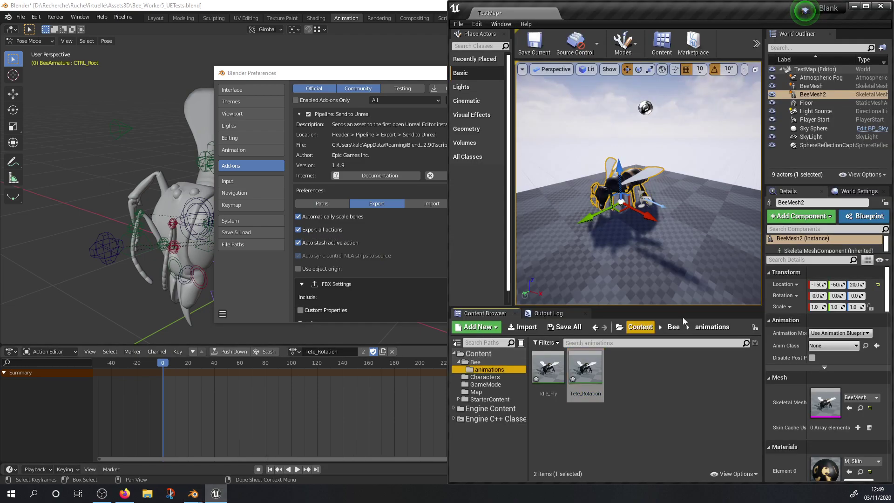
click(652, 424)
click(548, 367)
shift+click(582, 369)
key(Delete)
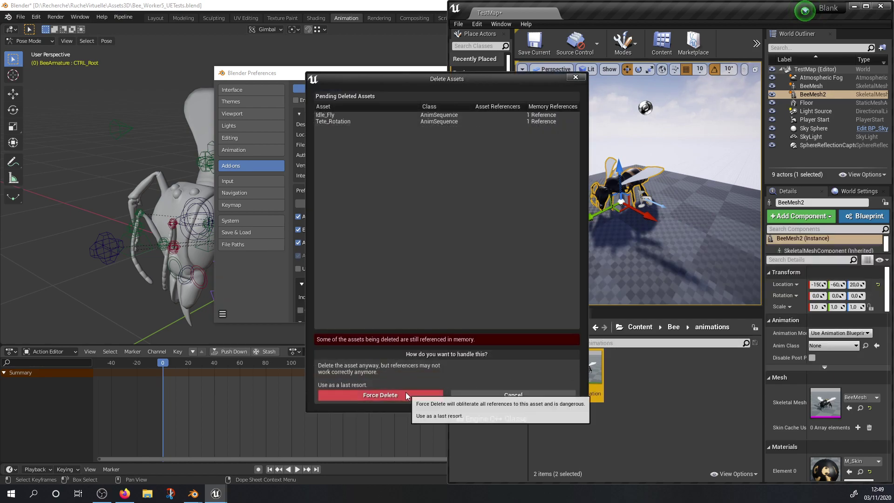
click(406, 391)
Step: Back in Blender, select BeeArmature and enter Pose Mode with the CTRL_Abdomen control active
drag(437, 73, 272, 87)
click(270, 89)
middle_drag(296, 150, 242, 139)
click(365, 168)
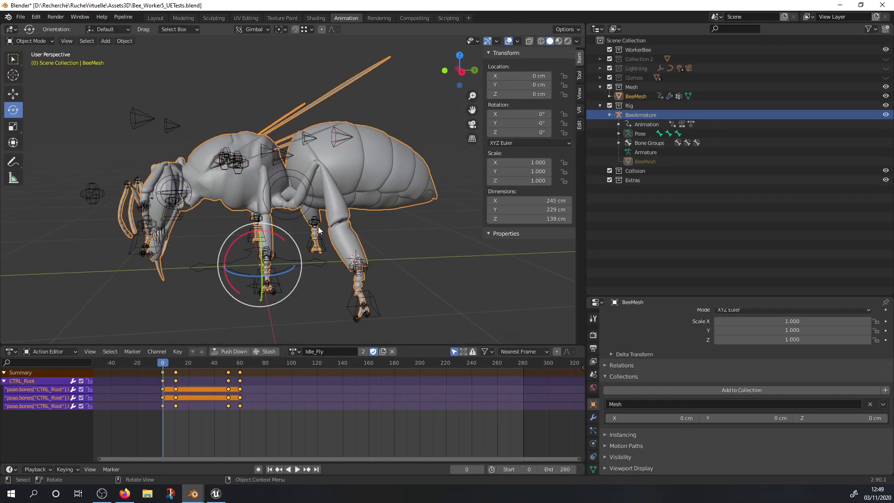
click(295, 214)
key(ctrl+Tab)
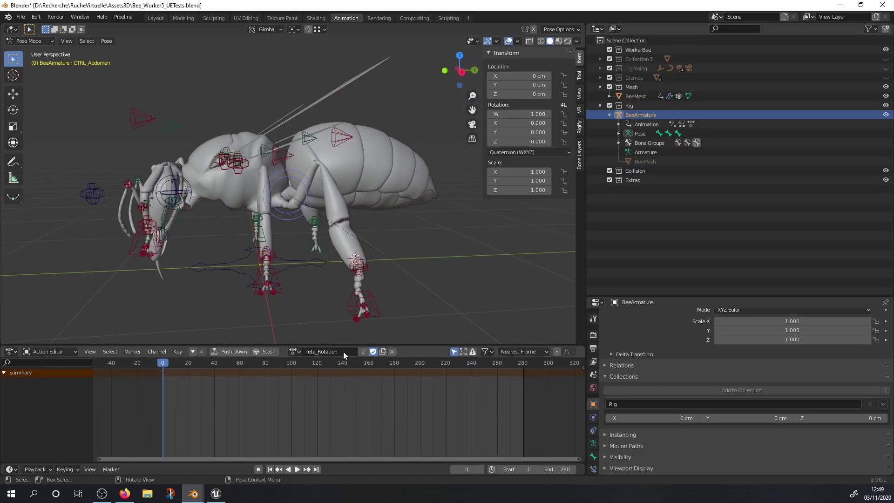
Step: Unlink the Tete_Rotation action and create a new action named Dard
click(391, 353)
click(321, 351)
double_click(317, 351)
text(Dard)
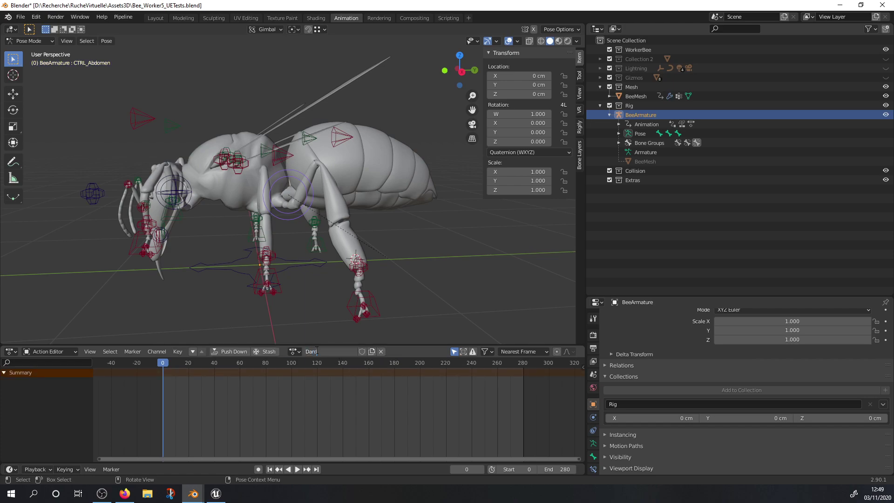
key(Return)
Step: Keyframe the rotation of CTRL_Abdomen at frames 0 and 40
key(i)
click(281, 227)
click(214, 363)
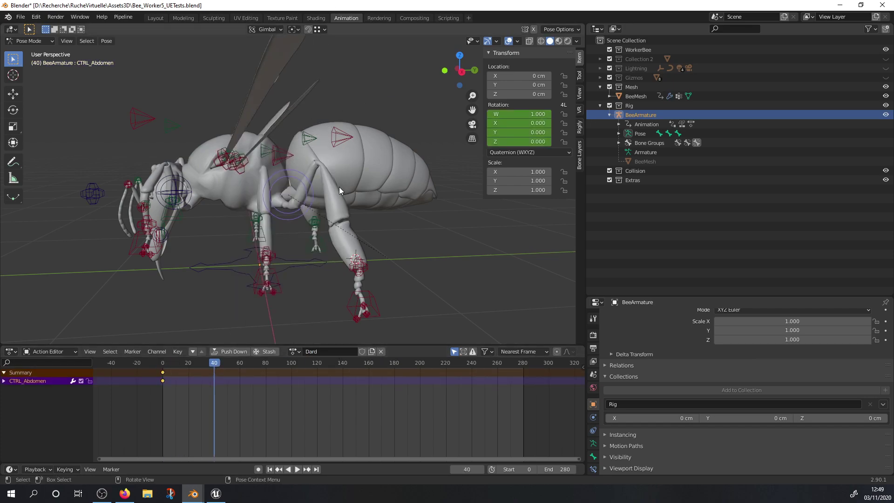
key(i)
click(327, 148)
Step: At frame 10, rotate CTRL_Abdomen about the X axis and keyframe its rotation
click(175, 362)
key(r)
key(x)
click(358, 223)
key(i)
click(358, 220)
Step: Scrub through the Dard motion, give the action a fake user and unlink it from BeeArmature
drag(163, 365, 217, 365)
click(359, 354)
click(380, 351)
Step: Export the bee rig with Send to Unreal and check the Bee/animations folder in Unreal
middle_drag(368, 228, 251, 224)
click(123, 17)
mouse_move(134, 37)
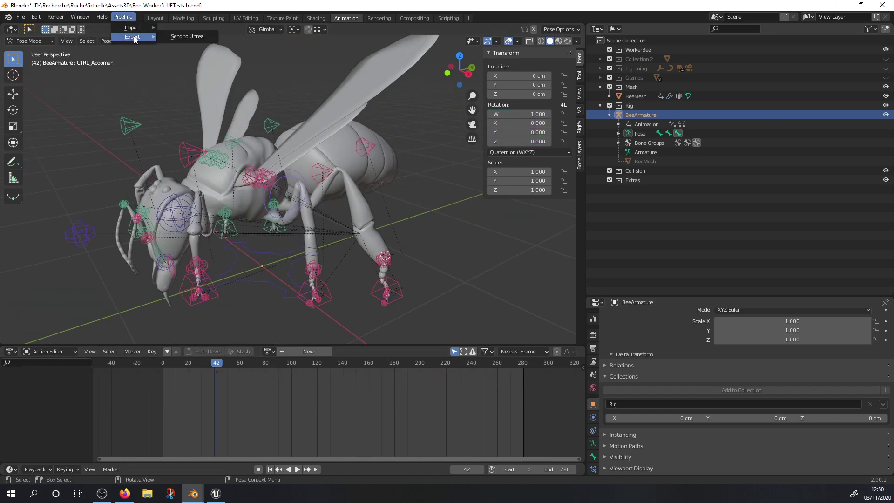
click(188, 37)
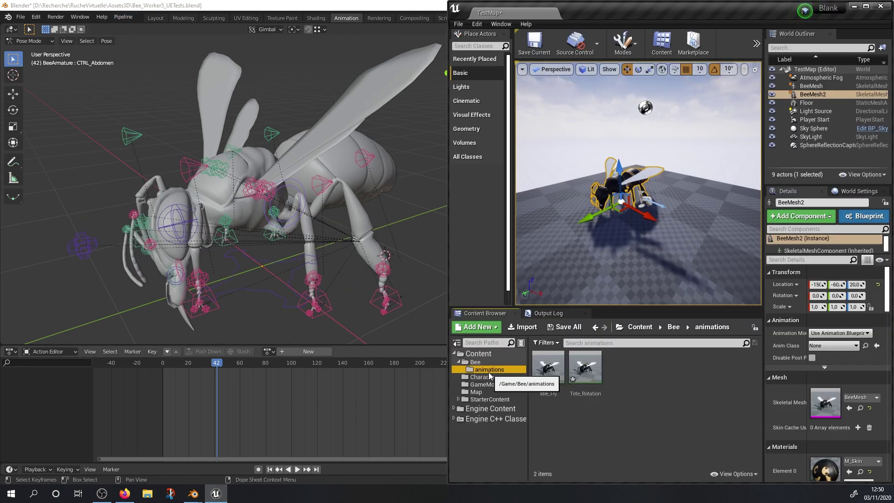
click(636, 393)
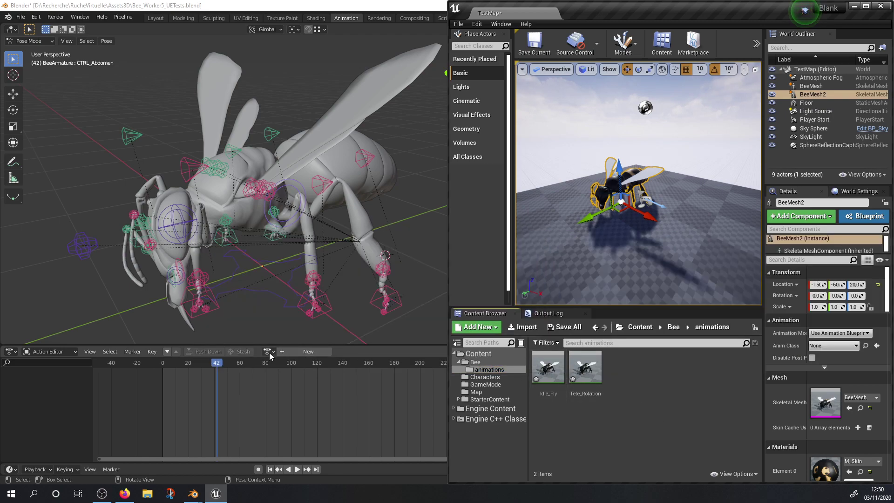
Step: Assign the Dard action to BeeArmature and export the bee rig with Send to Unreal
click(274, 352)
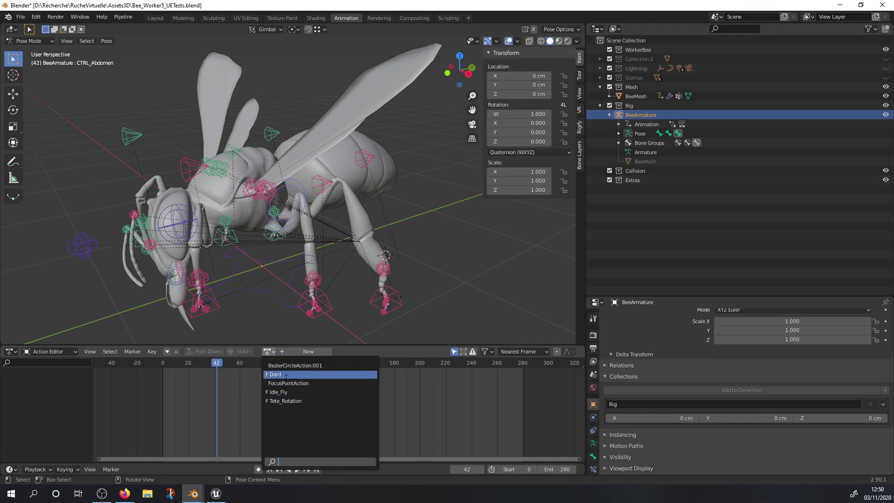
click(280, 374)
click(123, 17)
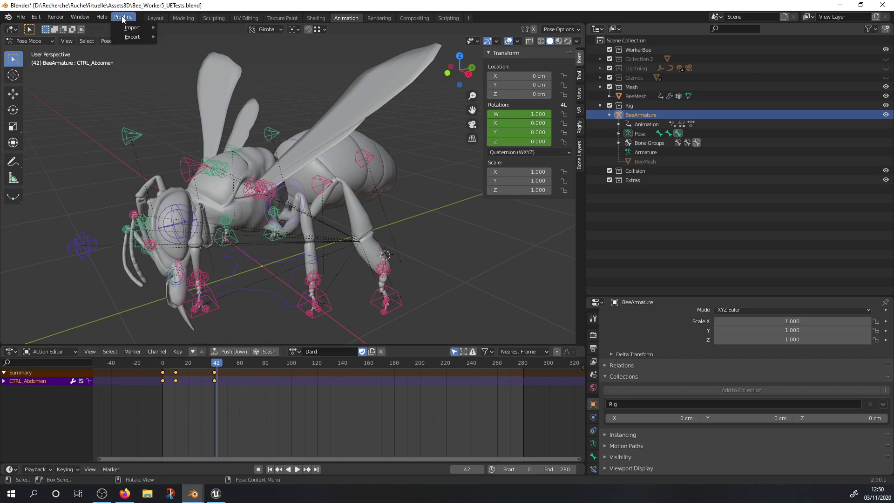
mouse_move(135, 37)
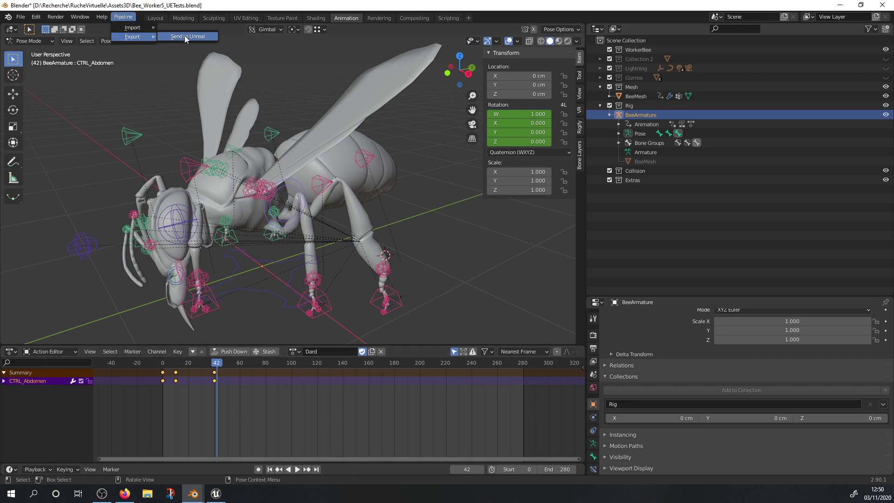
click(184, 35)
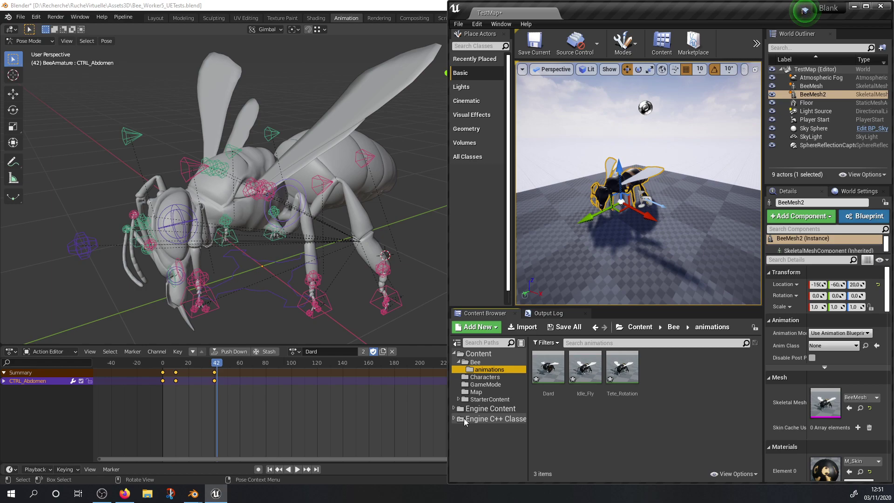
Step: Switch back to Blender and point out the BeeMesh object and the Rig collection in the outliner
click(420, 5)
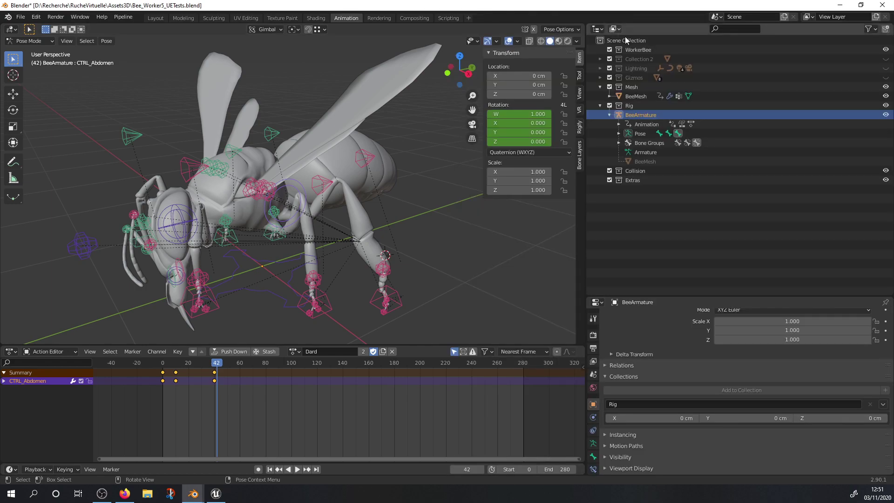
click(639, 94)
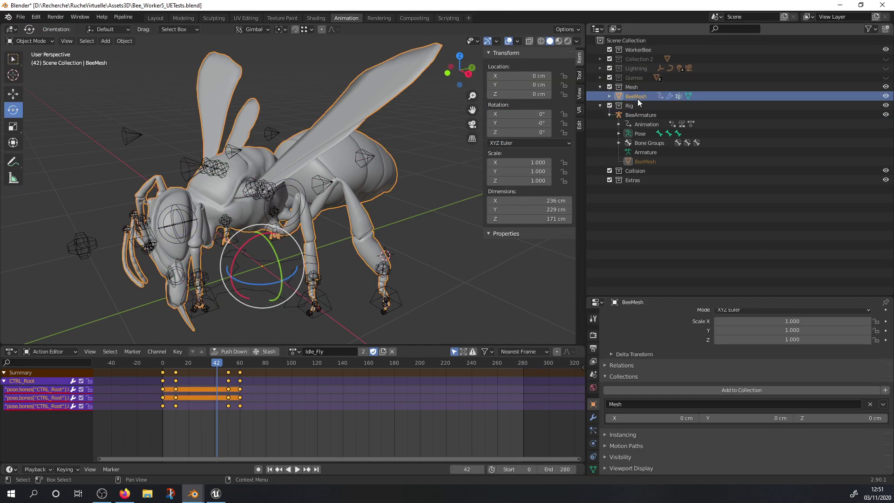
click(632, 106)
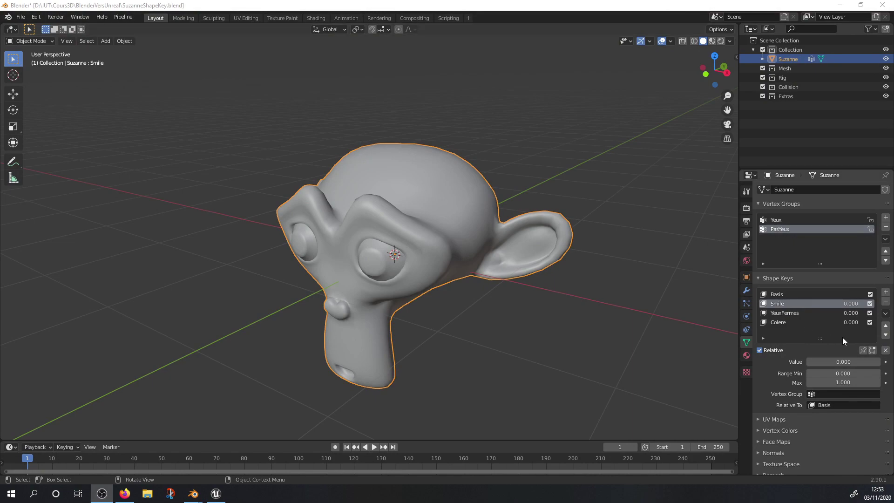
Step: Preview Suzanne's Smile, YeuxFermes and Colere shape keys, returning their values to 0, and select the Colere key
mouse_move(848, 308)
mouse_down()
mouse_move(884, 309)
mouse_move(838, 308)
mouse_up()
middle_drag(423, 263, 445, 236)
drag(851, 314, 819, 323)
double_click(851, 322)
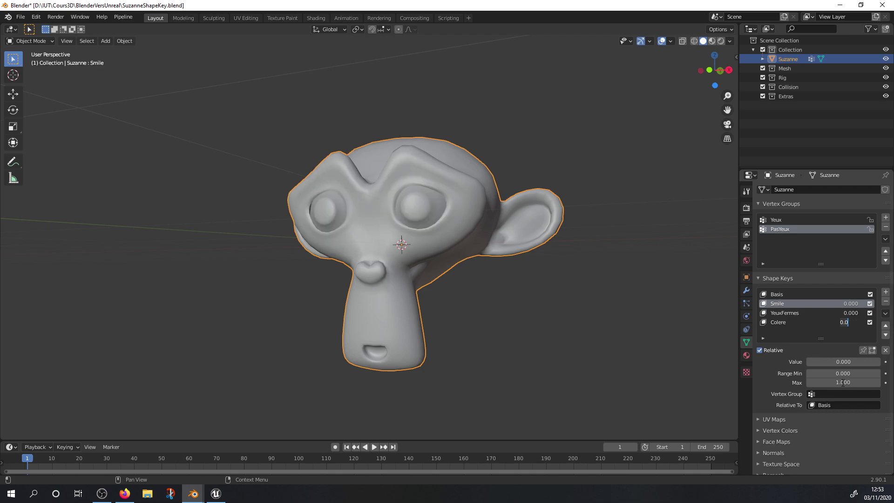
click(790, 324)
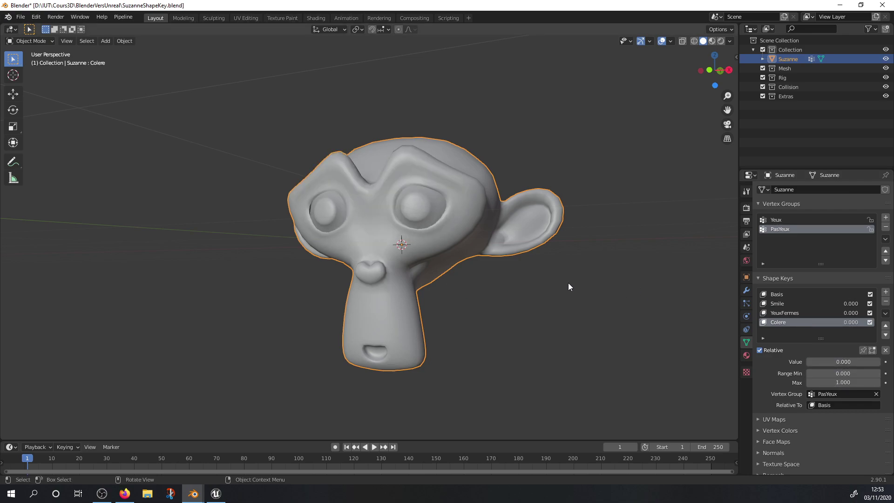
middle_drag(392, 204, 367, 224)
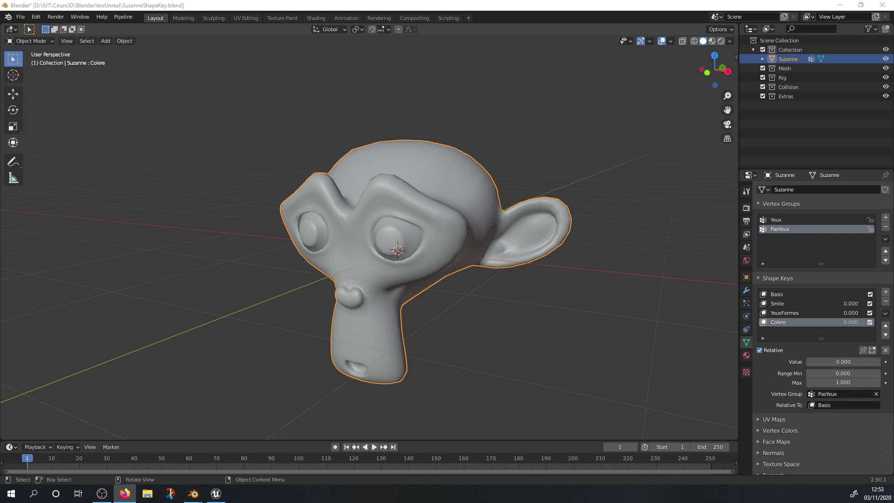
Step: Show the YouTube page "Blender Vers Unreal part4 ShapeKeys vers MorphTarget" in Firefox, then return to Suzanne in Blender
drag(0, 10, 570, 42)
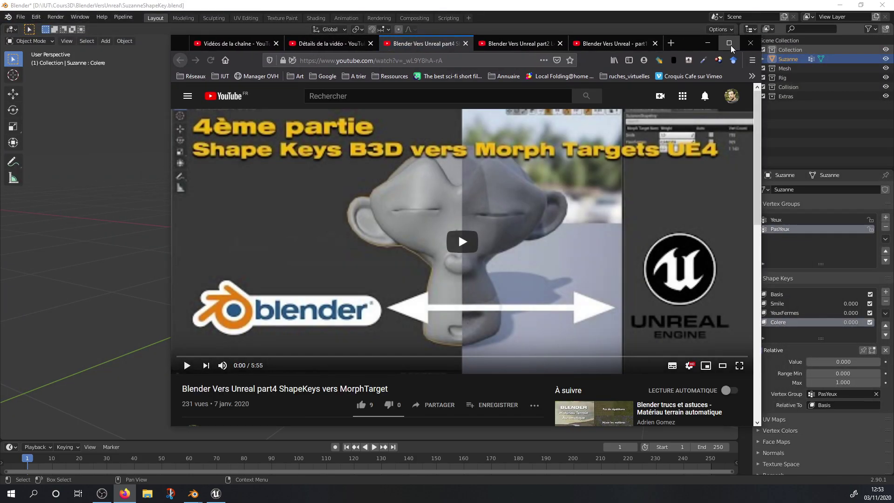
click(729, 43)
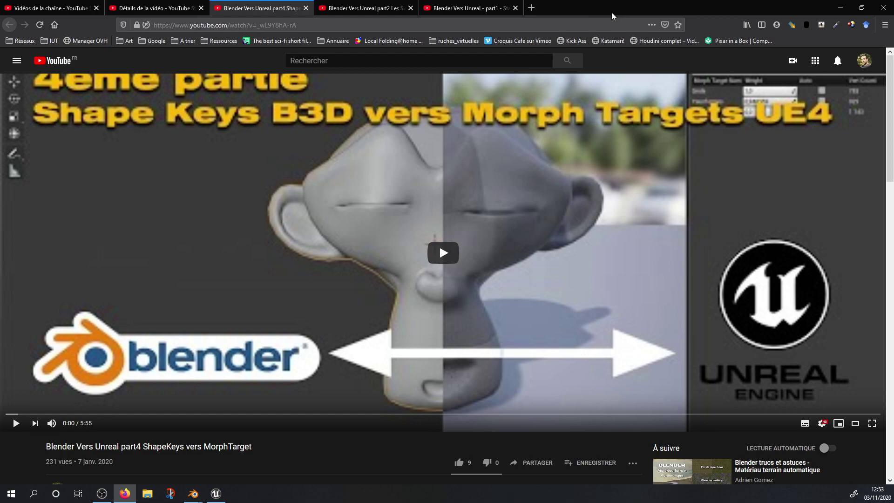
drag(602, 5, 0, 9)
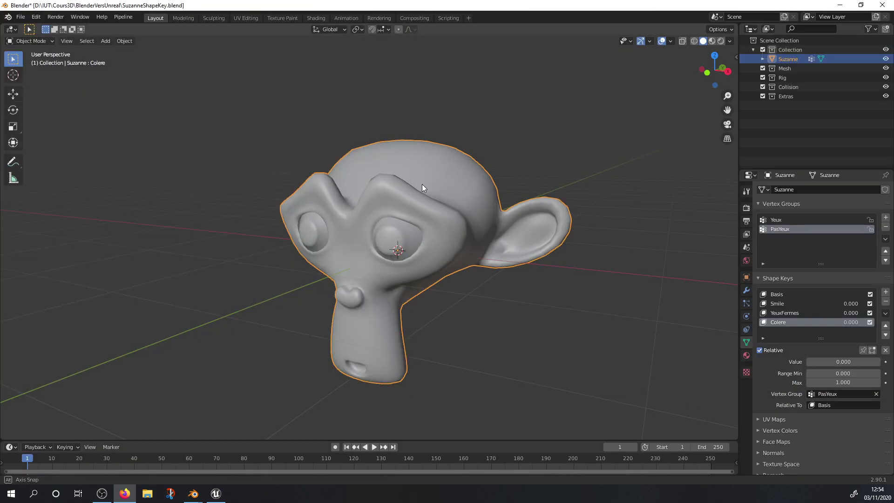
middle_drag(420, 183, 429, 193)
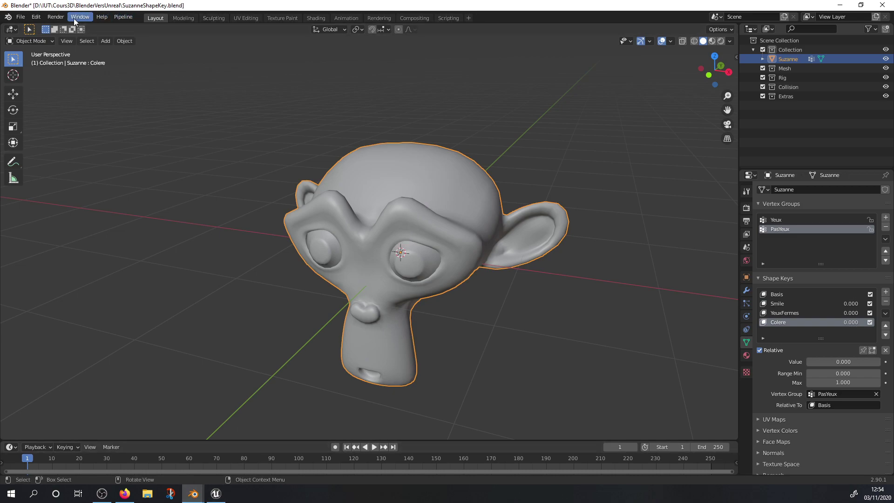
Step: Review the Send to Unreal add-on's FBX export settings and its import options in the preferences
mouse_move(192, 496)
click(239, 462)
drag(490, 82, 306, 138)
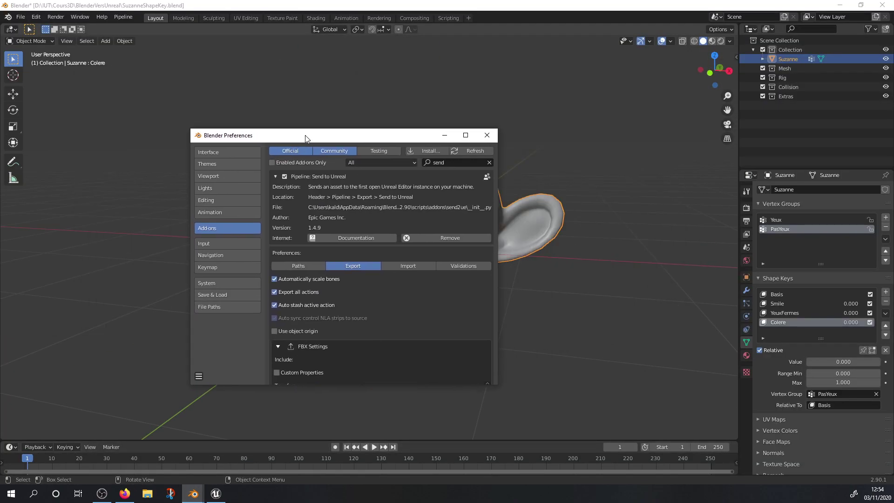
scroll(330, 340, down, 15)
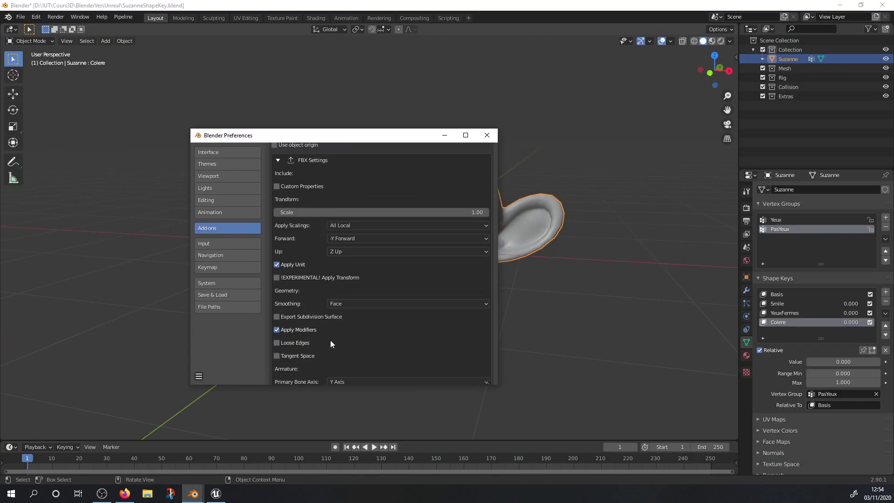
scroll(294, 263, up, 15)
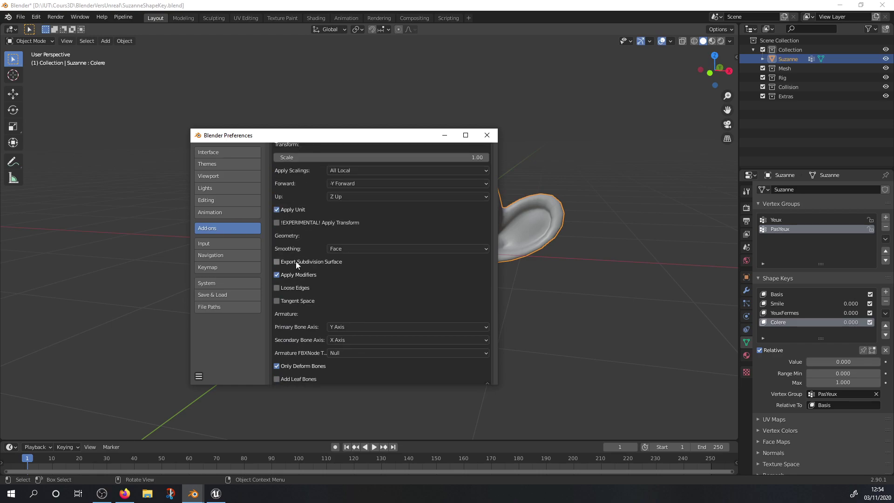
click(400, 247)
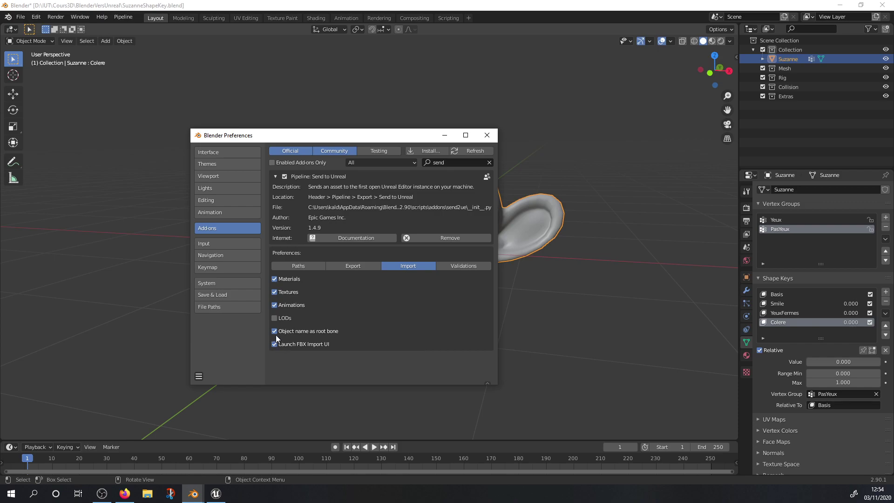
Step: Set the Send to Unreal mesh folder path to /Game/Suzanne/
click(299, 266)
click(298, 305)
click(296, 305)
double_click(298, 305)
text(Suzanne/)
key(Return)
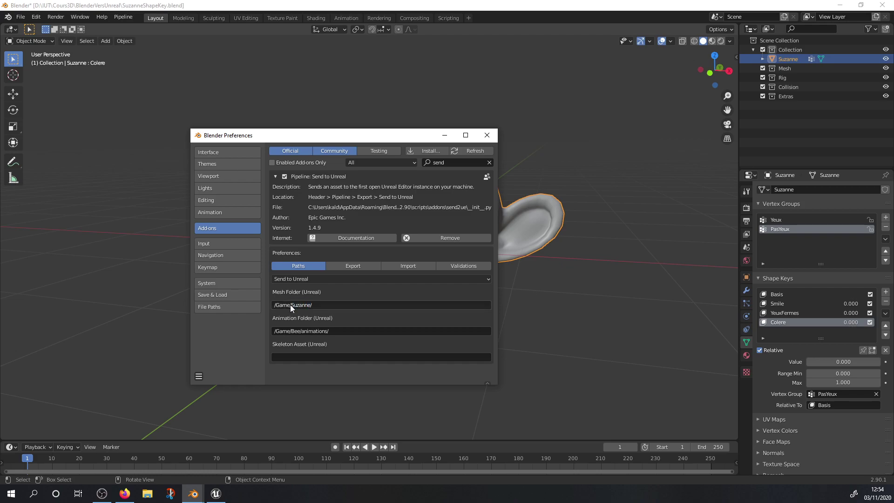
Step: Try to export Suzanne with Send to Unreal while it is in the default Collection
click(121, 18)
mouse_move(139, 37)
click(180, 37)
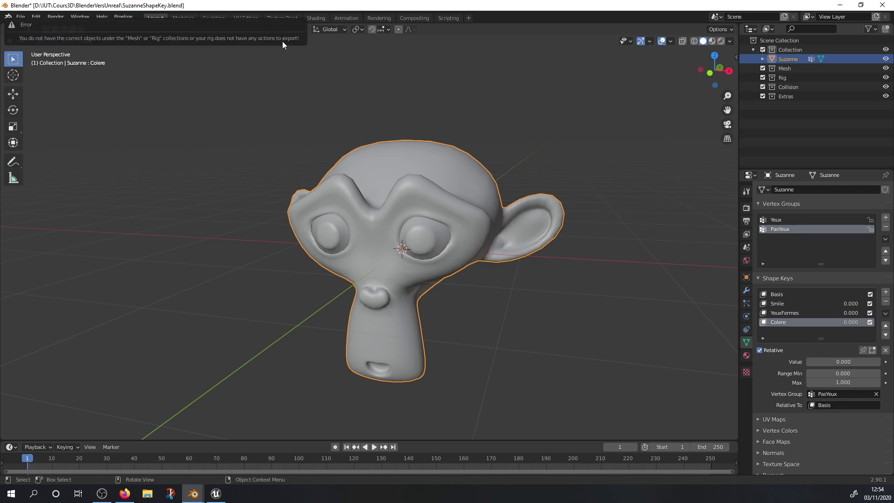
Step: Move Suzanne into the Mesh collection and export it with Send to Unreal
mouse_move(787, 58)
mouse_down()
mouse_move(788, 68)
mouse_move(788, 44)
mouse_move(786, 67)
mouse_up()
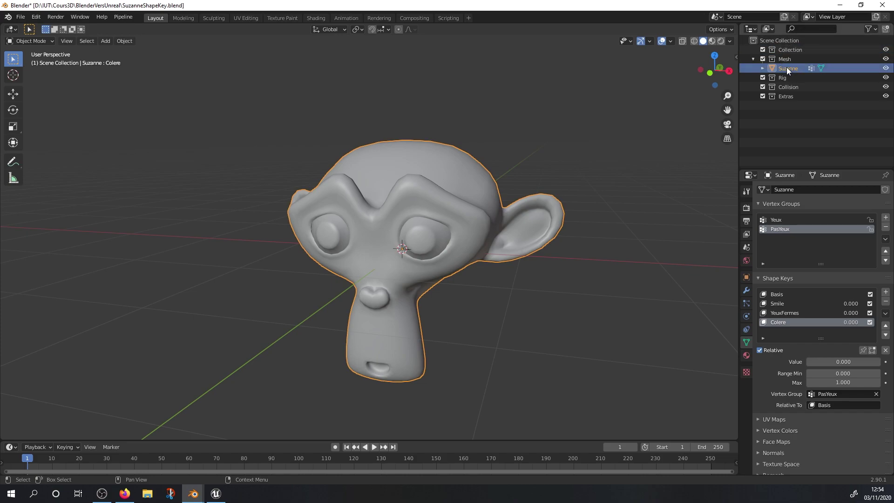
click(123, 16)
mouse_move(135, 37)
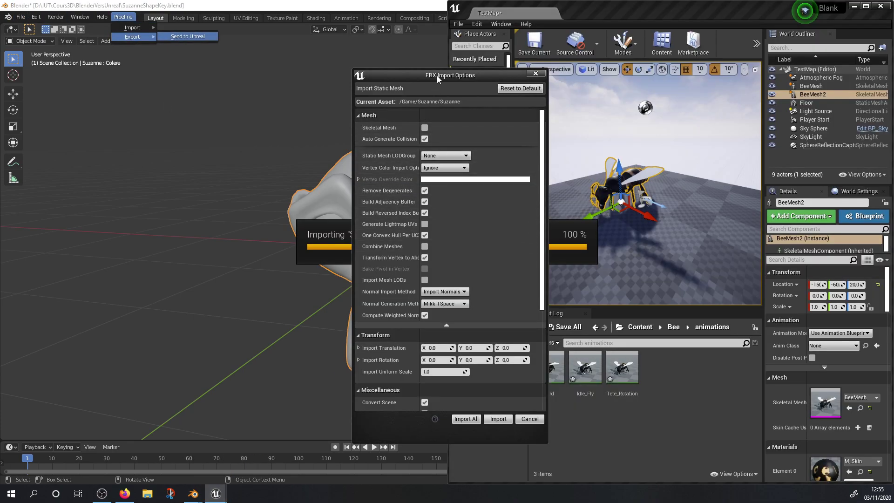
Step: Import Suzanne as a skeletal mesh with no existing skeleton and Import Morph Targets enabled, and dismiss the message log
mouse_move(384, 138)
click(424, 127)
click(494, 159)
click(434, 175)
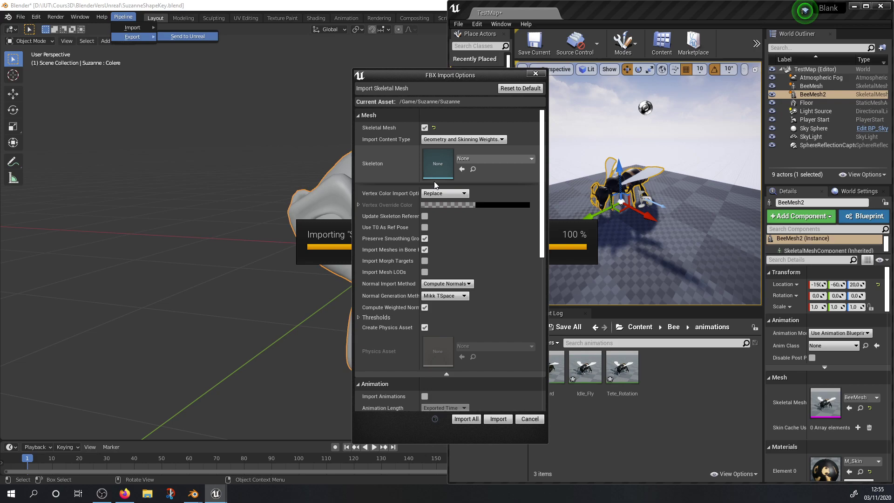
click(426, 261)
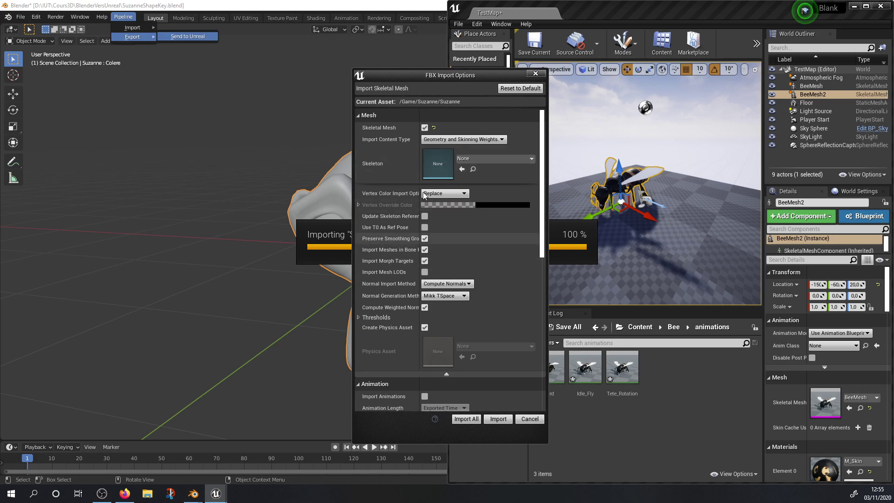
click(424, 128)
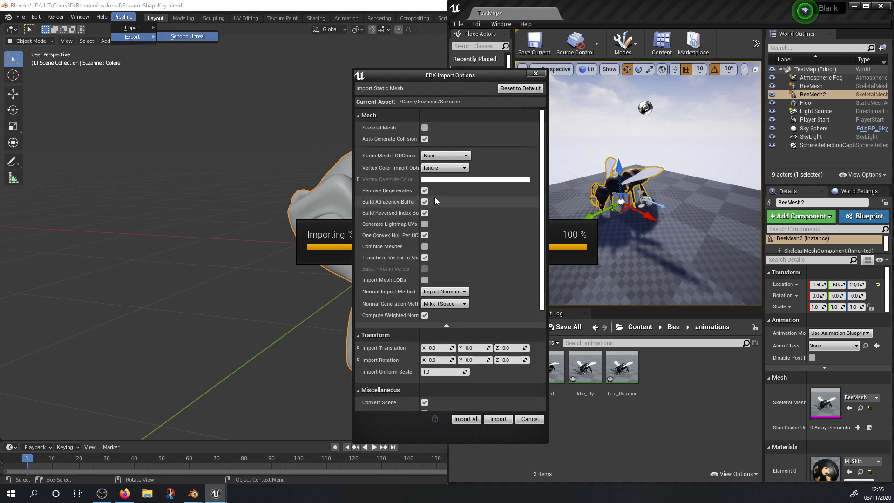
click(425, 128)
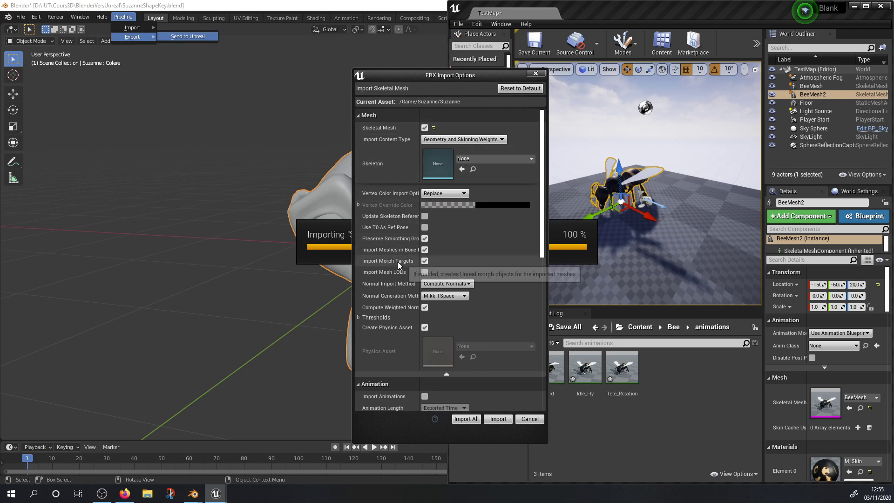
click(499, 420)
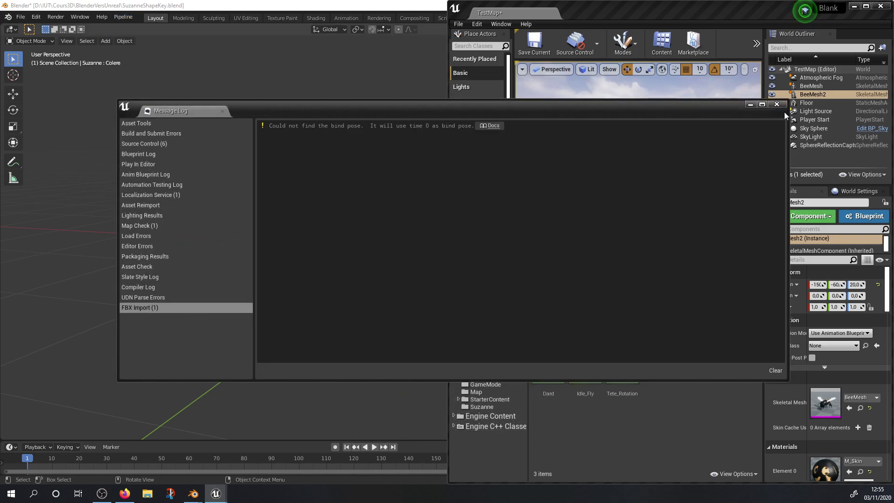
click(776, 104)
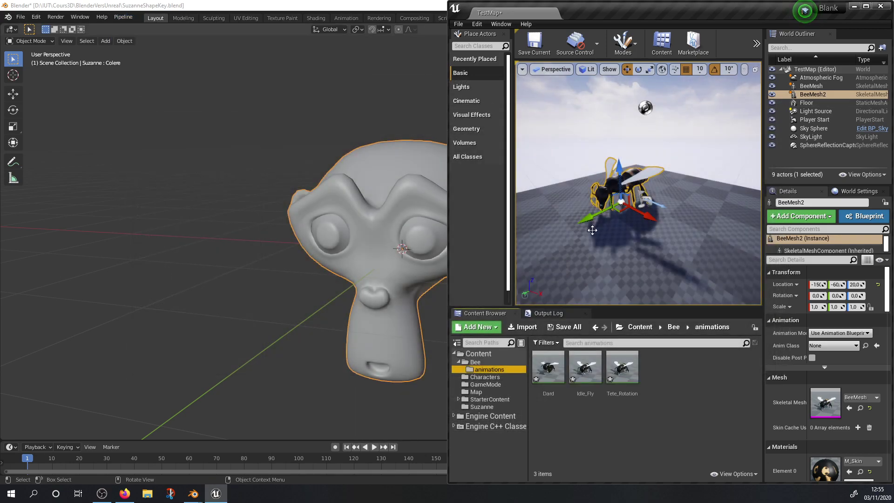
Step: Open the Suzanne skeletal mesh from the Content/Suzanne folder and set its Smile morph target weight to 1.0
click(480, 407)
double_click(548, 368)
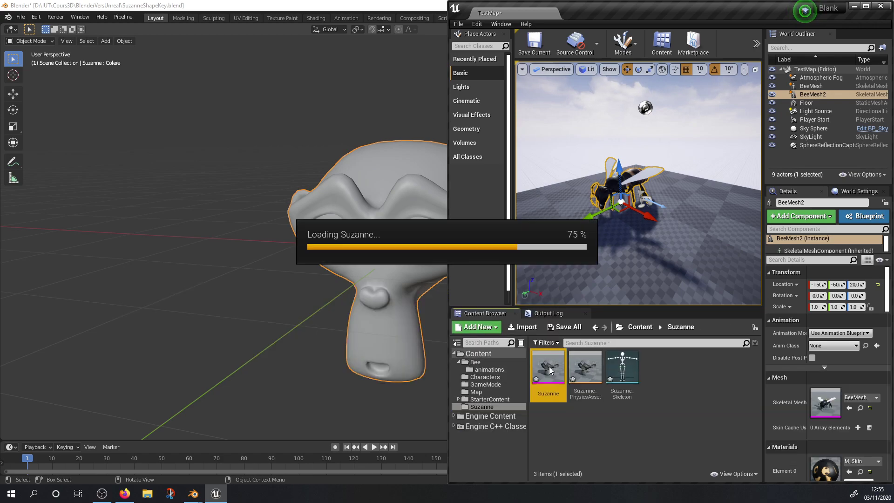
drag(690, 100, 734, 99)
middle_drag(279, 387, 242, 349)
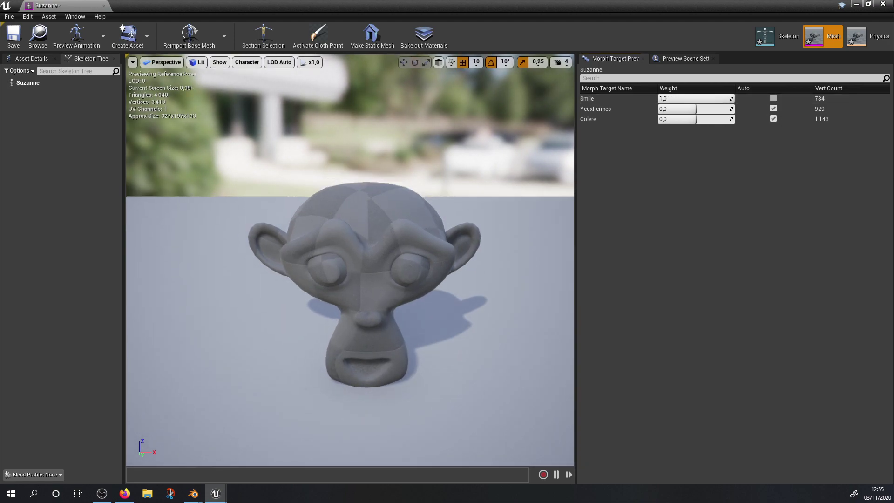
Step: Set the Colere morph target weight to 1.0 and vary the YeuxFermes weight, including -1.0, to test the face deformation
drag(691, 108, 660, 109)
right_drag(349, 261, 264, 252)
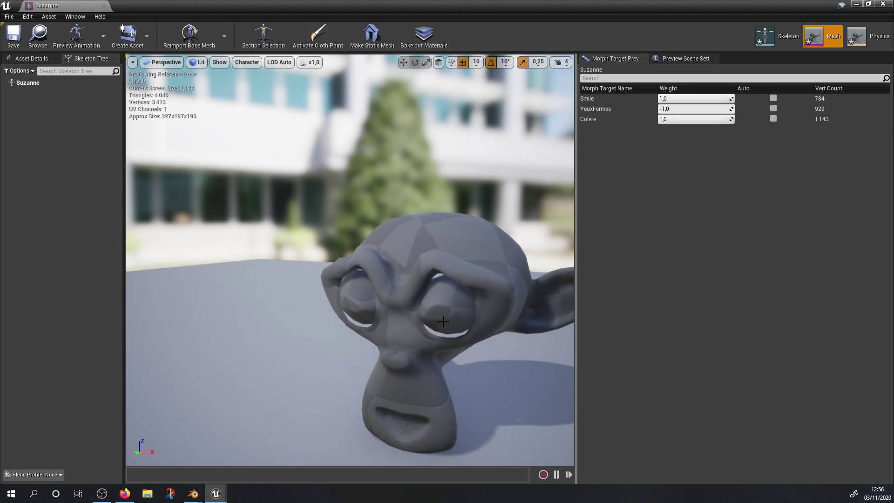
drag(693, 109, 673, 110)
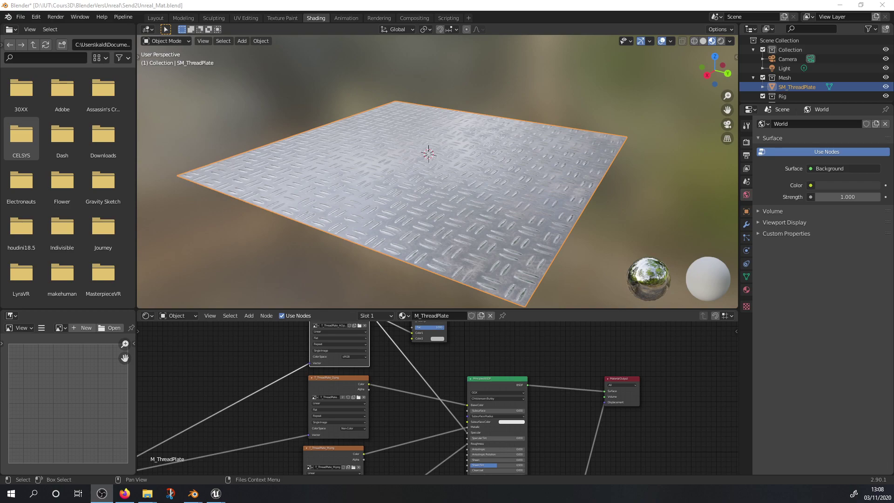
Step: Examine the SM_ThreadPlate plane and maximize the node editor to inspect M_ThreadPlate's texture and Principled BSDF connections
middle_drag(447, 150, 448, 168)
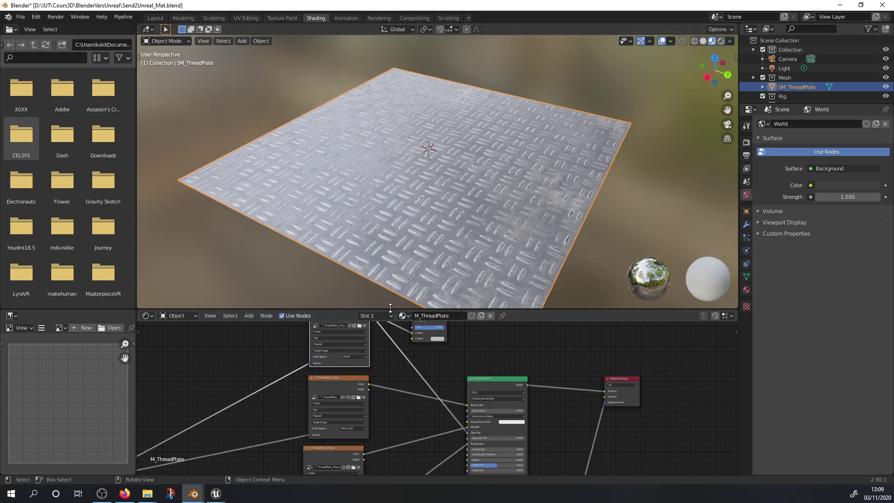
scroll(390, 394, down, 1)
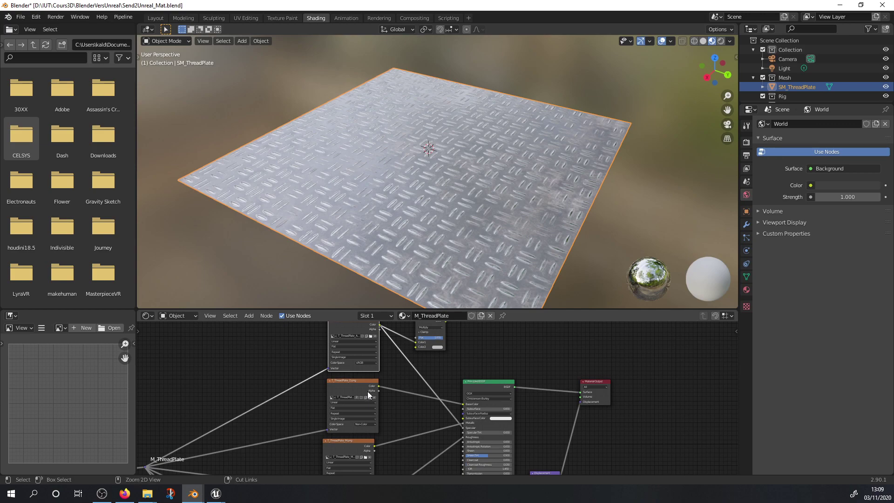
key(ctrl+space)
scroll(426, 244, down, 1)
drag(527, 168, 531, 173)
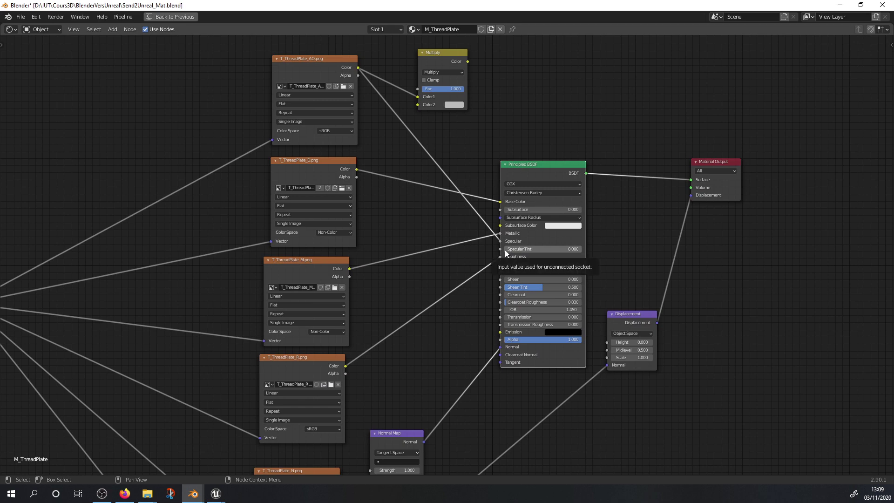
Step: Examine M_ThreadPlate's image texture nodes along with the Normal Map, Displacement, Texture Coordinate and Mapping nodes that feed the material
scroll(346, 261, down, 2)
scroll(346, 261, up, 1)
click(324, 173)
click(311, 263)
middle_drag(313, 345, 354, 285)
click(340, 319)
click(337, 411)
middle_drag(337, 411, 370, 288)
click(372, 379)
middle_drag(587, 278, 559, 379)
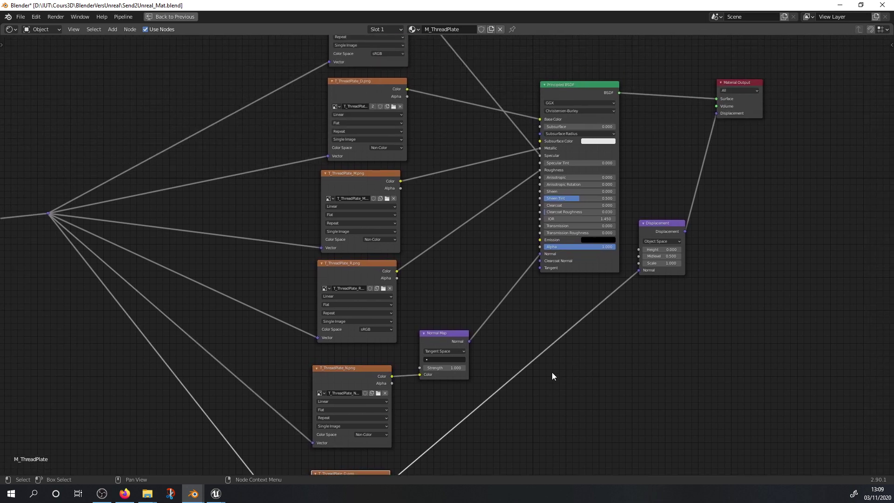
middle_drag(484, 286, 475, 414)
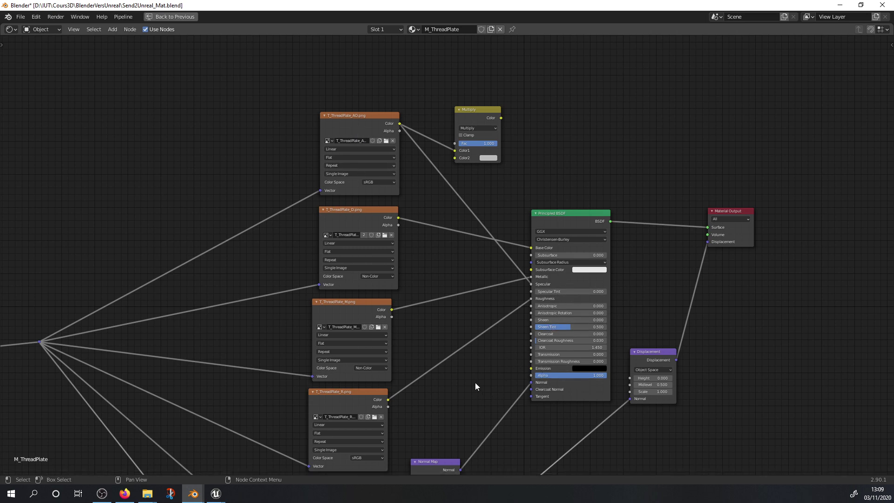
middle_drag(475, 386, 484, 376)
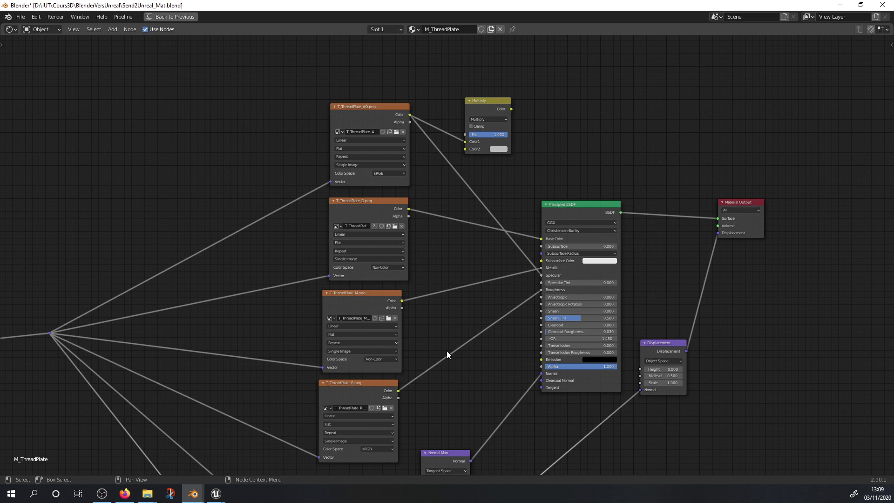
middle_drag(446, 351, 662, 373)
middle_drag(48, 295, 167, 195)
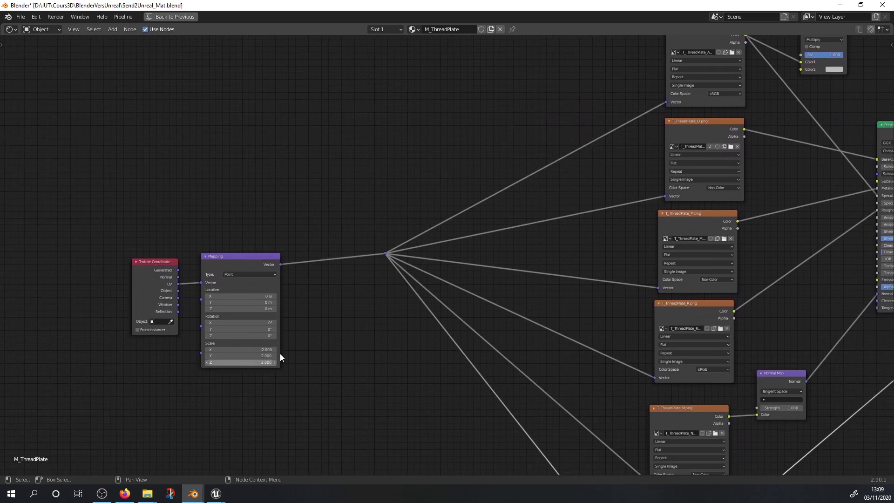
scroll(272, 359, down, 3)
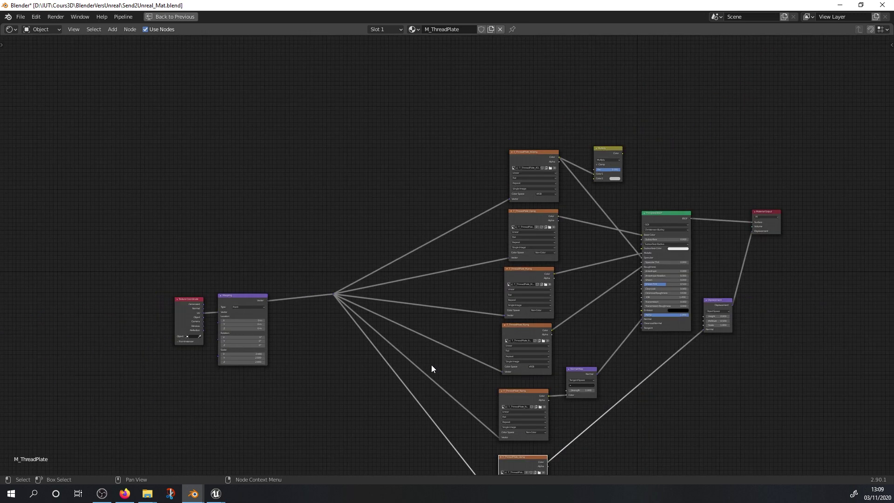
Step: Switch to the Unreal Engine level editor and delete the SM folder from the project's Content
click(216, 494)
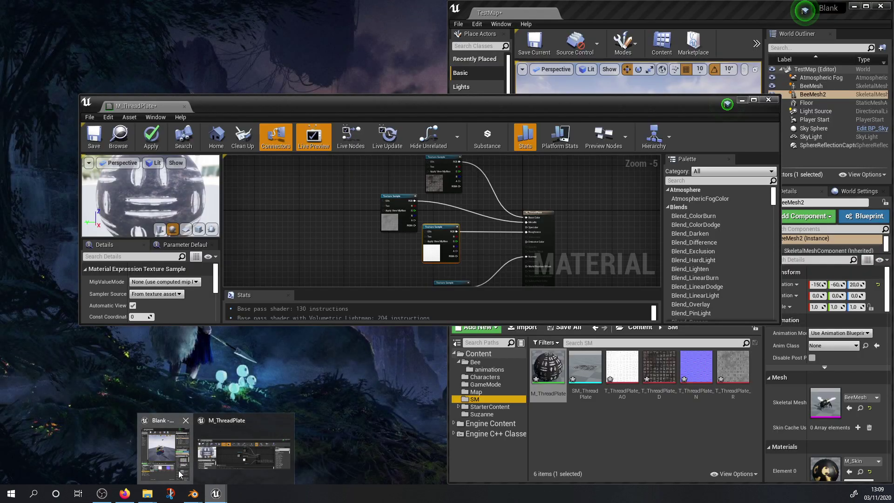
click(177, 470)
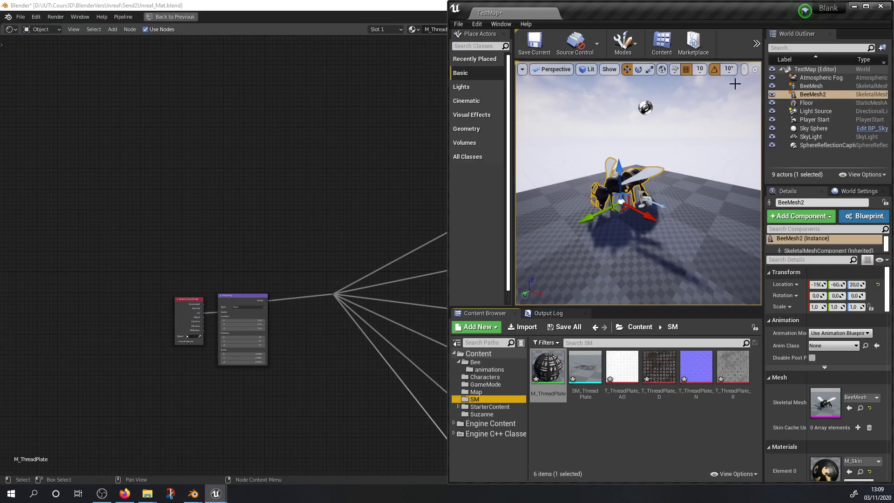
click(501, 401)
key(Delete)
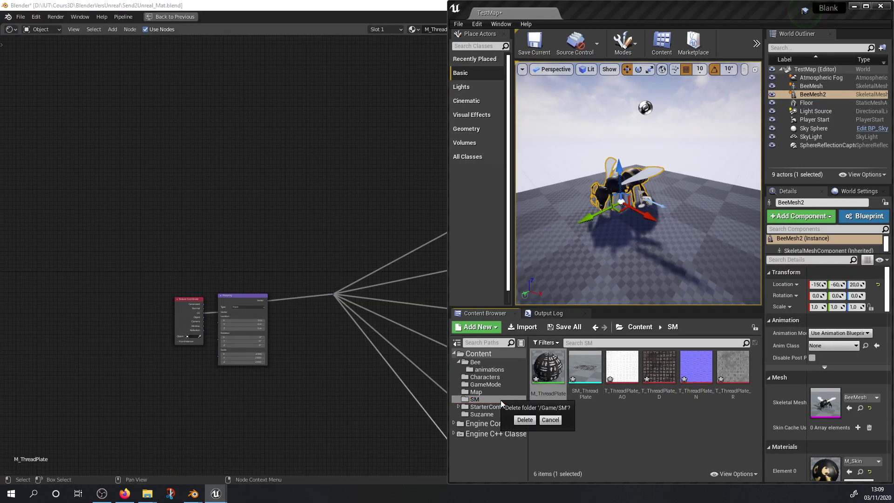
click(525, 419)
Step: Return to Blender and review the Import, Export and Paths settings of the Send to Unreal add-on
click(421, 394)
click(473, 281)
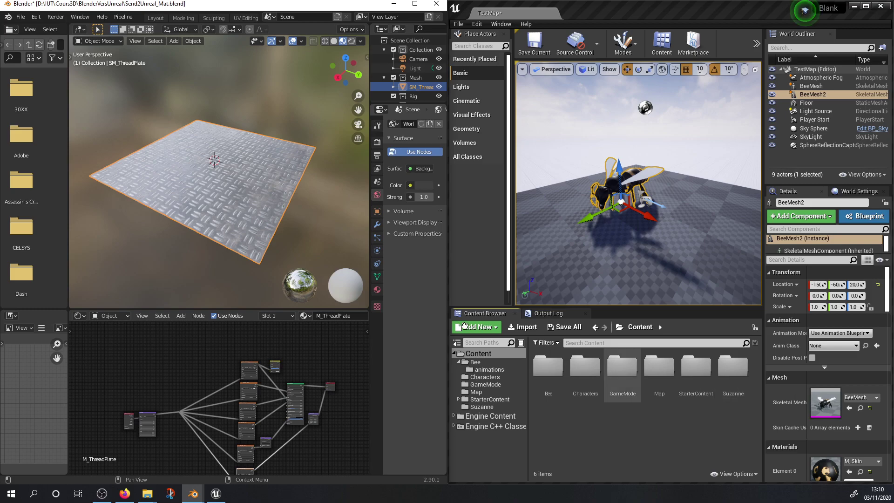
drag(0, 10, 447, 101)
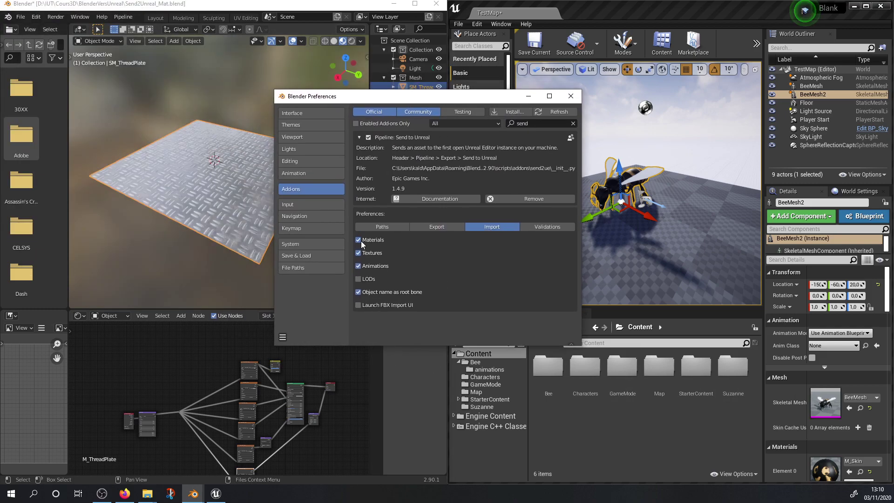
click(420, 229)
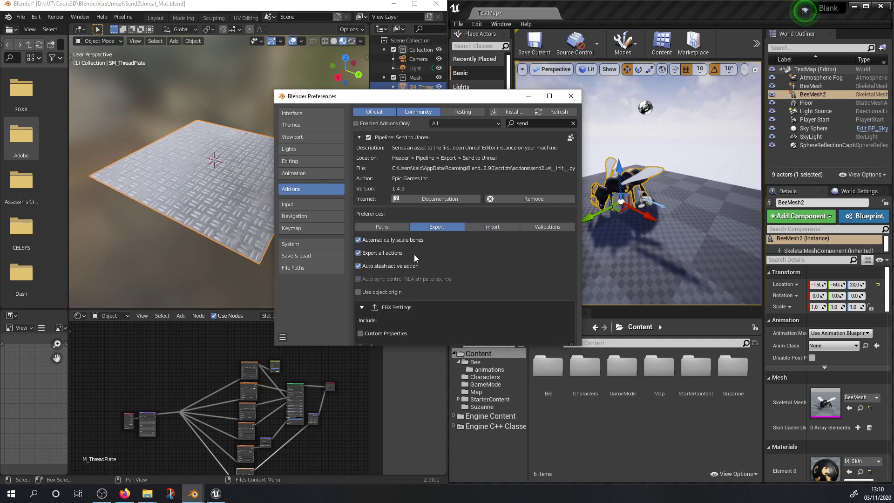
scroll(414, 261, down, 15)
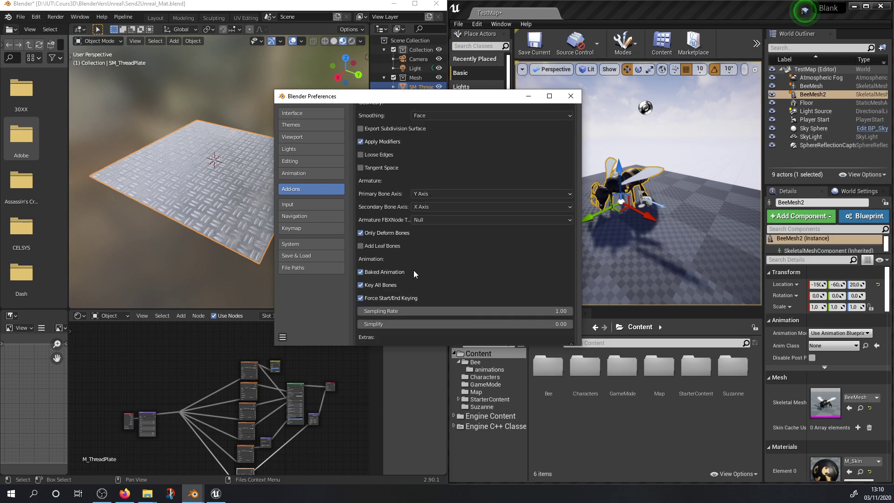
scroll(409, 288, up, 2)
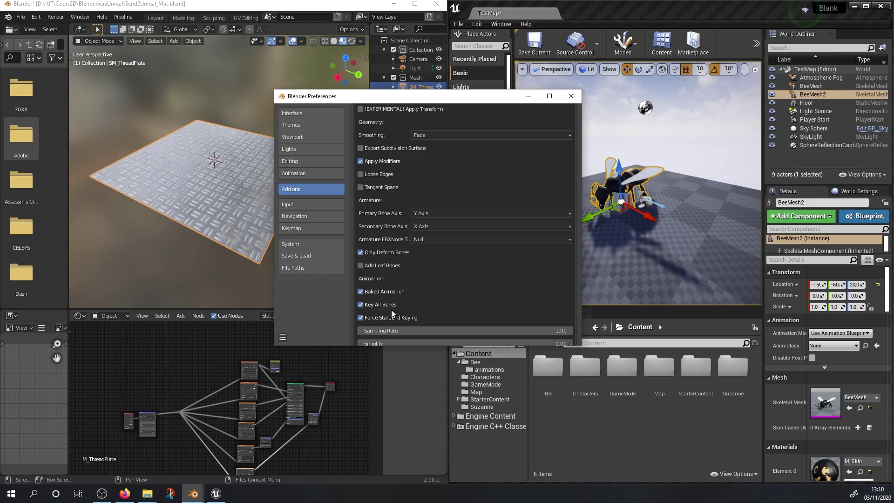
scroll(392, 308, up, 9)
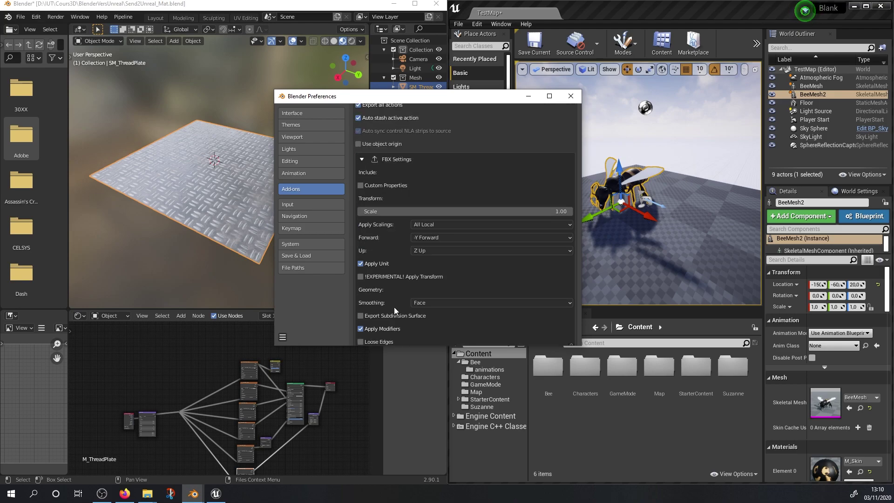
scroll(393, 306, up, 4)
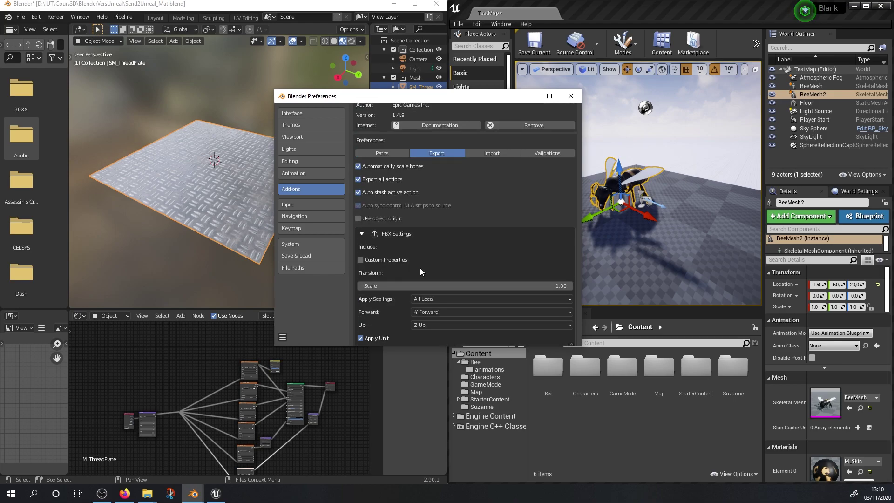
scroll(419, 267, up, 4)
click(382, 226)
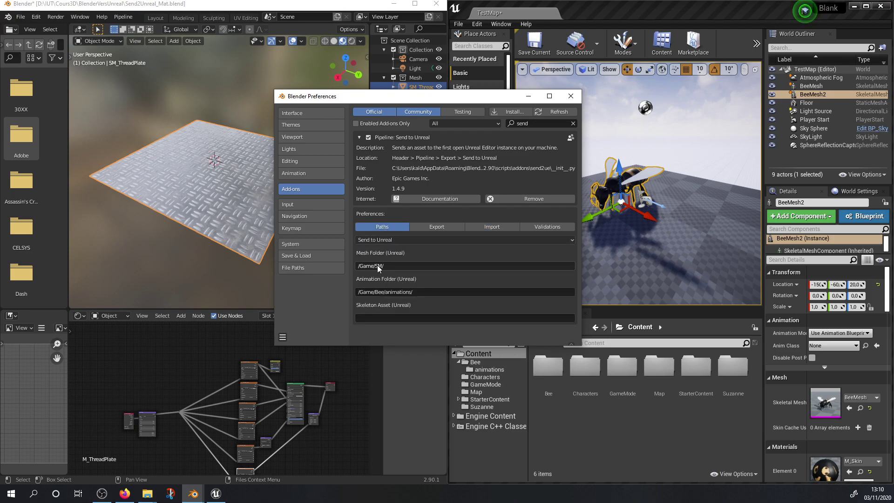
click(521, 99)
Step: Export the SM_ThreadPlate plane with Send to Unreal
click(124, 18)
mouse_move(136, 37)
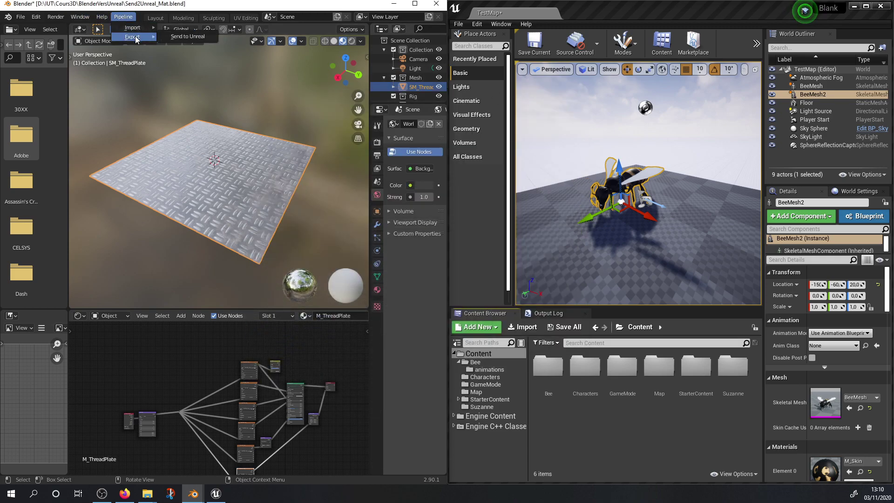
click(175, 36)
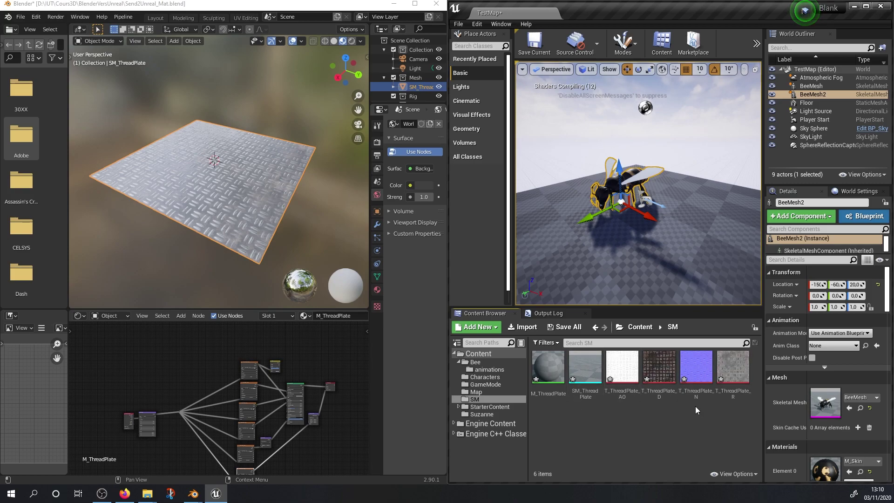
Step: Compare the textures imported into Unreal's SM folder with the Principled BSDF texture connections in Blender's maximized node editor
click(731, 370)
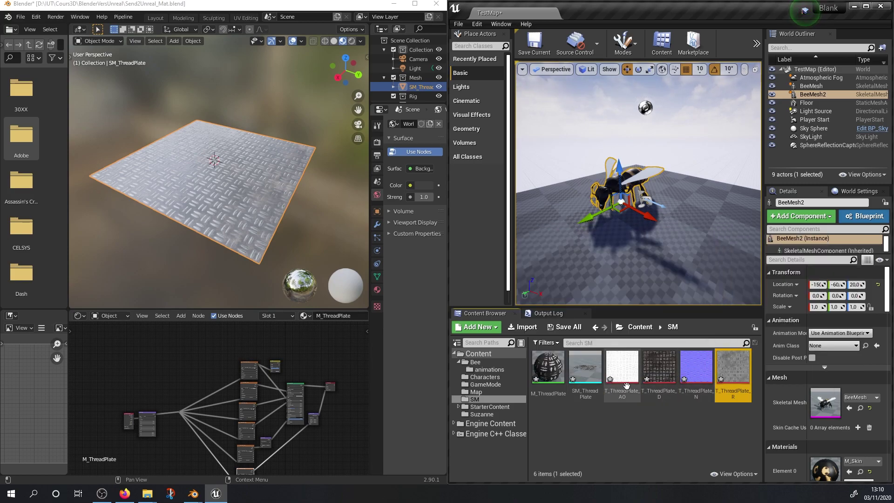
scroll(300, 386, up, 5)
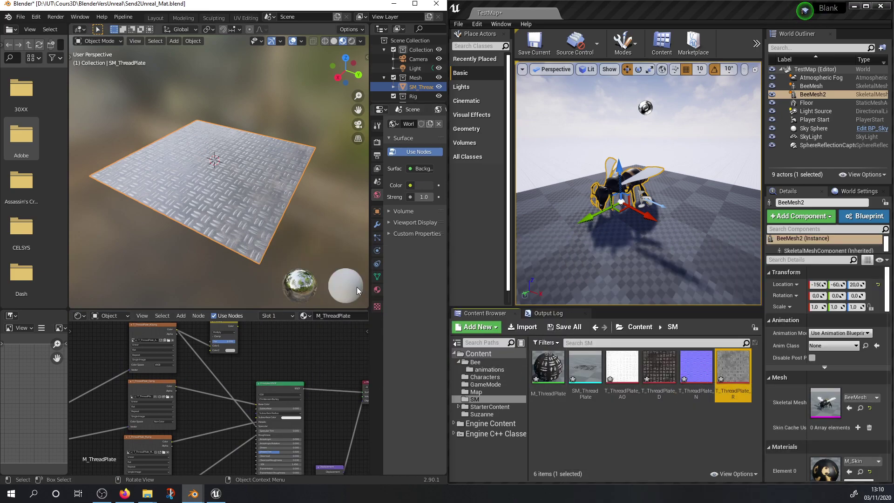
key(ctrl+space)
scroll(234, 242, up, 2)
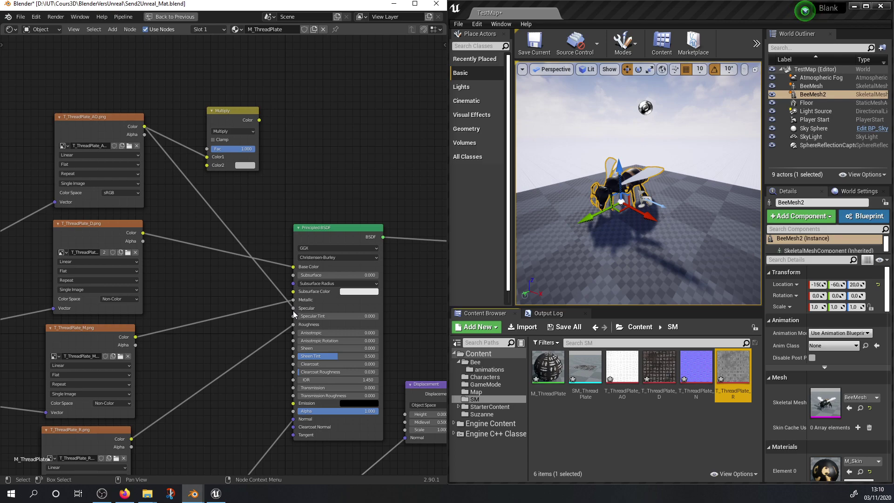
click(622, 368)
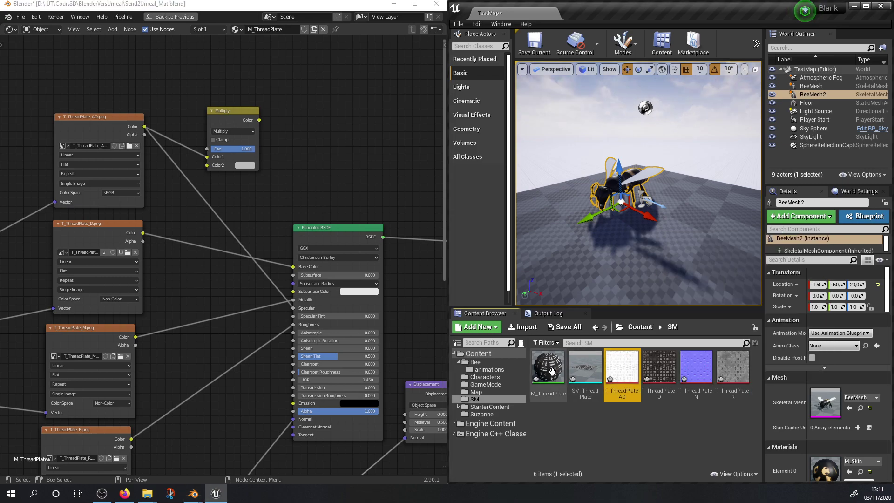
Step: Open the M_ThreadPlate material in Unreal, maximize its editor and move the output node to the right of the Texture Sample nodes
double_click(548, 368)
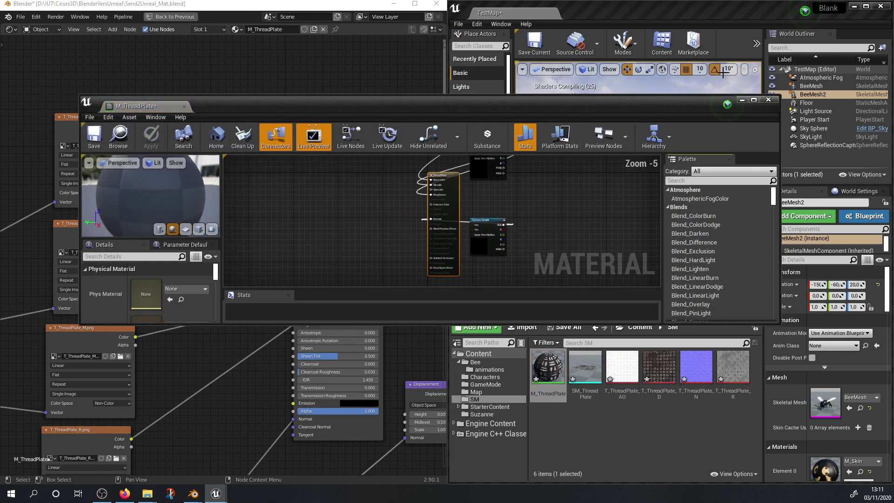
click(754, 99)
right_drag(437, 150, 395, 272)
drag(369, 208, 548, 203)
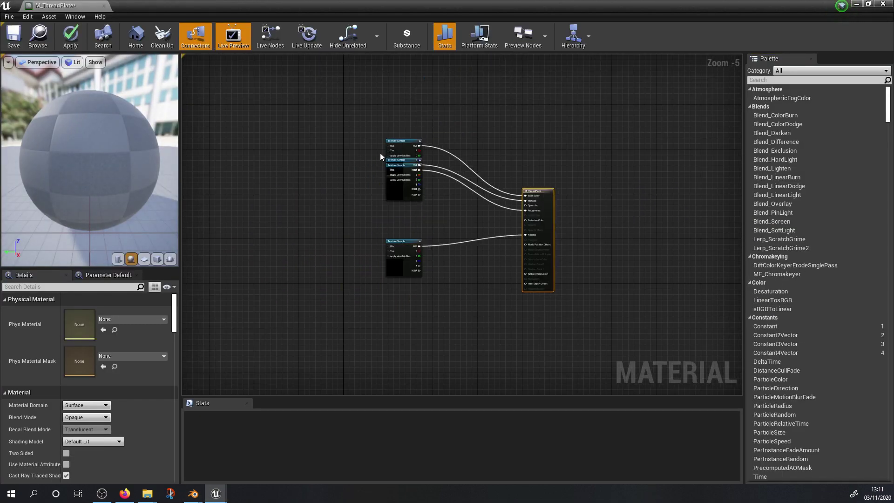
Step: Spread the overlapping N, AO, D and R Texture Sample nodes vertically so their connections can be told apart
scroll(413, 355, up, 4)
right_drag(435, 130, 430, 293)
drag(390, 257, 390, 316)
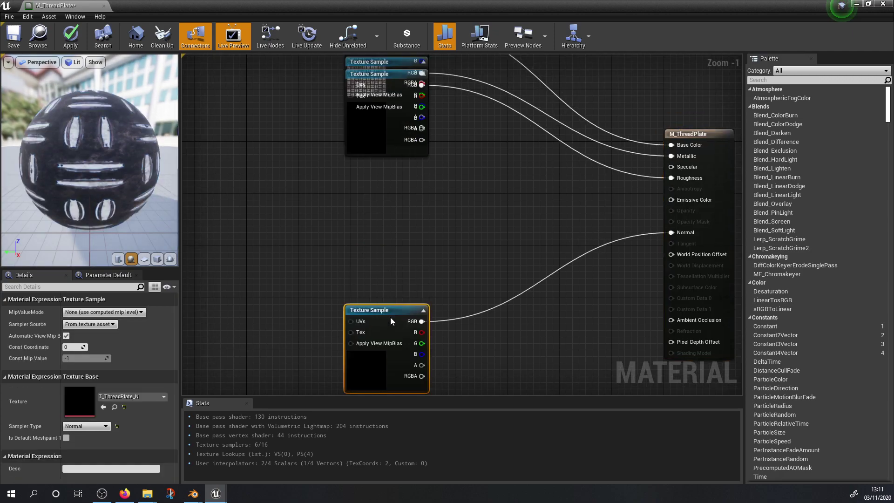
right_drag(390, 318, 386, 407)
drag(390, 162, 390, 301)
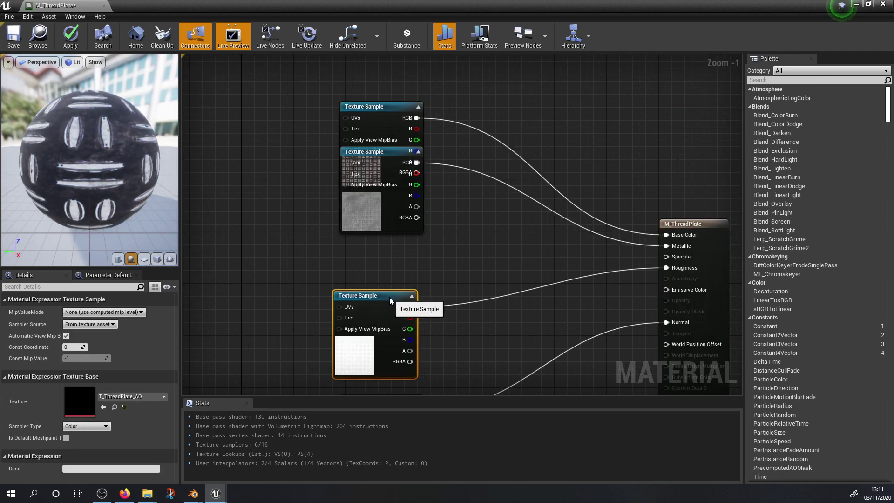
drag(375, 112, 375, 58)
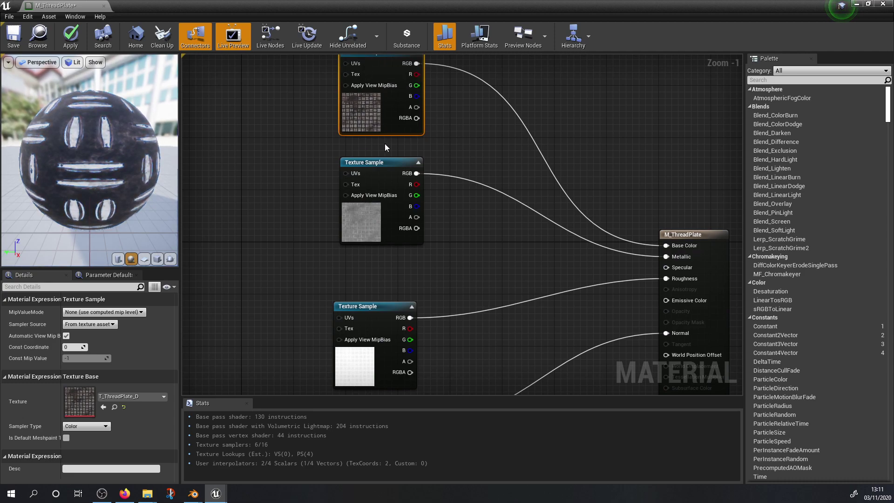
right_drag(385, 147, 308, 158)
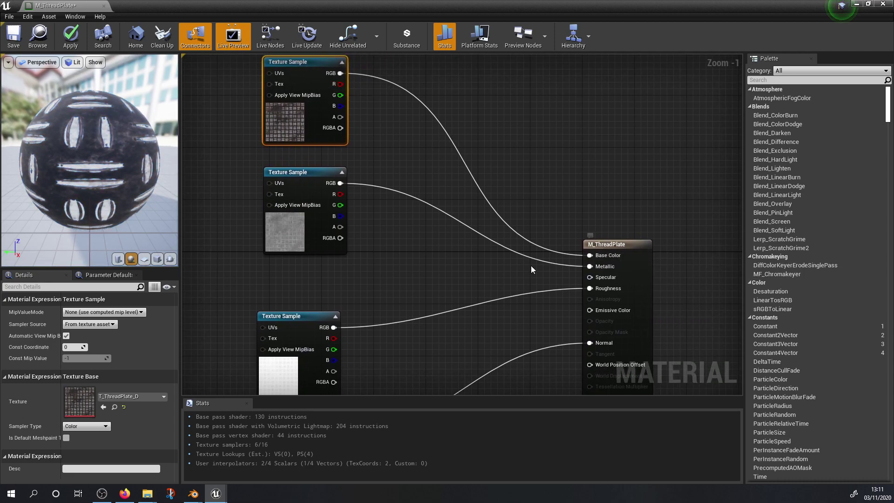
right_drag(417, 250, 465, 199)
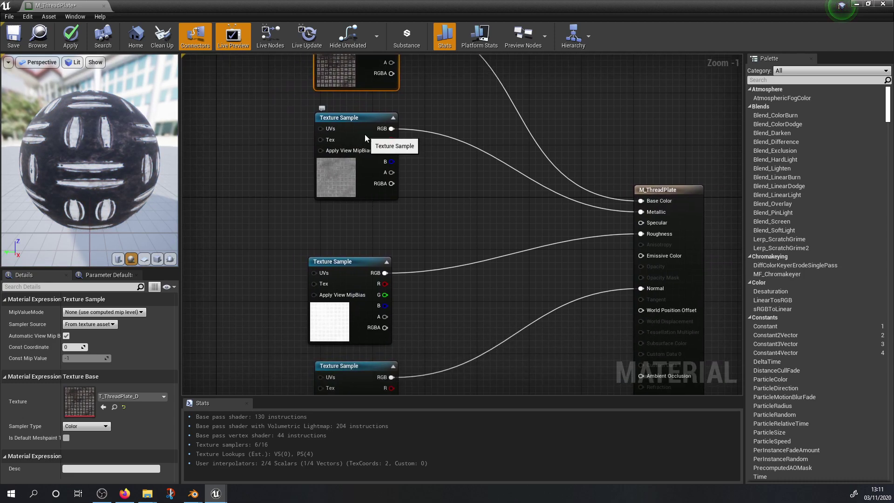
drag(365, 134, 361, 162)
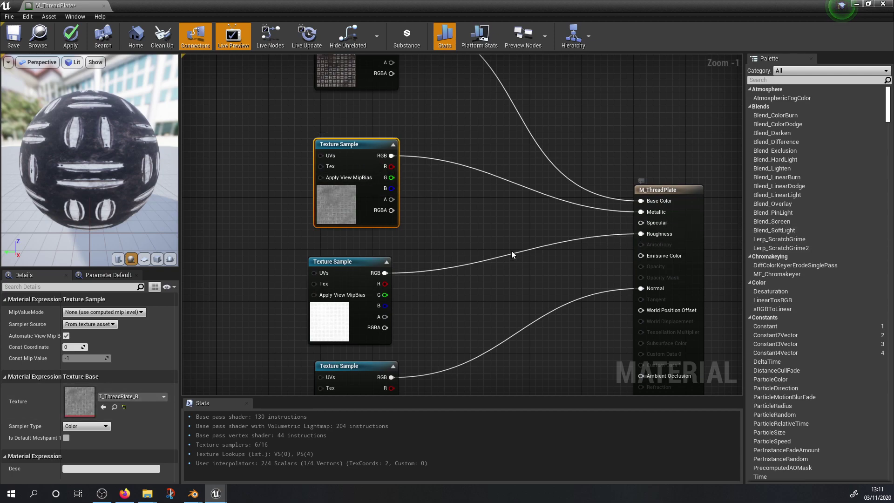
Step: Move the T_ThreadPlate_AO Texture Sample aside and connect its RGB output to the material's Ambient Occlusion input
click(360, 266)
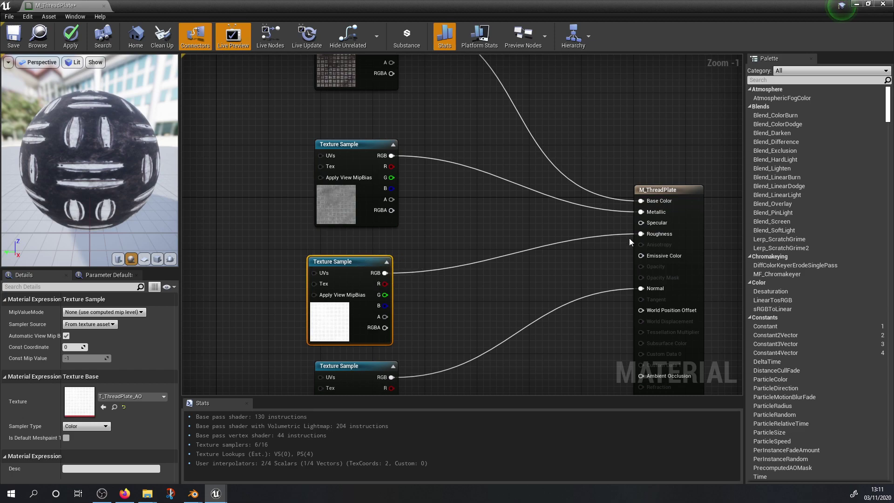
drag(640, 234, 598, 229)
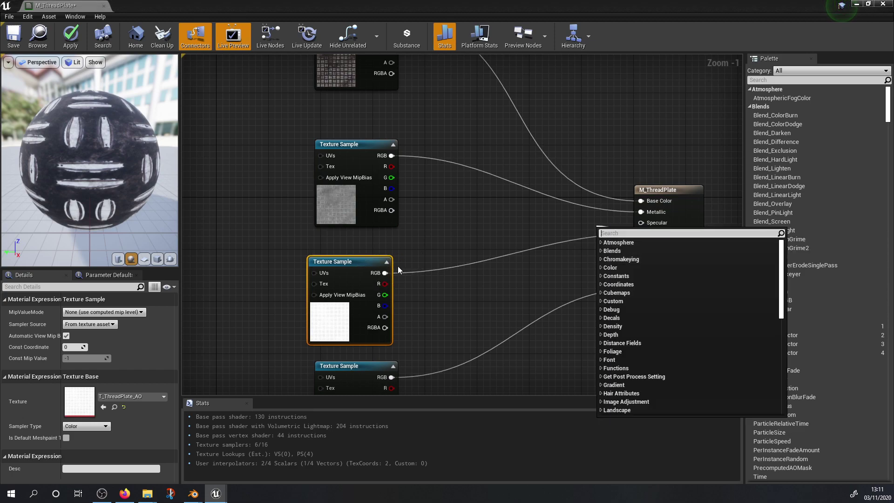
drag(385, 272, 426, 236)
click(345, 260)
drag(345, 260, 240, 258)
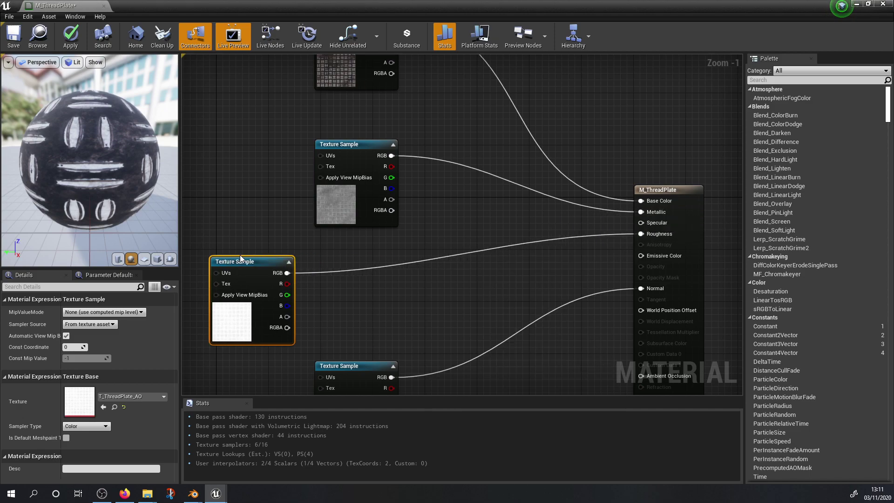
right_drag(464, 291, 511, 206)
drag(333, 188, 688, 291)
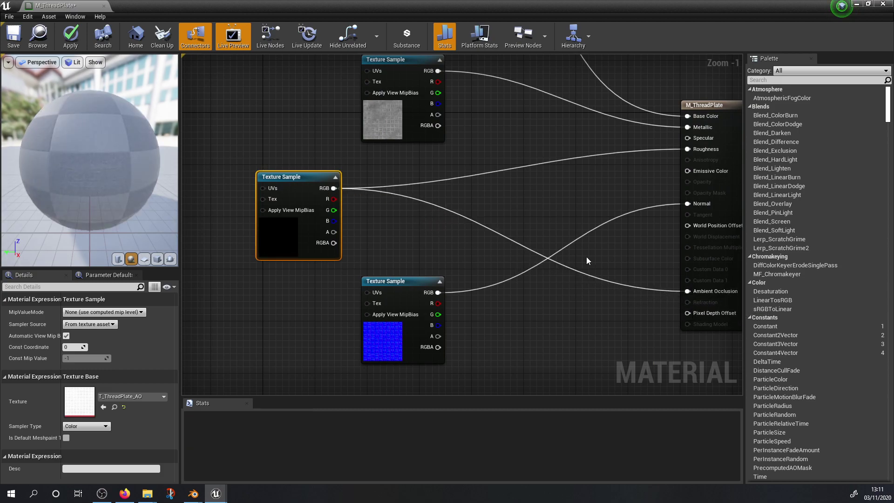
Step: Connect the T_ThreadPlate_R Texture Sample's RGB output to Roughness and disconnect the Metallic input
right_drag(535, 260, 544, 308)
drag(422, 170, 671, 248)
alt+click(671, 226)
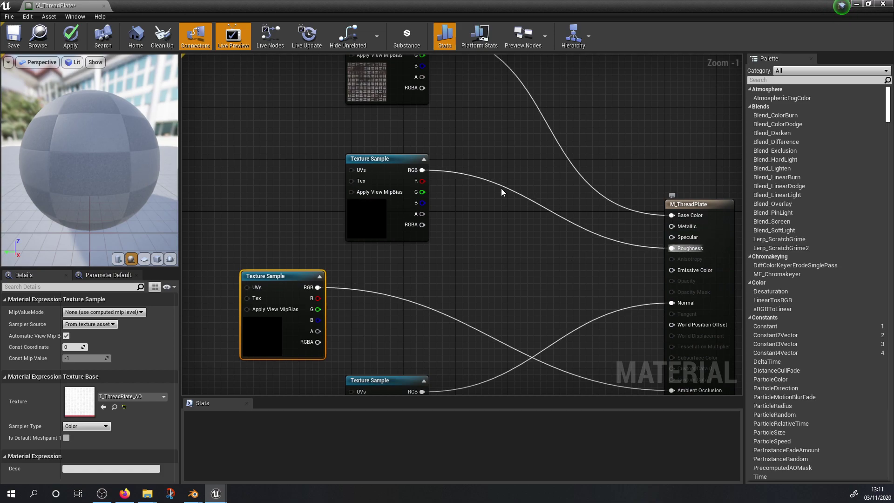
Step: Realign the T_ThreadPlate_AO and T_ThreadPlate_R Texture Sample nodes in one column with the other texture nodes
drag(345, 228, 307, 235)
drag(289, 276, 372, 268)
drag(367, 175, 391, 156)
scroll(368, 275, down, 2)
Step: Add a Texture Coordinate node before the Texture Samples and feed its output into a new Multiply node
right_drag(299, 148, 383, 165)
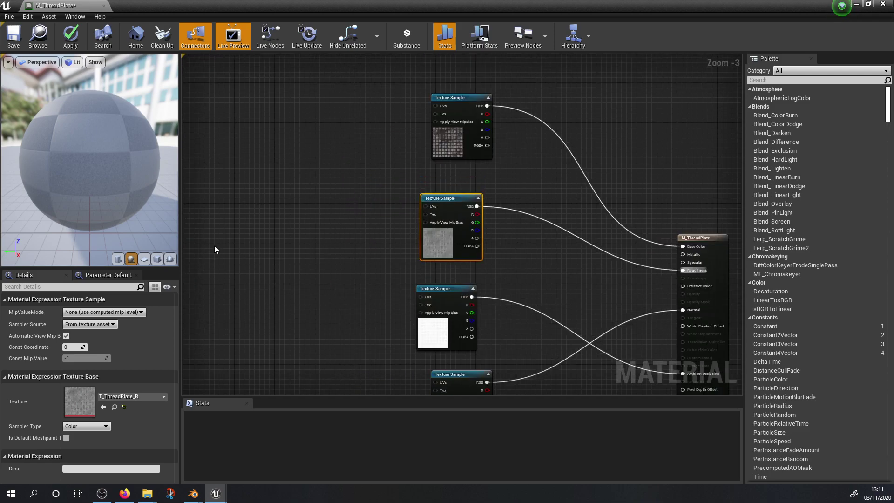
click(240, 197)
drag(272, 206, 298, 205)
text(multiply)
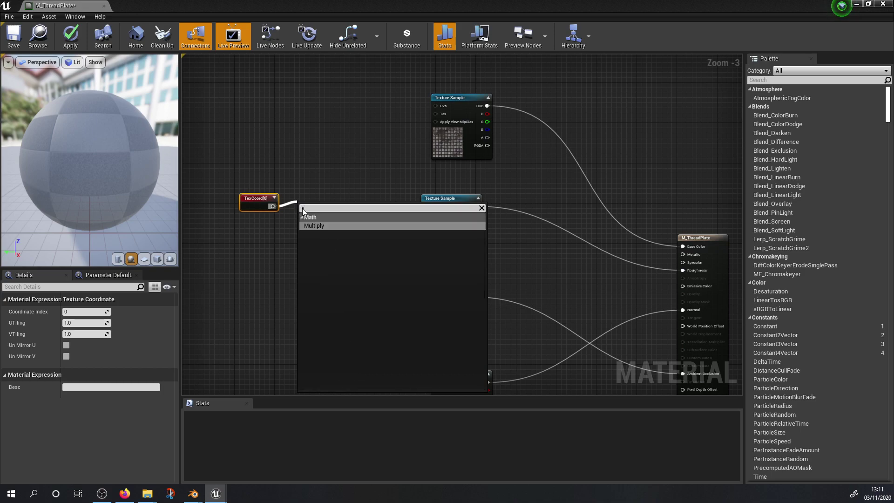
key(Return)
Step: Connect the Multiply node's output to the UVs inputs of all four Texture Sample nodes
drag(364, 189, 436, 106)
drag(329, 214, 422, 297)
right_drag(421, 296, 411, 174)
drag(338, 119, 446, 286)
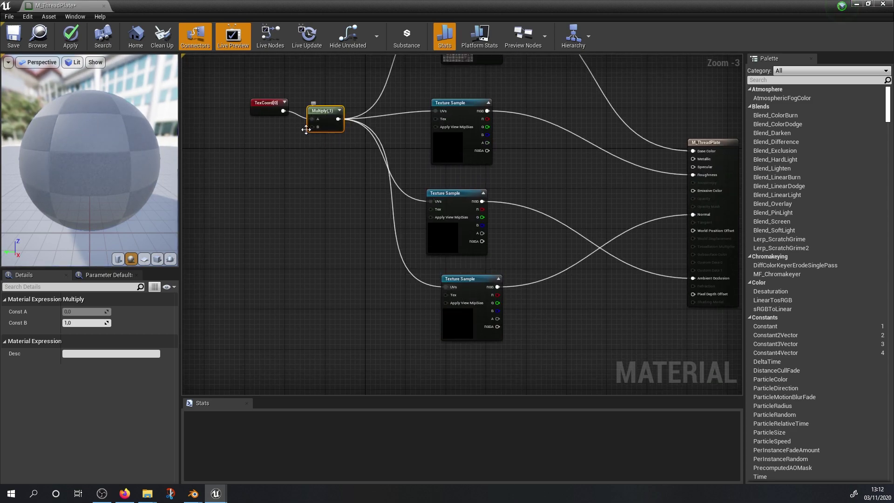
Step: Set the Multiply node's Const B to 2, apply the material changes and return to the level editor
click(92, 323)
text(2)
key(Return)
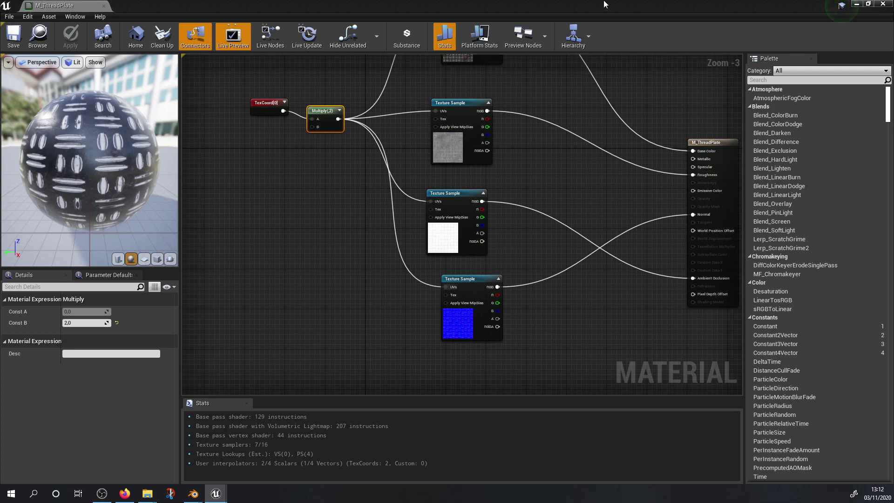
click(856, 5)
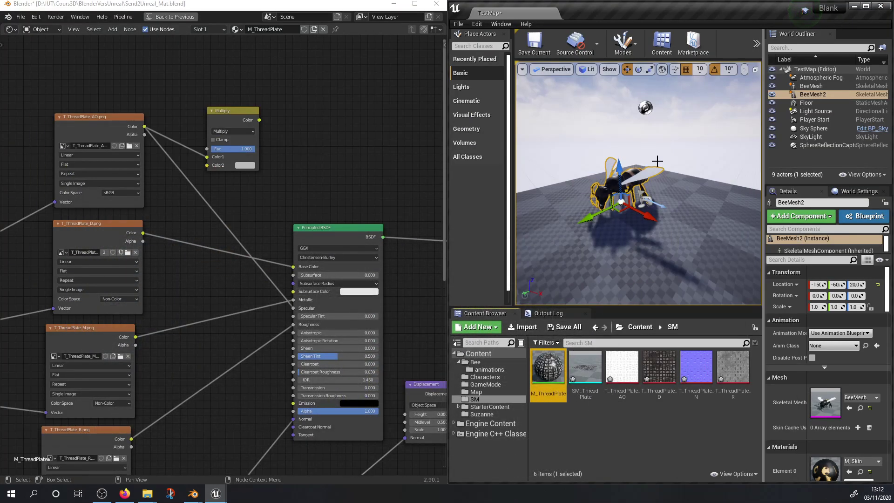